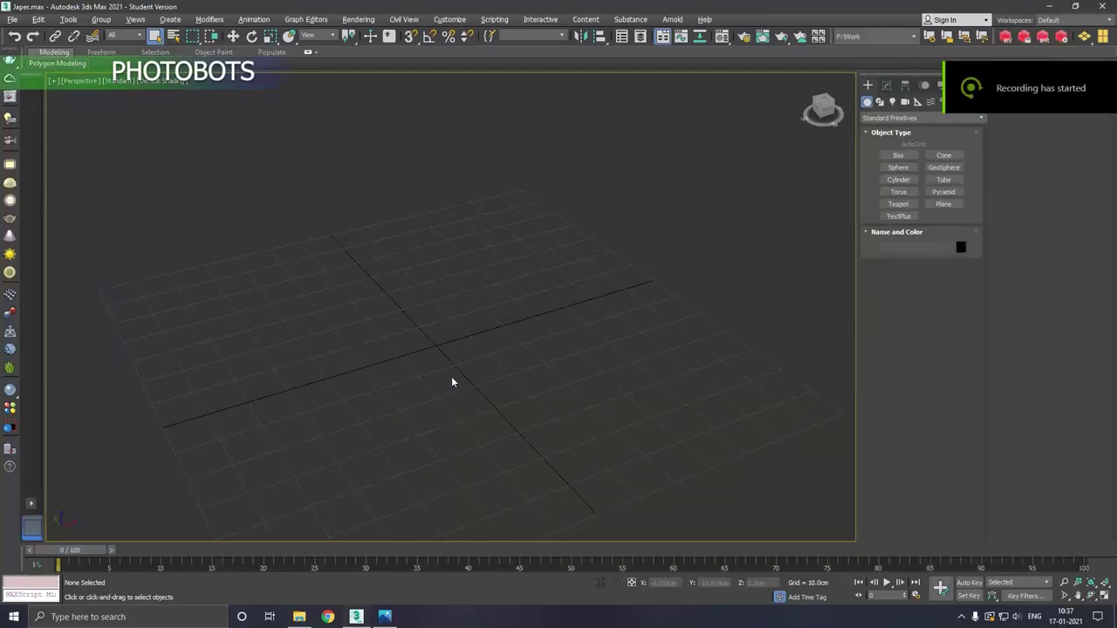
- Switch to the Top view and pick the Line spline tool from Shapes
middle_drag(401, 374, 415, 332)
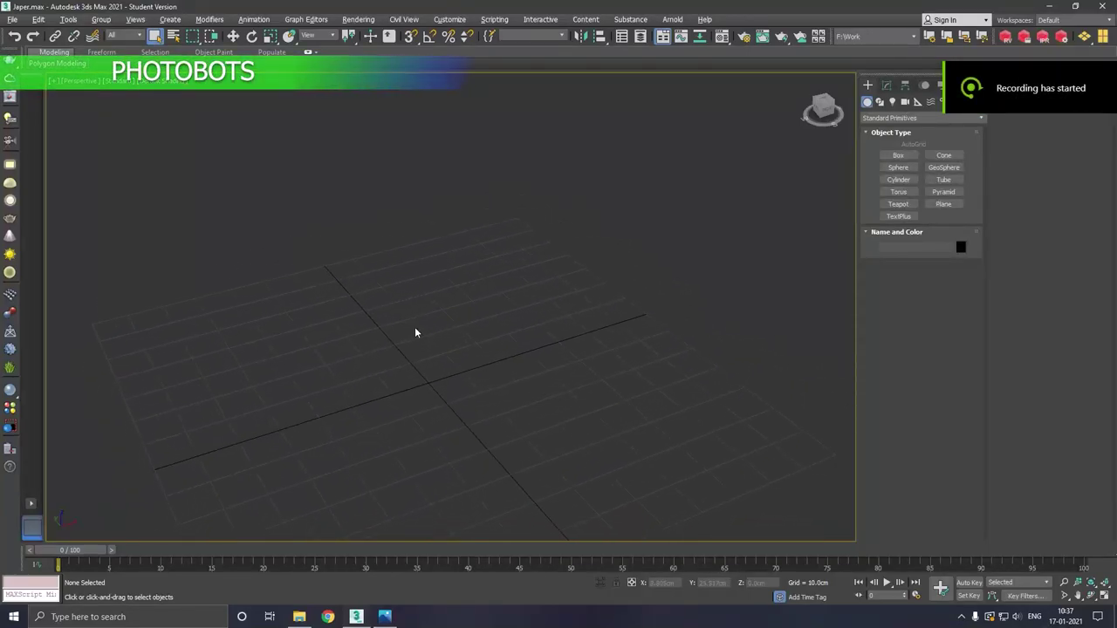
key(t)
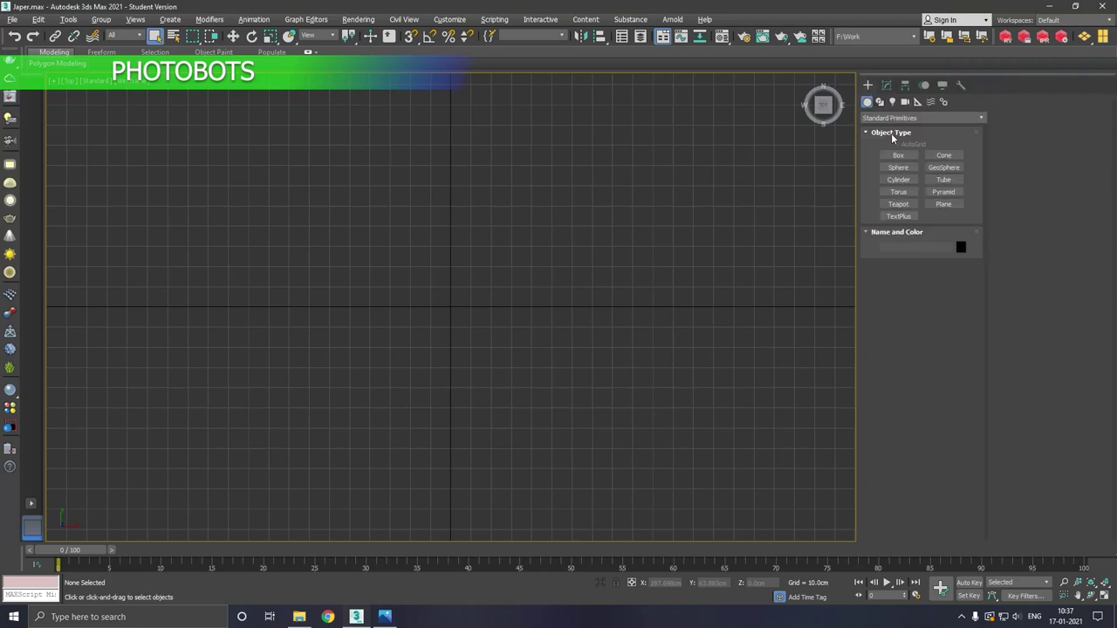
click(882, 102)
click(898, 164)
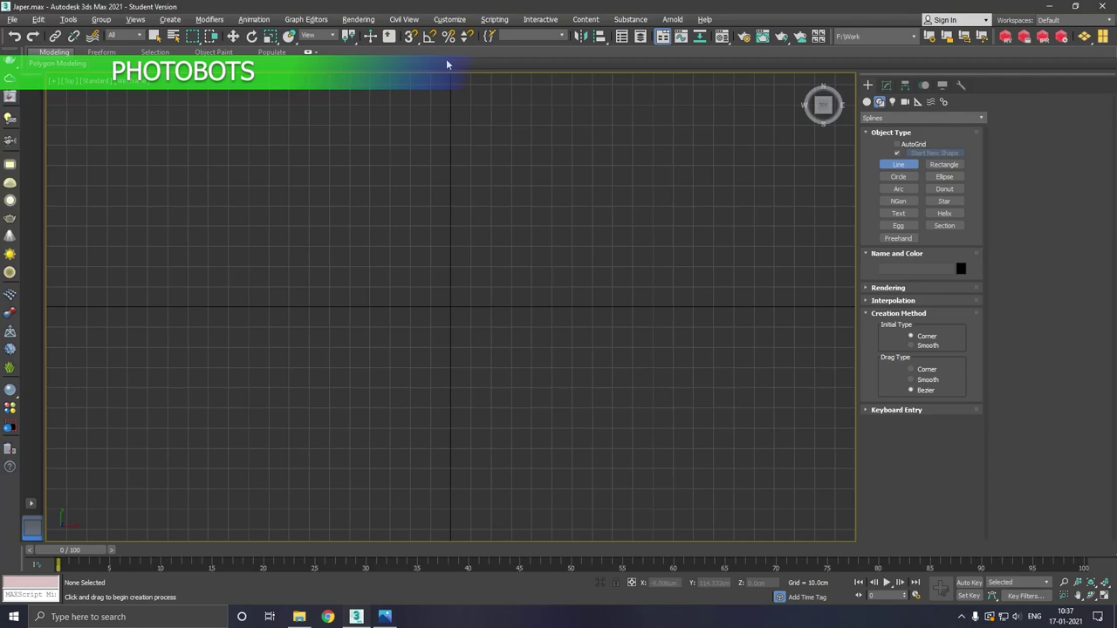
- With grid snapping on, start the outline down the left side and along the bottom
click(408, 38)
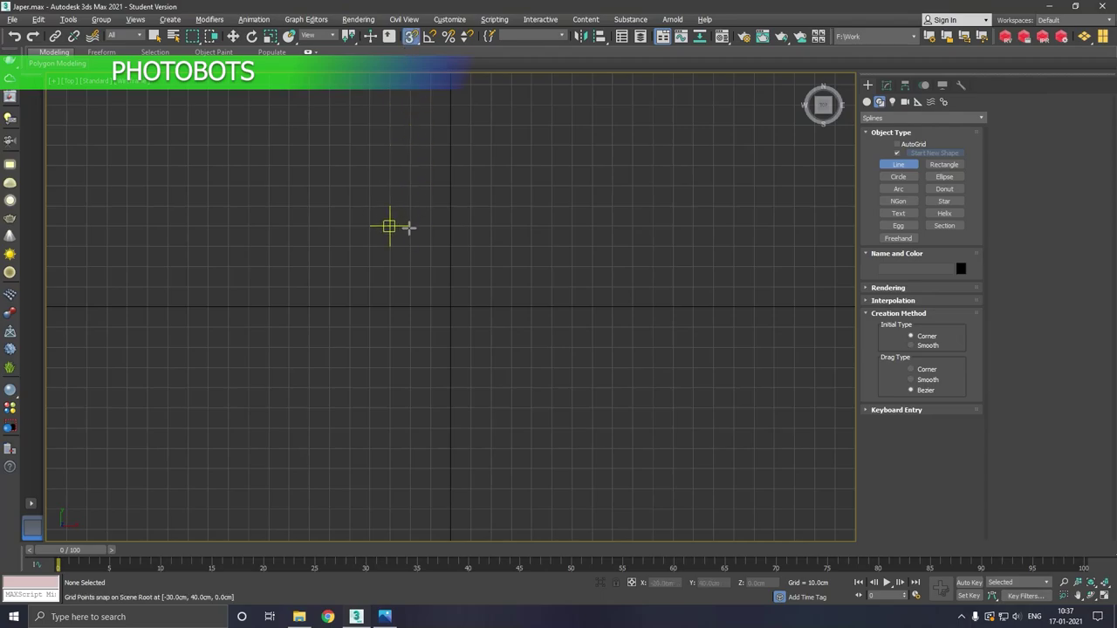
click(373, 195)
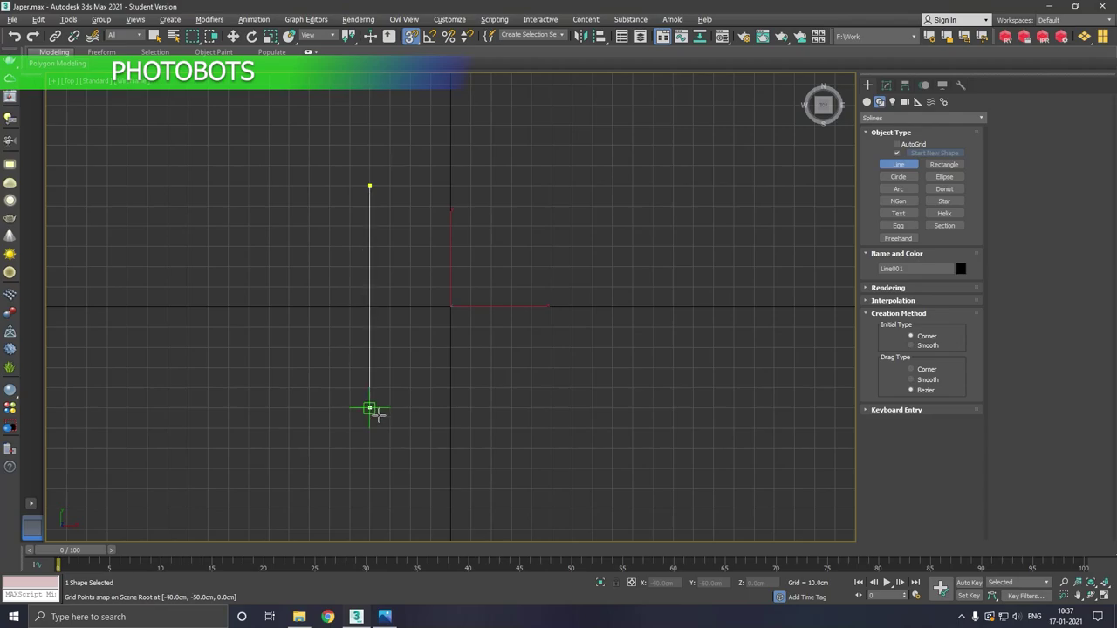
click(369, 407)
click(450, 408)
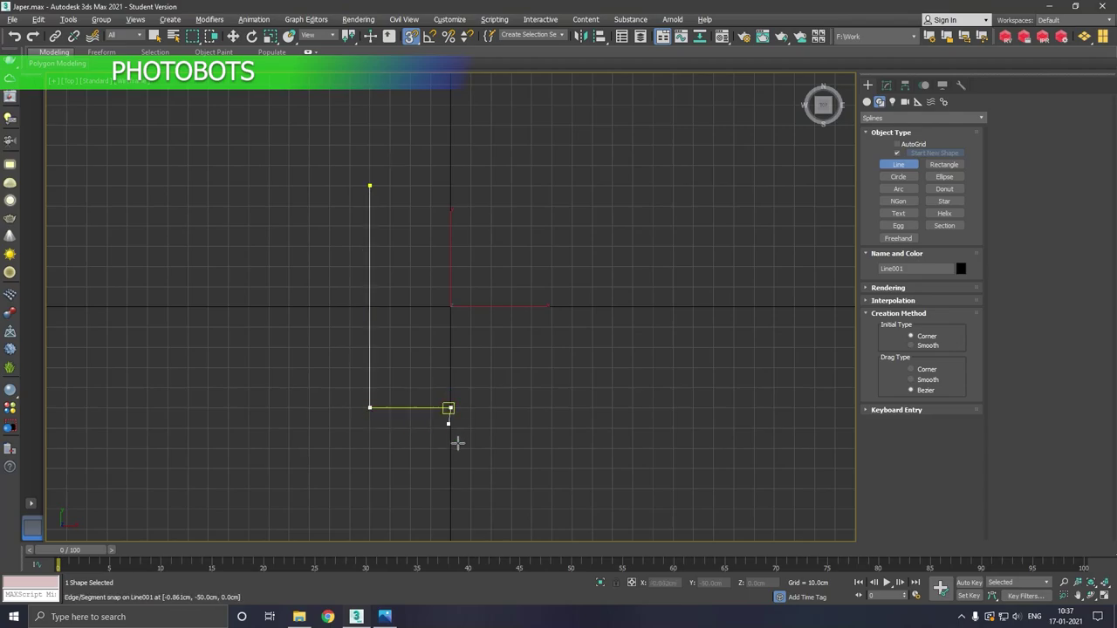
click(452, 489)
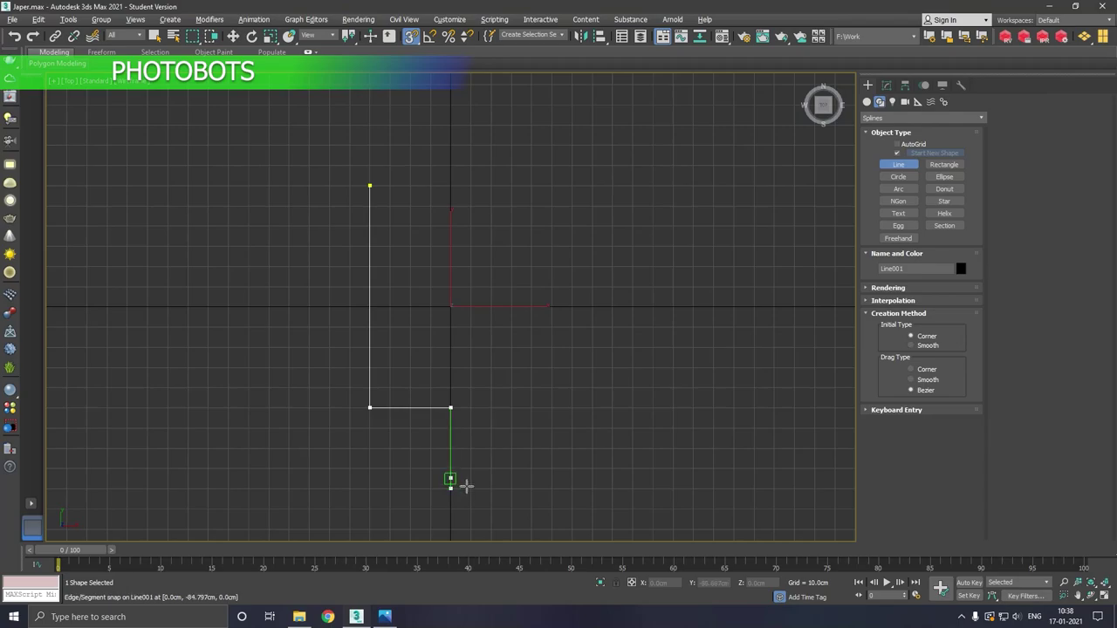
scroll(467, 449, down, 3)
middle_drag(462, 454, 436, 428)
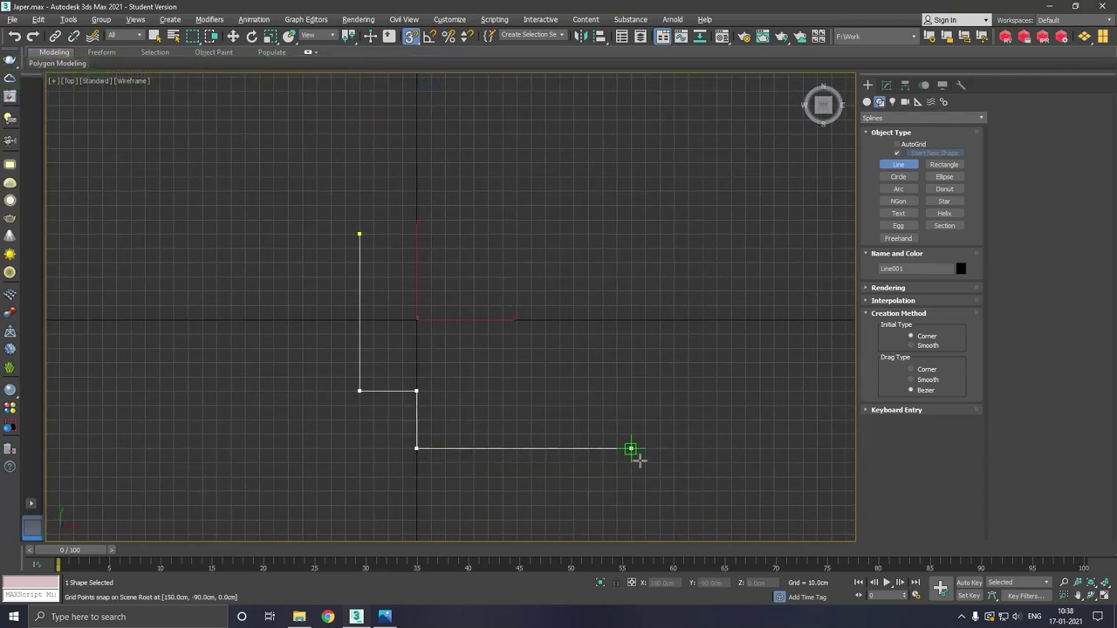
- Continue the outline around the bottom-right, right wing and top-right corners
click(631, 448)
click(631, 391)
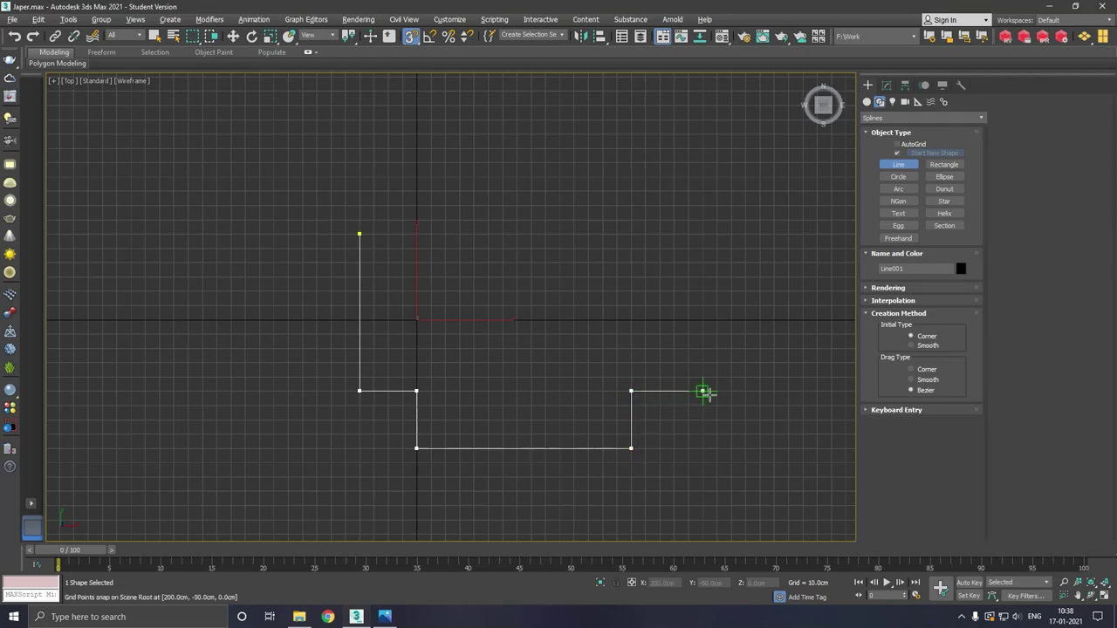
click(702, 390)
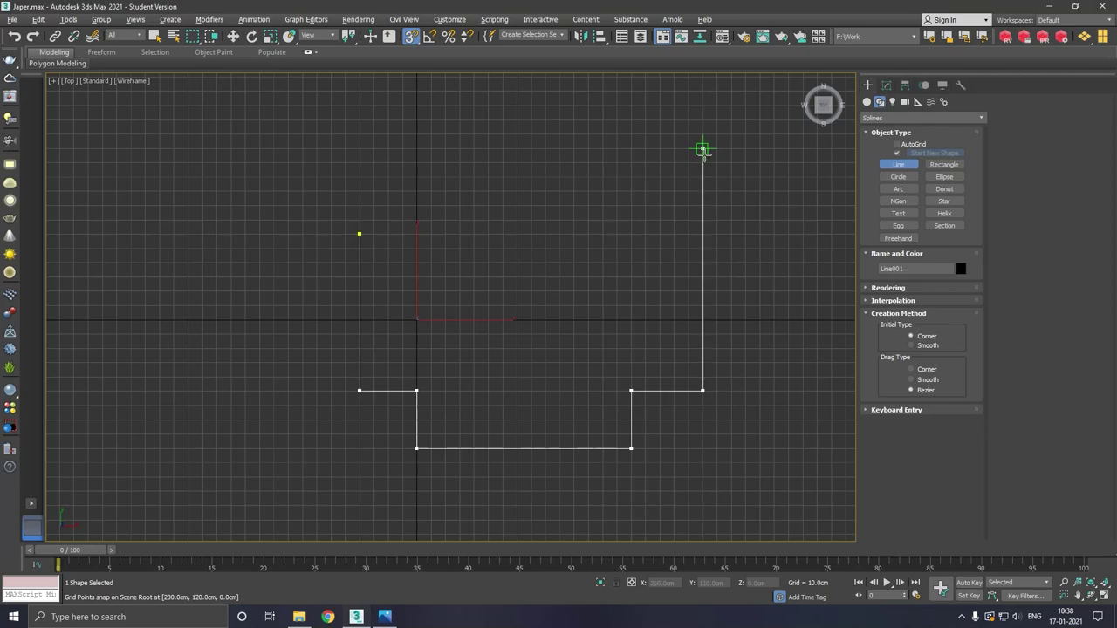
click(703, 149)
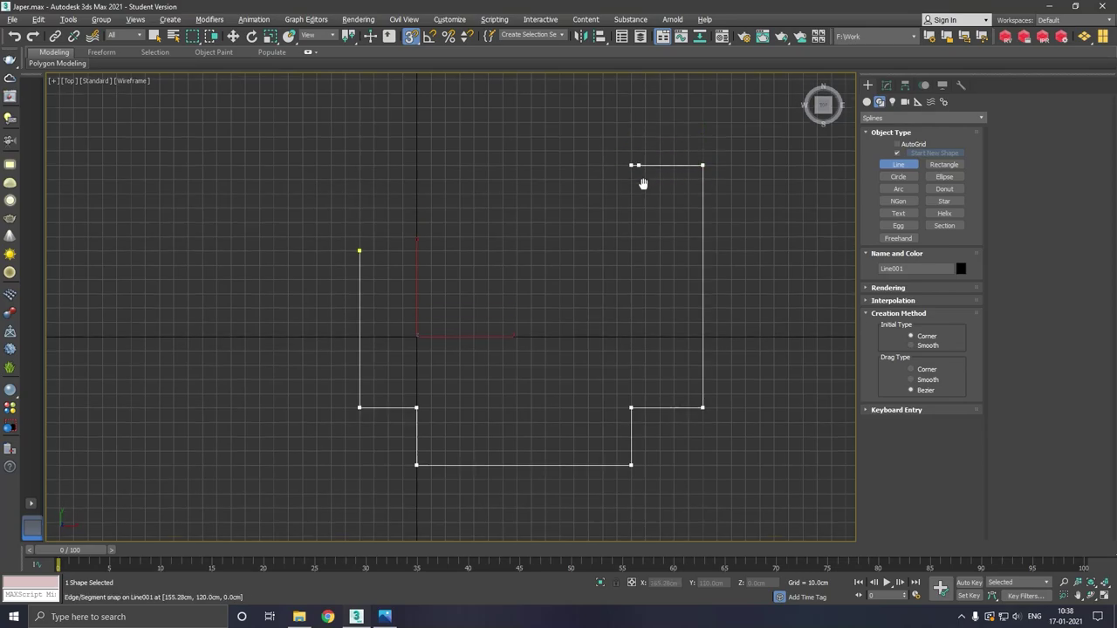
middle_drag(642, 155, 645, 239)
click(635, 233)
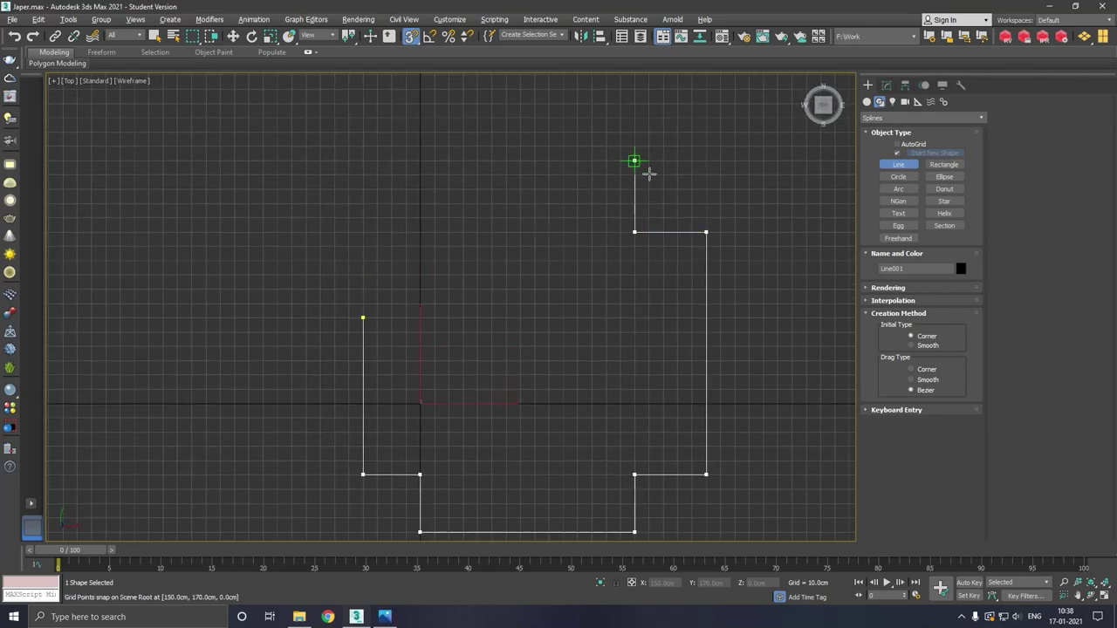
click(648, 173)
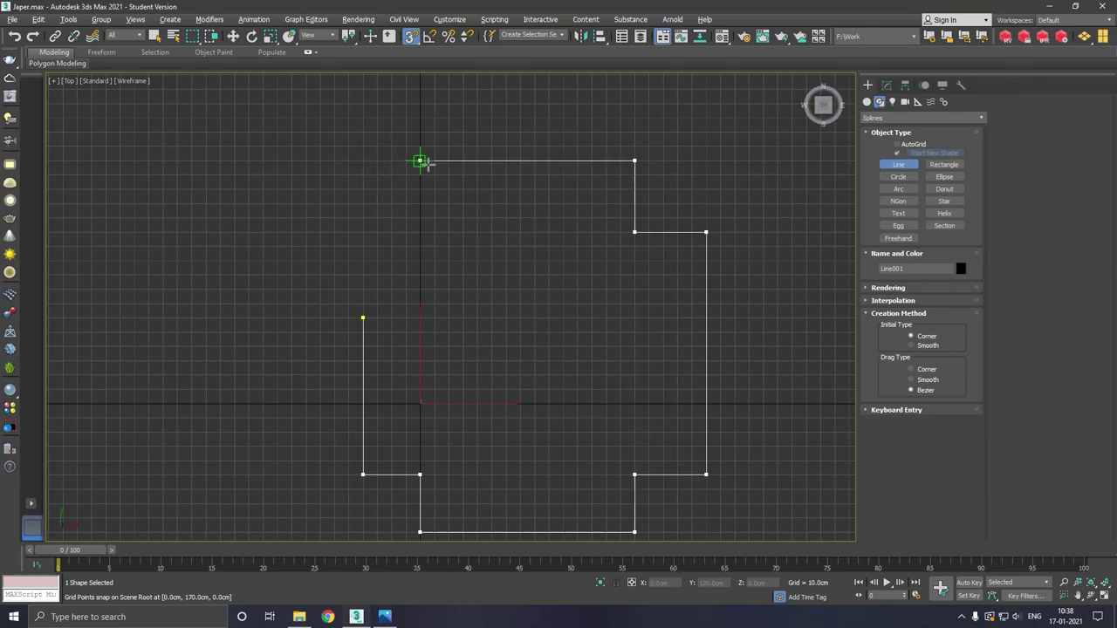
- Add the top-left stepped corners and close the spline into a loop
click(419, 161)
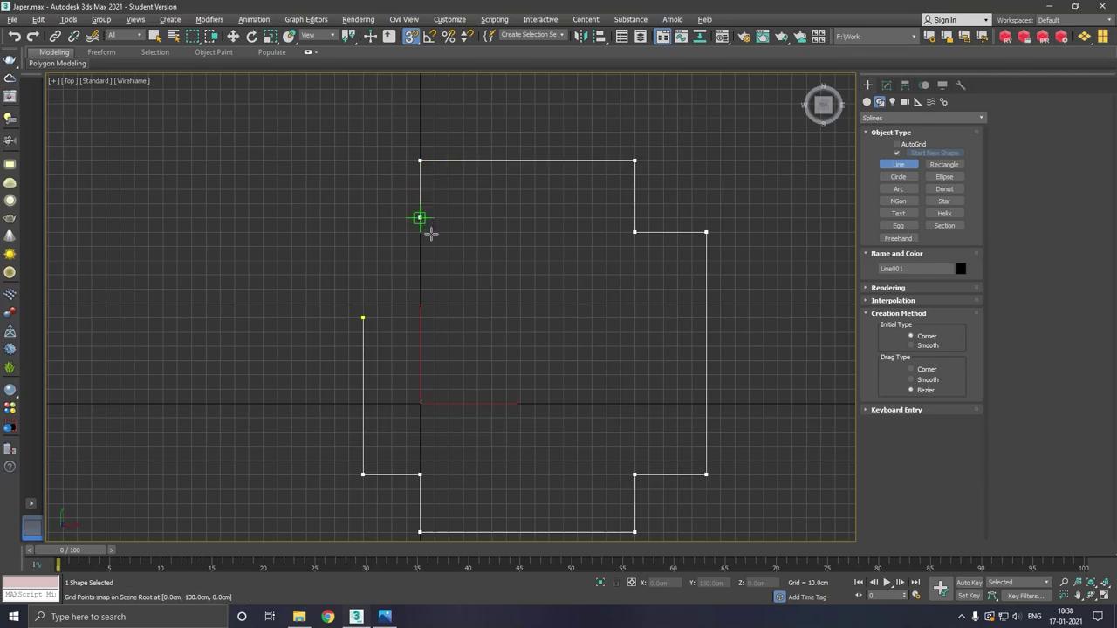
click(419, 232)
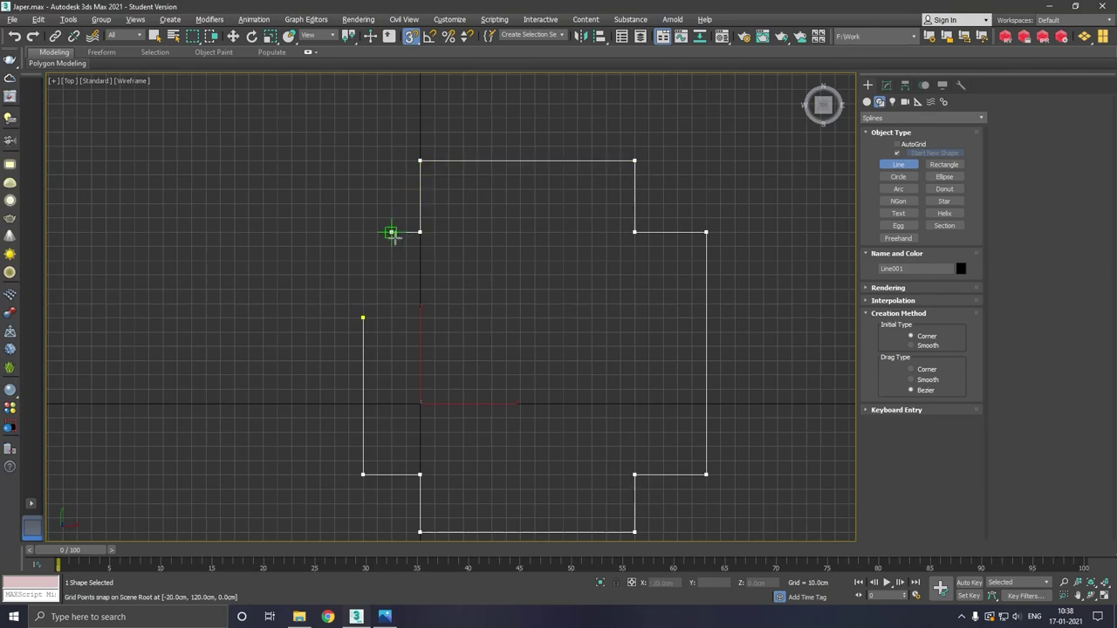
click(363, 232)
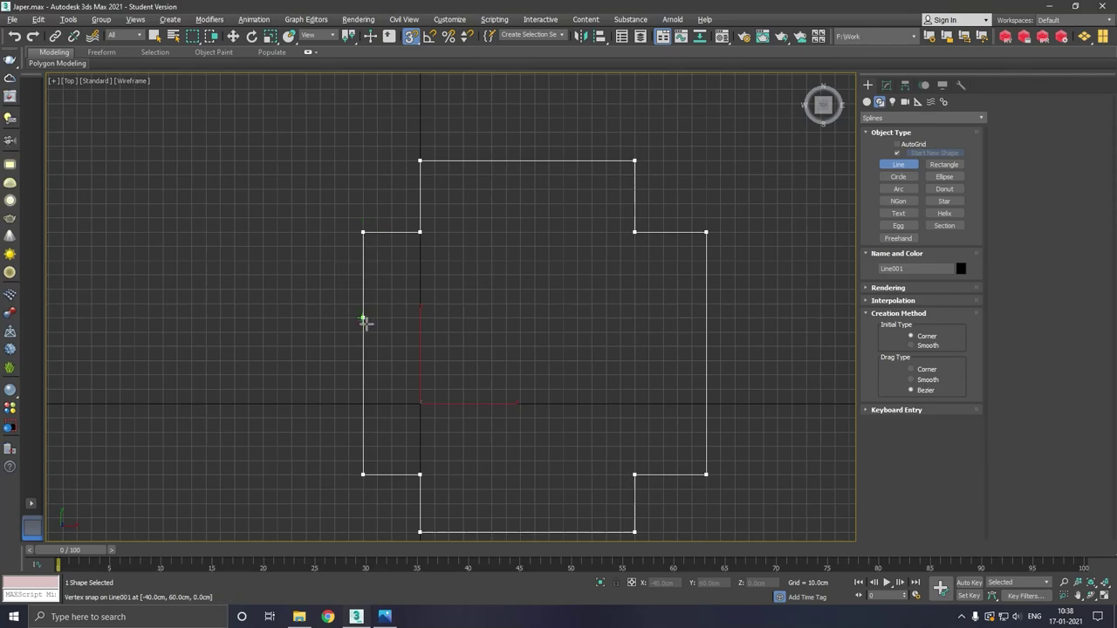
click(362, 318)
click(535, 319)
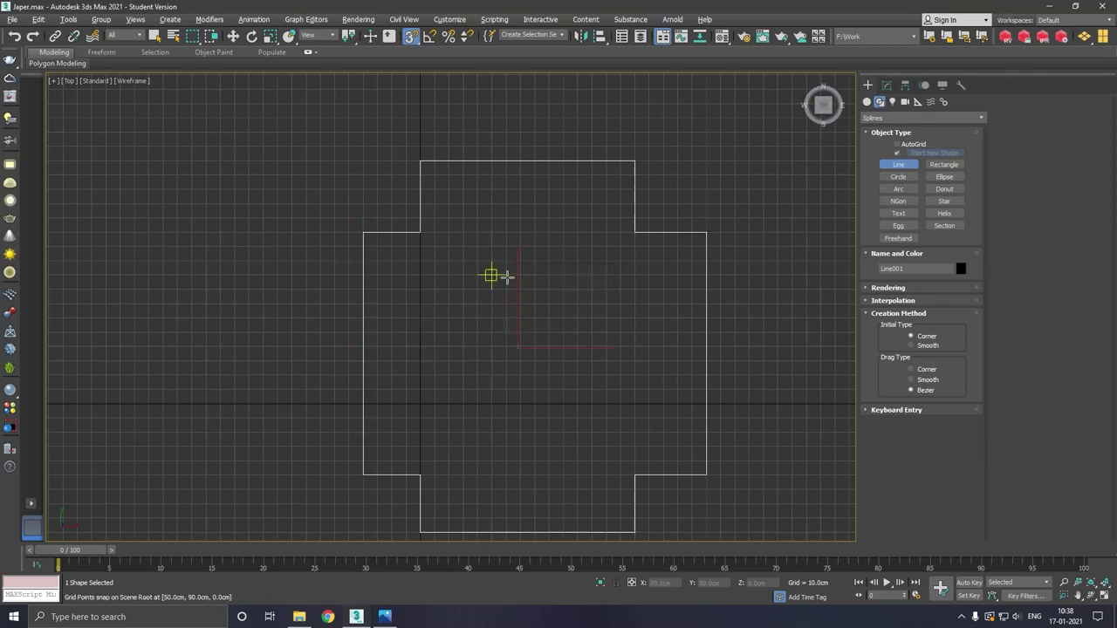
right_click(495, 272)
click(233, 36)
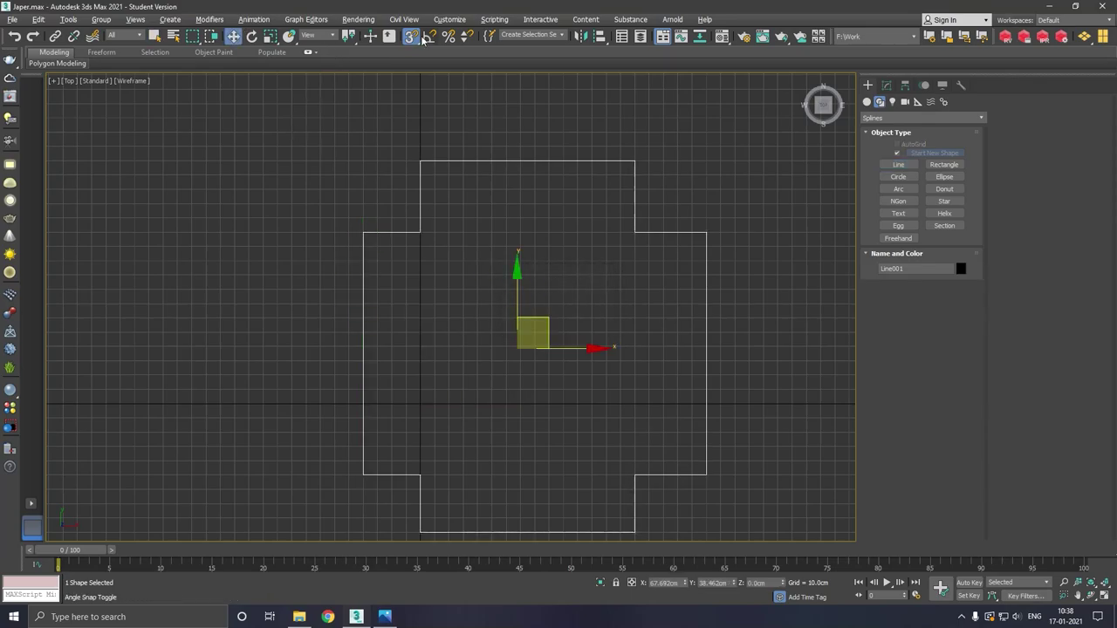
- In vertex mode, delete the stray vertex on the outline's left edge
scroll(477, 172, down, 2)
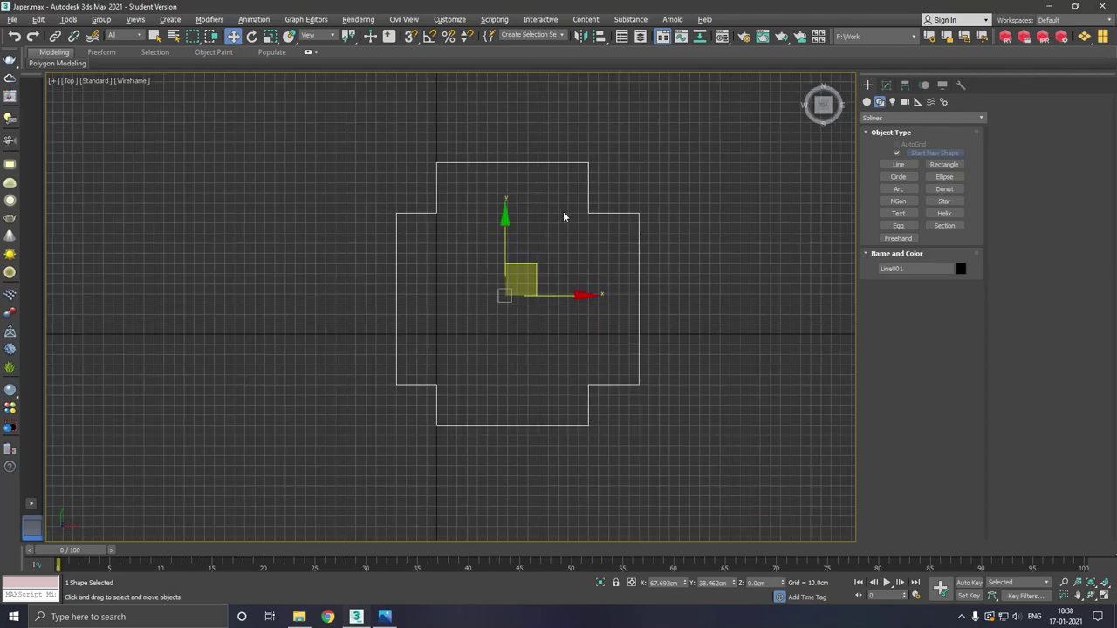
click(886, 85)
key(1)
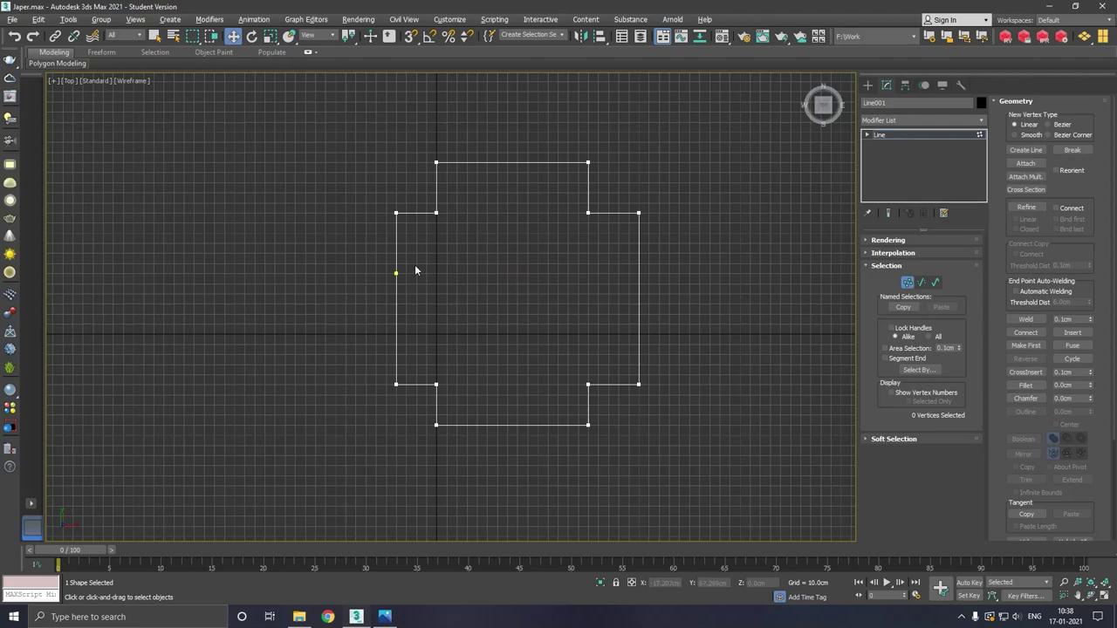
drag(439, 287, 438, 286)
key(Delete)
- Try shifting the lower-left vertices one grid step left, then undo it
middle_drag(542, 300, 576, 268)
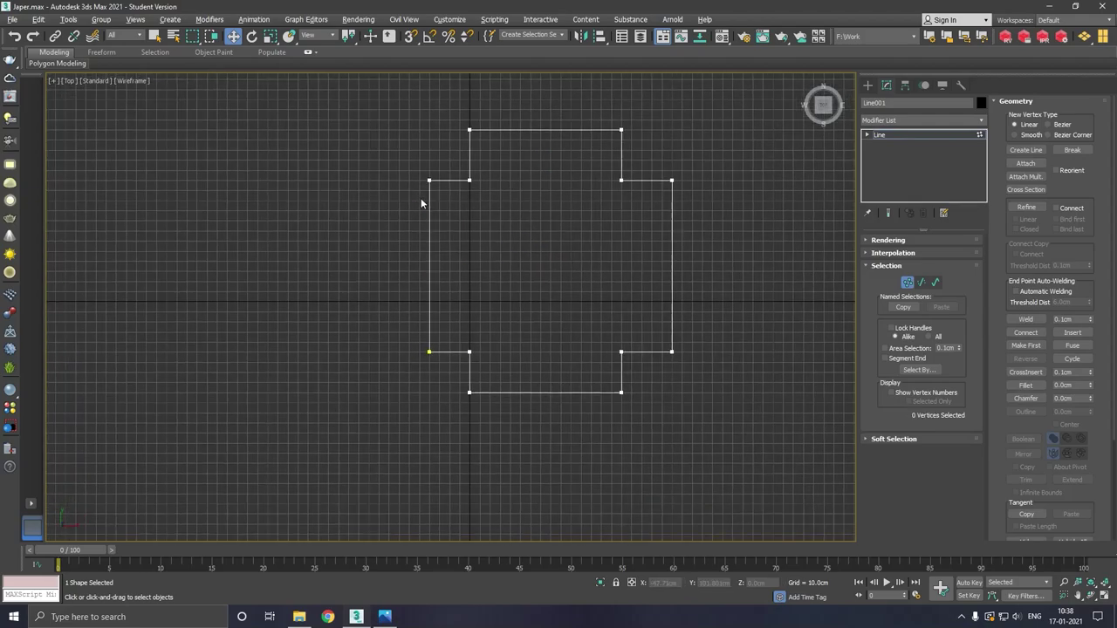
drag(436, 375, 437, 376)
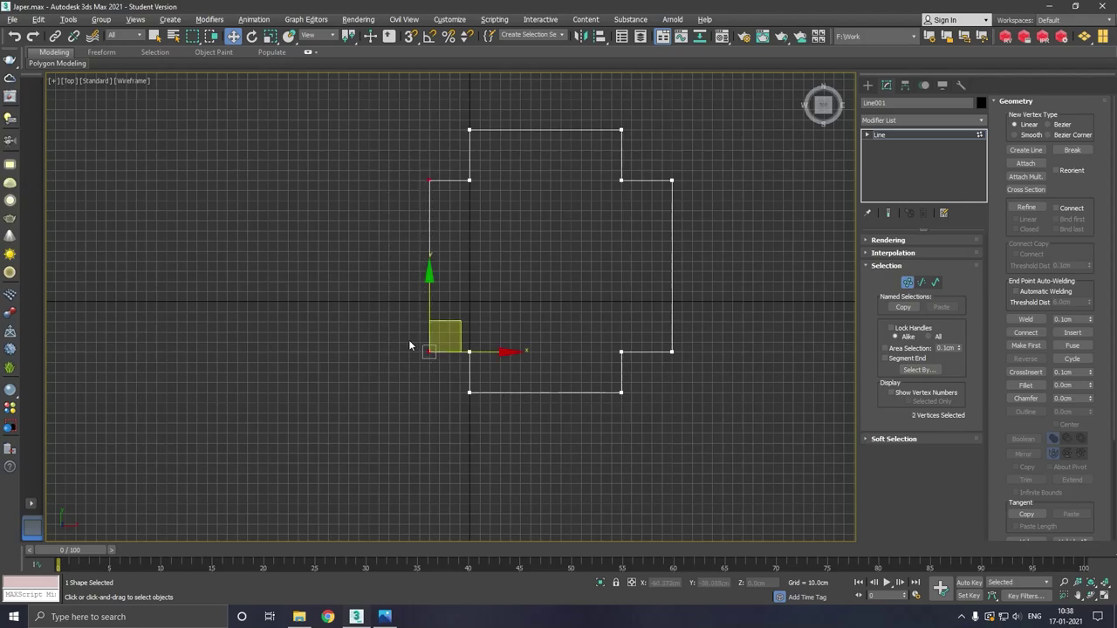
click(412, 38)
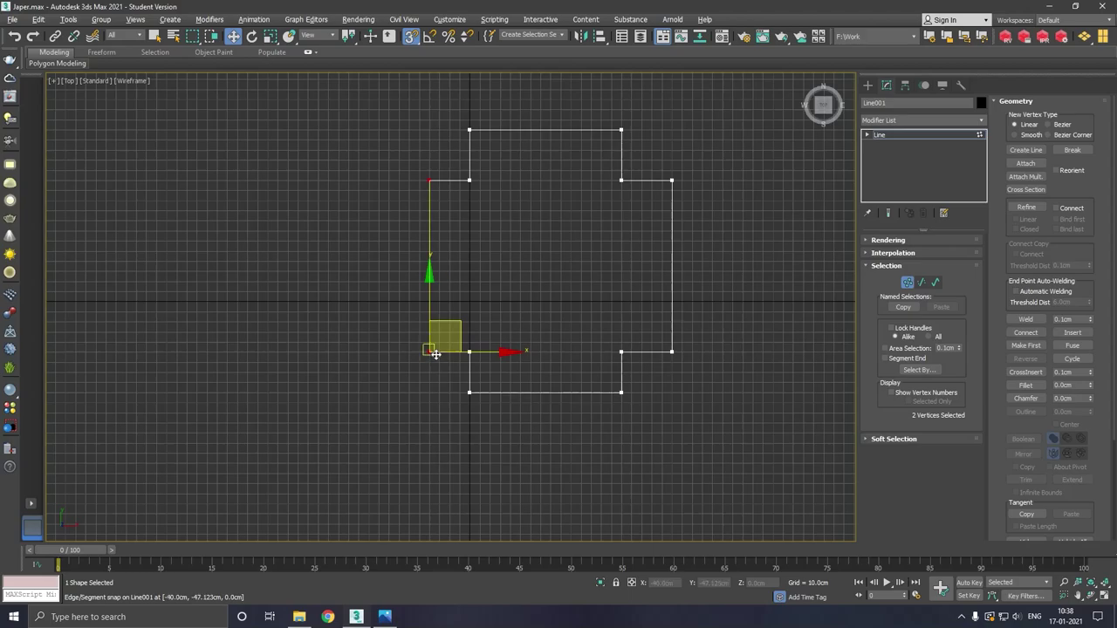
drag(435, 353, 416, 346)
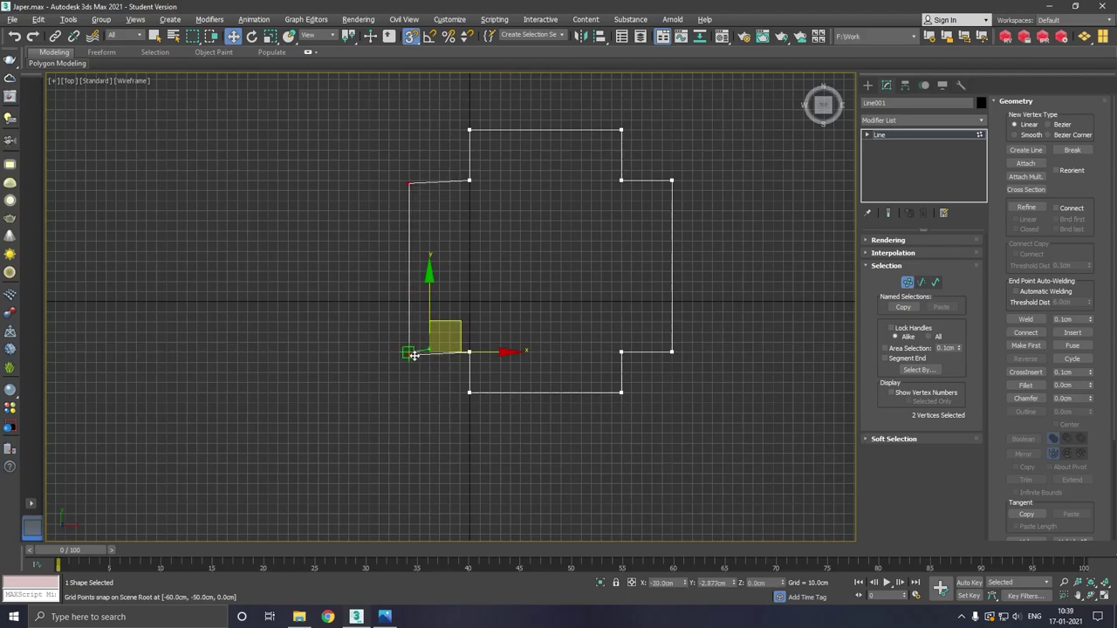
key(ctrl+z)
click(12, 36)
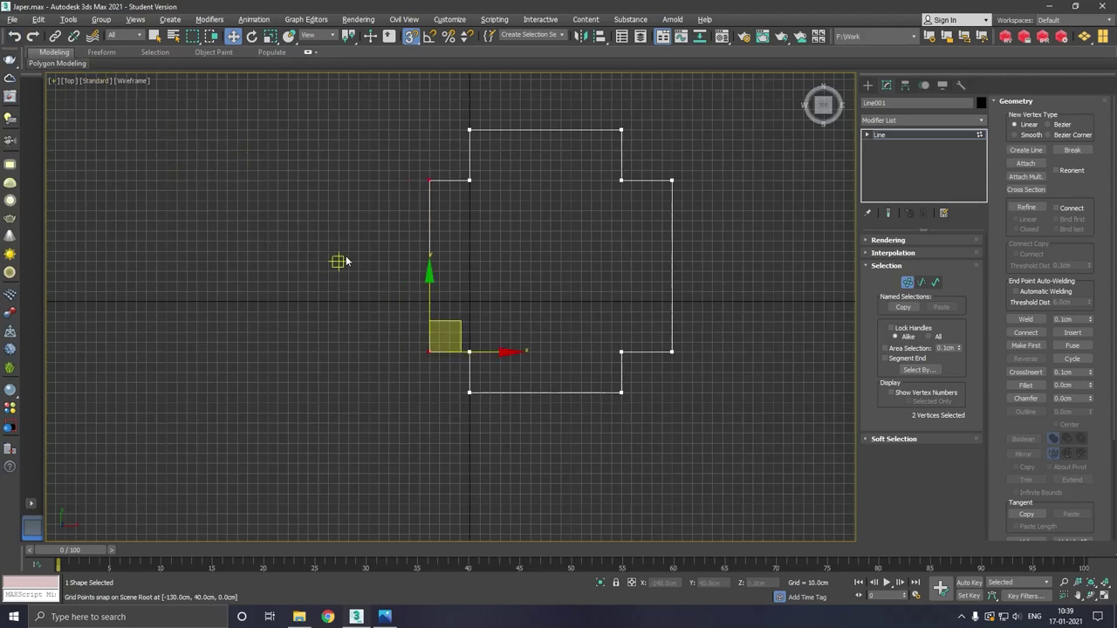
mouse_move(413, 330)
mouse_down()
mouse_move(451, 369)
mouse_move(417, 358)
mouse_up()
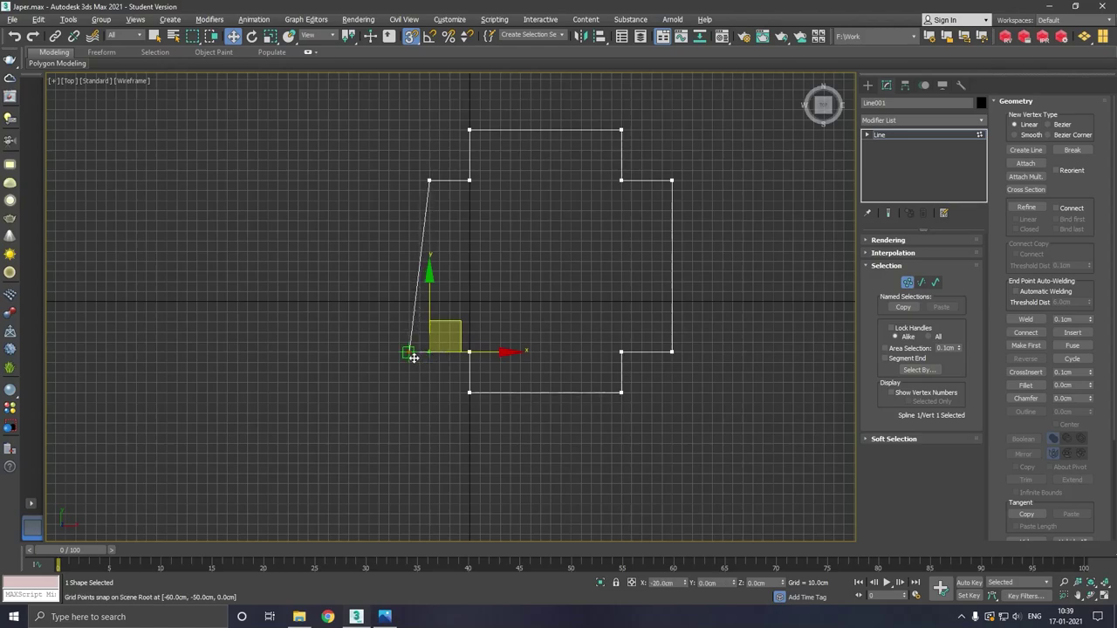
- Snap the top-left corner vertex so the left edge runs vertical, then disable snaps
click(429, 181)
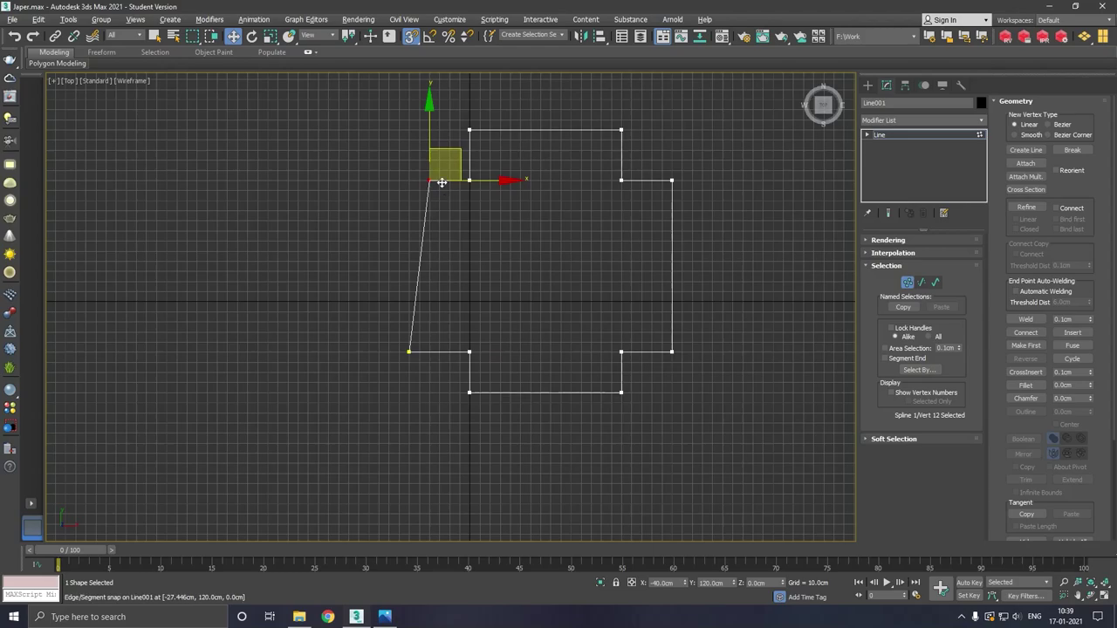
drag(432, 182, 415, 185)
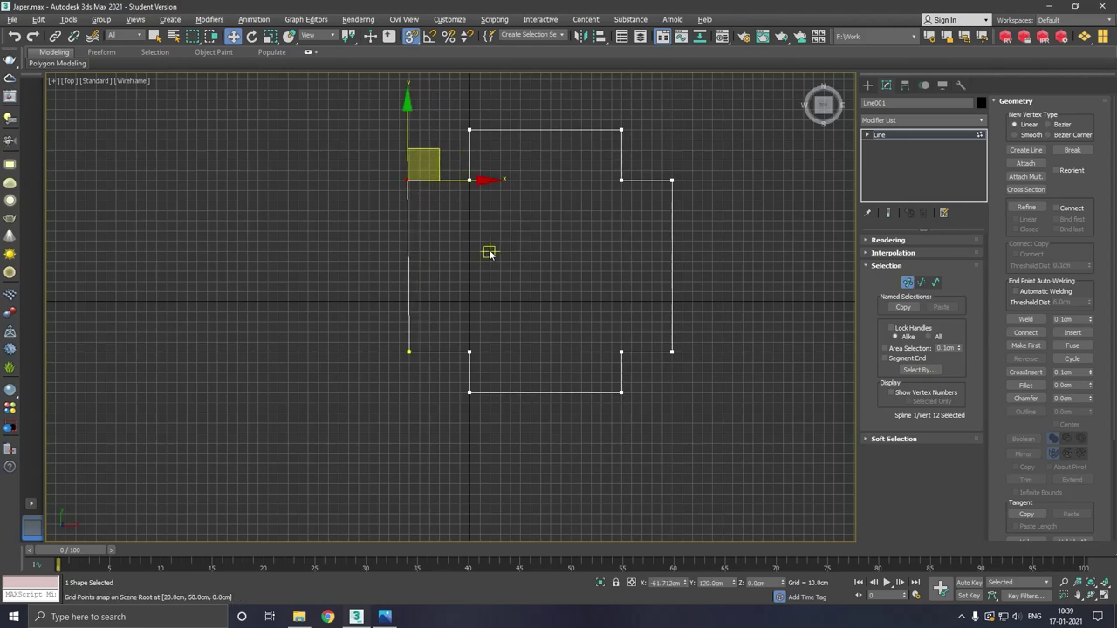
scroll(489, 253, up, 2)
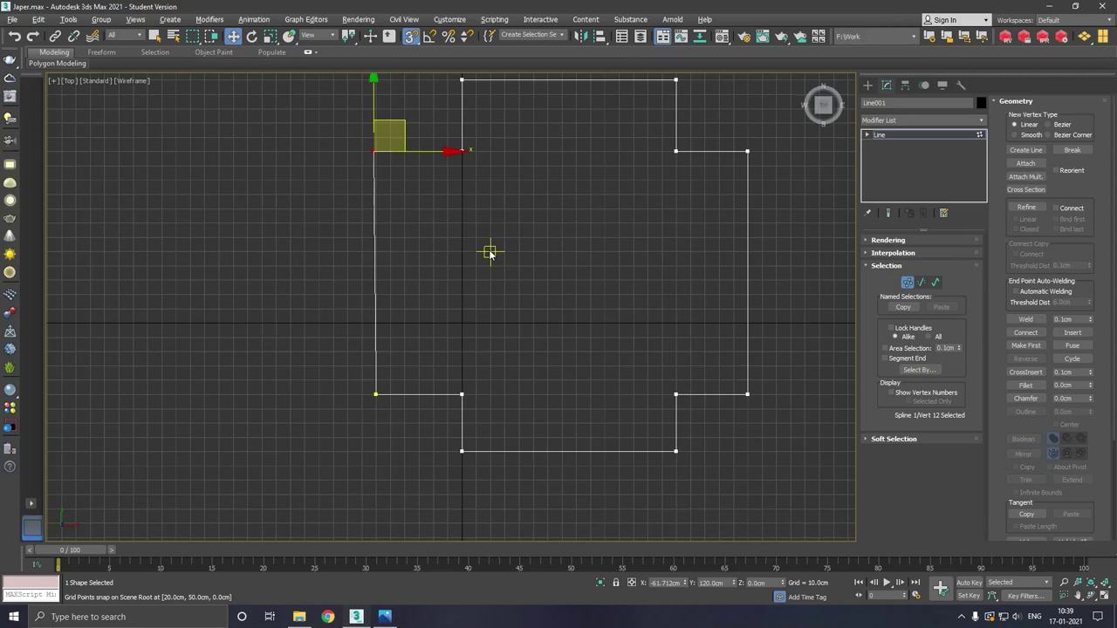
scroll(347, 140, up, 1)
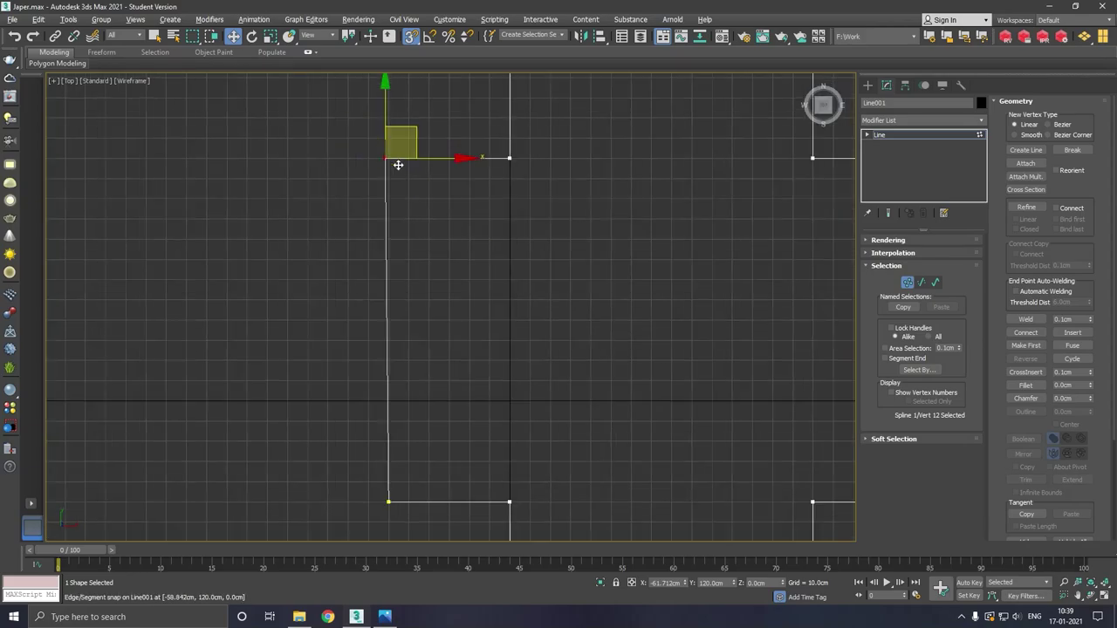
mouse_move(398, 165)
mouse_down()
mouse_move(429, 202)
mouse_move(386, 179)
mouse_up()
scroll(400, 163, up, 2)
scroll(482, 166, down, 2)
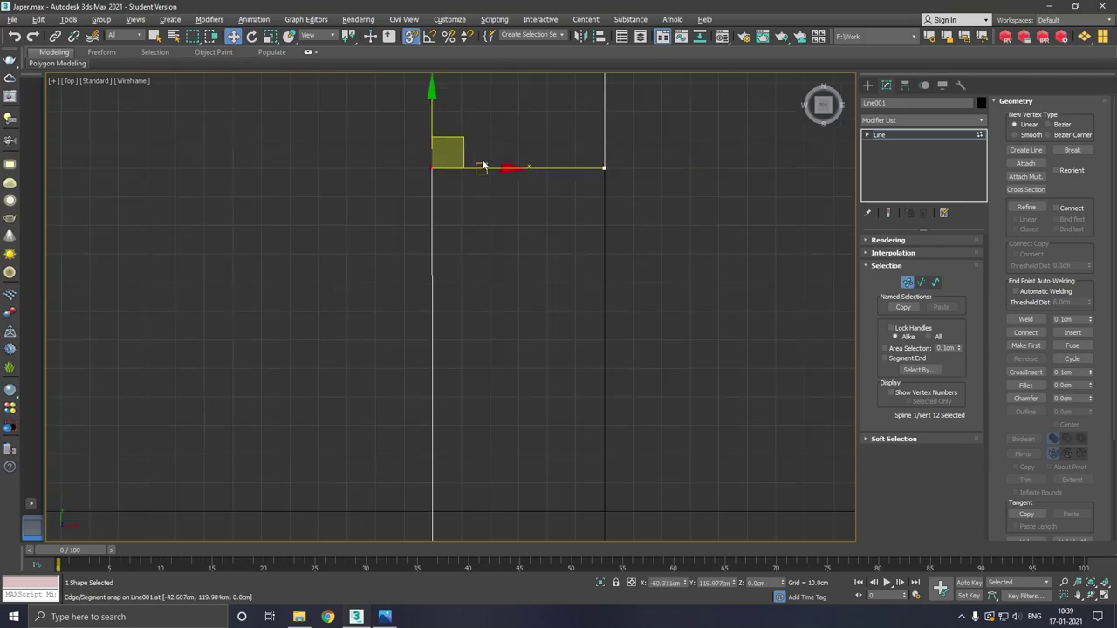
scroll(482, 166, down, 3)
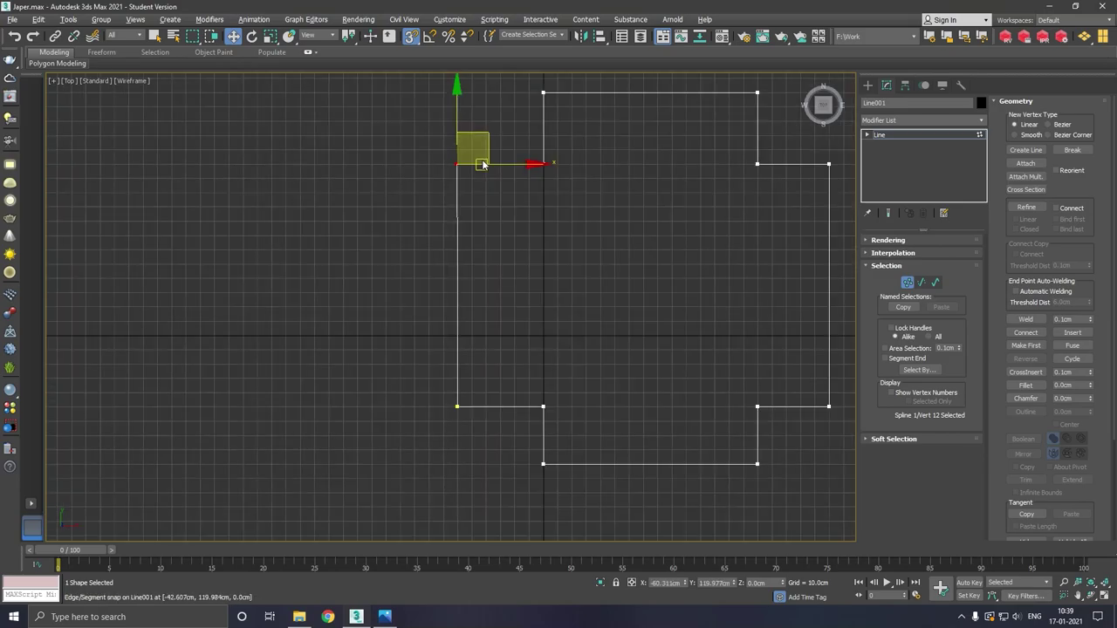
click(411, 36)
key(p)
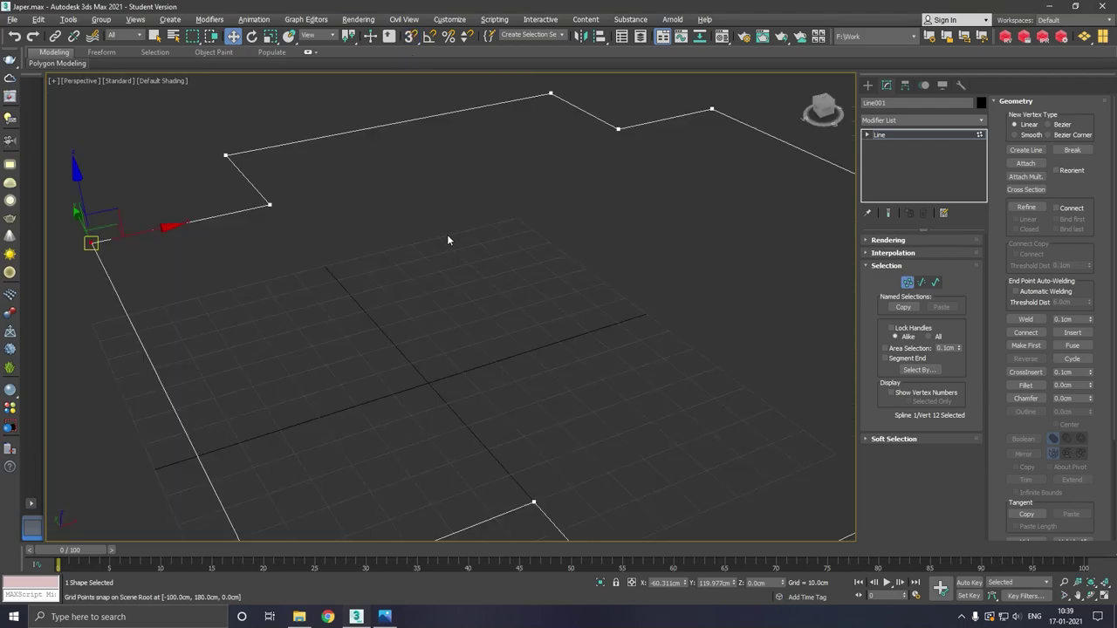
scroll(447, 235, down, 3)
mouse_move(447, 239)
alt+middle_down()
mouse_move(529, 249)
mouse_move(558, 224)
mouse_move(597, 214)
mouse_move(600, 230)
alt+middle_up()
key(l)
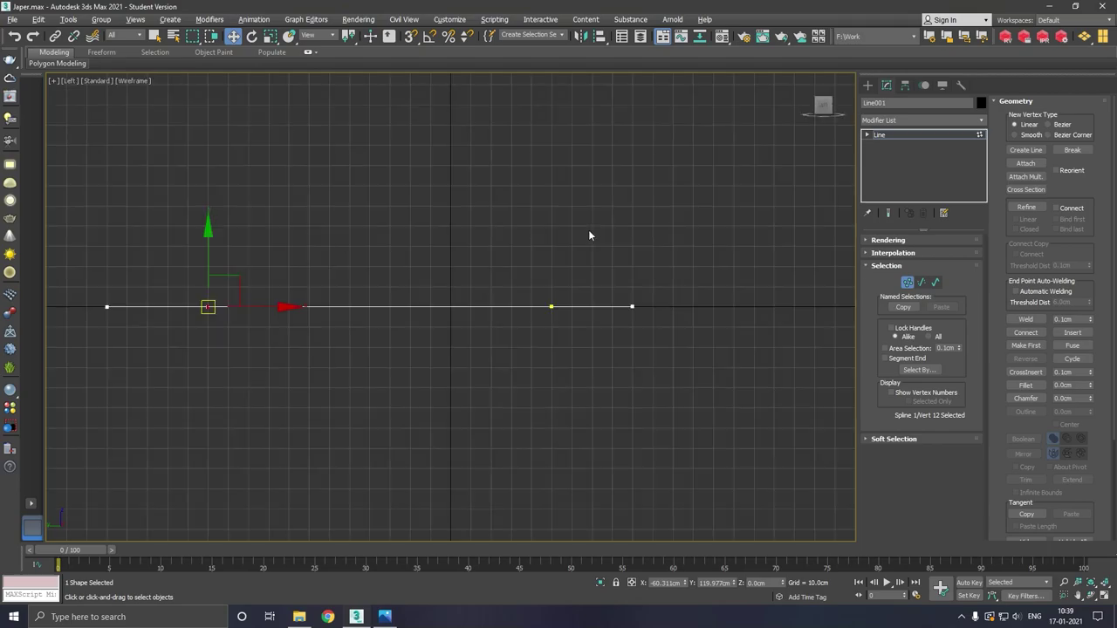
click(485, 361)
scroll(630, 360, down, 4)
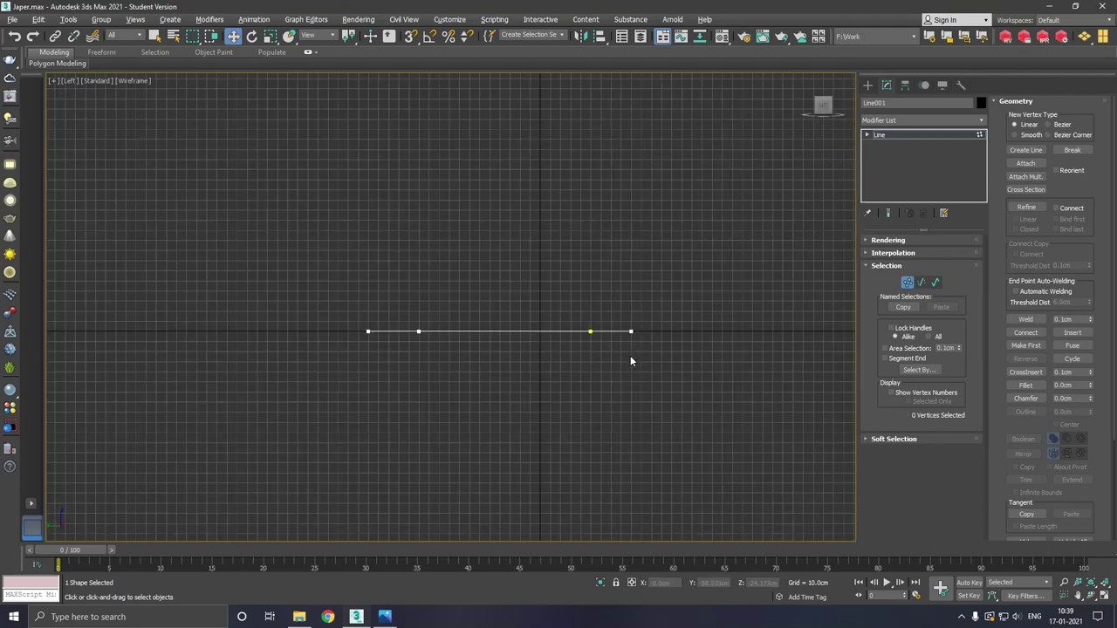
key(p)
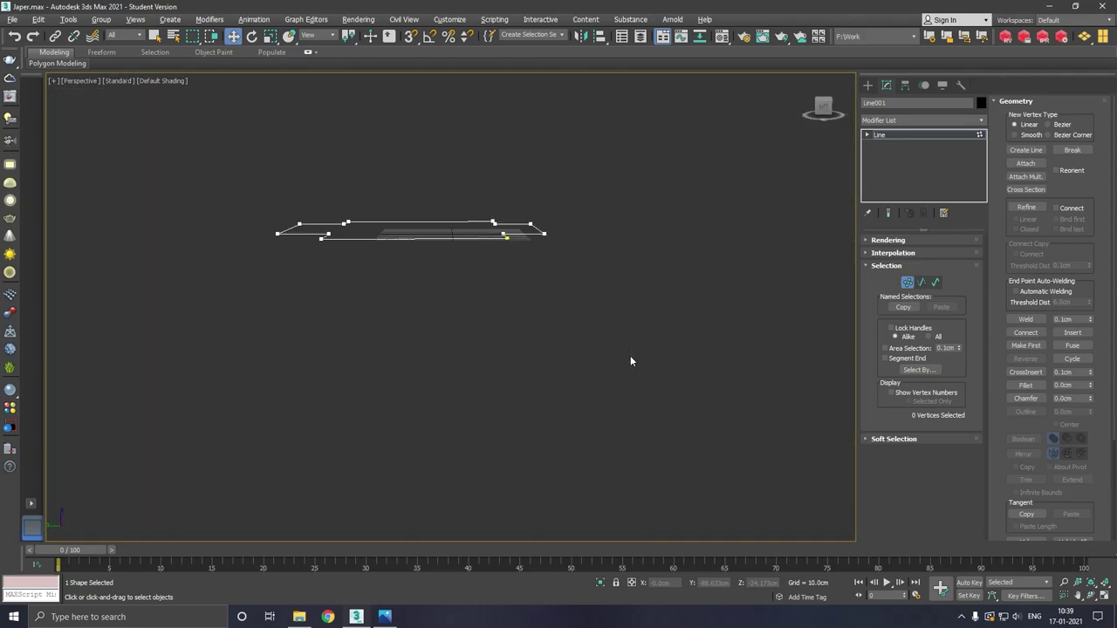
alt+middle_drag(596, 298, 444, 366)
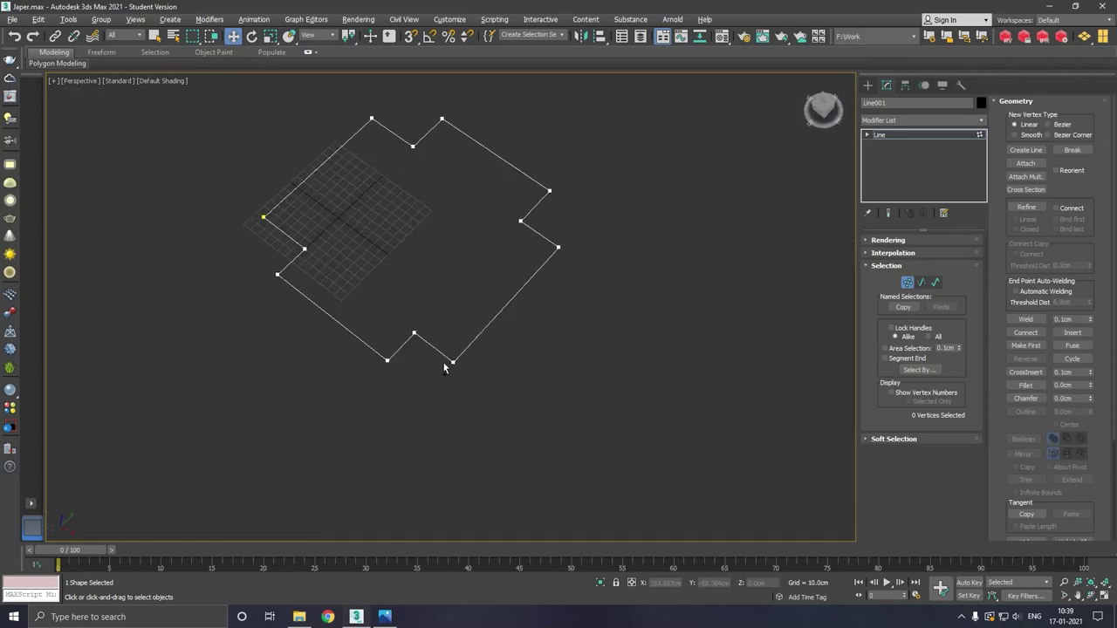
mouse_move(428, 294)
middle_down()
mouse_move(536, 329)
mouse_move(496, 304)
middle_up()
key(t)
scroll(414, 333, down, 2)
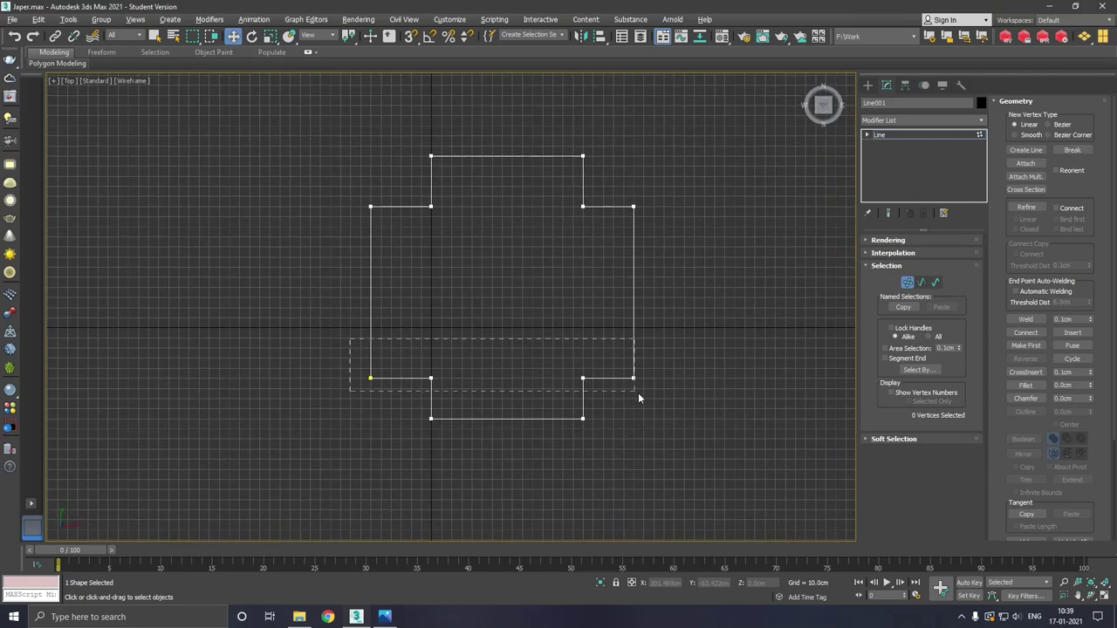
- Nudge the lower-edge vertices up and push the outline's right edge further right
drag(638, 397, 688, 398)
drag(642, 337, 641, 340)
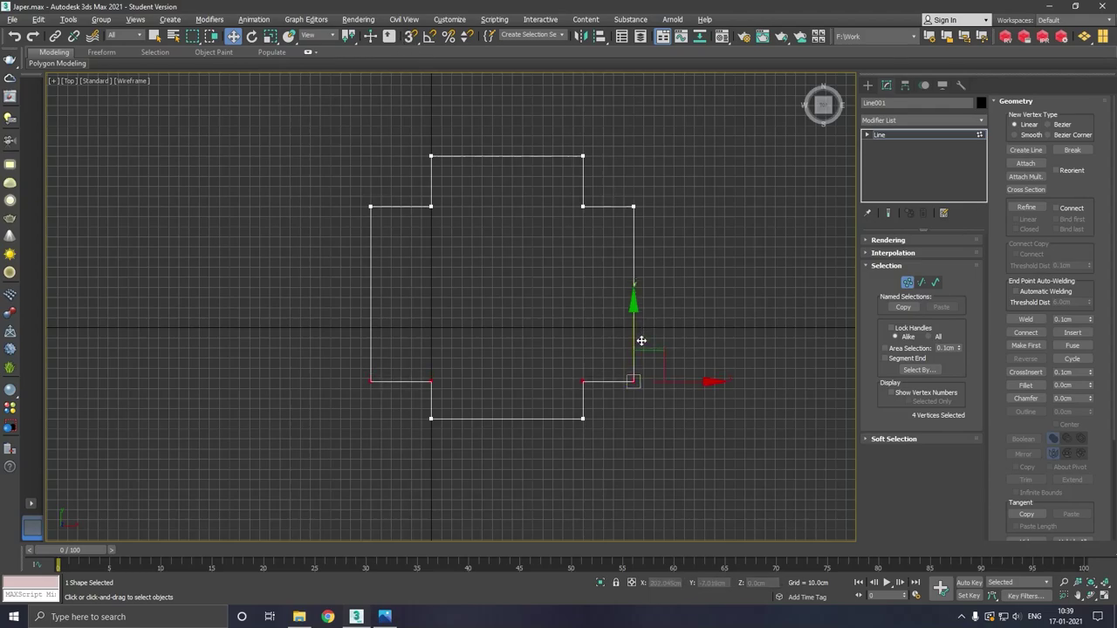
click(521, 257)
drag(470, 382, 470, 389)
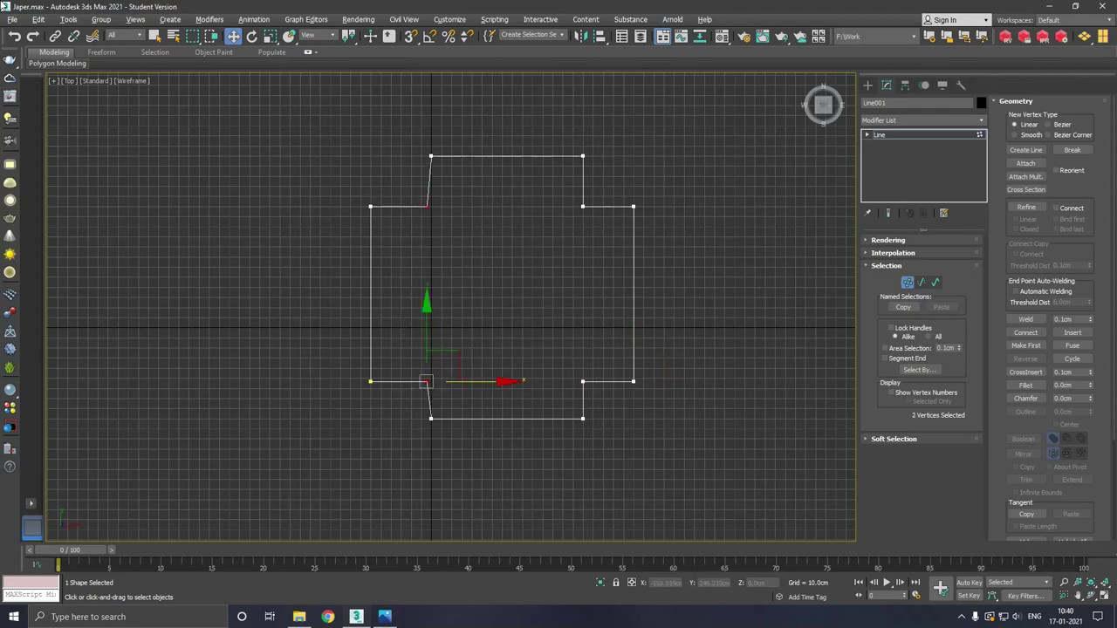
click(475, 321)
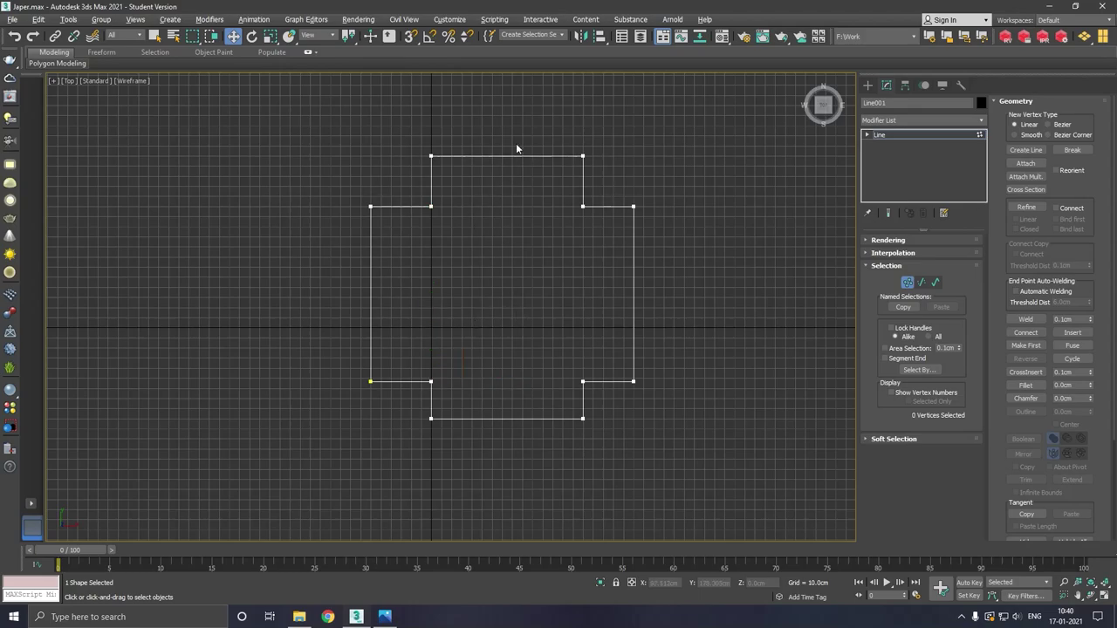
mouse_move(699, 485)
mouse_down()
mouse_move(679, 439)
mouse_move(638, 424)
mouse_move(672, 422)
mouse_up()
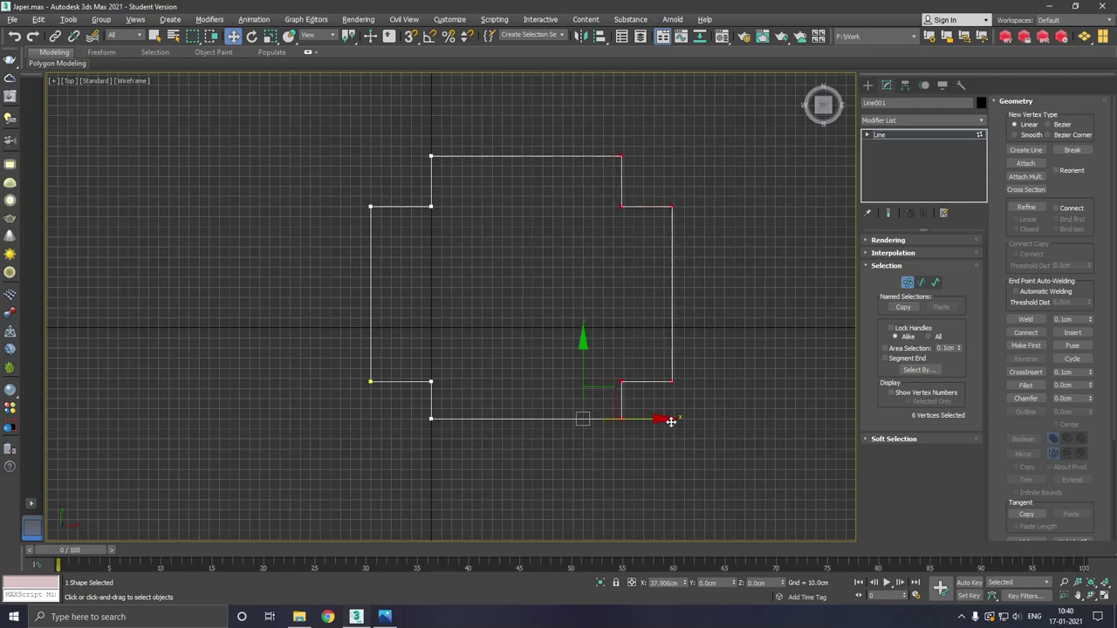
drag(652, 151, 765, 486)
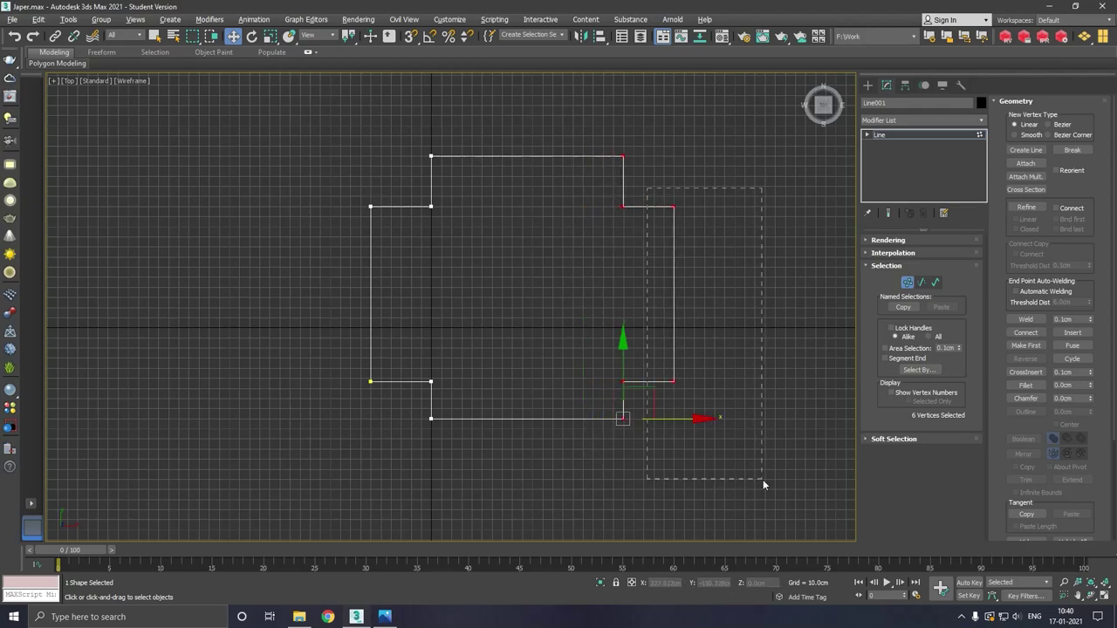
drag(732, 385, 740, 385)
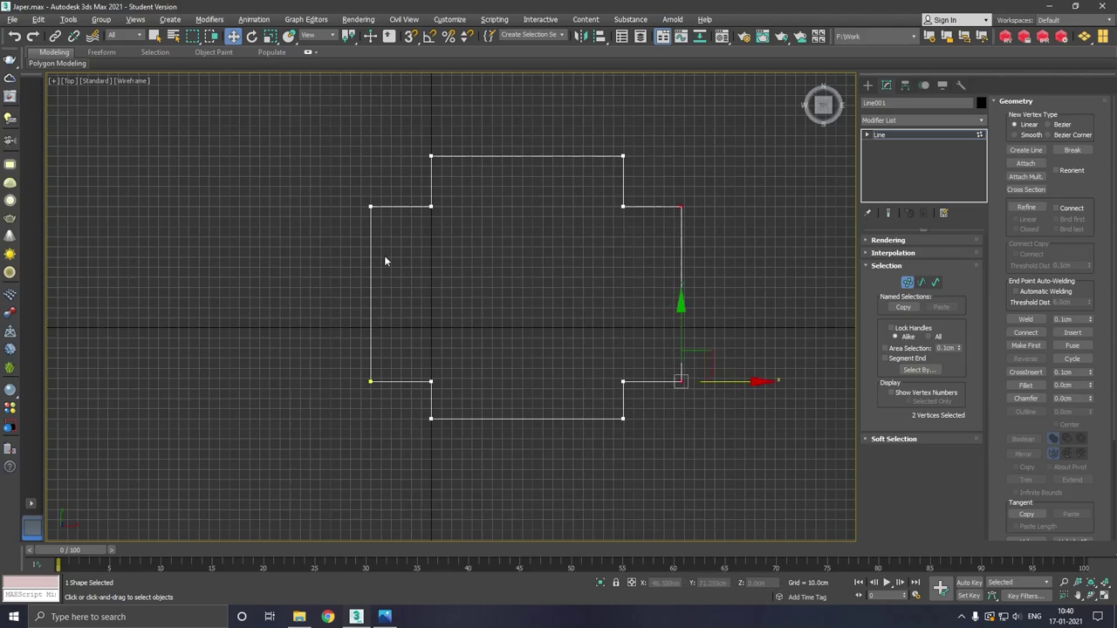
- In Perspective view, convert the Line001 outline to an Editable Poly
key(p)
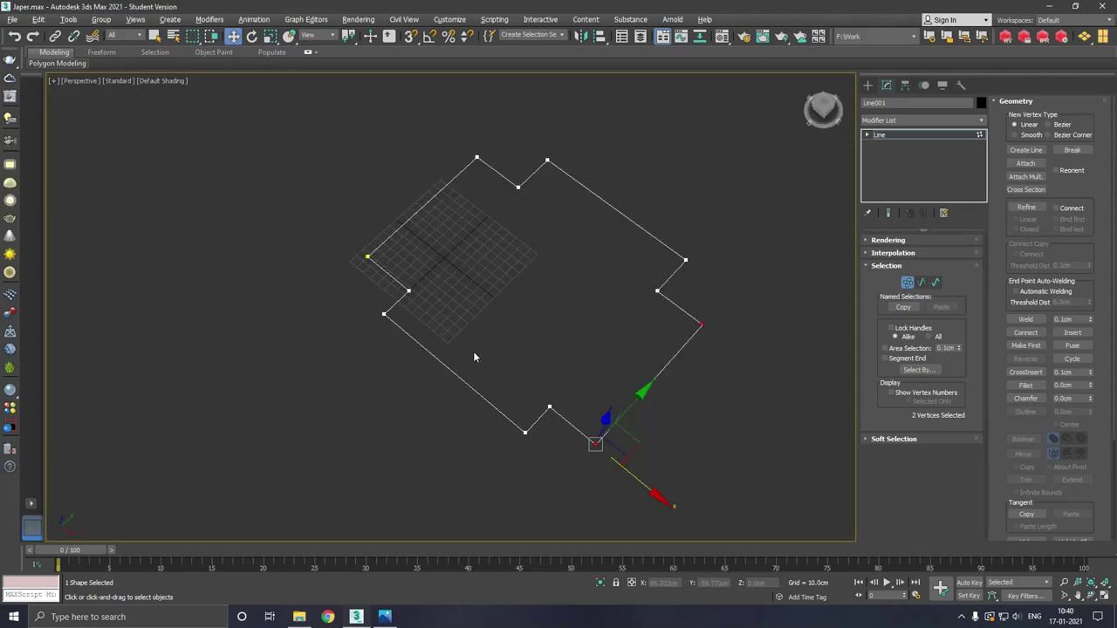
alt+middle_drag(492, 334, 489, 318)
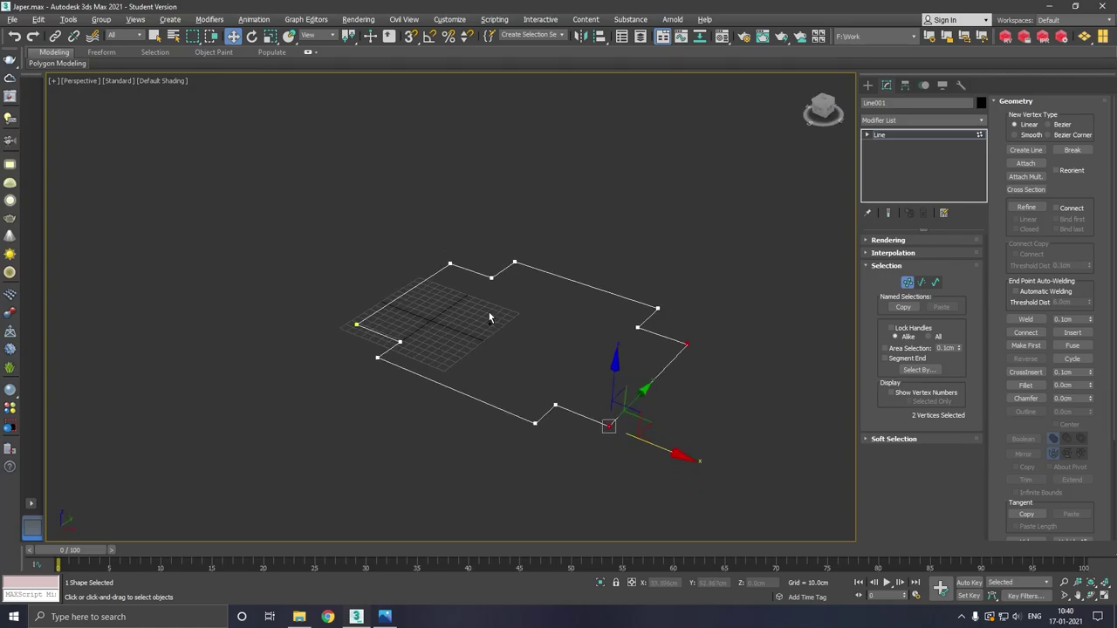
click(896, 135)
right_click(885, 164)
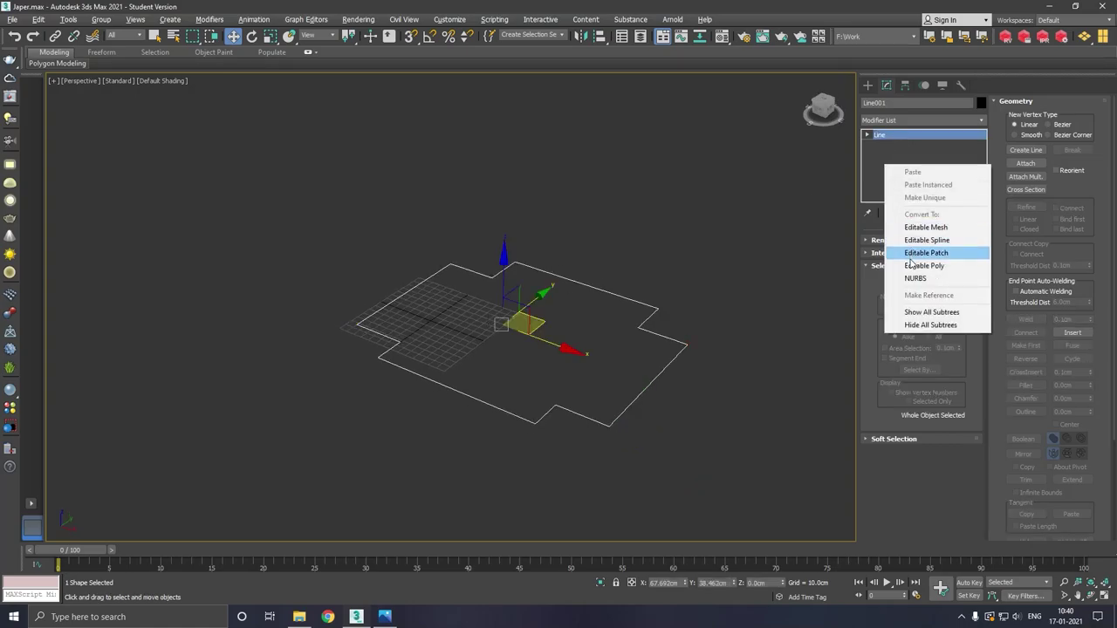
click(911, 265)
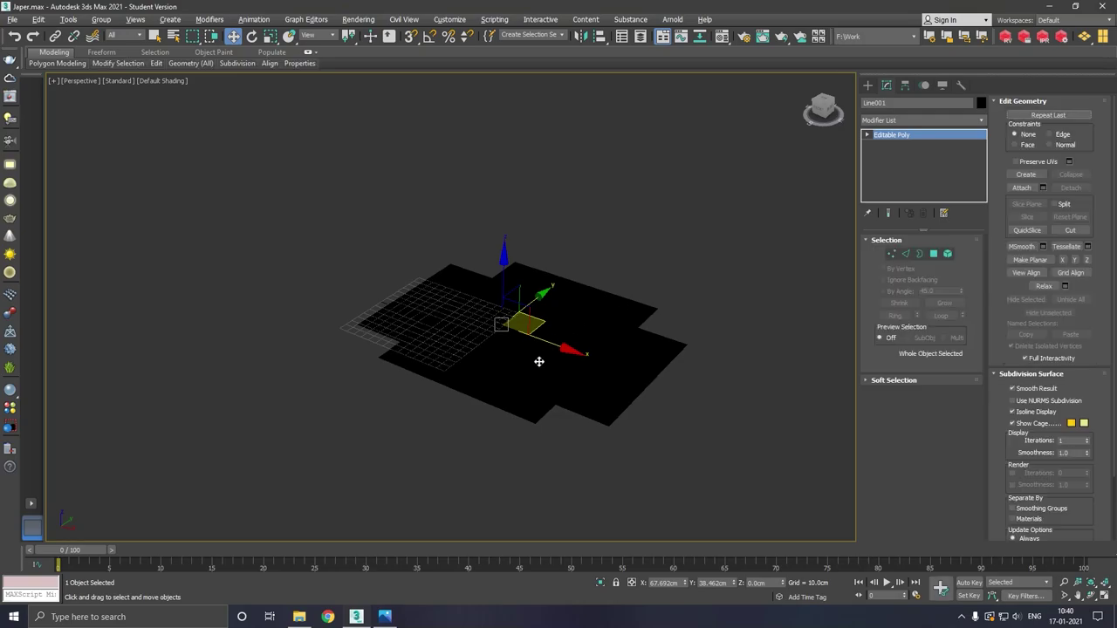
- Uniformly scale the floor plane down to about 45% of its size
scroll(553, 349, up, 2)
scroll(455, 307, up, 4)
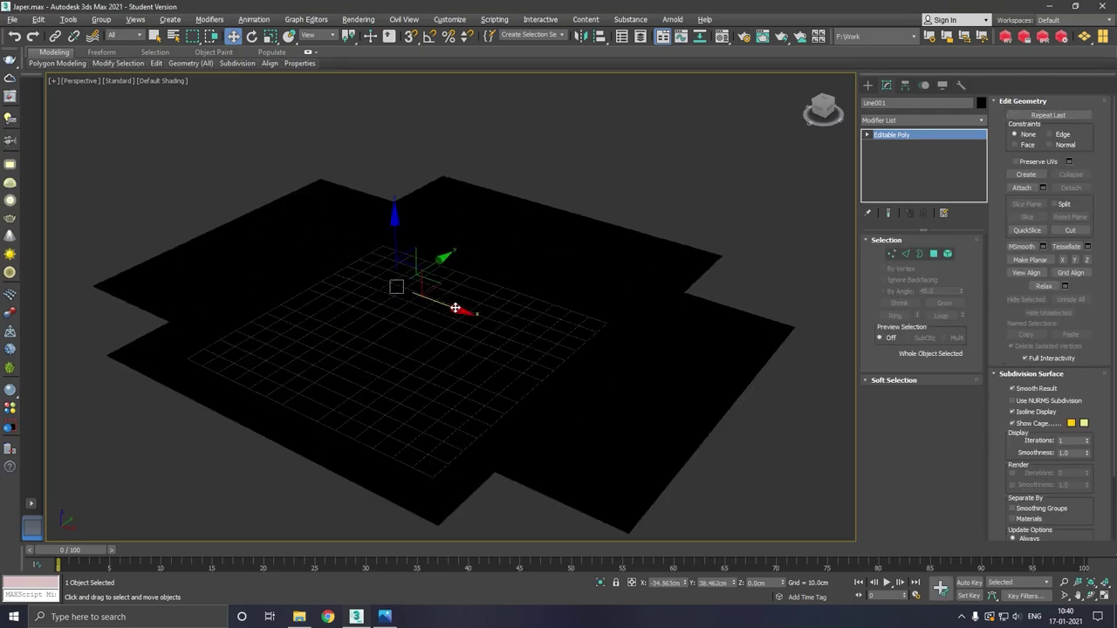
click(270, 35)
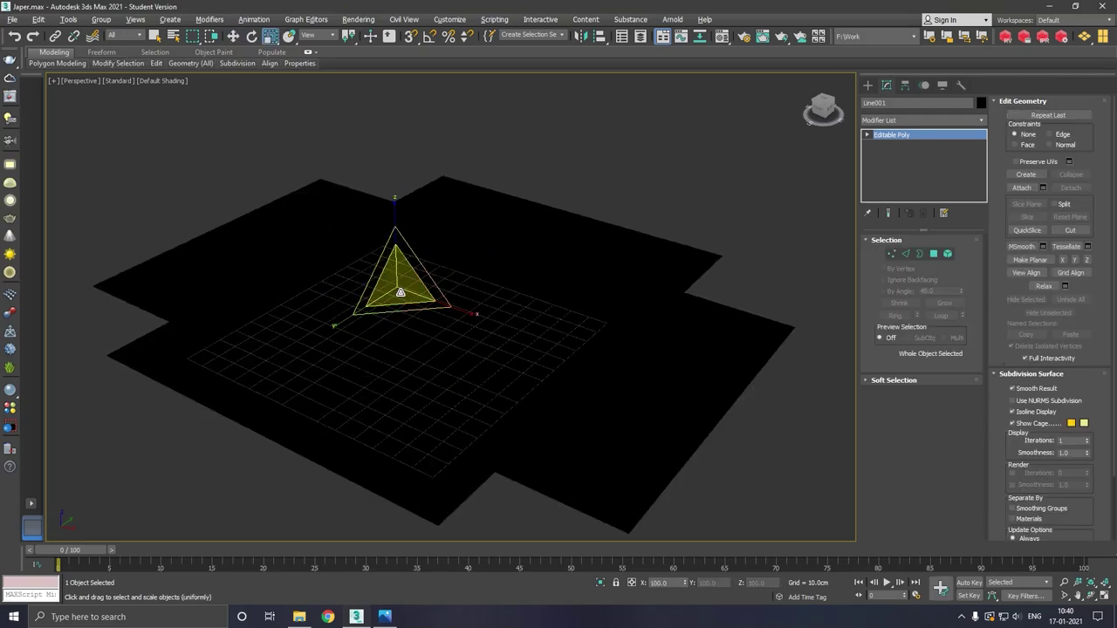
drag(399, 292, 420, 399)
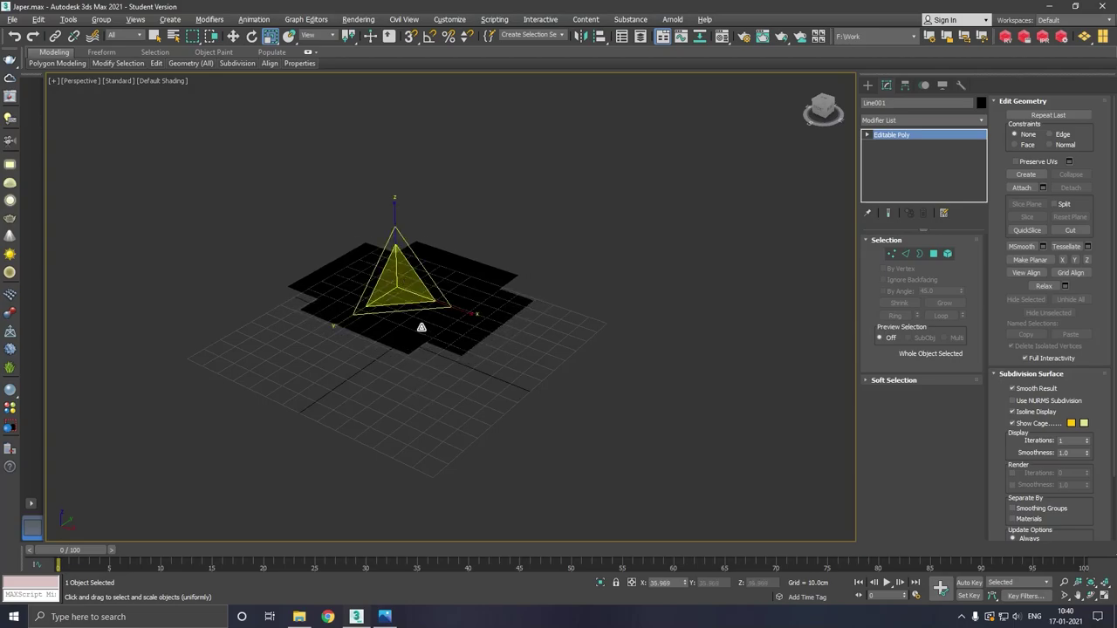
drag(405, 288, 399, 246)
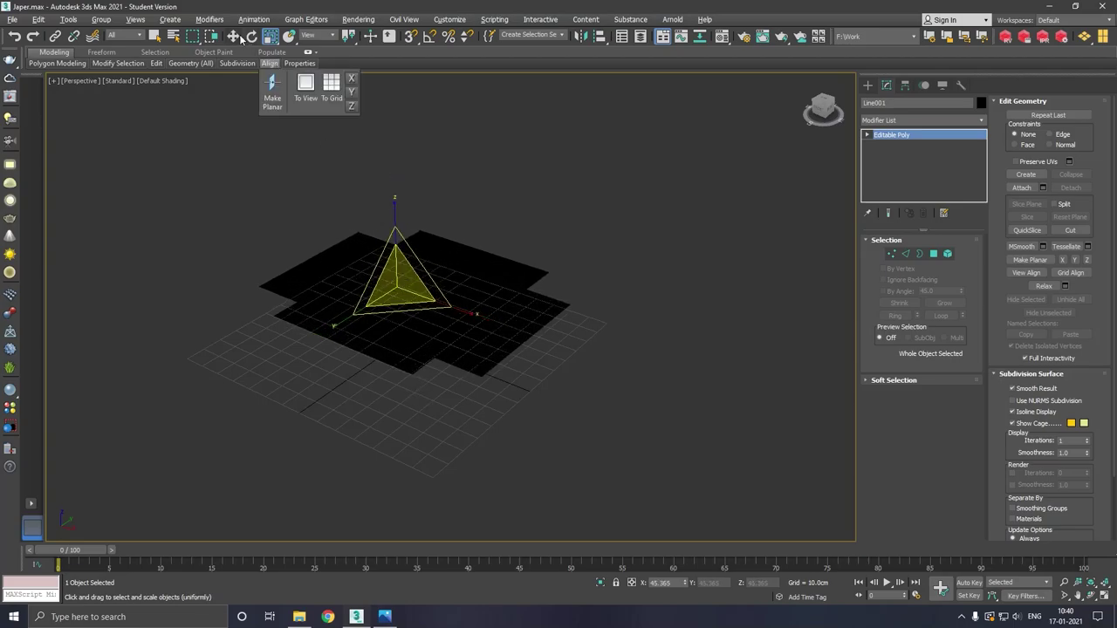
- Move the scaled plane toward the centre of the grid
key(w)
mouse_move(449, 261)
mouse_down()
mouse_move(412, 294)
mouse_move(369, 267)
mouse_up()
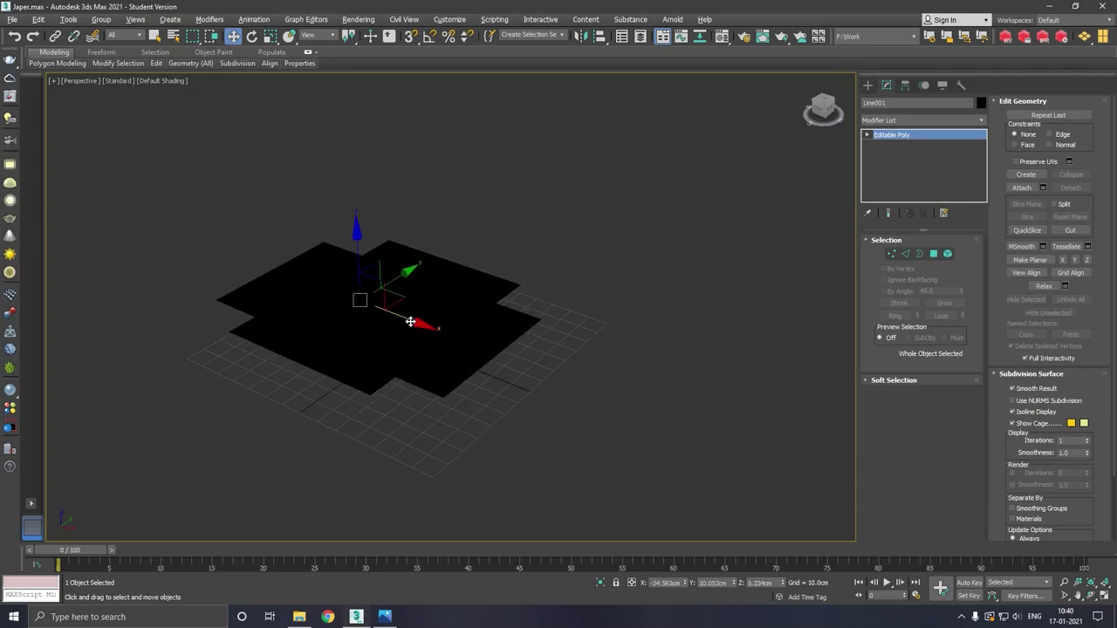
drag(394, 319, 429, 337)
click(357, 19)
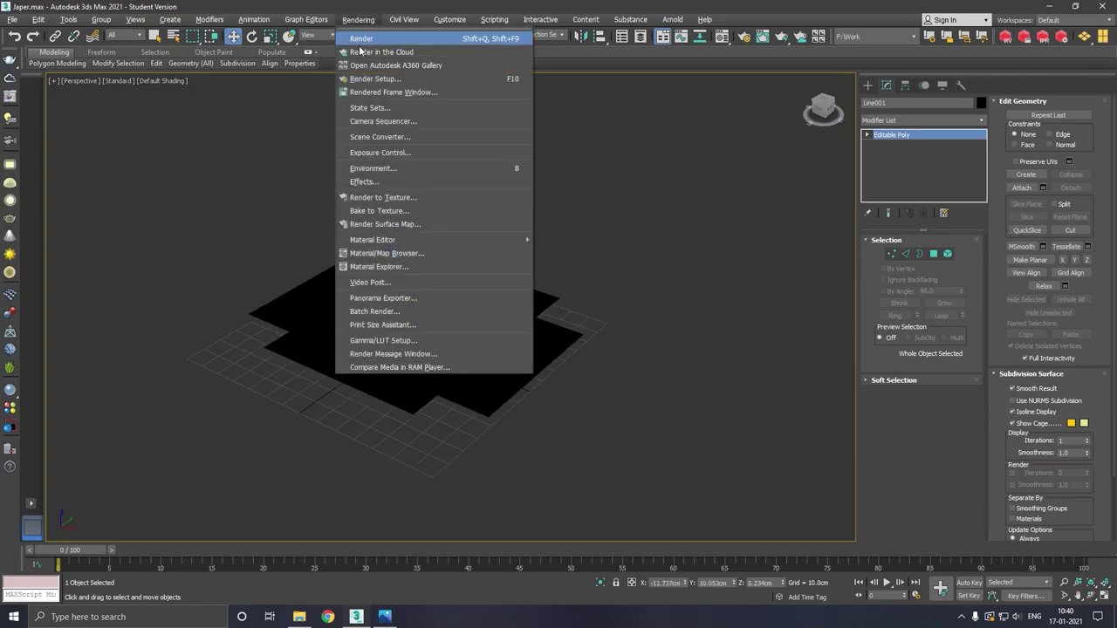
- In Render Setup, change the renderer from Arnold to V-Ray GPU 5
click(393, 92)
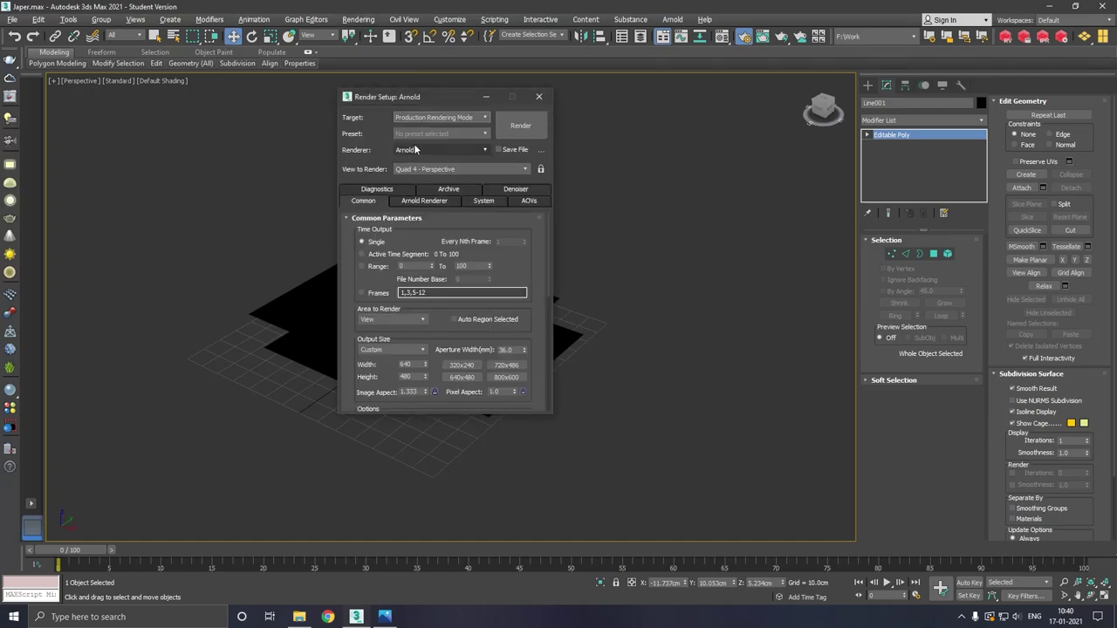
click(415, 150)
click(419, 223)
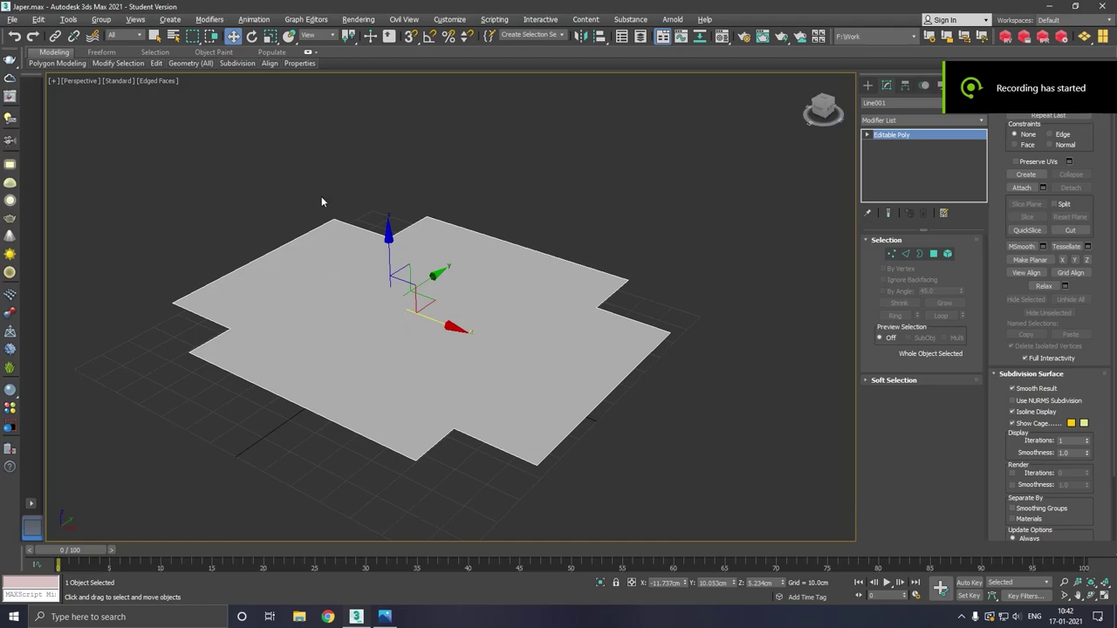
- Clone the floor plane as an independent copy named Line002
click(39, 19)
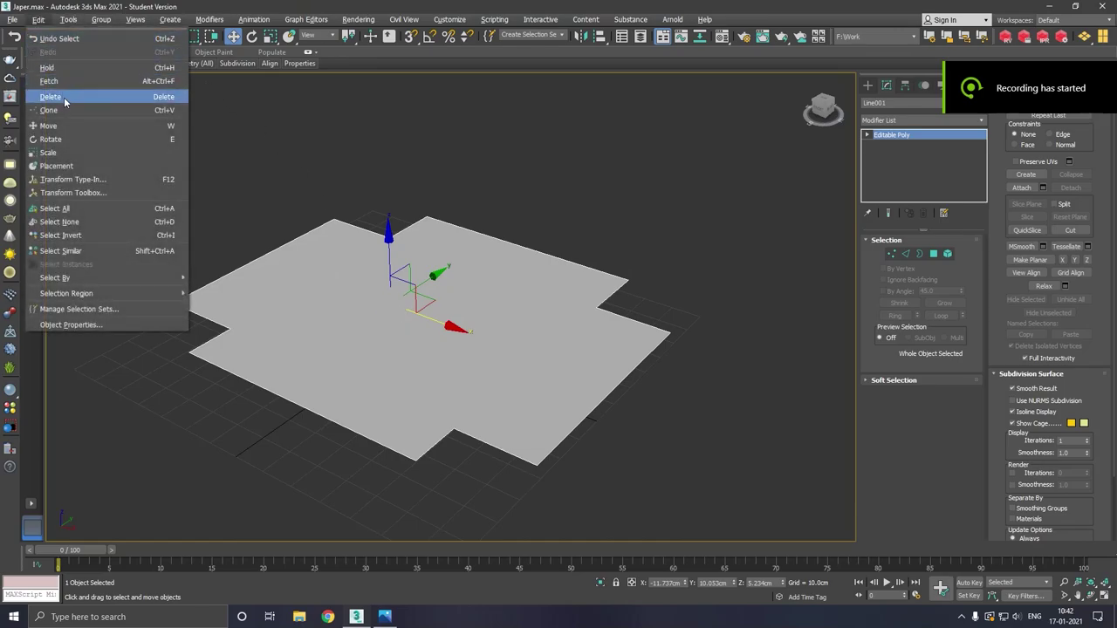
click(70, 98)
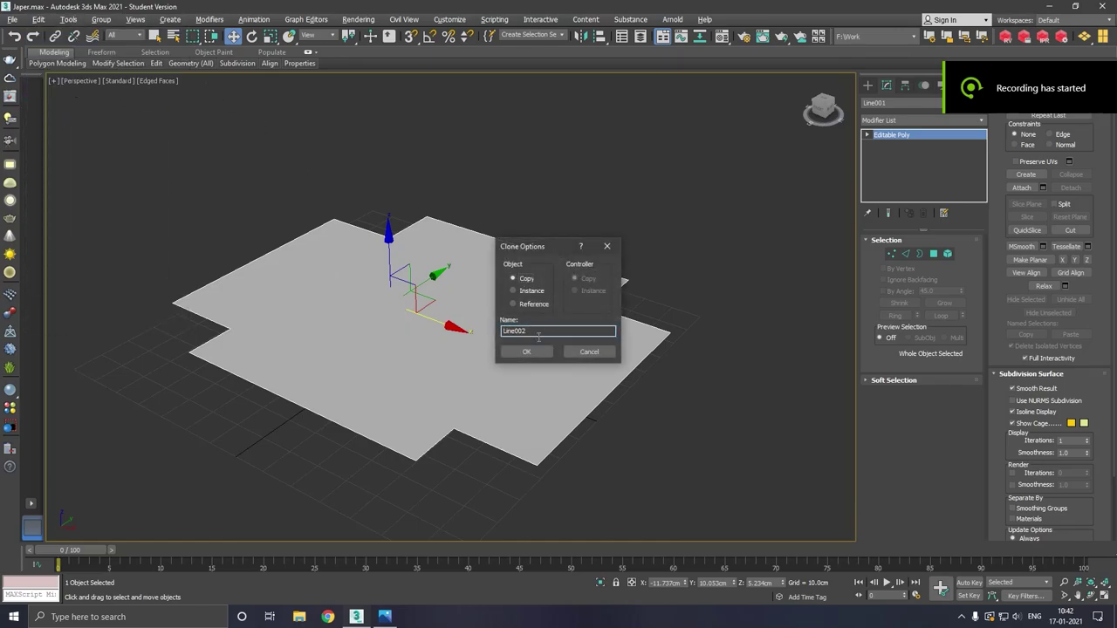
click(528, 351)
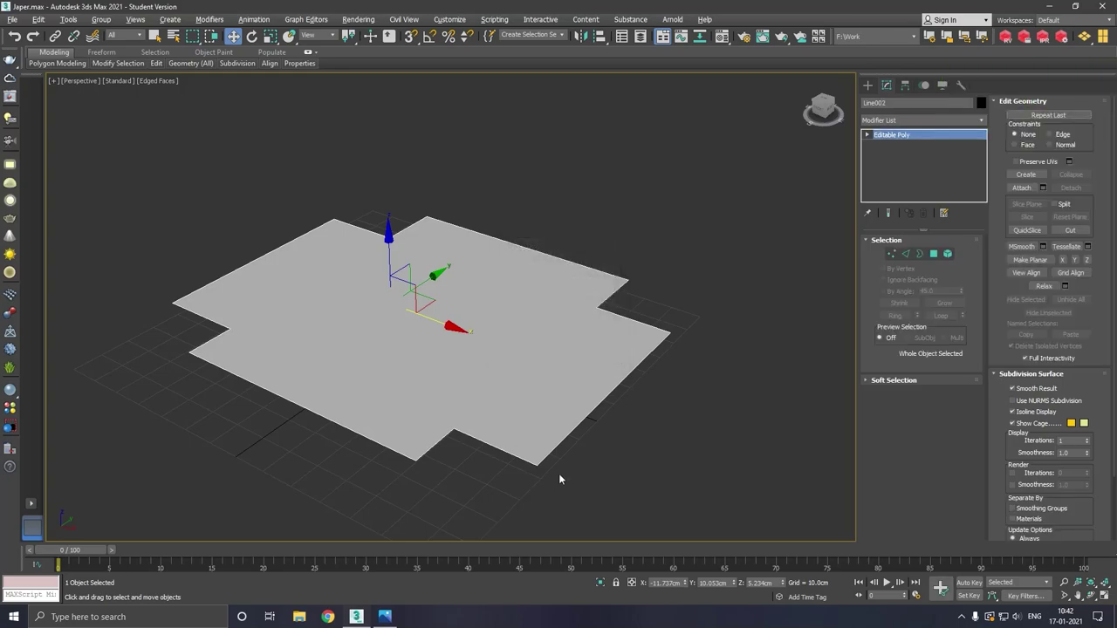
scroll(490, 323, down, 2)
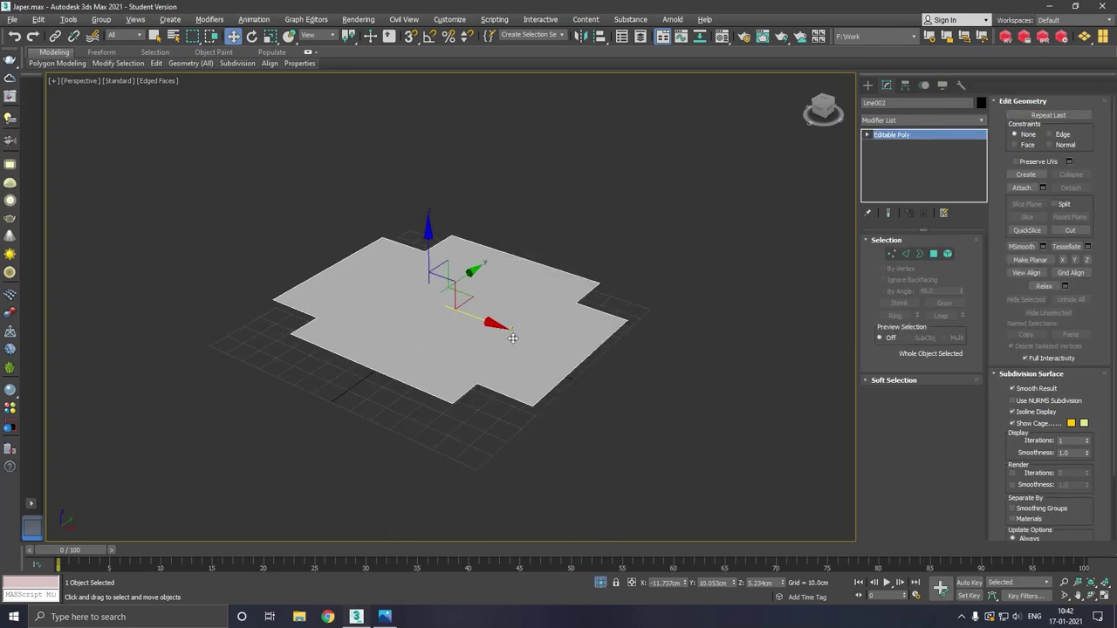
scroll(489, 324, up, 3)
- Shift-drag Line002's outer border upward into walls and select one wall face
click(918, 253)
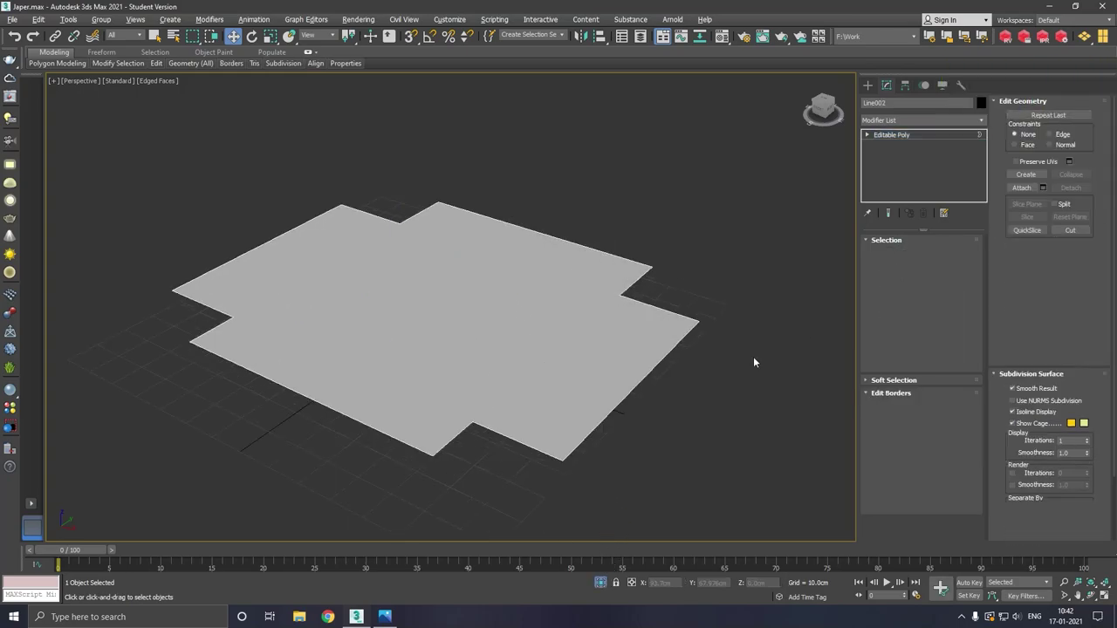
drag(528, 423, 593, 481)
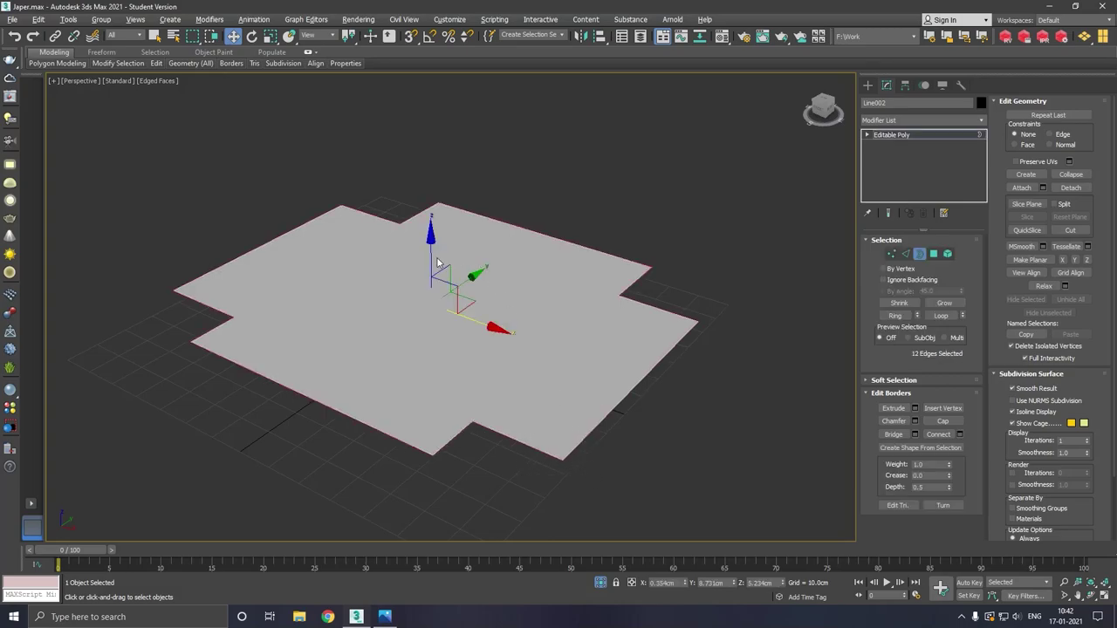
shift+drag(438, 262, 439, 175)
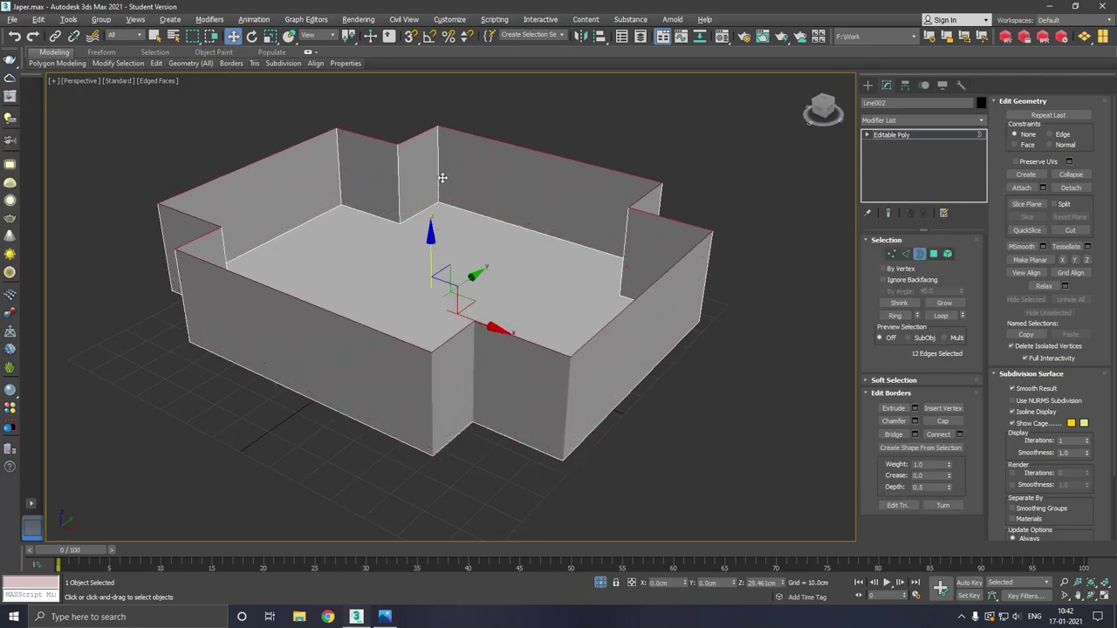
click(932, 254)
click(482, 279)
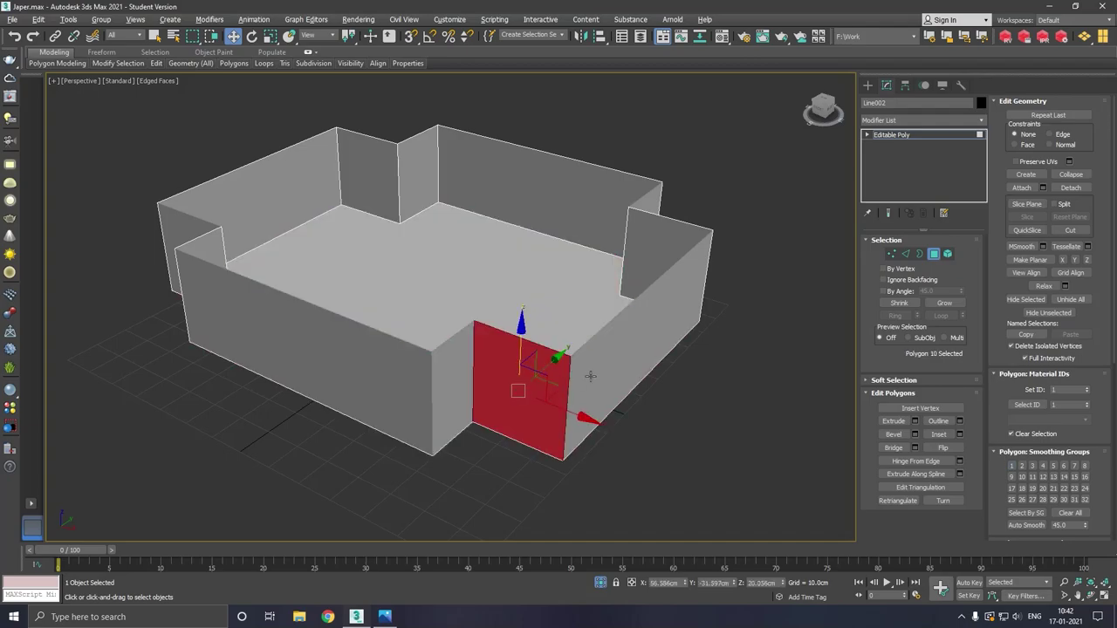
- Grow the selection to all wall faces and flip their normals
shift+click(473, 382)
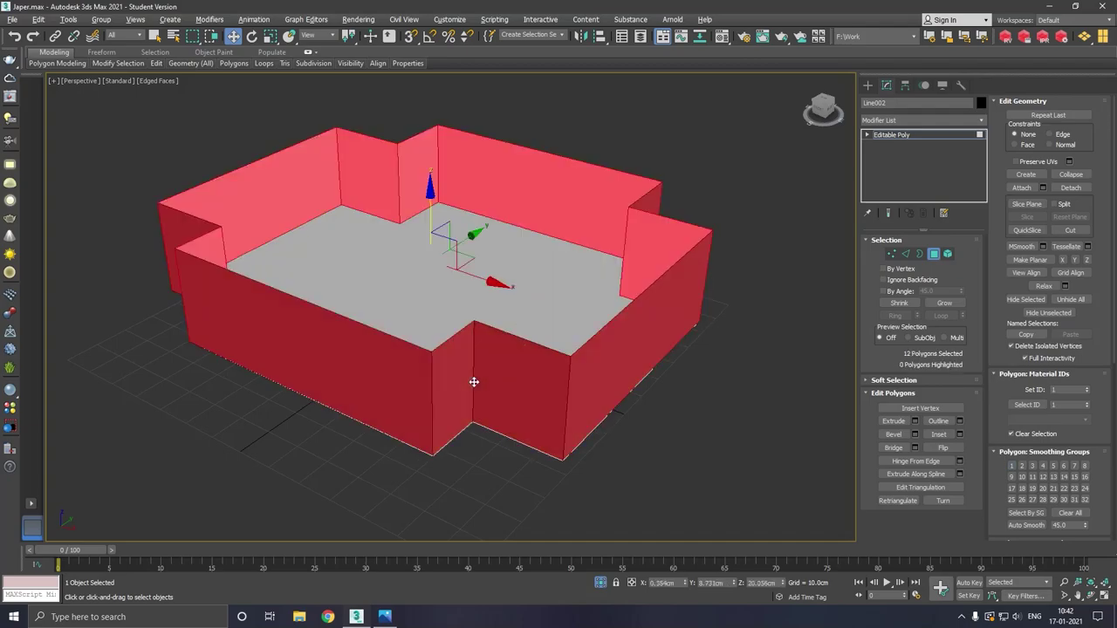
click(943, 448)
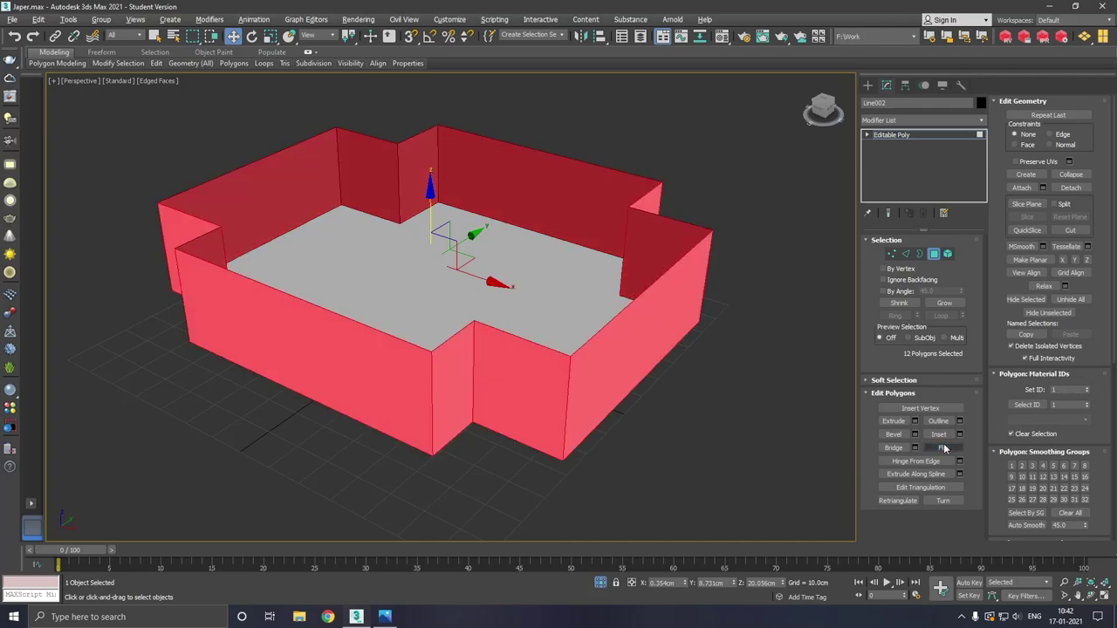
click(519, 282)
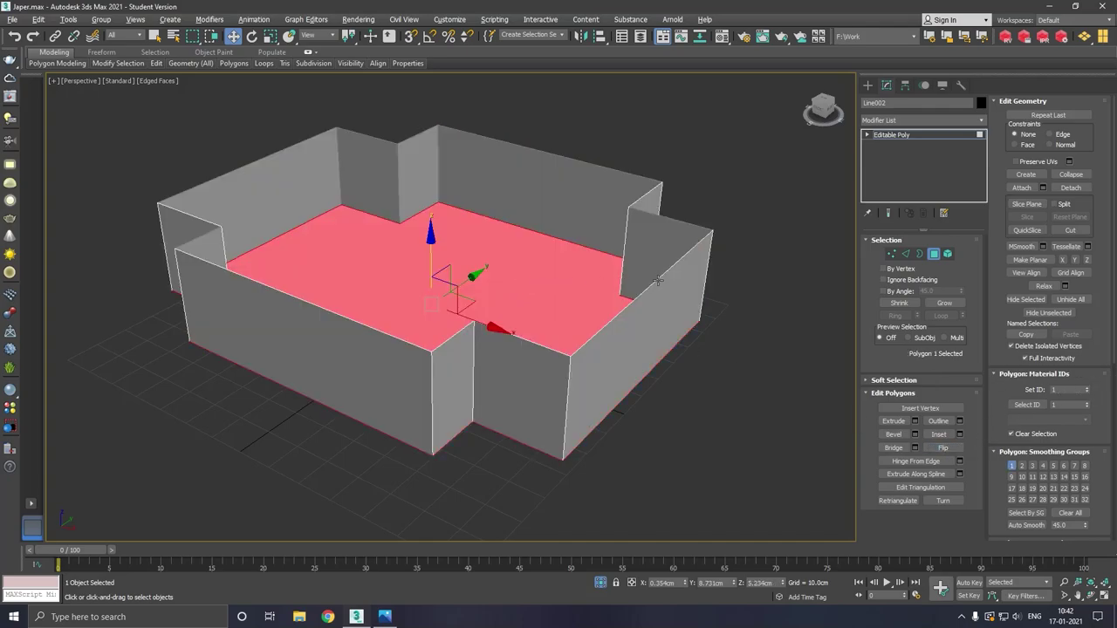
mouse_move(659, 279)
alt+middle_down()
mouse_move(656, 266)
mouse_move(632, 265)
alt+middle_up()
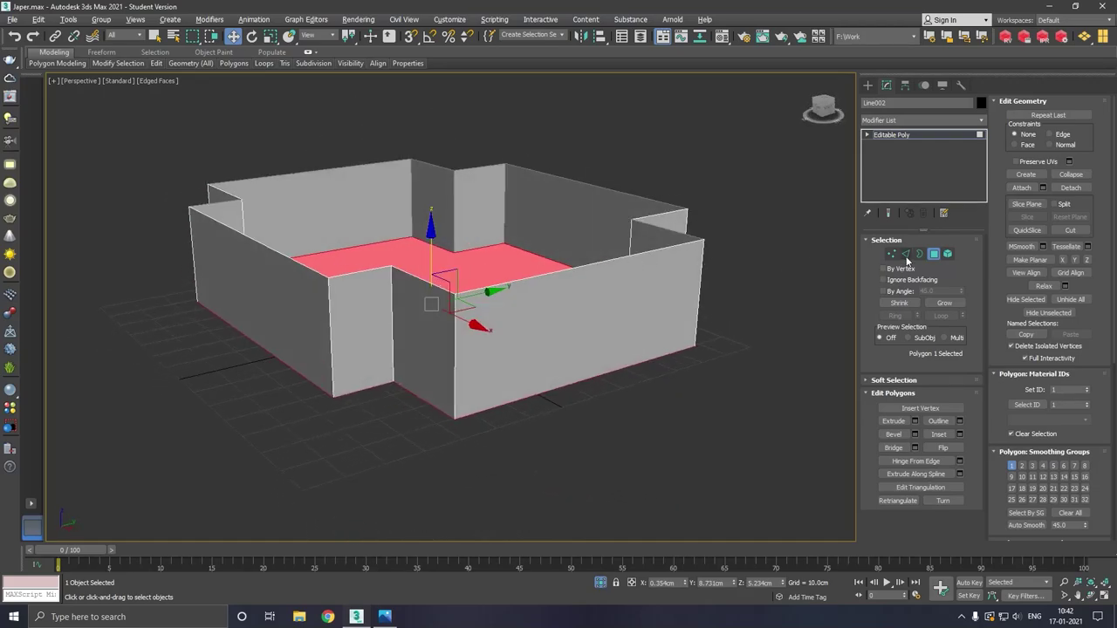
- Raise the top edges to heighten the walls, then cap the open top
click(905, 254)
mouse_move(659, 266)
alt+middle_down()
mouse_move(639, 268)
mouse_move(668, 262)
mouse_move(645, 266)
alt+middle_up()
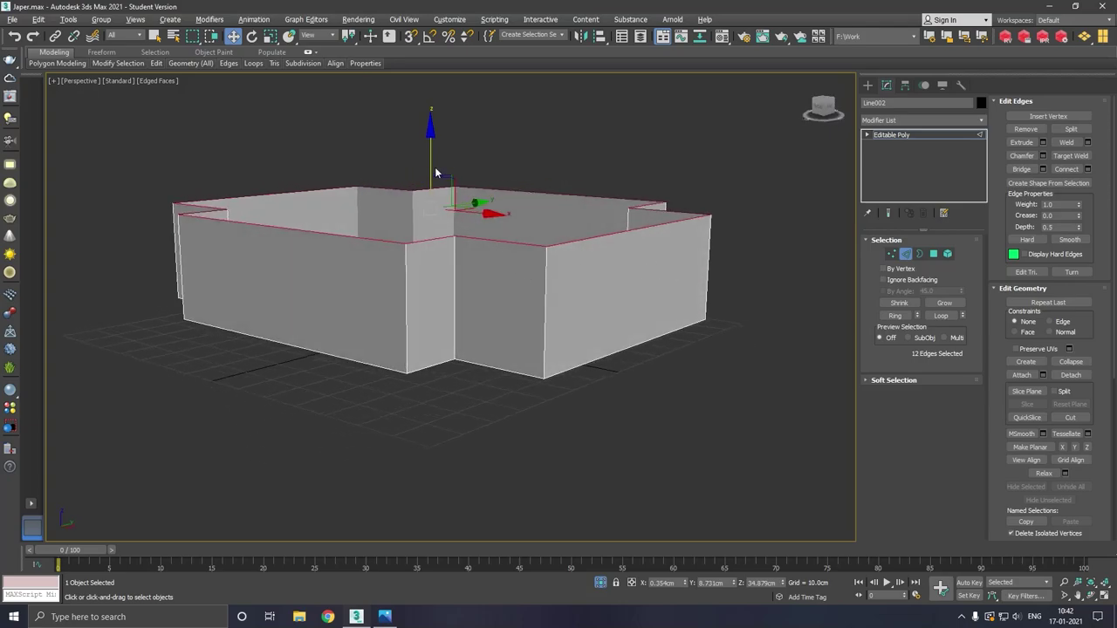
drag(438, 171, 436, 150)
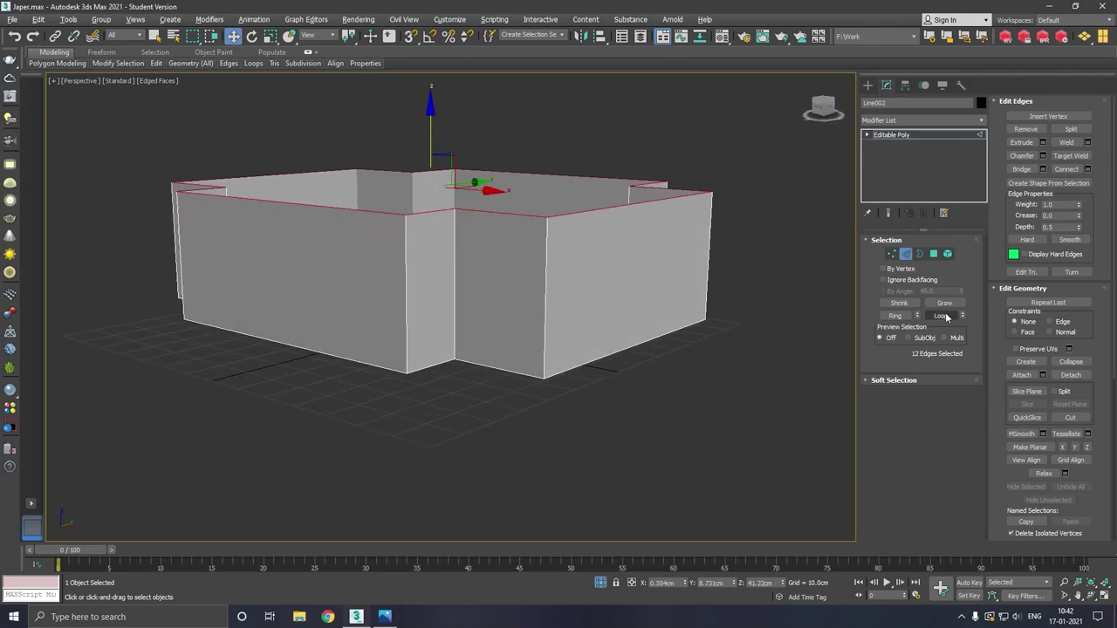
click(920, 254)
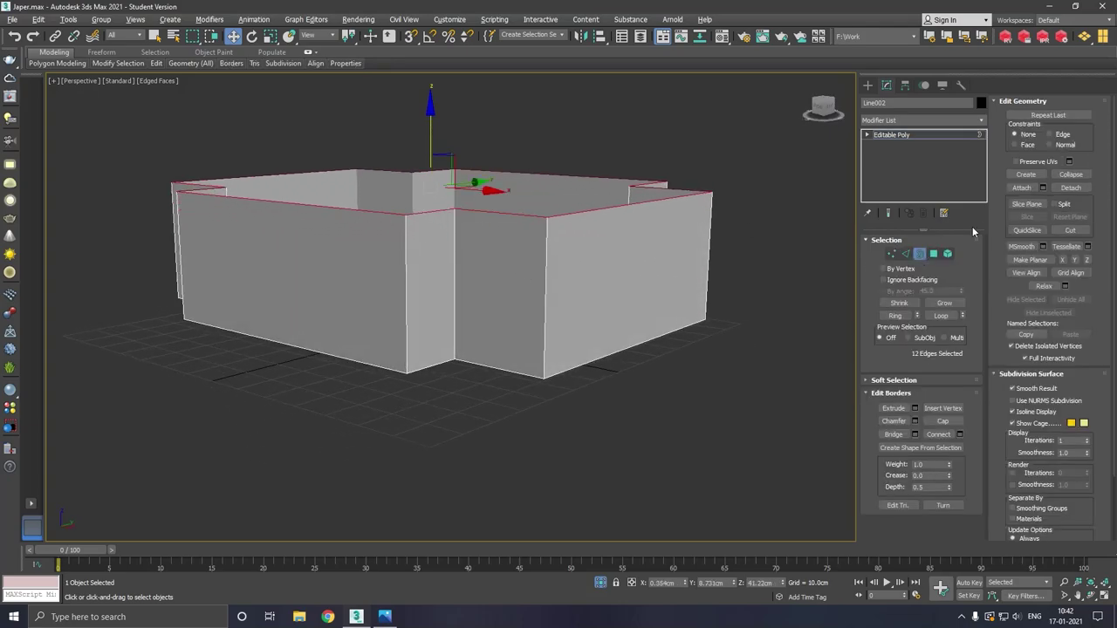
click(942, 420)
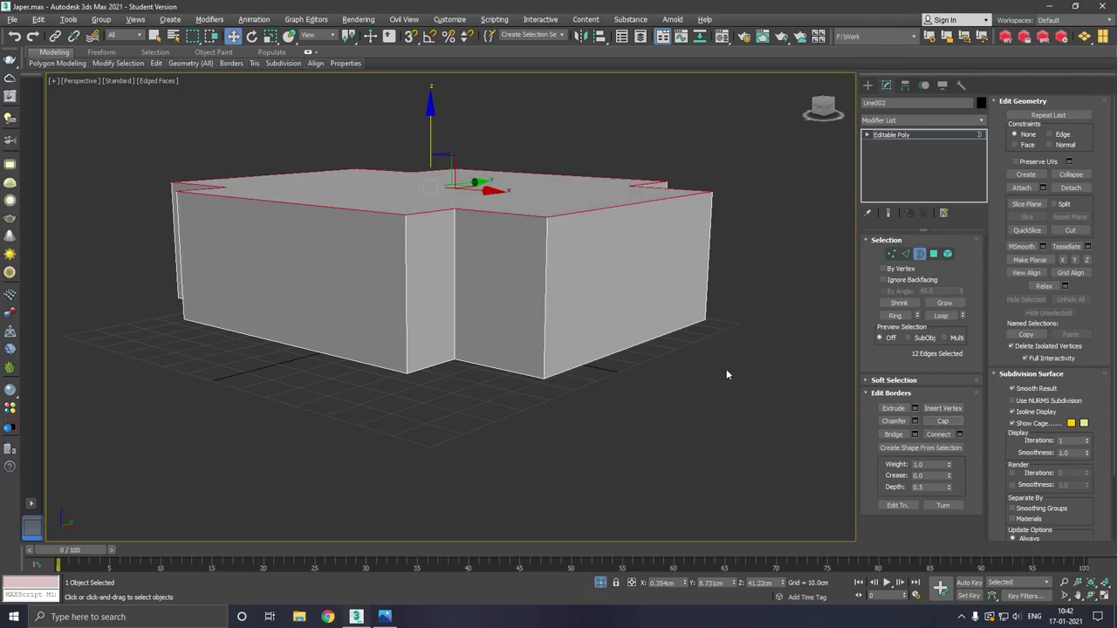
key(t)
scroll(403, 330, up, 5)
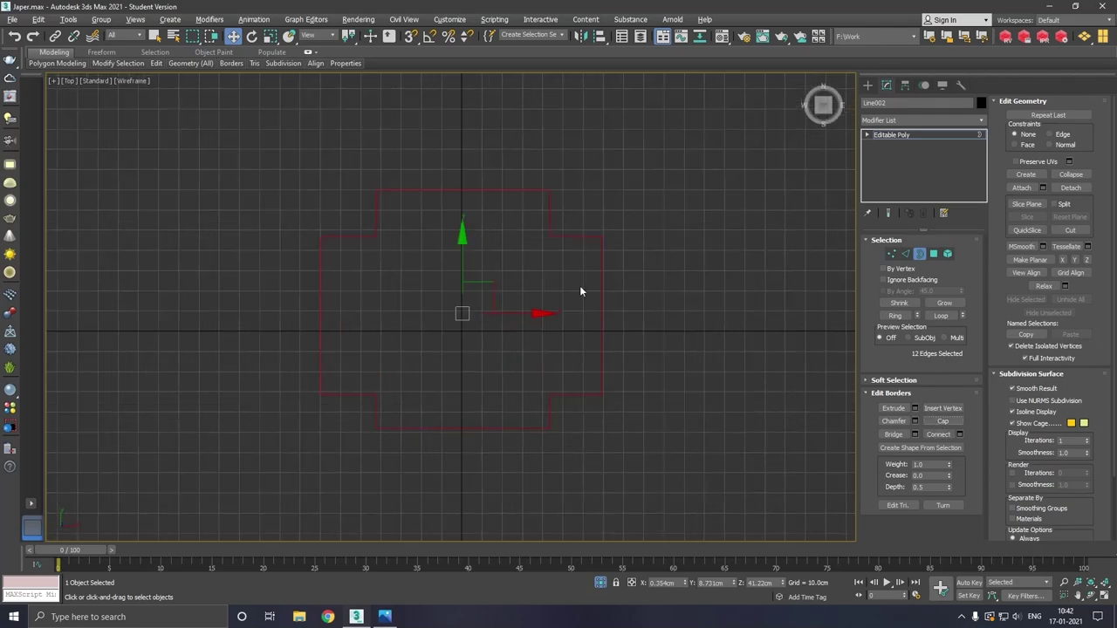
- In Top view, move the bottom vertices down, top vertices up and right vertices outward
click(889, 255)
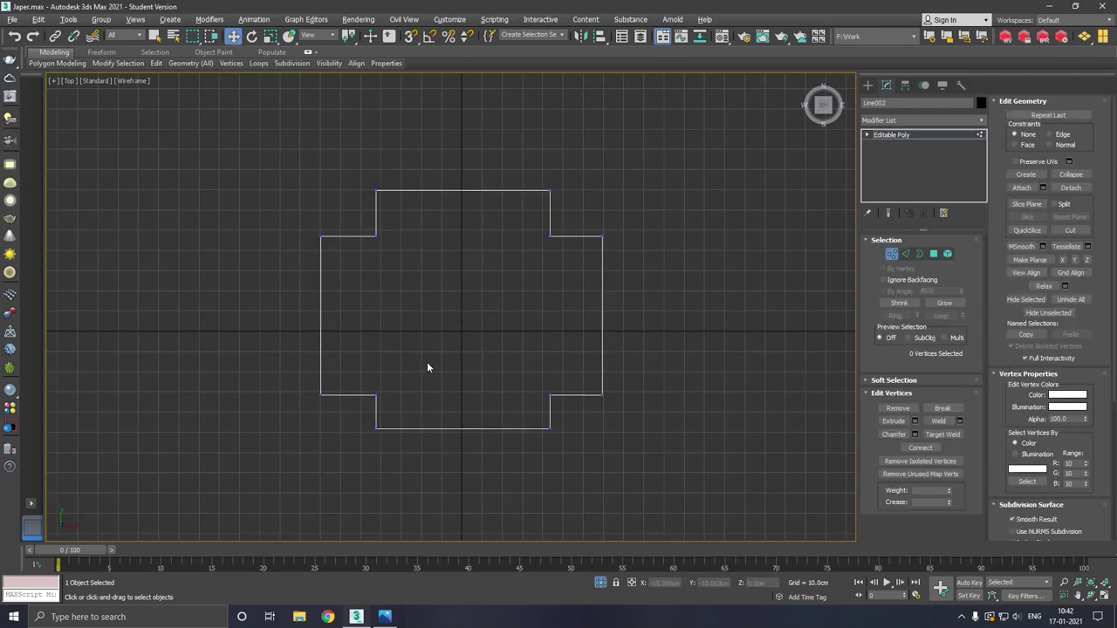
drag(635, 480, 635, 480)
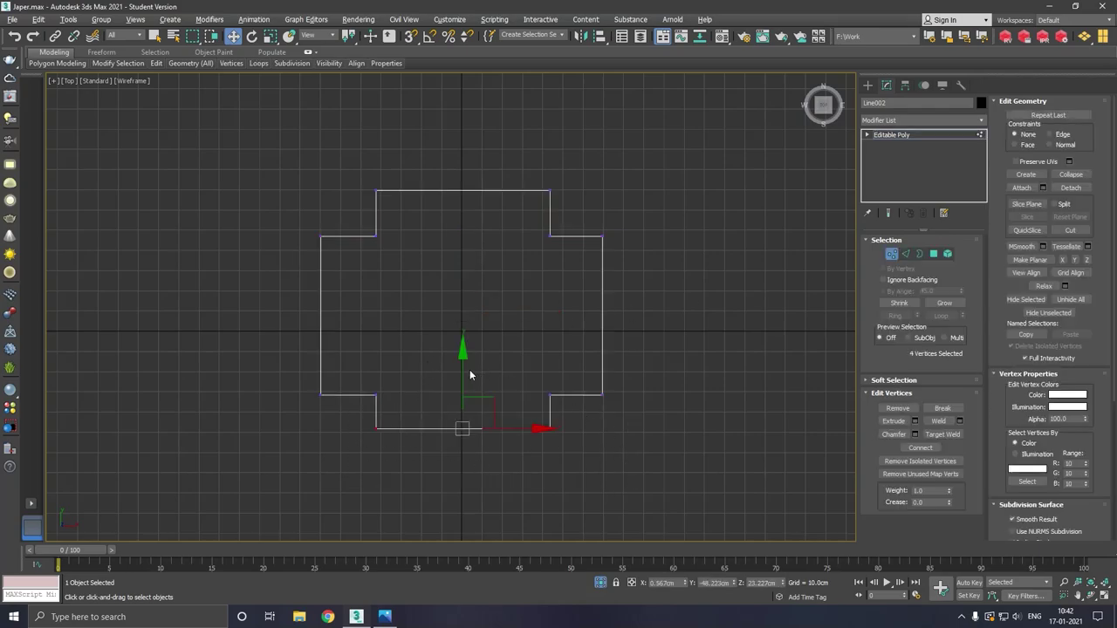
drag(470, 375, 471, 401)
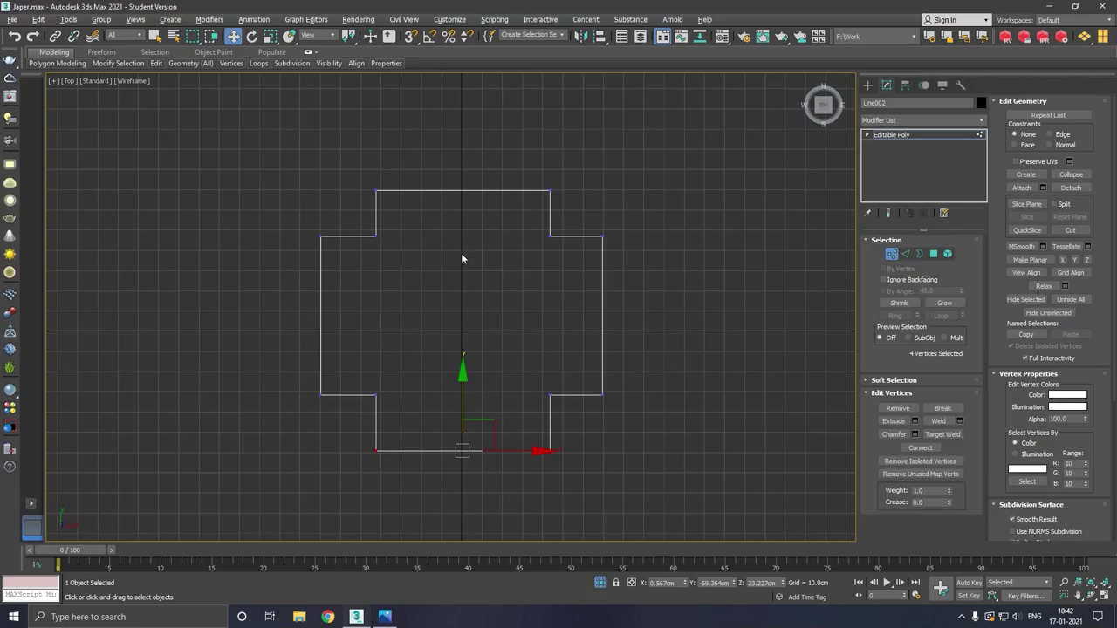
drag(355, 162, 641, 220)
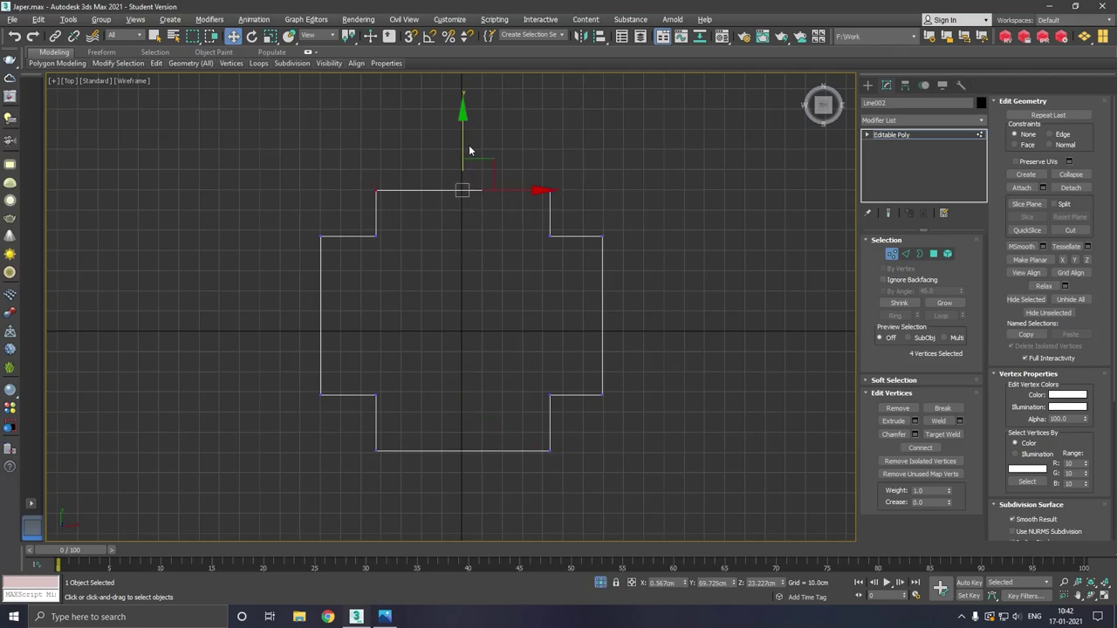
drag(470, 151, 470, 146)
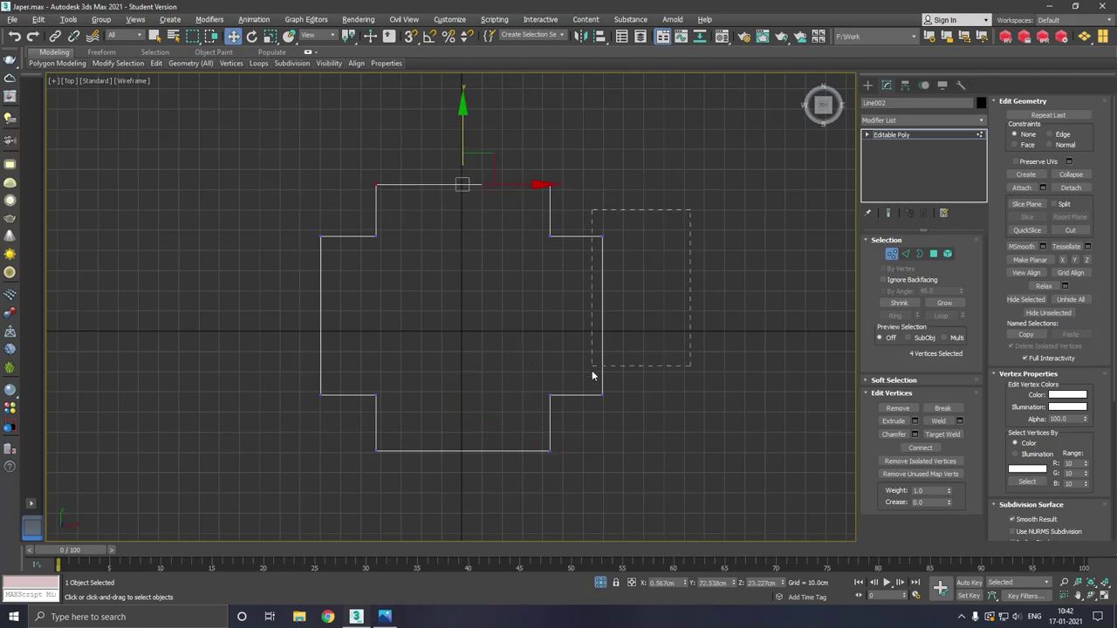
drag(592, 419, 590, 415)
drag(663, 318, 671, 319)
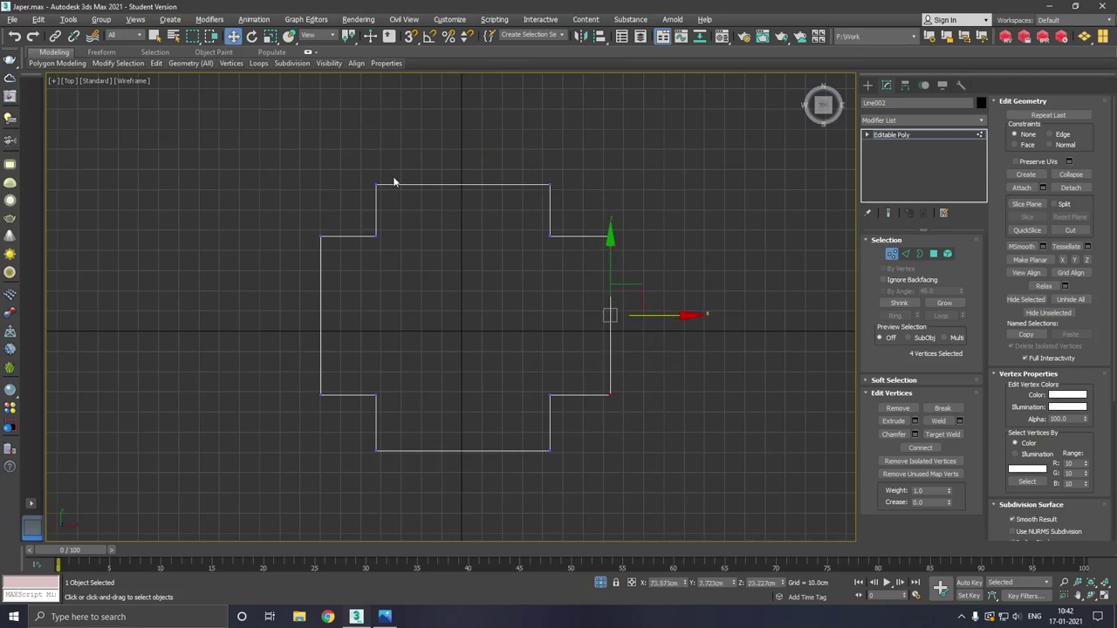
key(p)
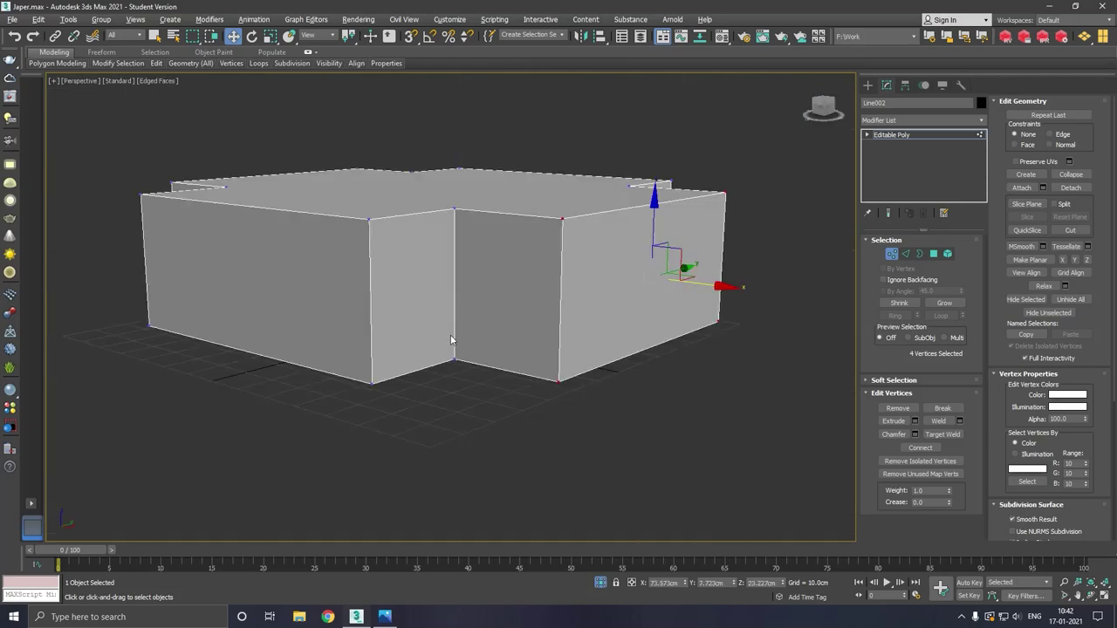
scroll(465, 360, down, 2)
- Shrink the whole Line002 block uniformly with Select and Uniform Scale
click(904, 136)
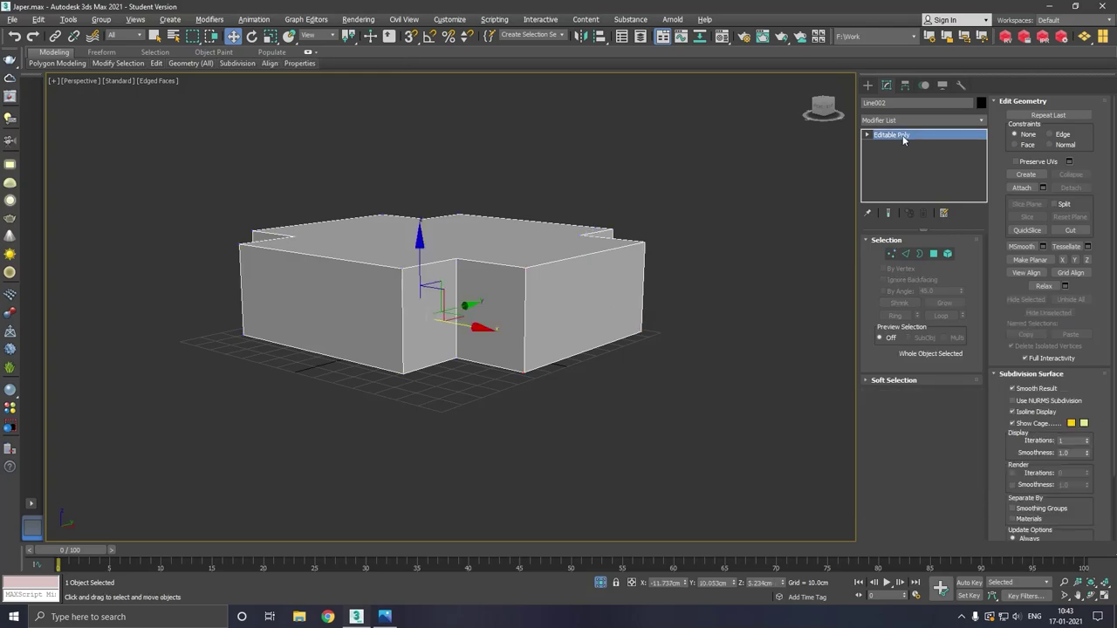
click(271, 36)
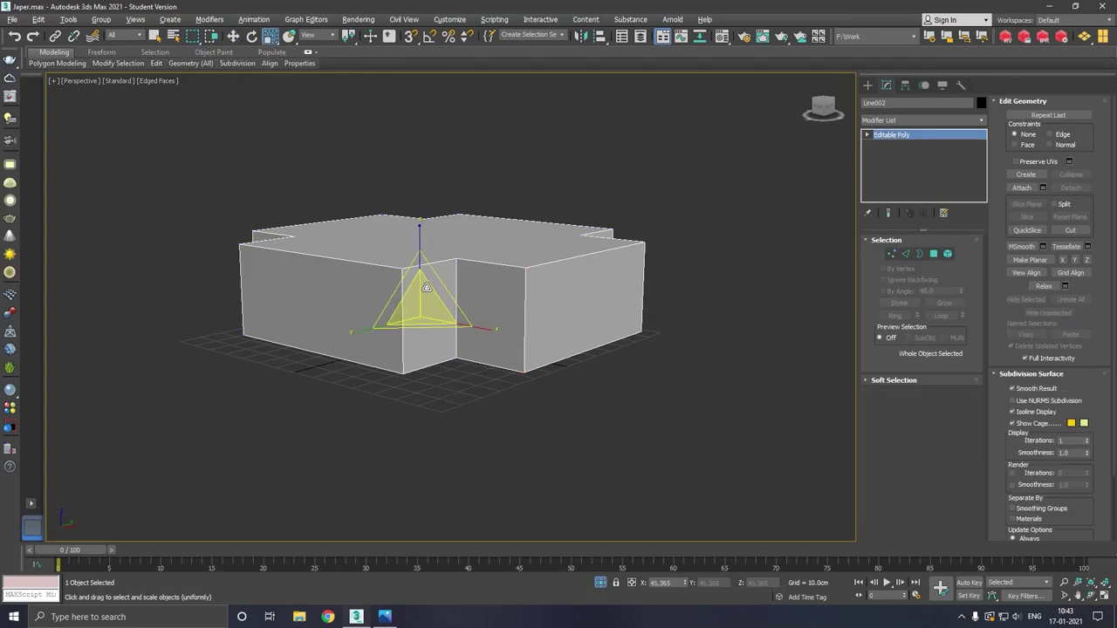
mouse_move(414, 312)
mouse_down()
mouse_move(427, 331)
mouse_move(425, 310)
mouse_up()
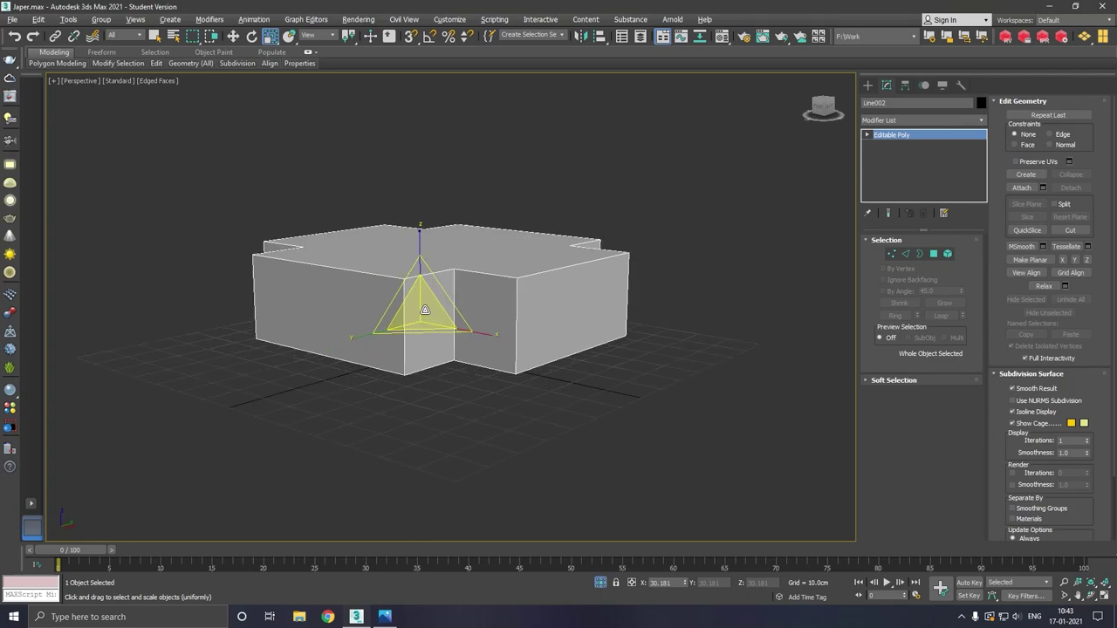
- In top view, move the lower vertices down and the upper vertices up to lengthen the block
key(t)
click(233, 35)
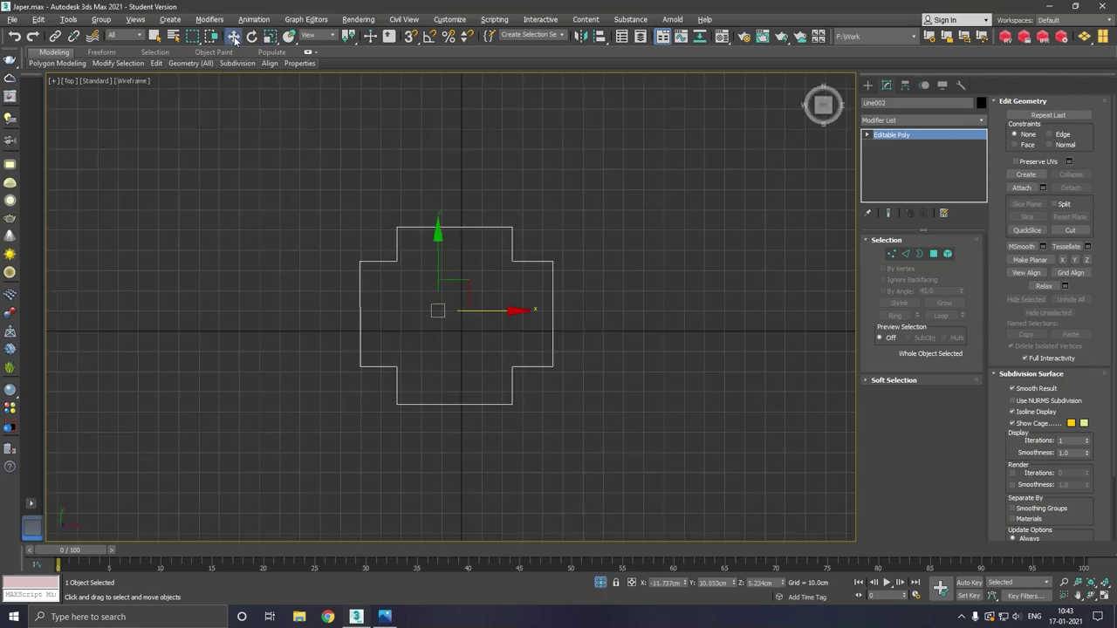
click(887, 254)
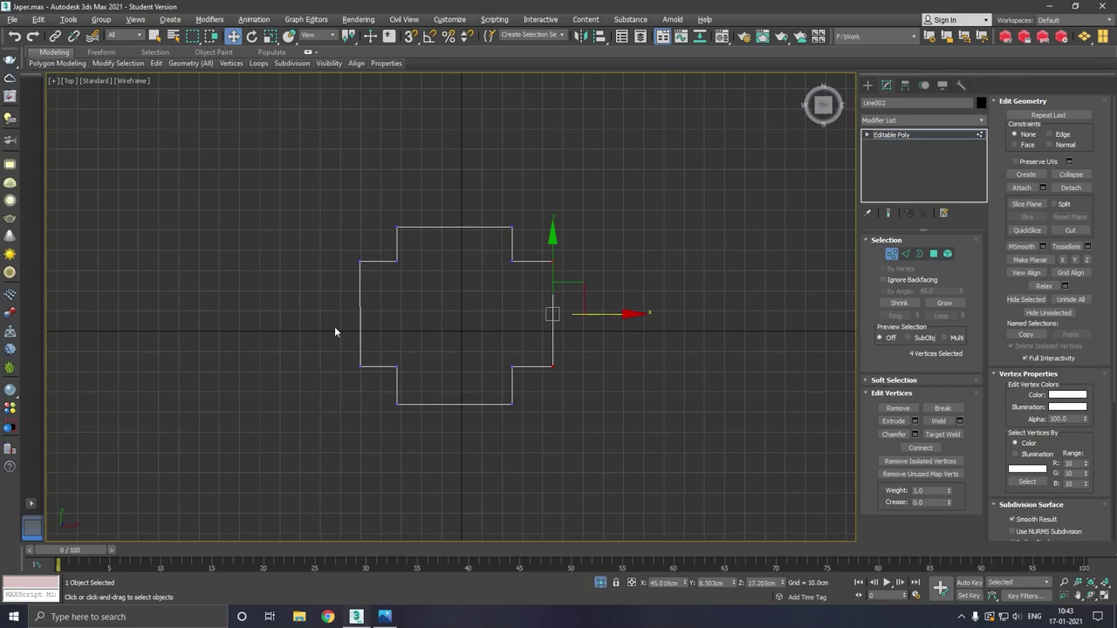
drag(615, 406, 604, 407)
drag(463, 320, 464, 363)
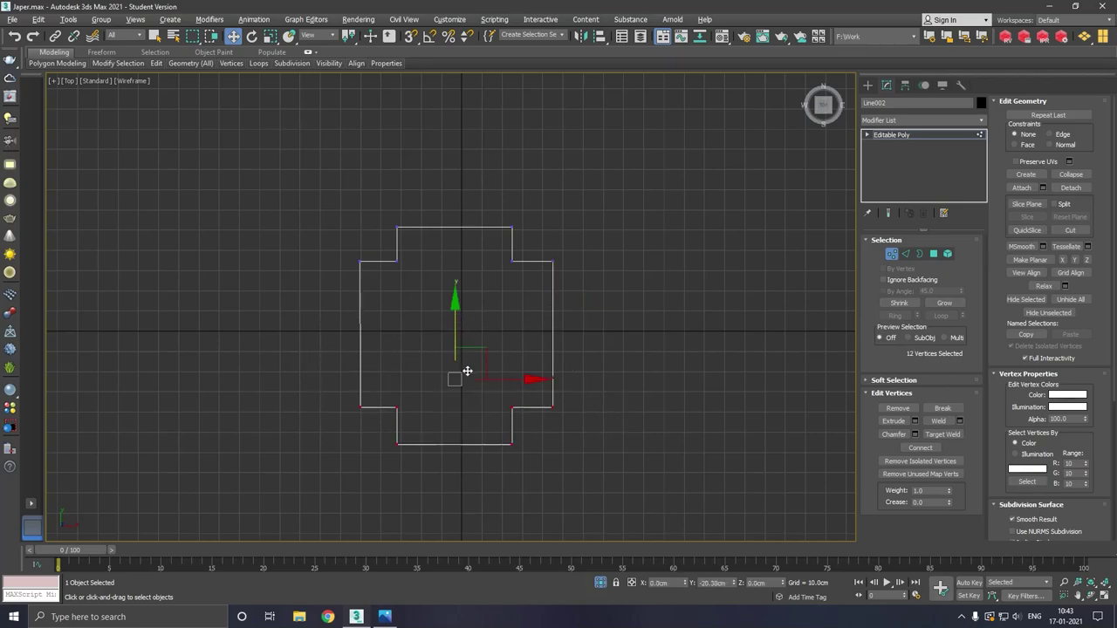
drag(612, 284, 611, 283)
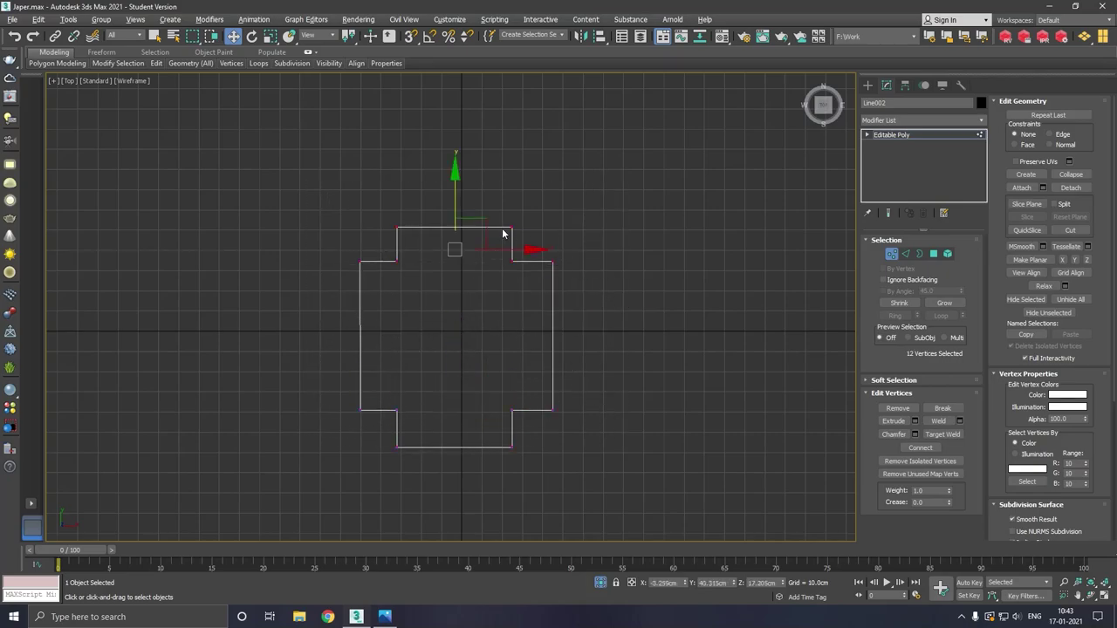
drag(457, 205, 458, 182)
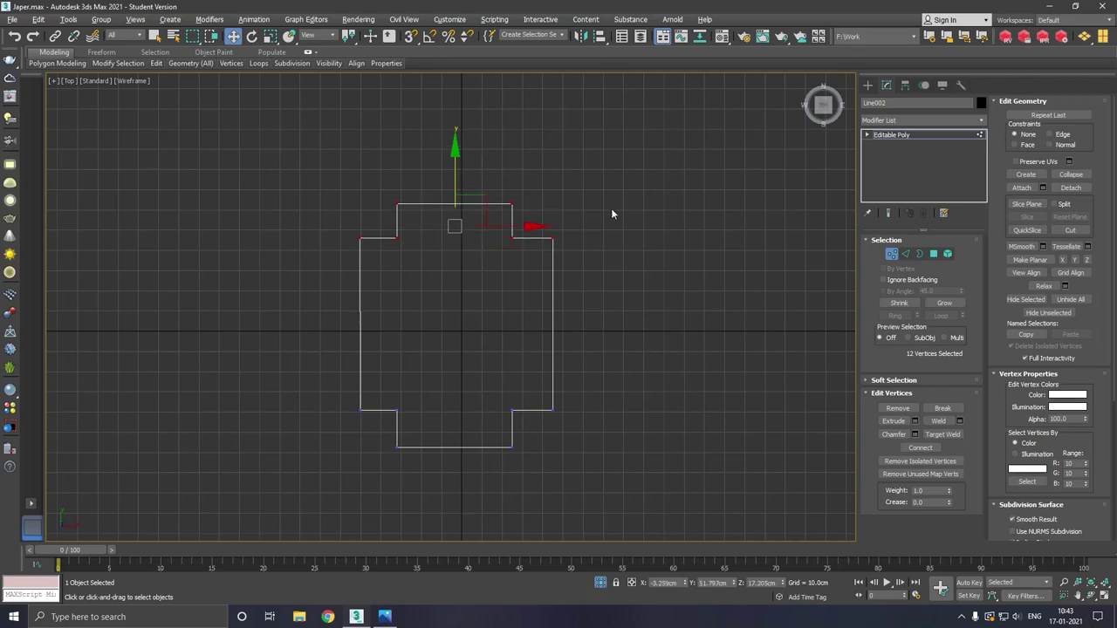
click(628, 215)
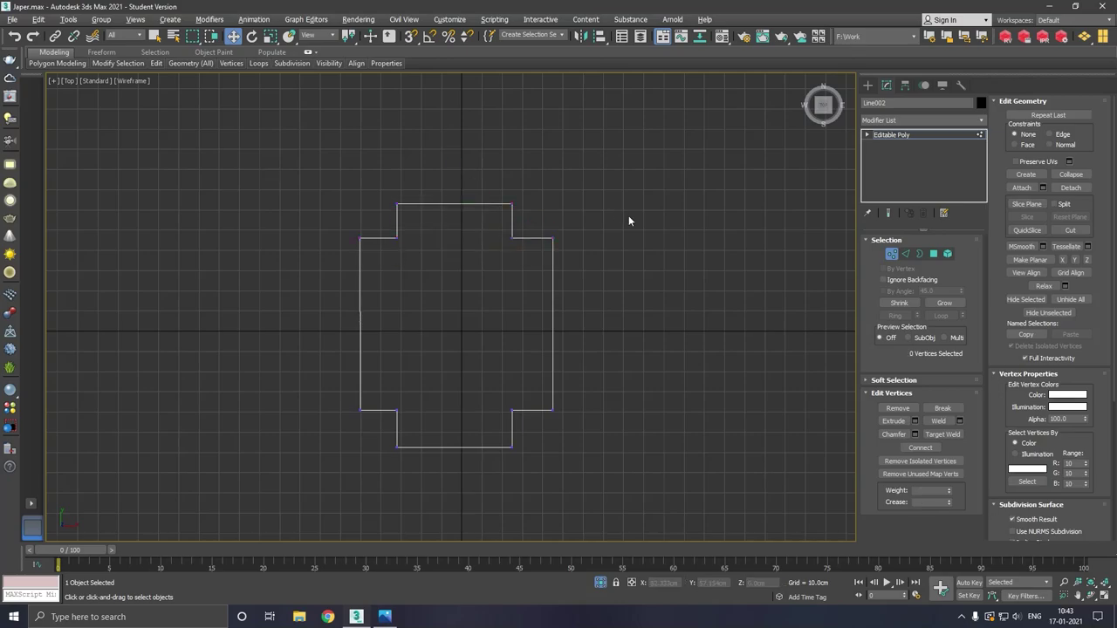
key(p)
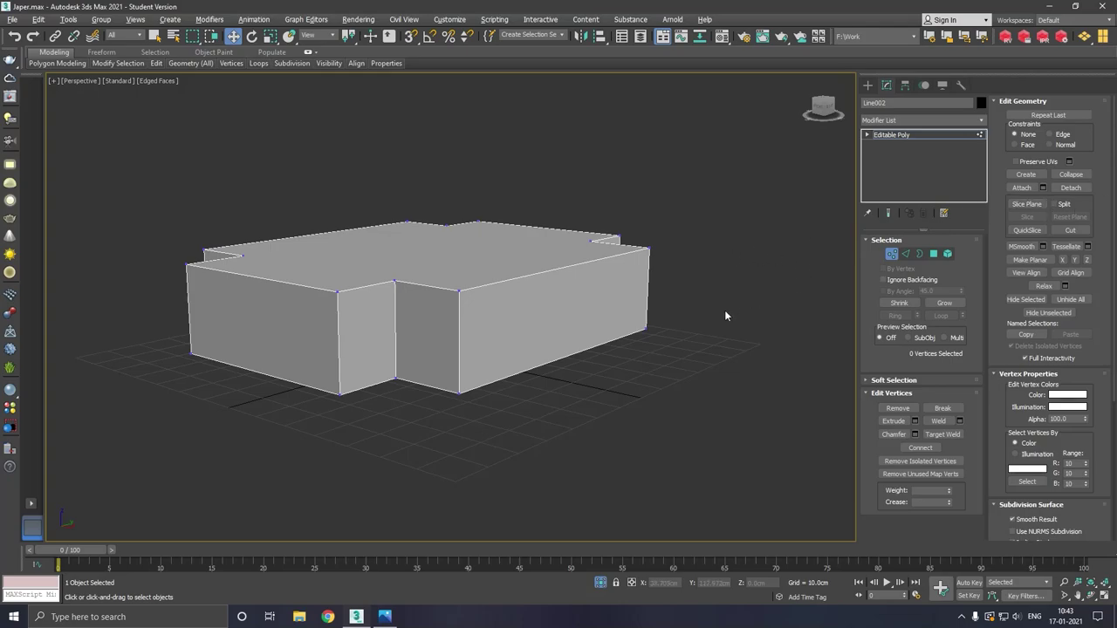
- Scale the whole block down to about 63%, then enlarge it slightly
mouse_move(725, 315)
alt+middle_down()
mouse_move(757, 310)
mouse_move(656, 317)
alt+middle_up()
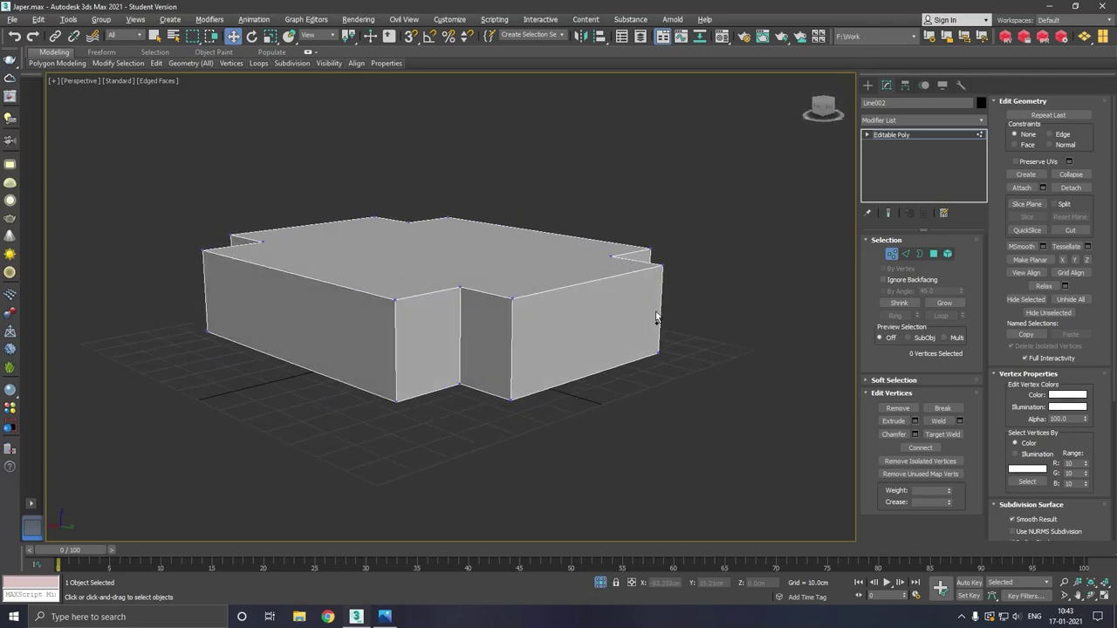
click(883, 135)
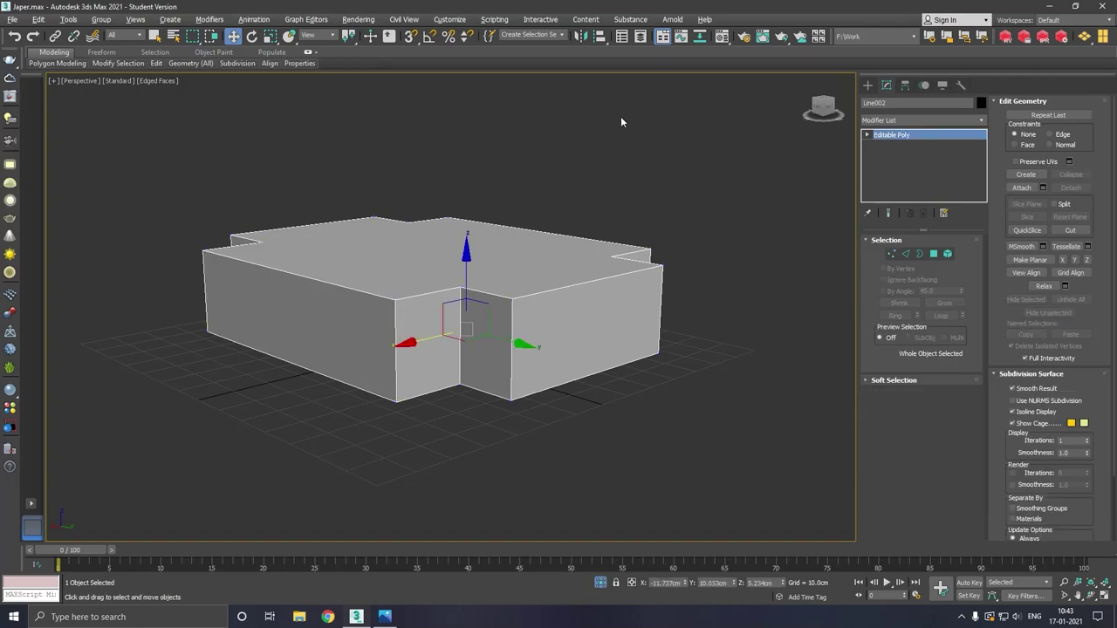
click(271, 35)
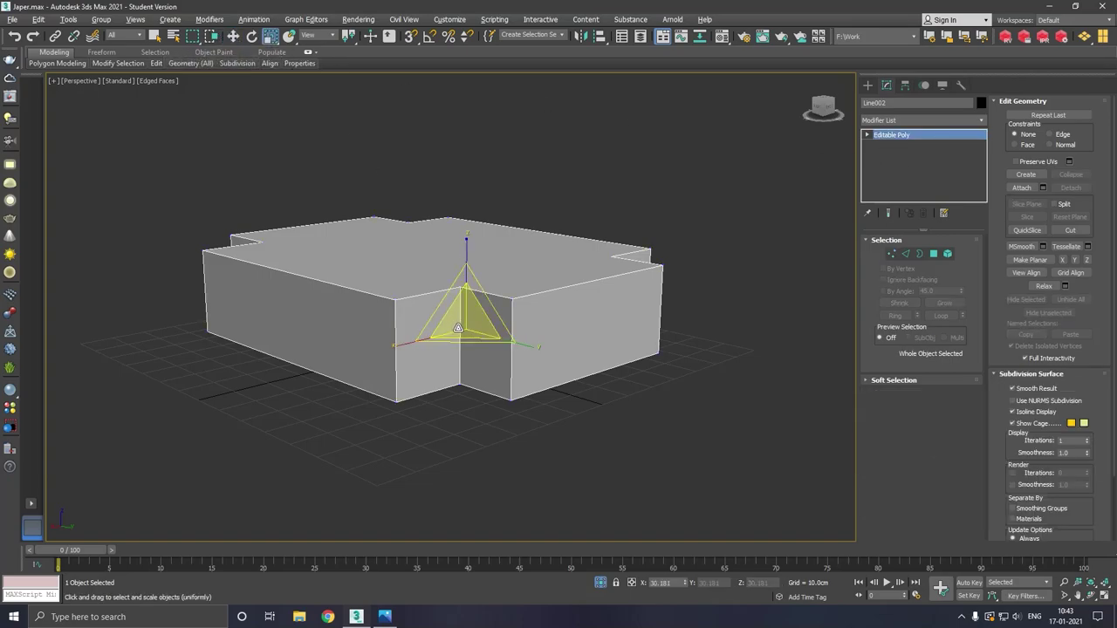
mouse_move(461, 332)
mouse_down()
mouse_move(469, 367)
mouse_move(466, 353)
mouse_up()
click(233, 36)
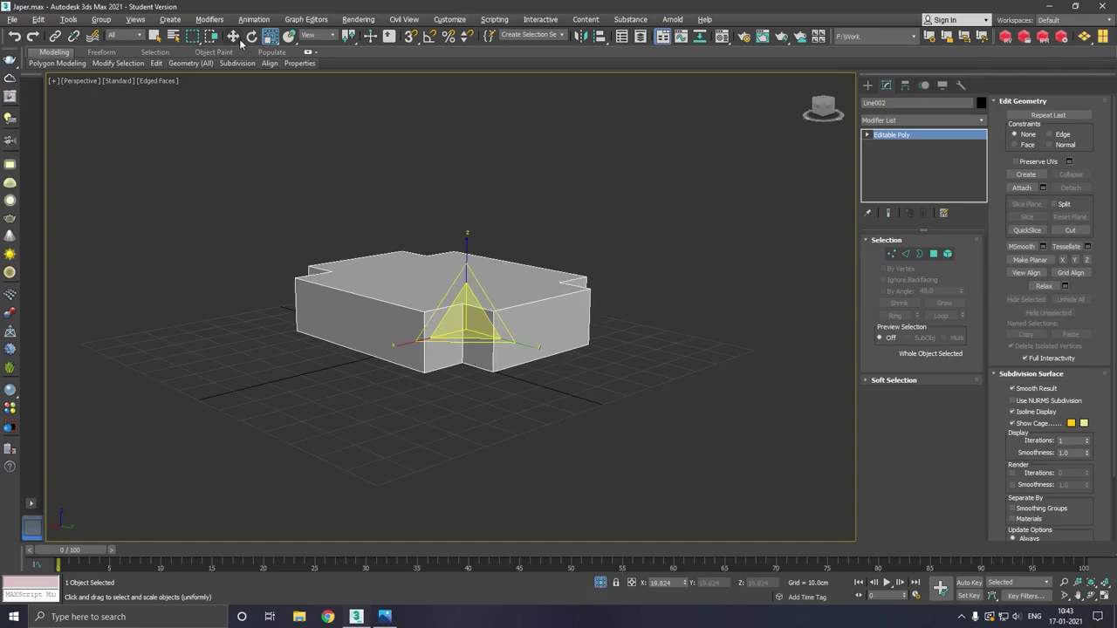
alt+middle_drag(457, 274, 453, 256)
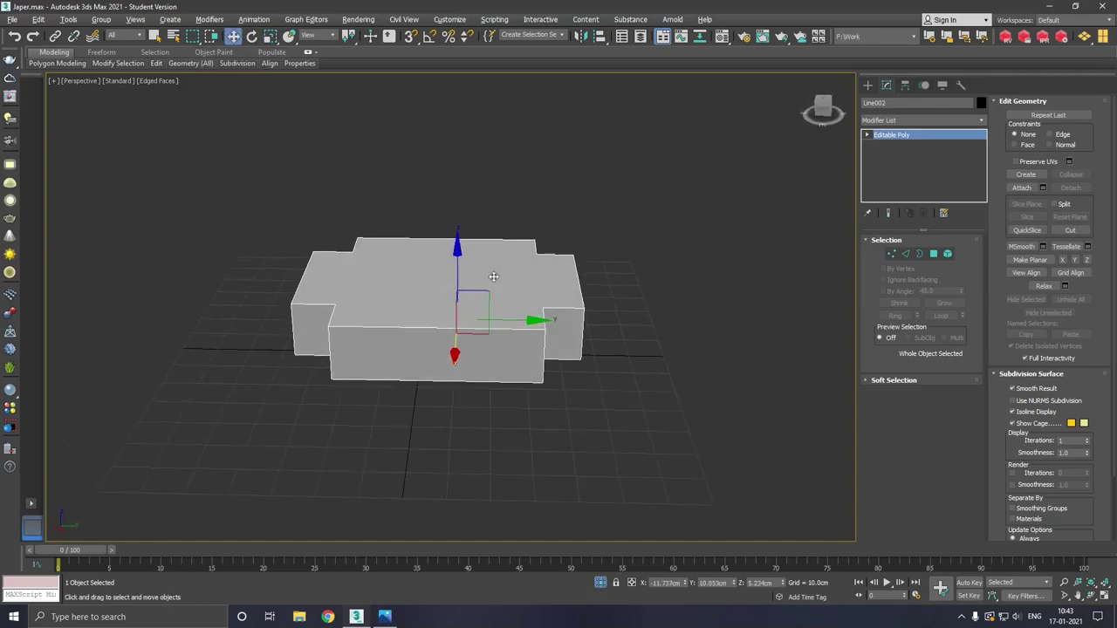
scroll(453, 257, up, 4)
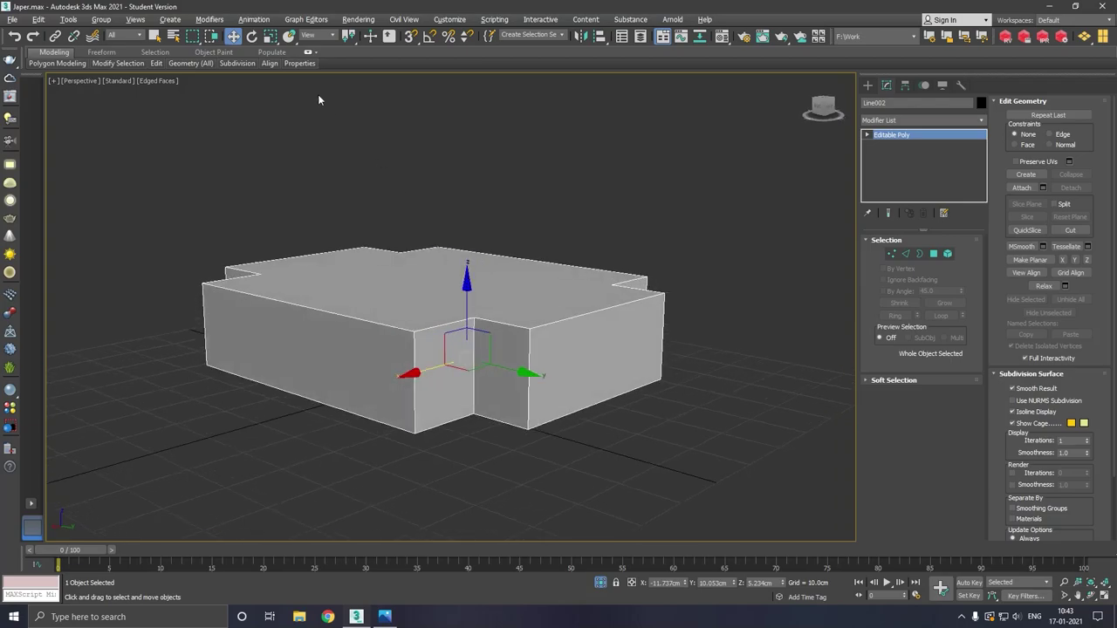
click(270, 37)
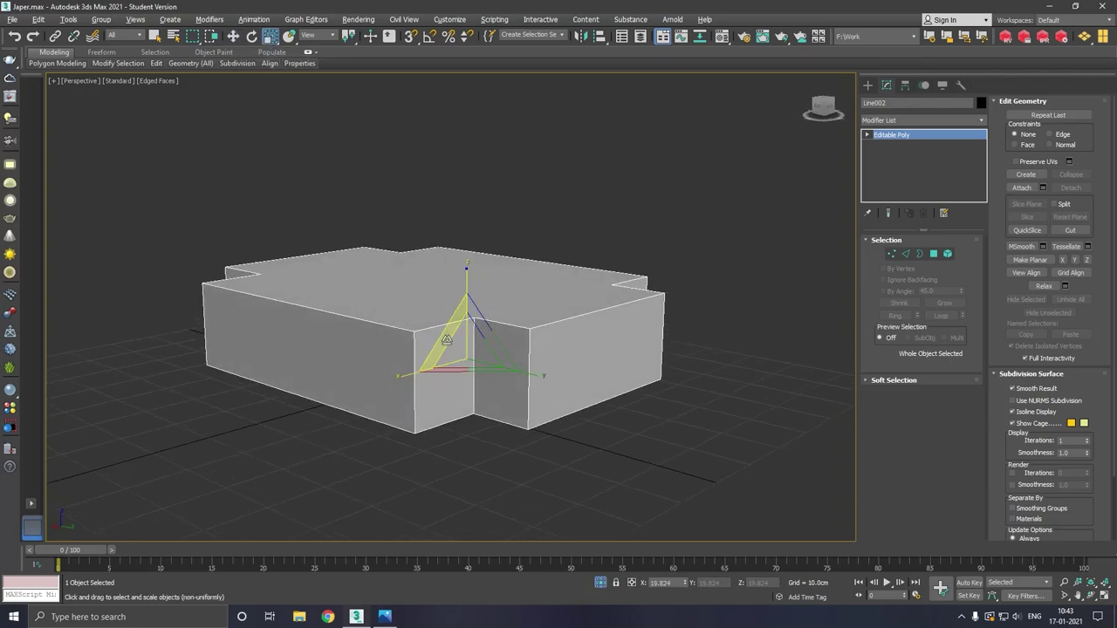
drag(462, 361, 462, 353)
click(233, 36)
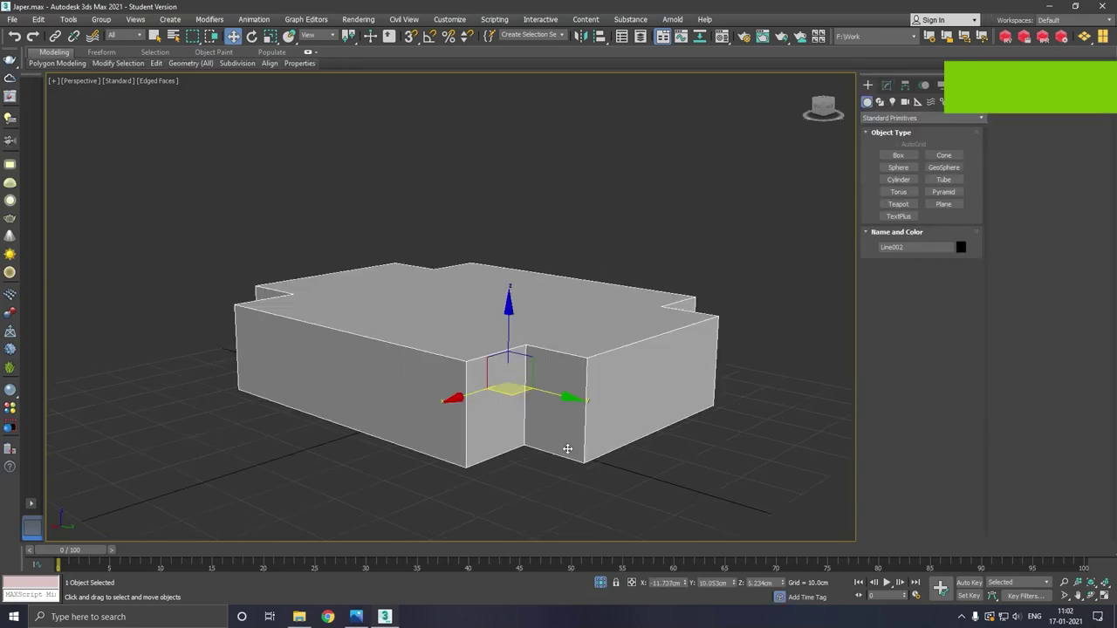
- Use Swift Loop to add a horizontal edge loop just below the block's top
click(886, 85)
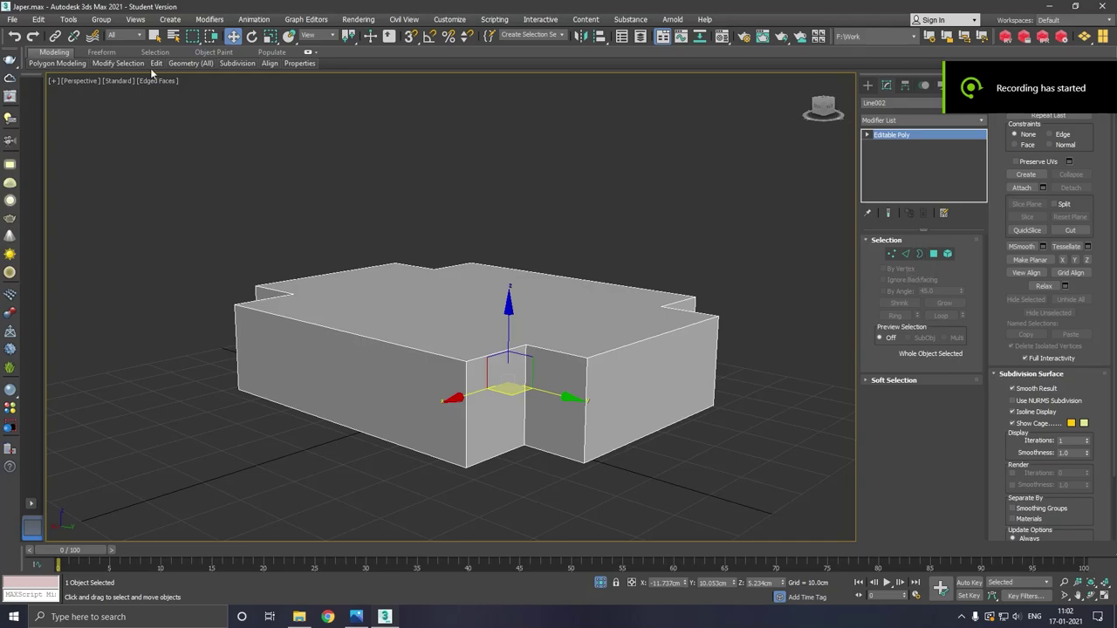
mouse_move(155, 63)
click(252, 96)
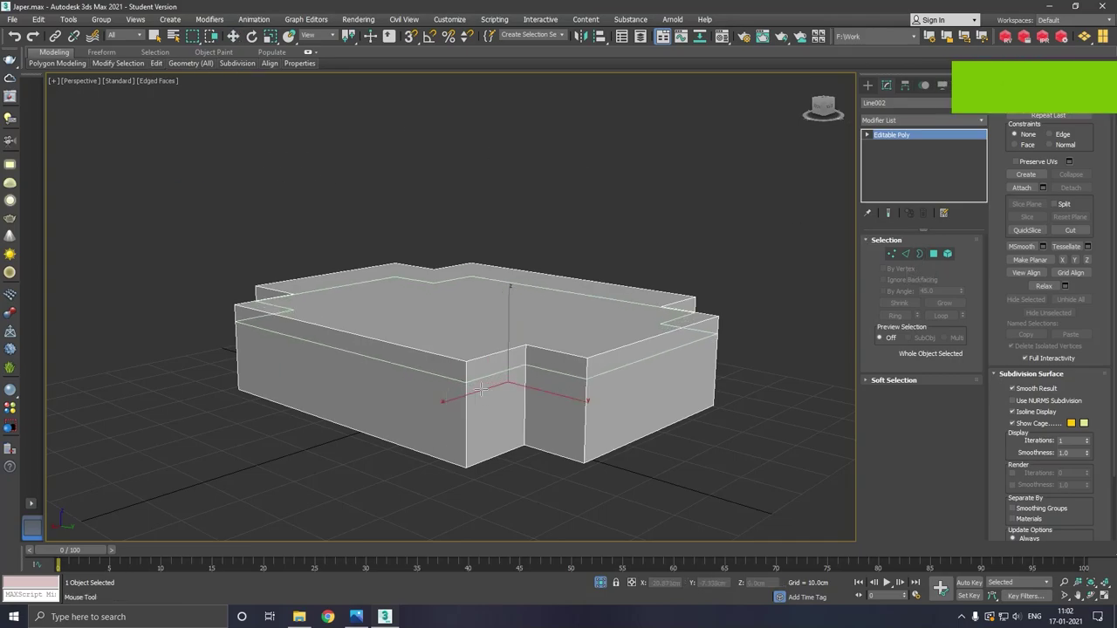
scroll(476, 384, up, 2)
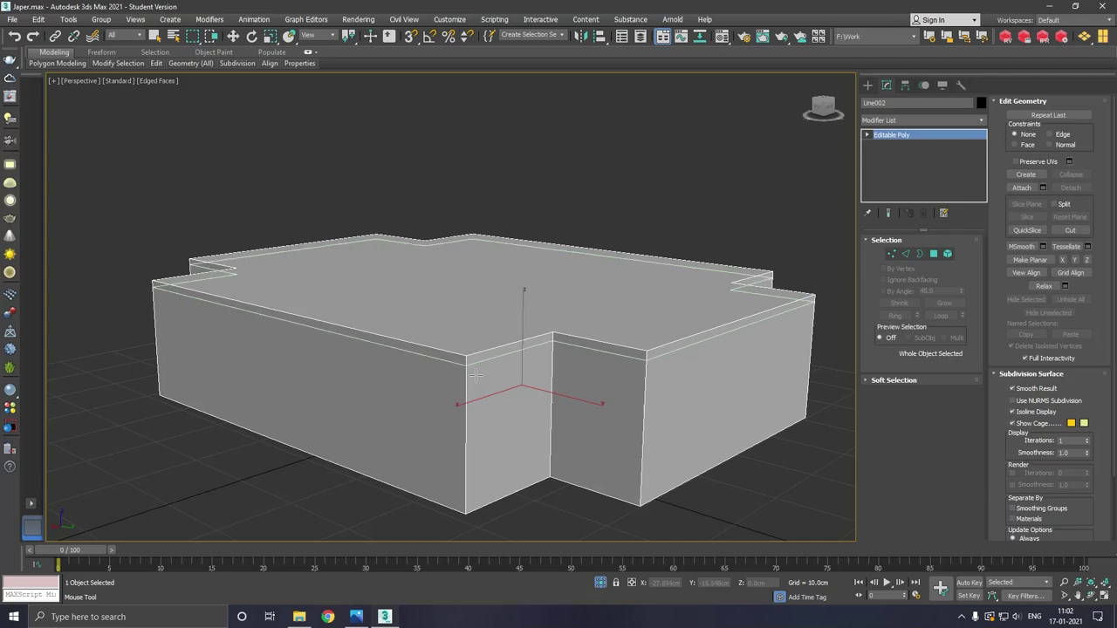
- Select the 12-polygon wall strip just below the top of the block
key(w)
click(939, 255)
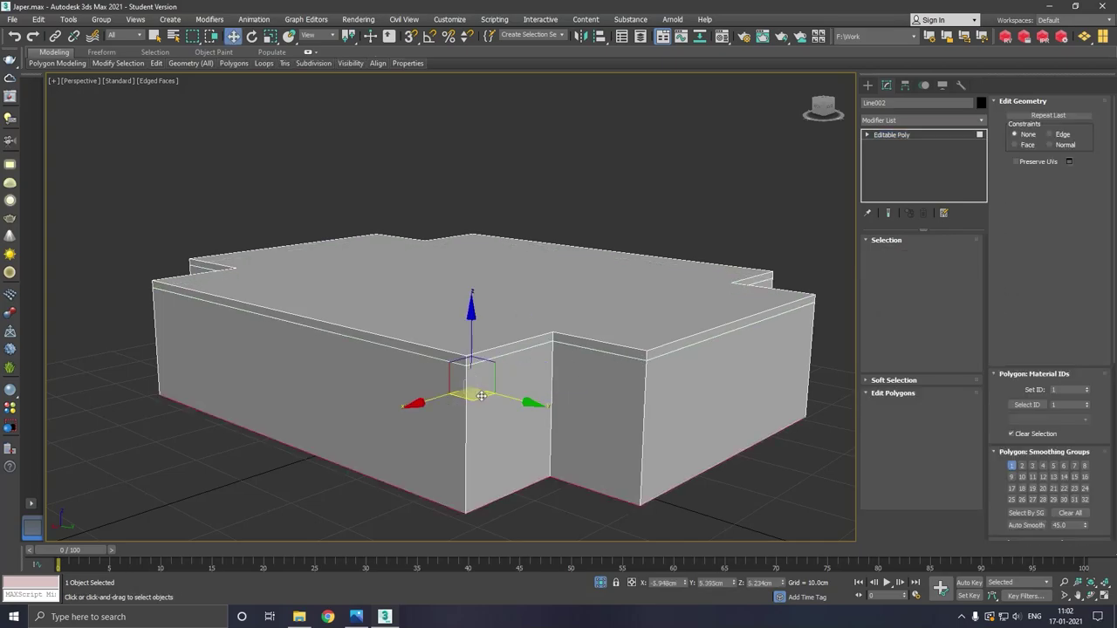
click(464, 356)
shift+click(480, 364)
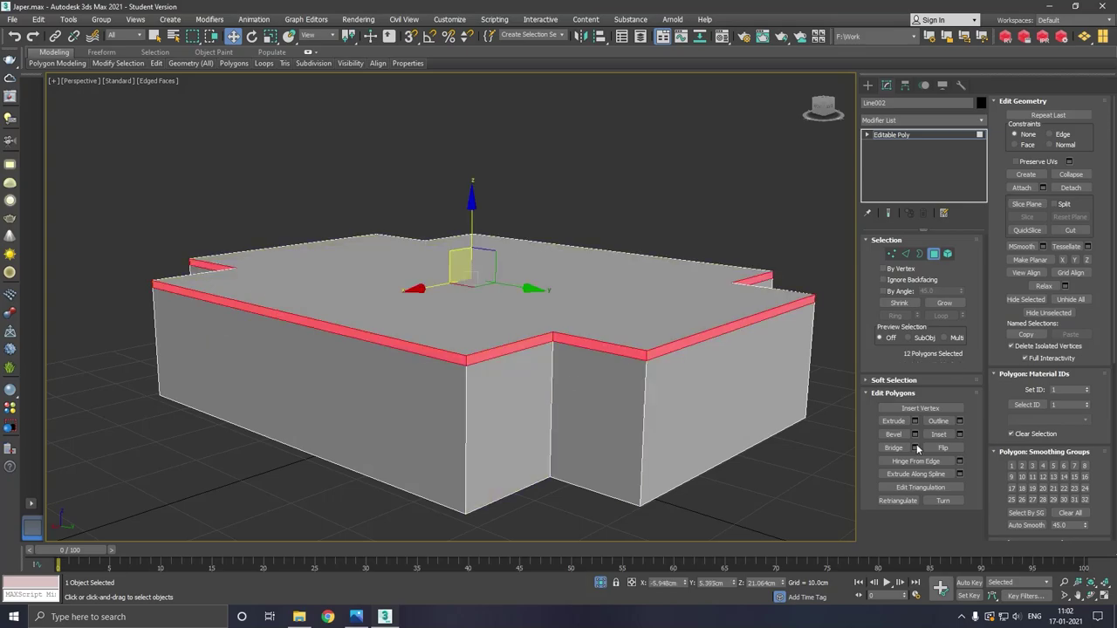
- Extrude the strip about 83 cm along Local Normal into a flat overhanging roof slab
click(915, 421)
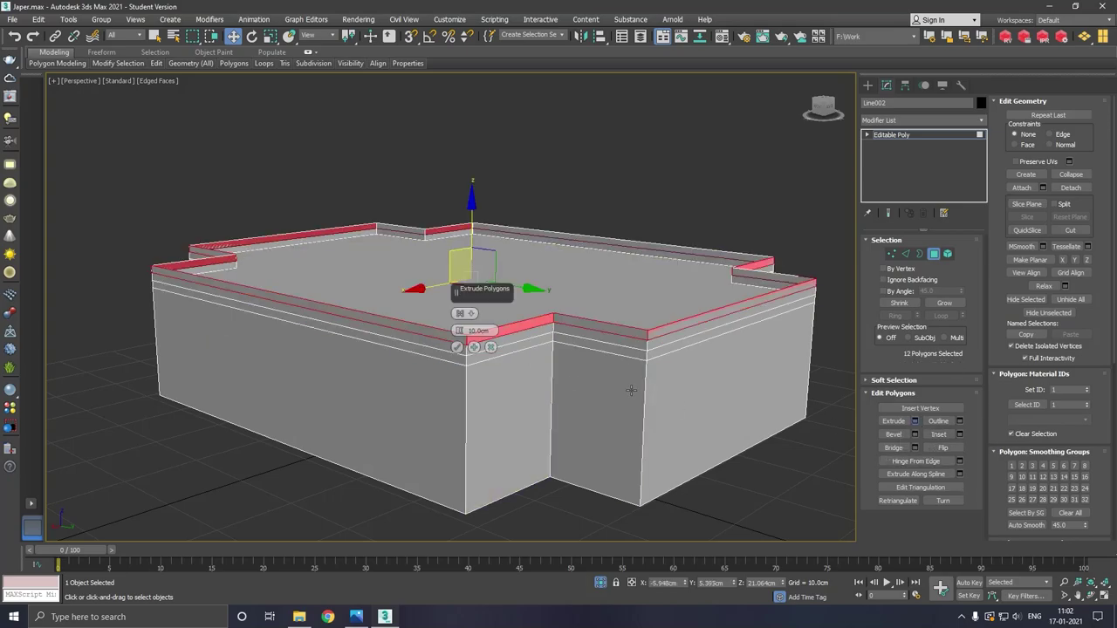
click(459, 313)
click(459, 321)
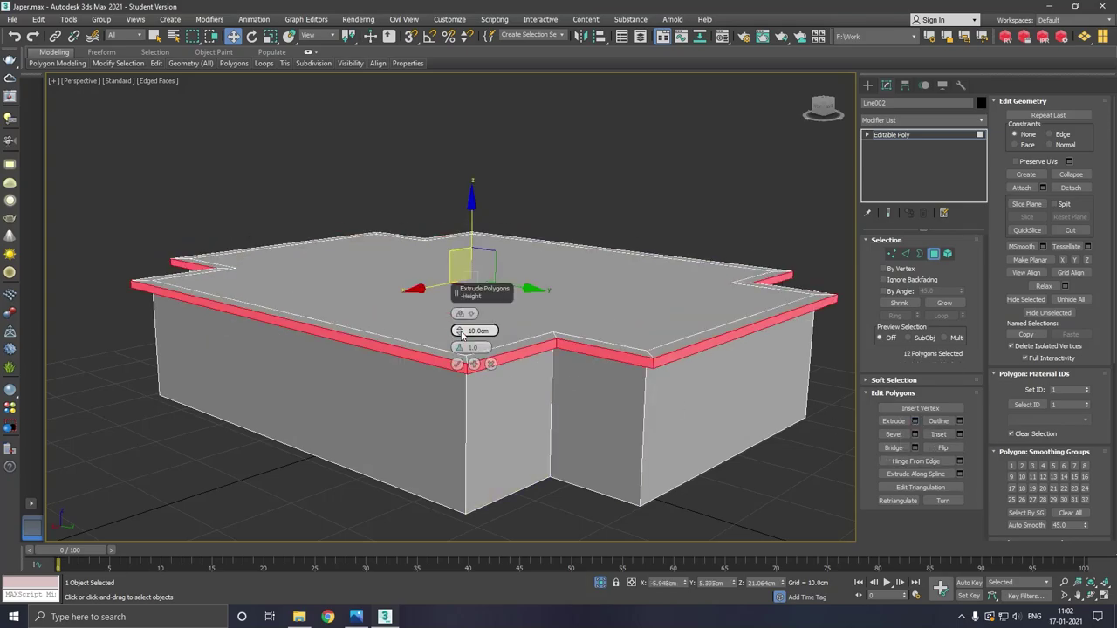
drag(459, 331, 460, 218)
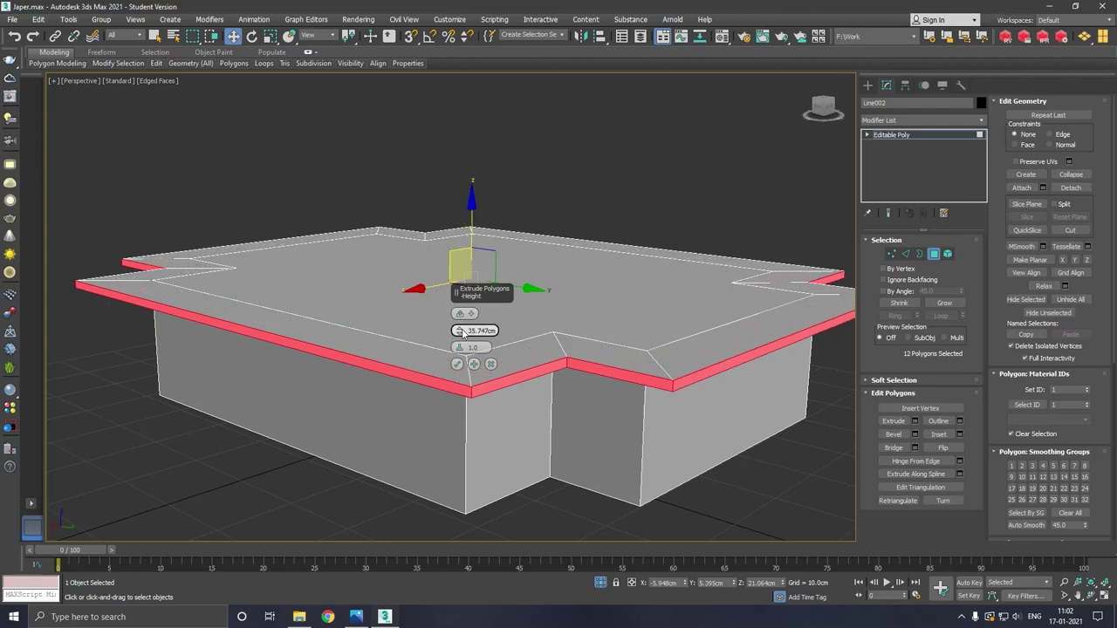
drag(460, 331, 460, 276)
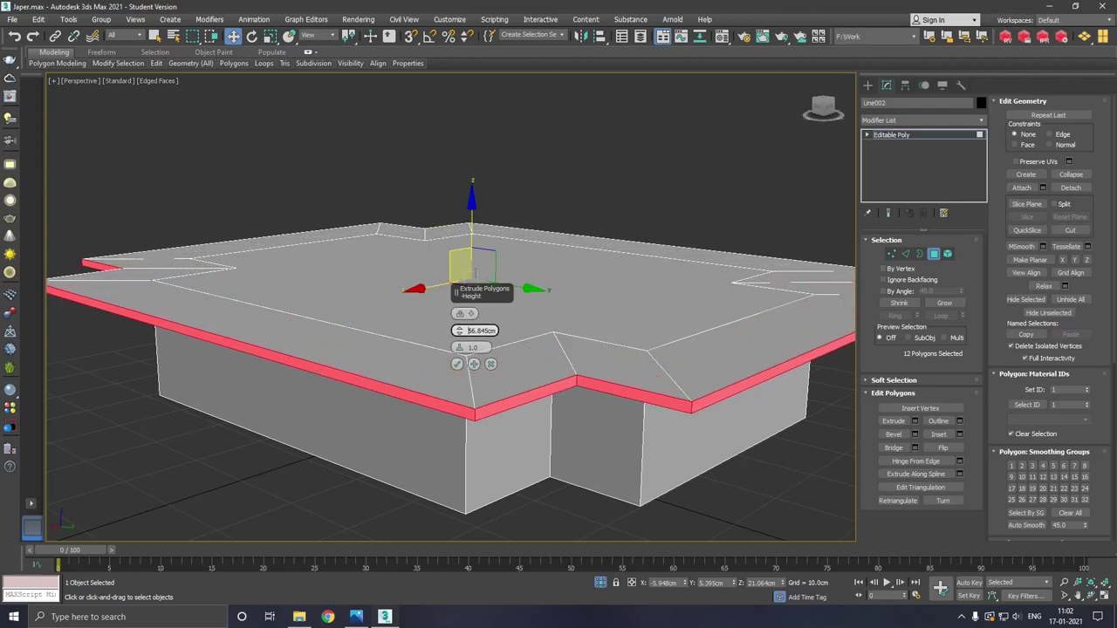
drag(460, 330, 463, 262)
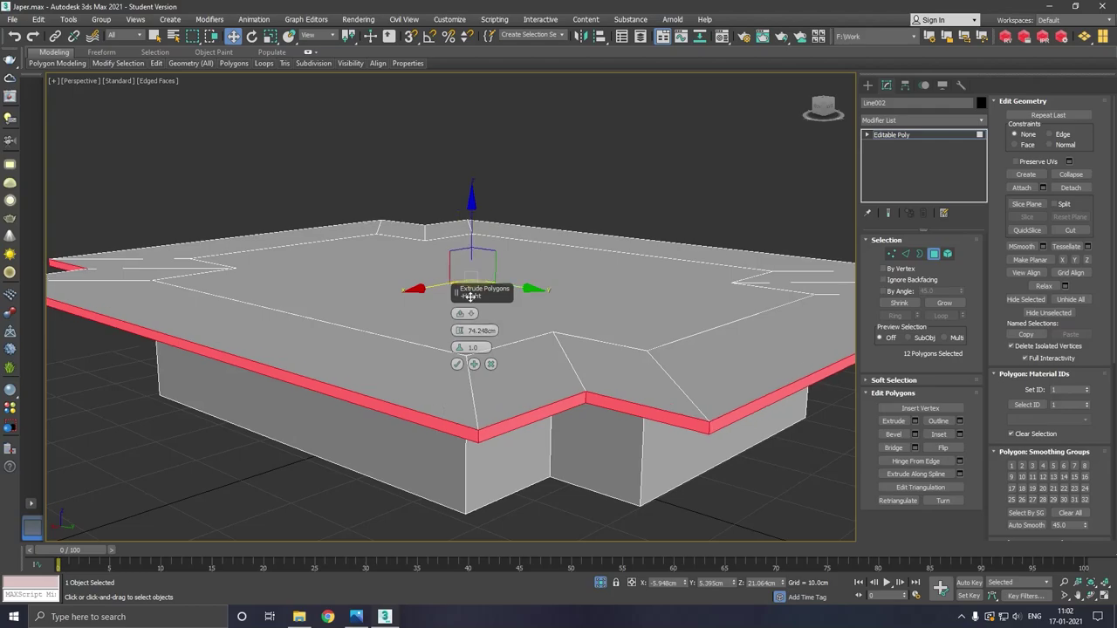
mouse_move(381, 399)
alt+middle_down()
mouse_move(349, 419)
mouse_move(389, 404)
alt+middle_up()
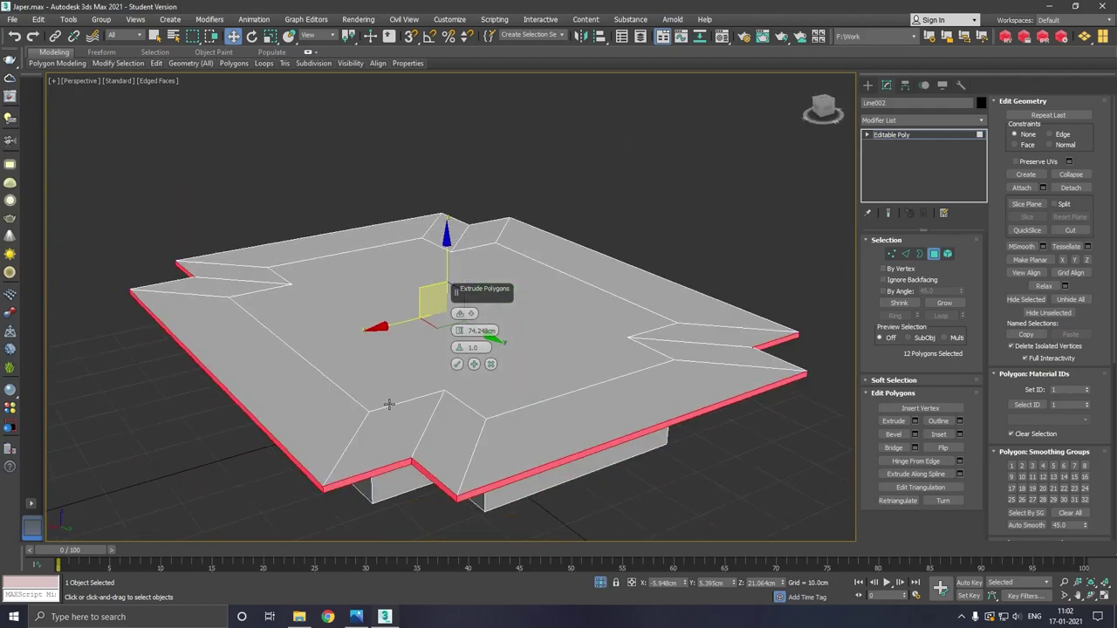
drag(462, 332, 460, 320)
click(459, 313)
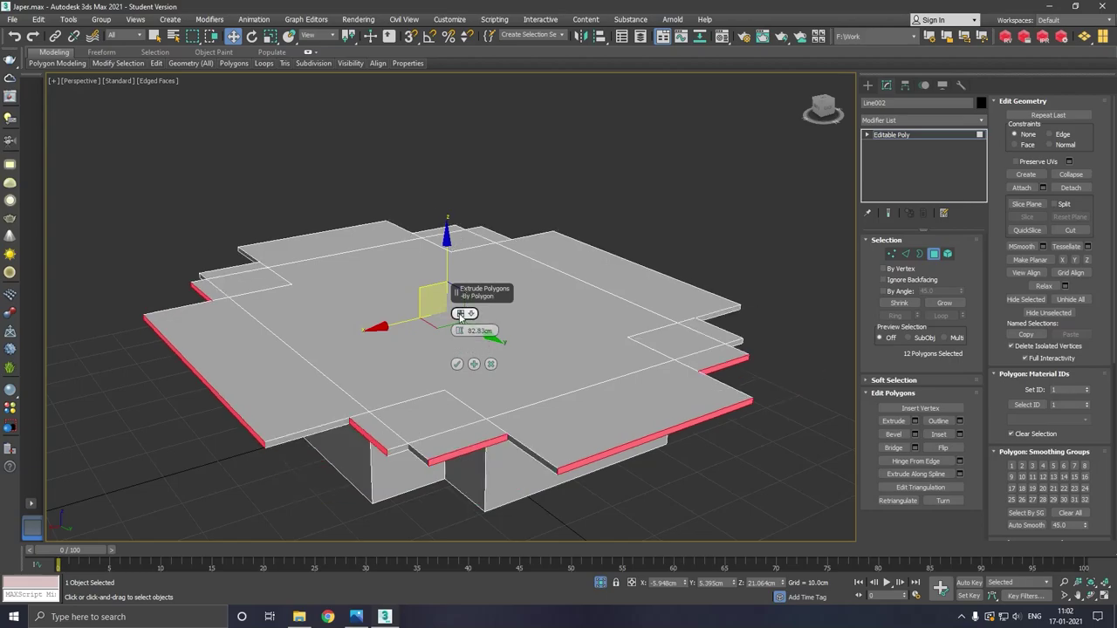
click(460, 313)
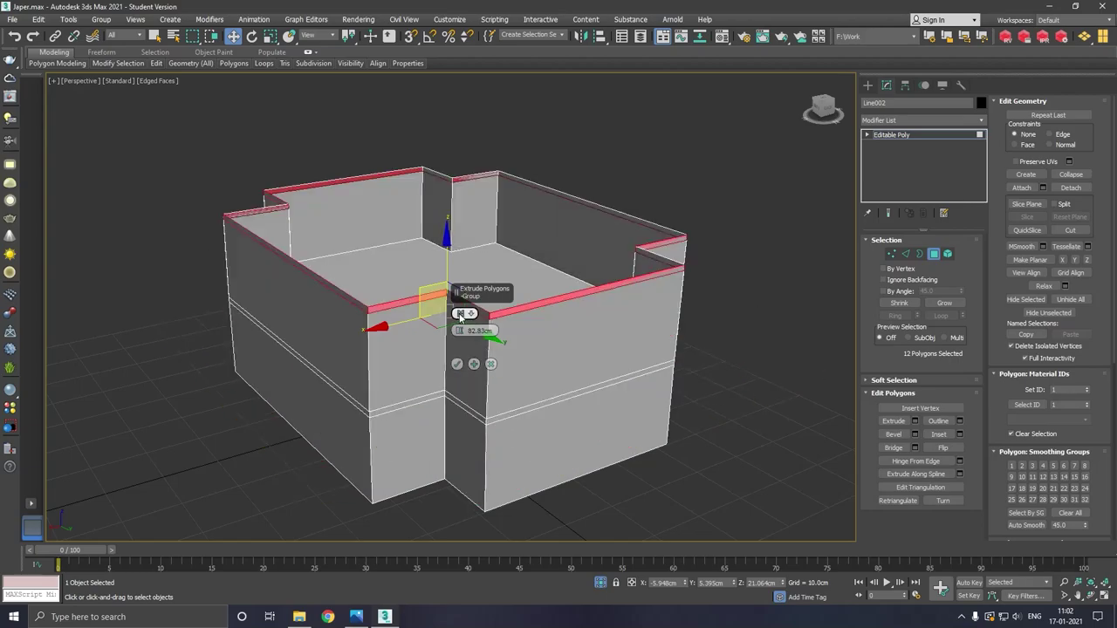
click(460, 314)
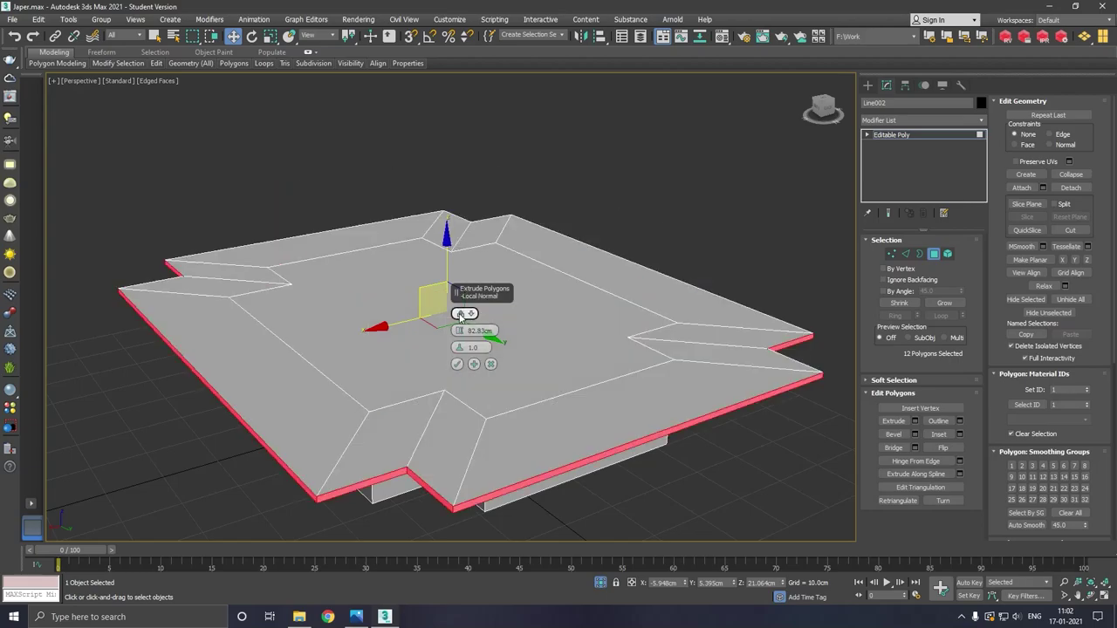
click(457, 365)
- Lower the block's bottom face to make the walls taller, then select a roof slab polygon
alt+middle_drag(479, 381, 492, 333)
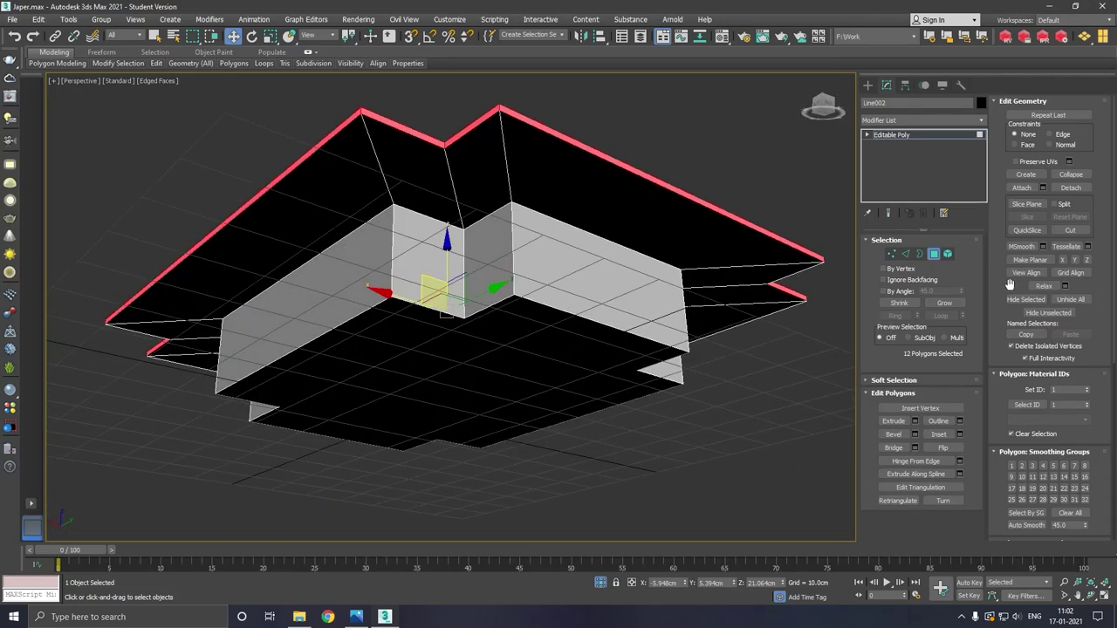
click(575, 344)
mouse_move(561, 331)
alt+middle_down()
mouse_move(560, 364)
mouse_move(480, 367)
alt+middle_up()
drag(453, 334, 460, 375)
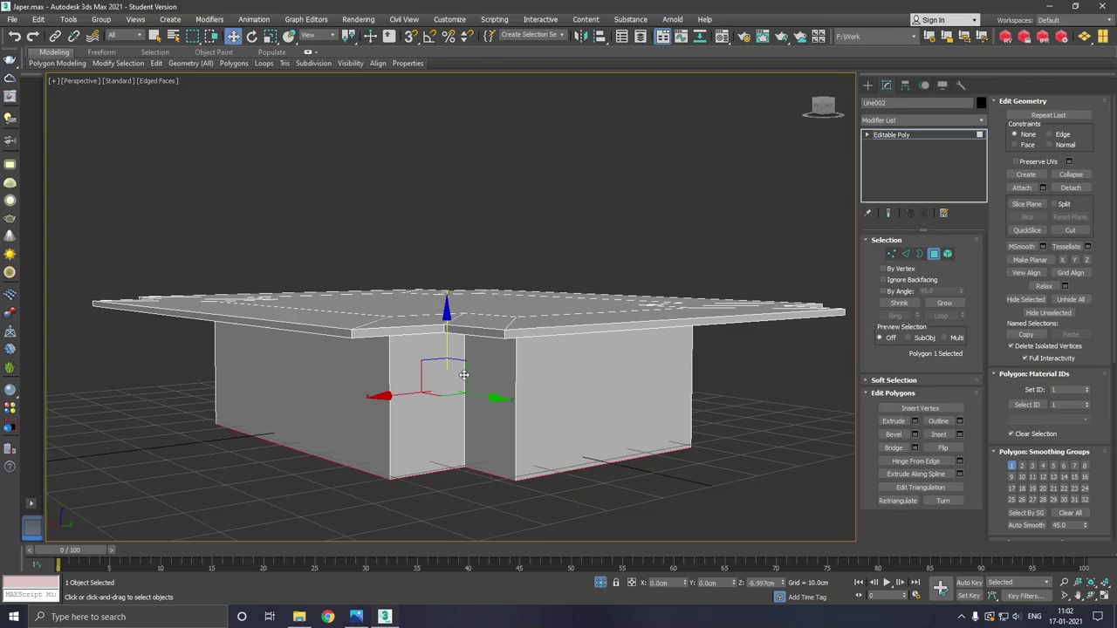
drag(460, 376, 463, 373)
scroll(477, 396, down, 3)
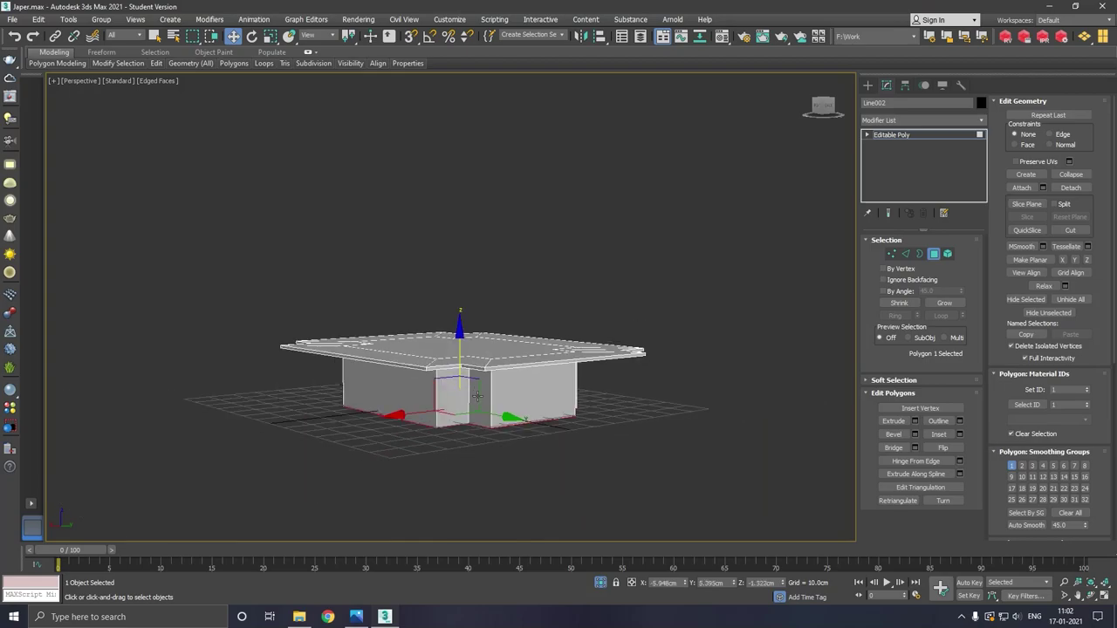
alt+middle_drag(543, 384, 535, 384)
click(460, 365)
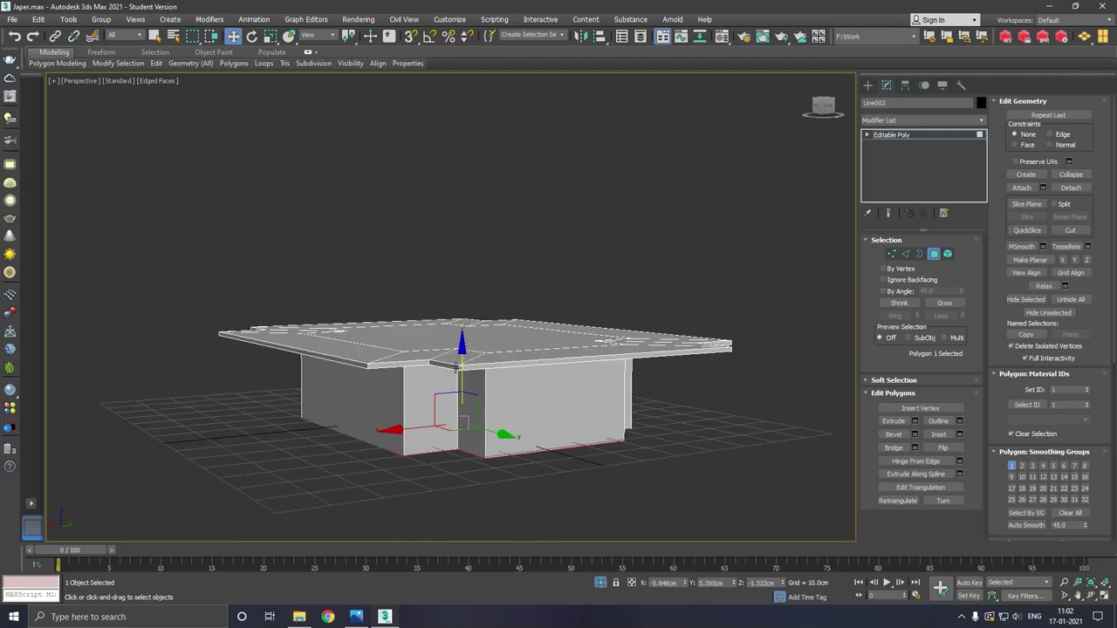
scroll(471, 375, up, 3)
- Lower the 12-polygon slab rim so the roof slopes down
click(493, 382)
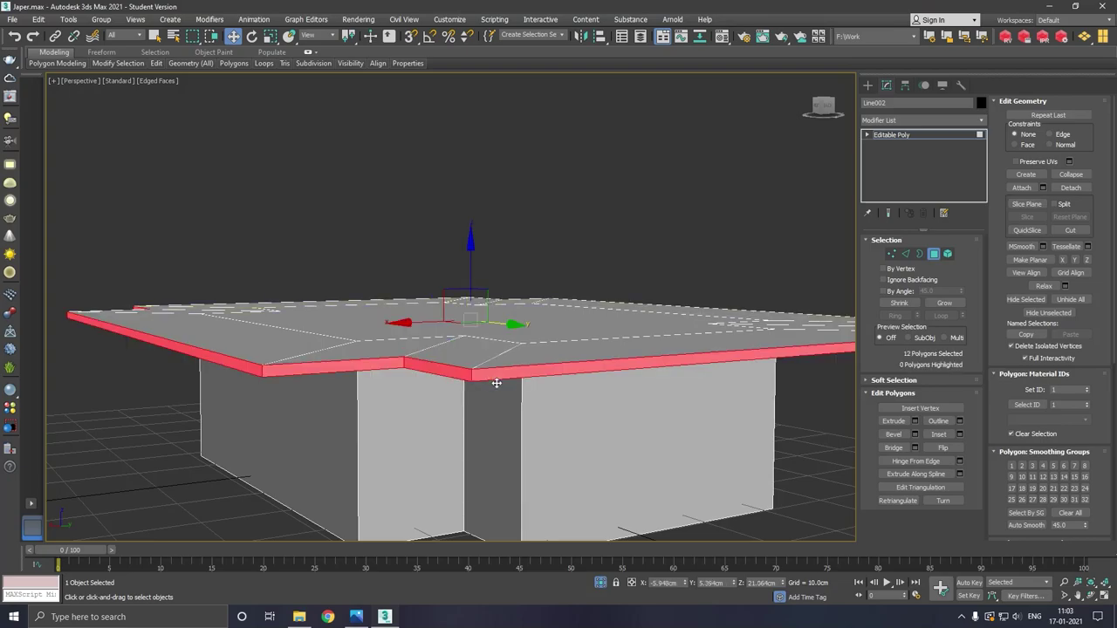
drag(471, 263, 479, 310)
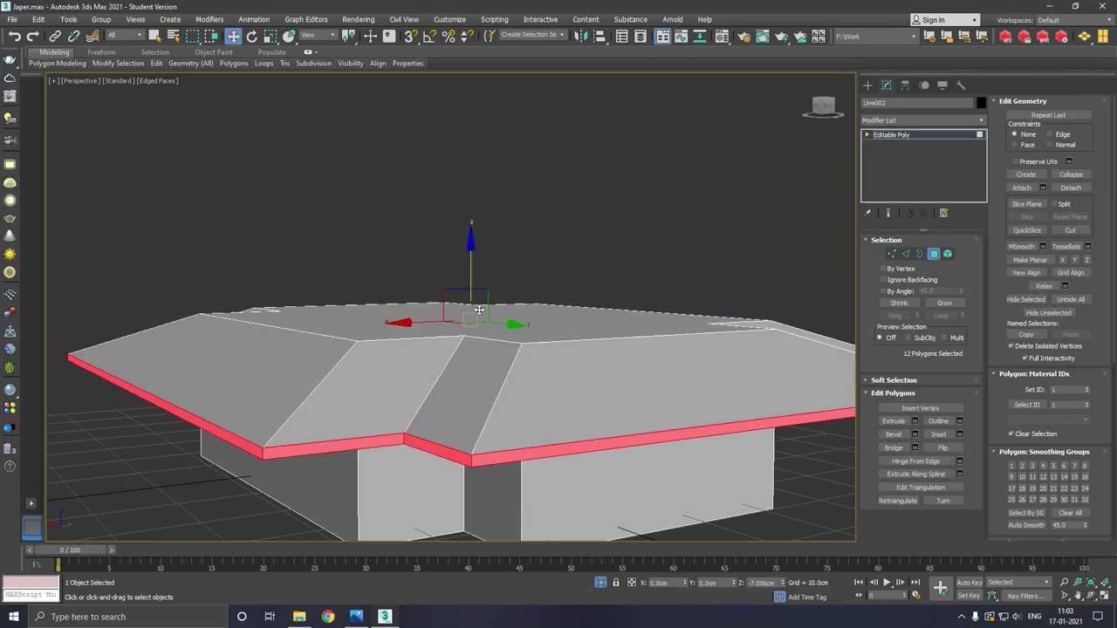
scroll(478, 314, down, 3)
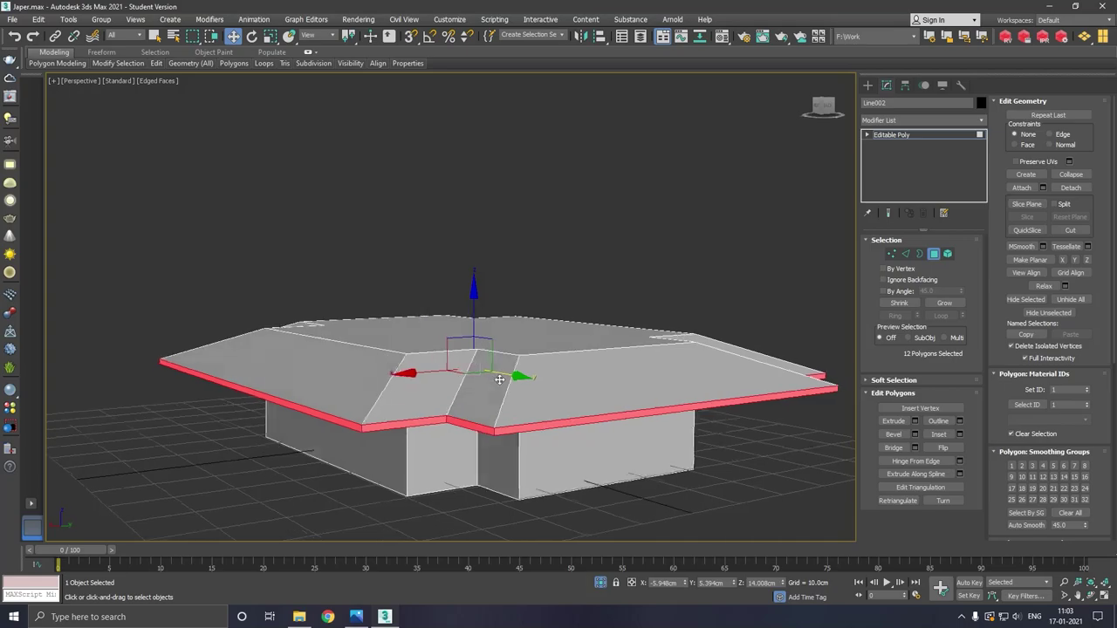
scroll(551, 394, up, 3)
mouse_move(488, 332)
alt+middle_down()
mouse_move(541, 384)
mouse_move(479, 323)
alt+middle_up()
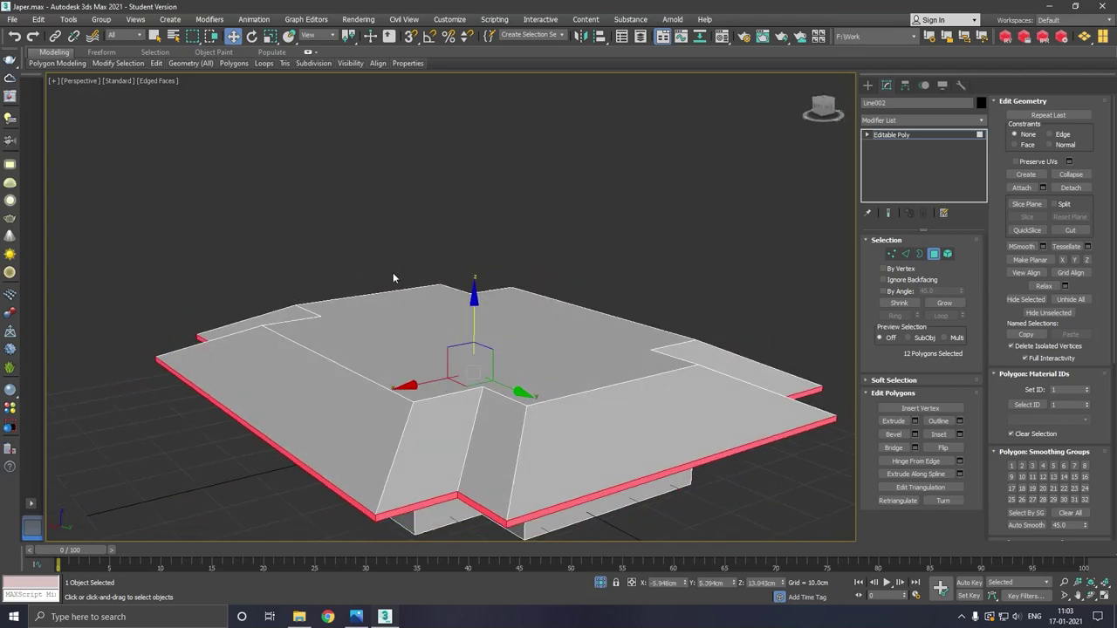
- Exit Swift Loop without adding a loop and switch to Edge sub-object level
mouse_move(155, 63)
click(251, 92)
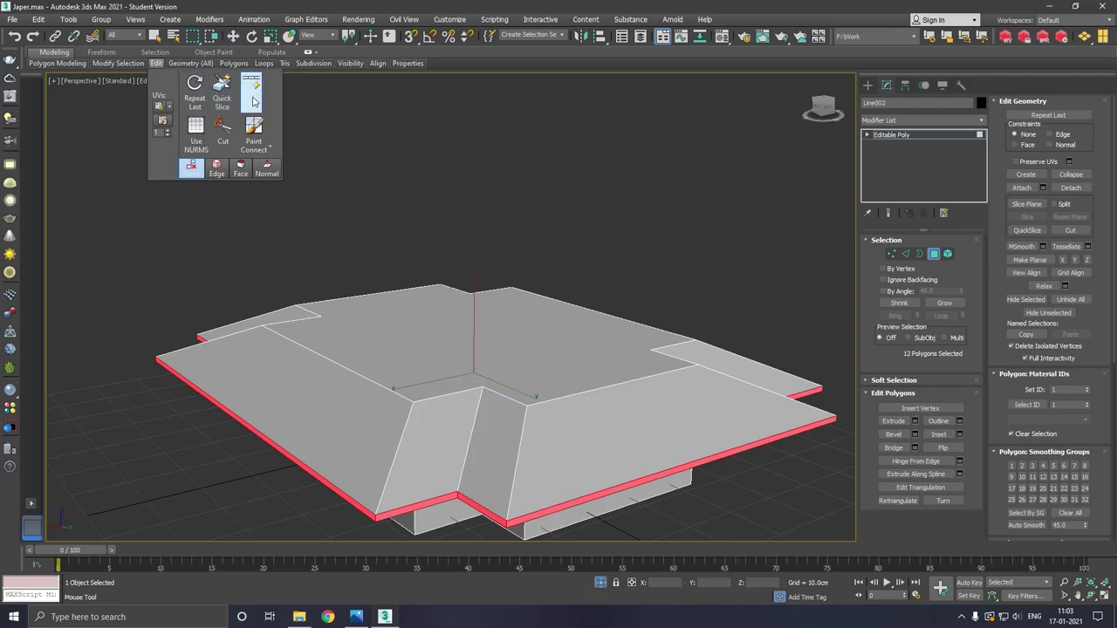
right_click(423, 482)
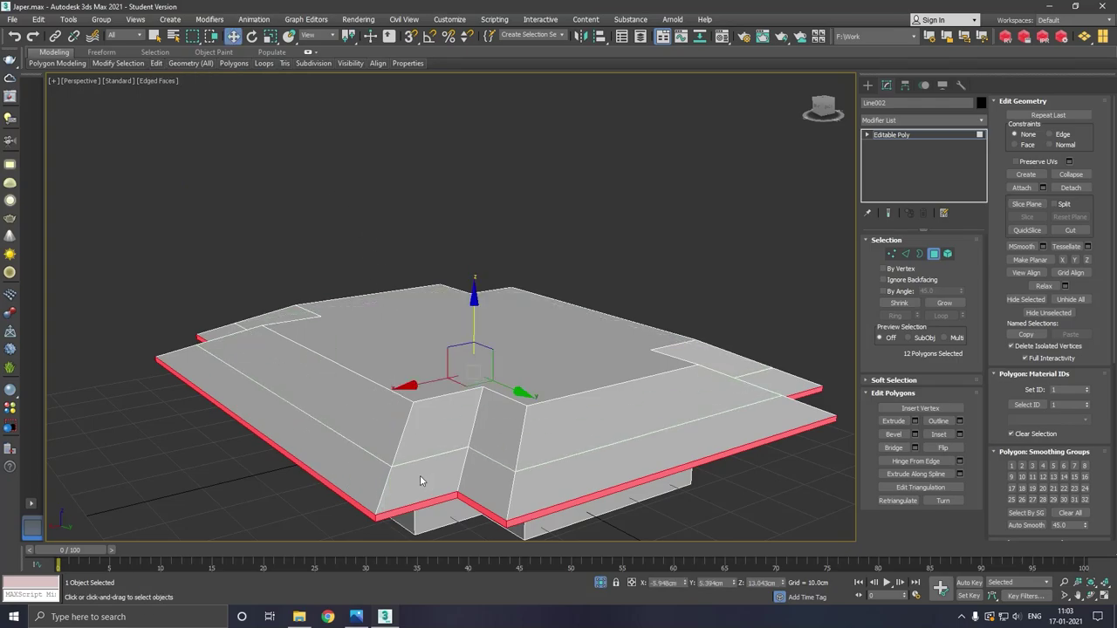
click(904, 254)
- Select a full ring of 24 edges running up the roof slope
alt+middle_drag(483, 304, 509, 356)
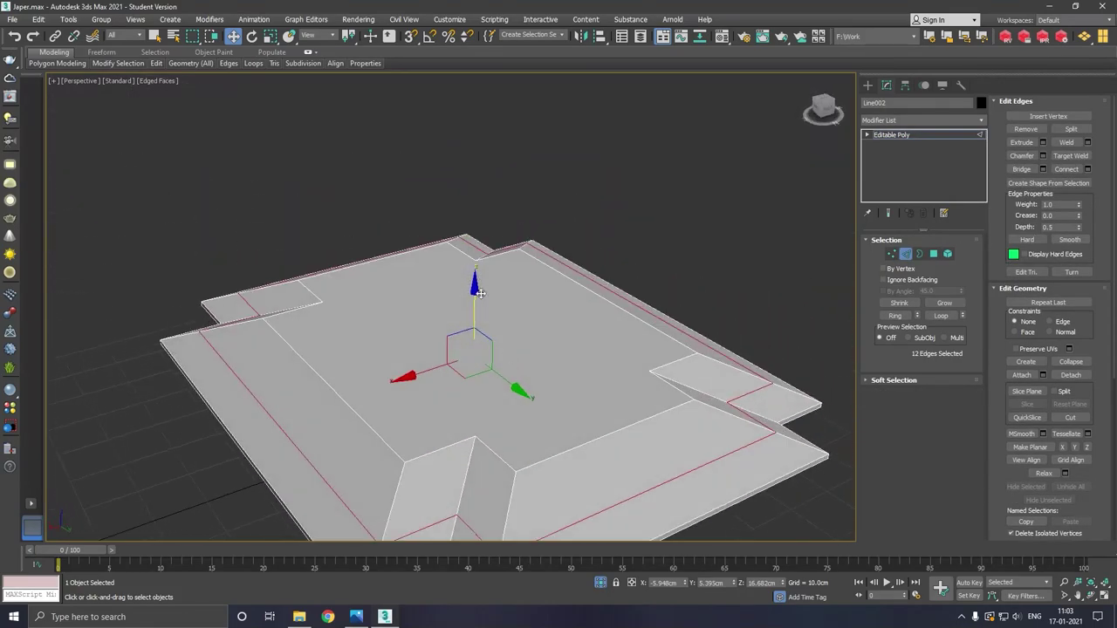
click(507, 425)
scroll(453, 373, down, 3)
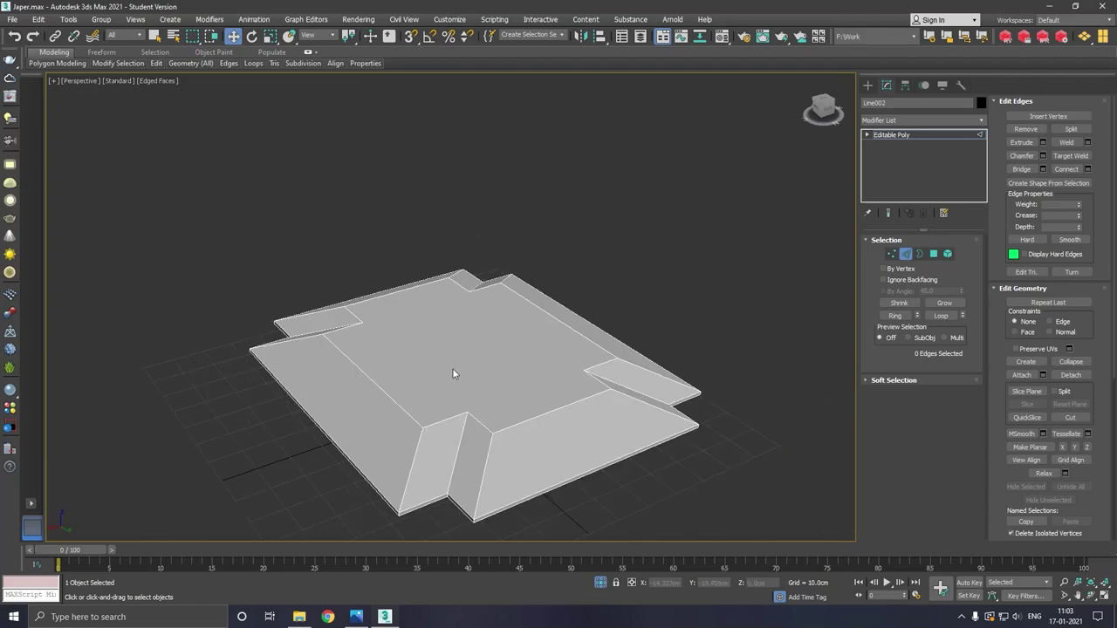
click(419, 466)
click(894, 315)
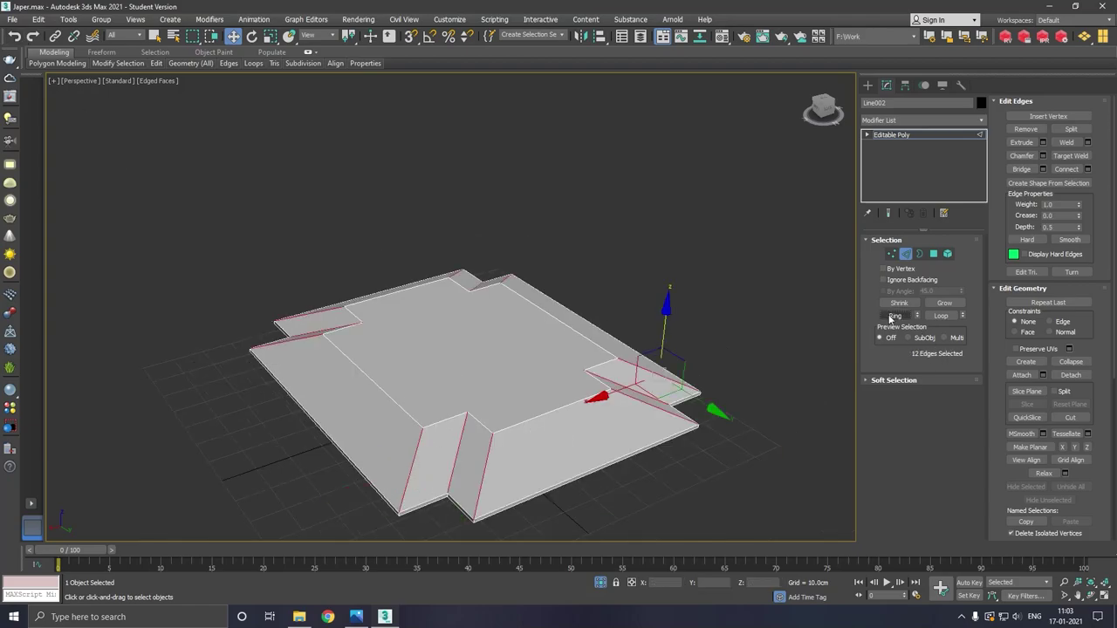
mouse_move(646, 349)
alt+middle_down()
mouse_move(670, 359)
mouse_move(643, 278)
alt+middle_up()
click(381, 236)
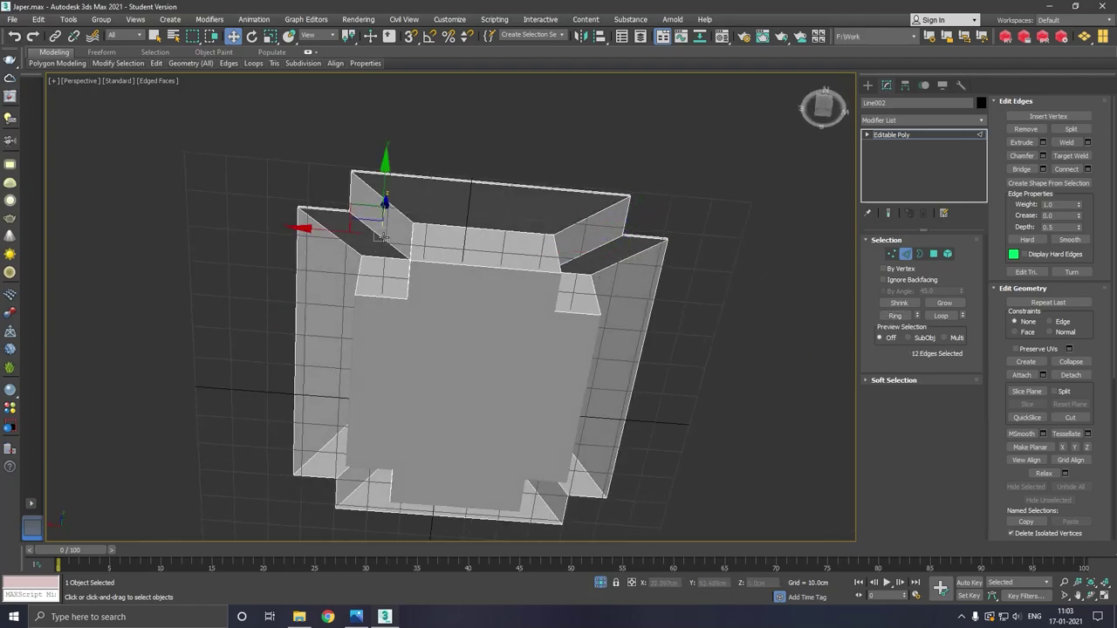
click(895, 315)
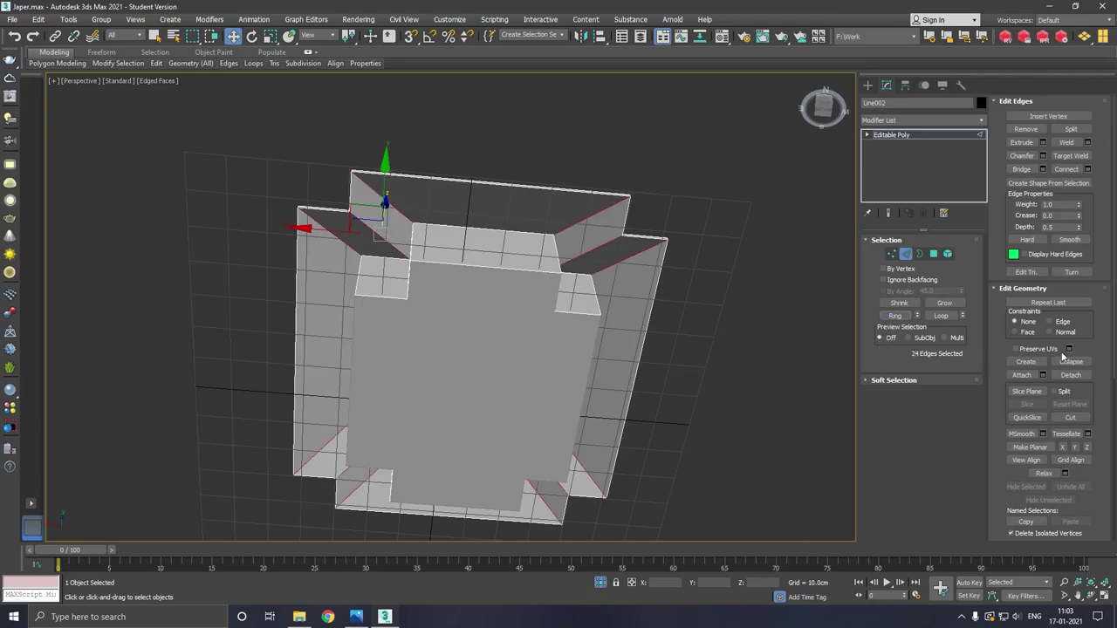
- Connect the ring with one new loop and lower it about 4 cm
click(1087, 169)
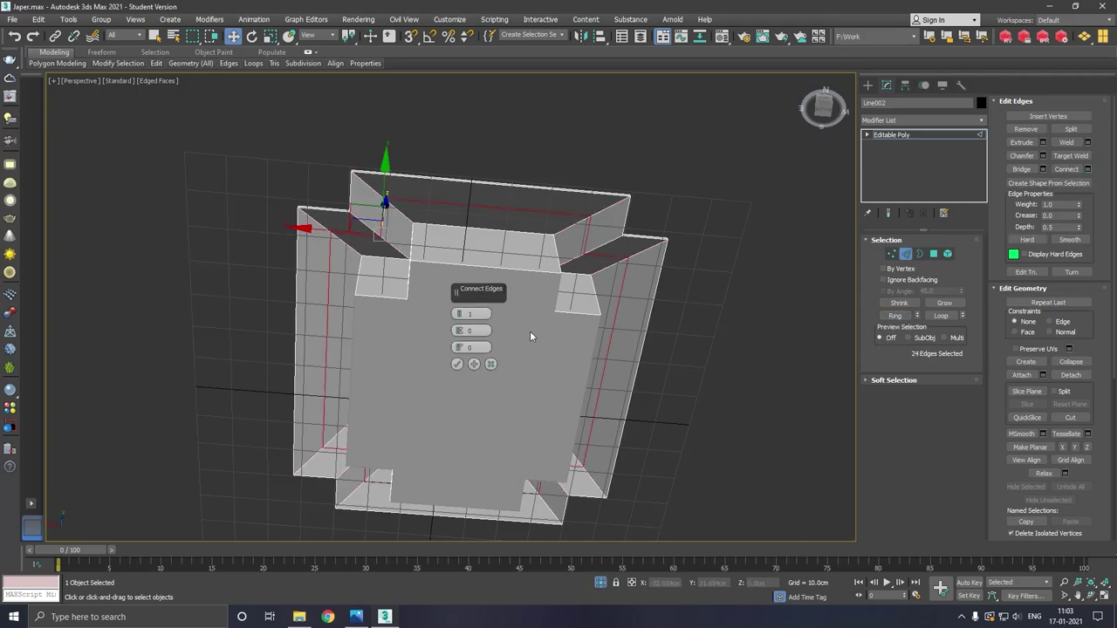
click(456, 364)
mouse_move(427, 324)
alt+middle_down()
mouse_move(458, 375)
mouse_move(458, 417)
alt+middle_up()
scroll(431, 442, up, 3)
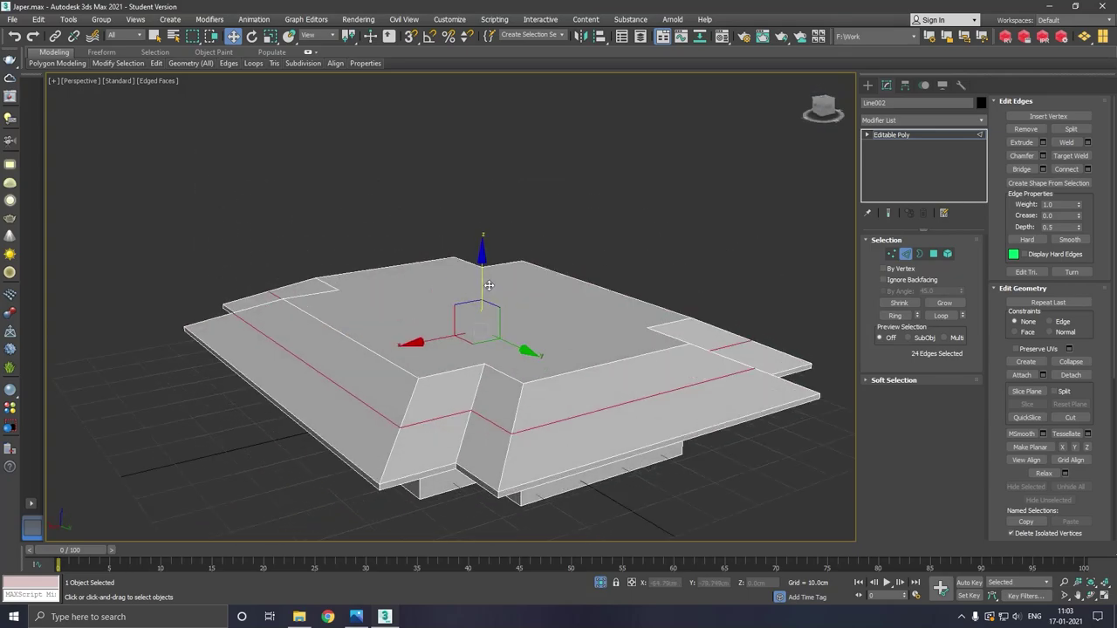
drag(488, 288, 487, 304)
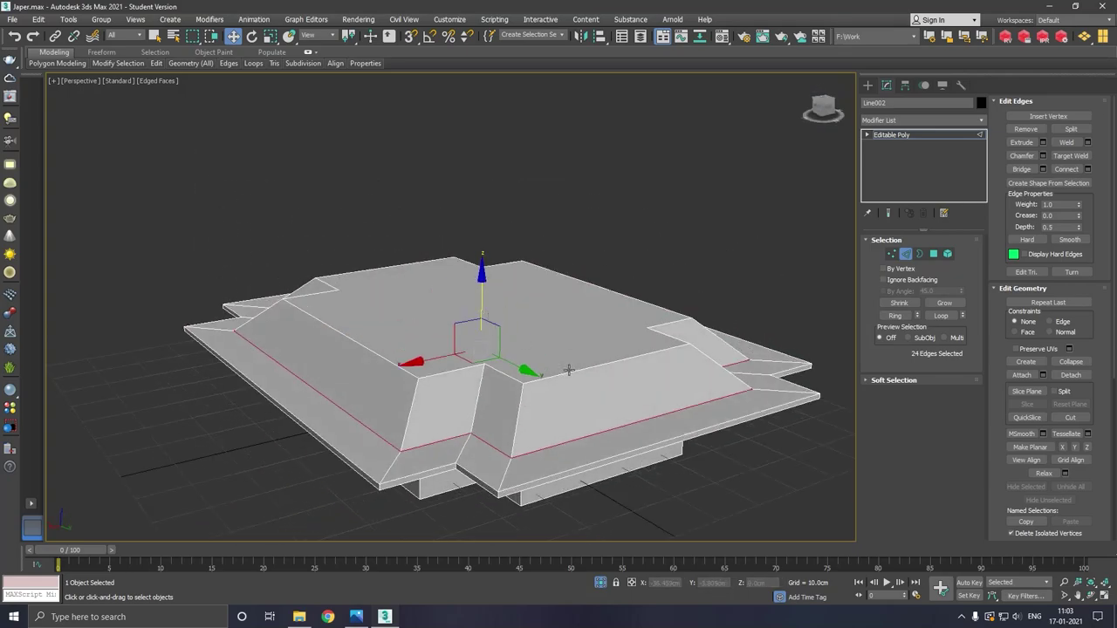
mouse_move(567, 368)
alt+middle_down()
mouse_move(564, 327)
mouse_move(559, 367)
alt+middle_up()
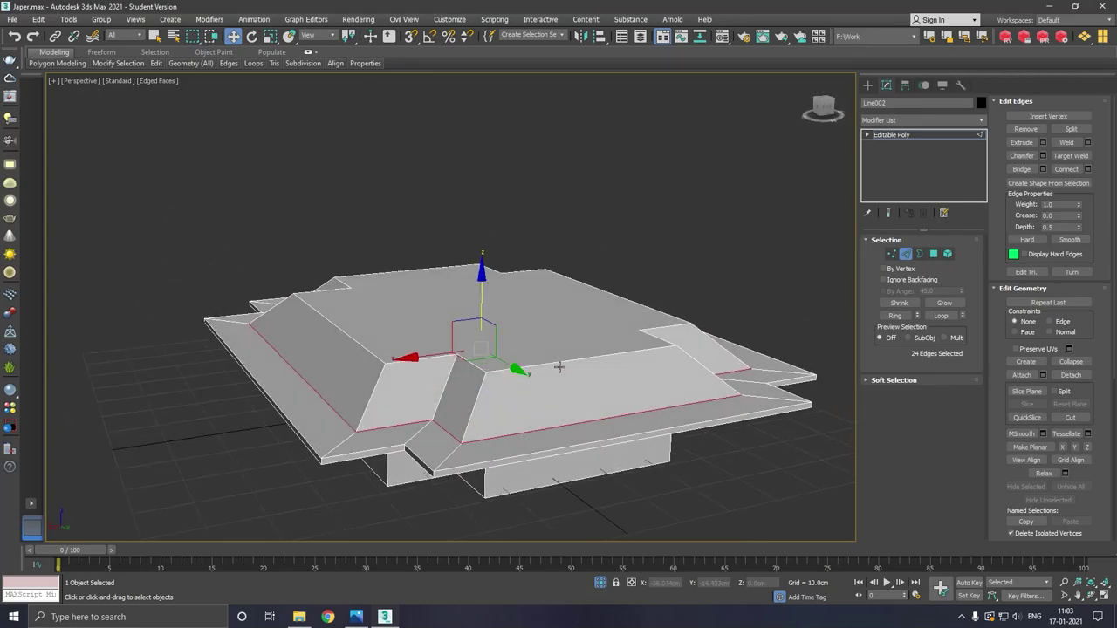
- Preview a 23.5 cm, 3-segment chamfer on the new roof loop, then cancel it
scroll(492, 401, up, 3)
scroll(764, 287, down, 2)
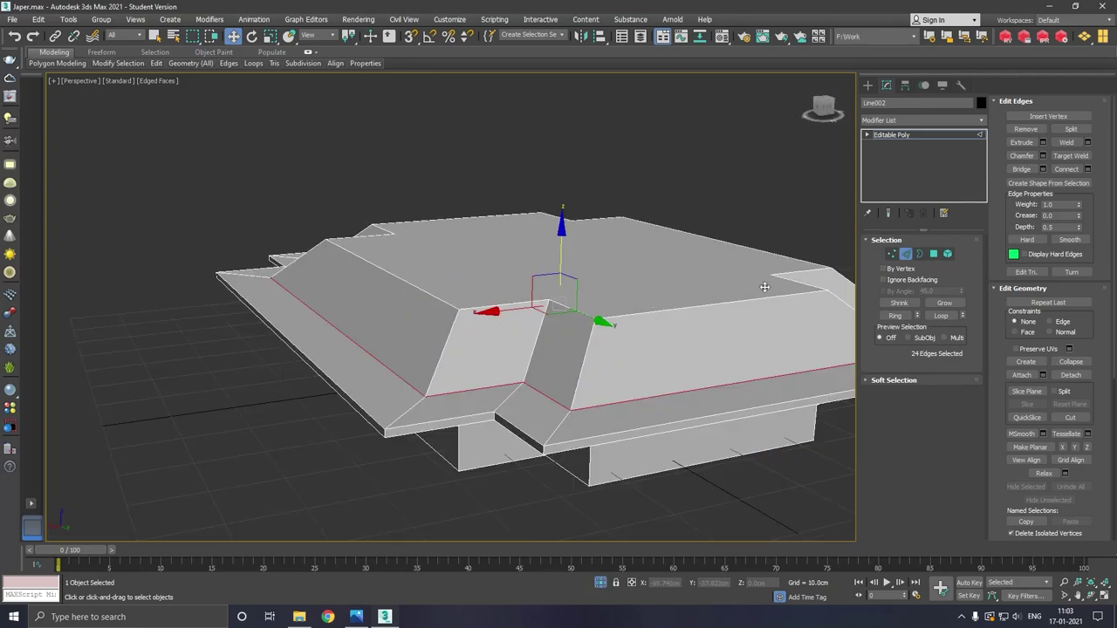
key(ctrl+shift+c)
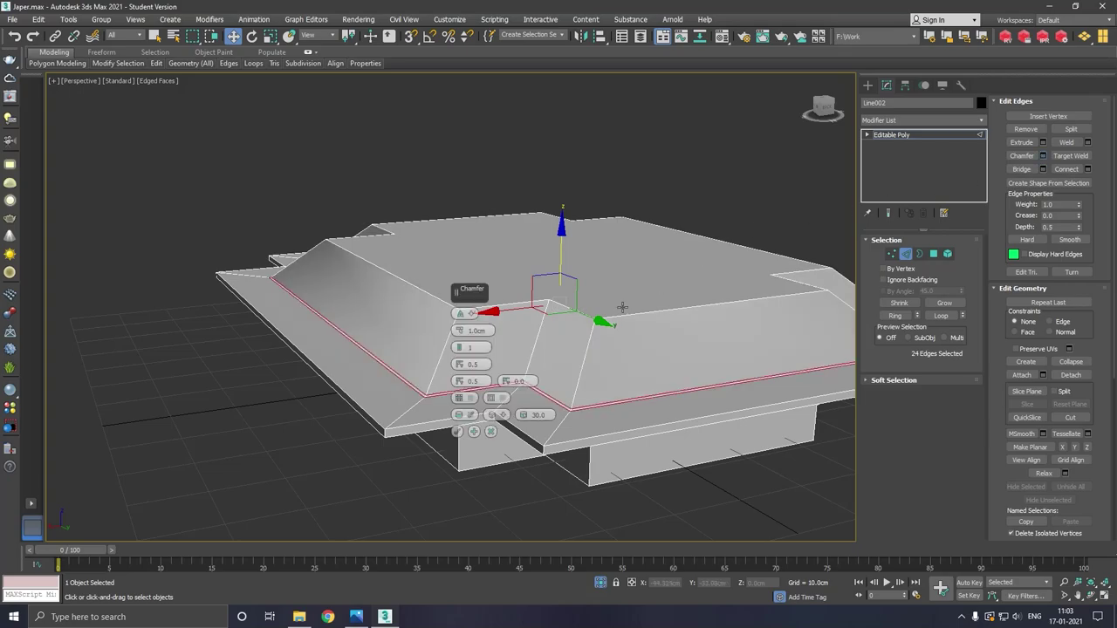
drag(460, 335, 576, 374)
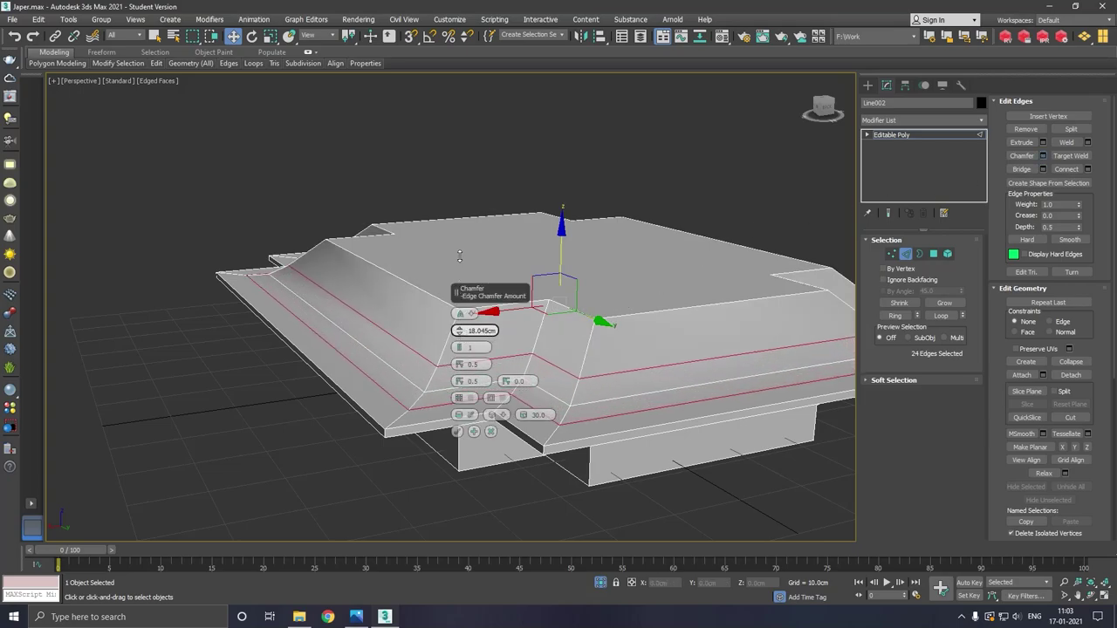
alt+middle_drag(607, 375, 504, 334)
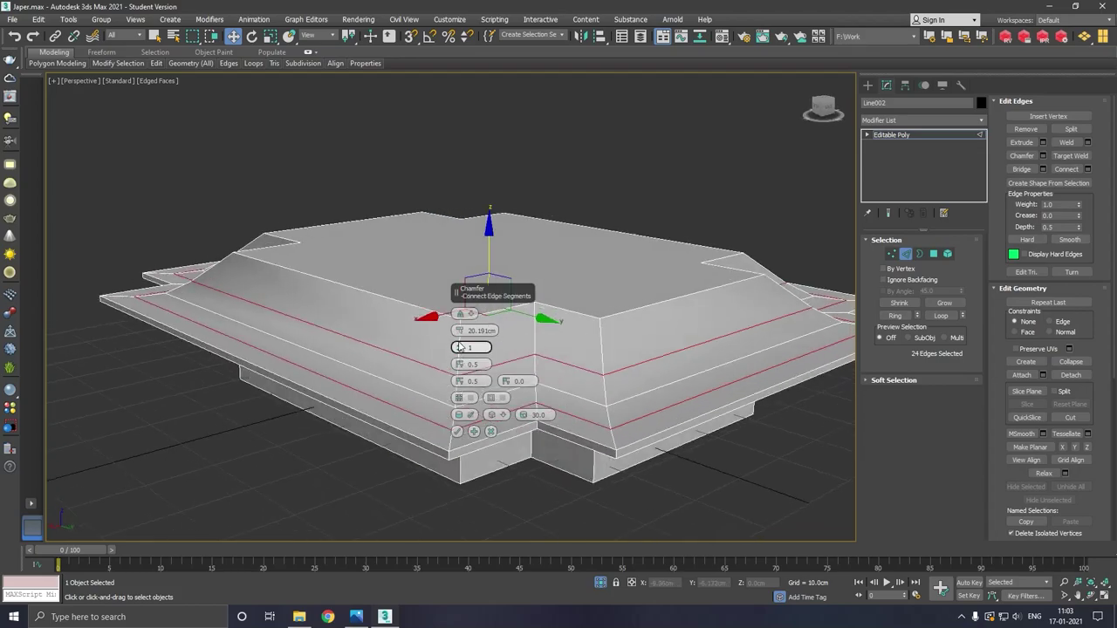
mouse_move(460, 333)
mouse_down()
mouse_move(461, 319)
mouse_move(459, 341)
mouse_up()
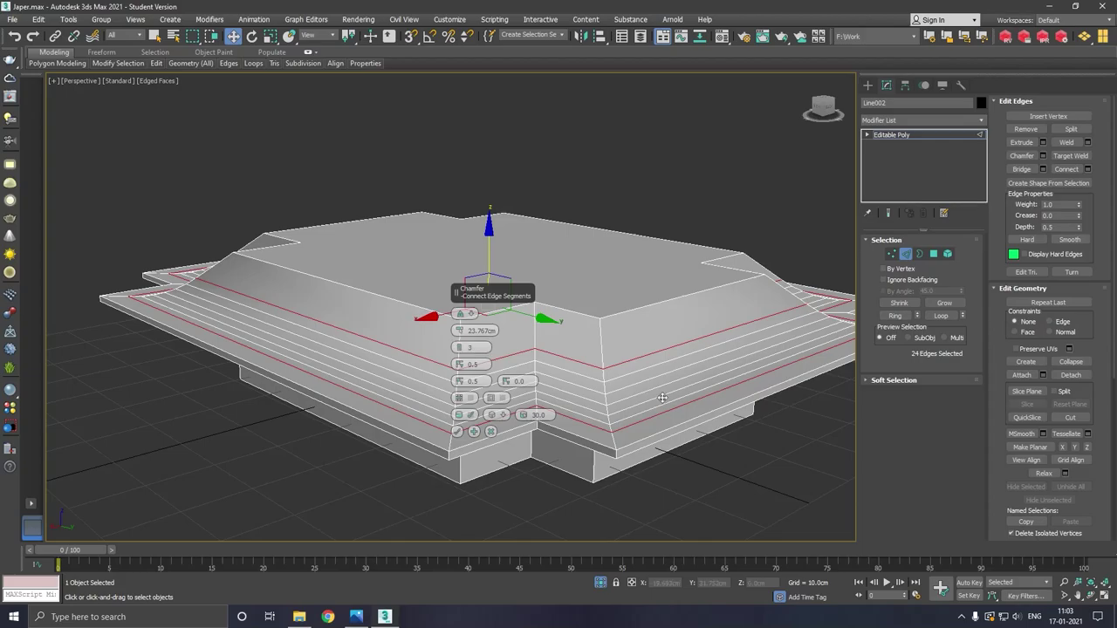
mouse_move(662, 398)
alt+middle_down()
mouse_move(632, 397)
mouse_move(670, 376)
mouse_move(651, 398)
alt+middle_up()
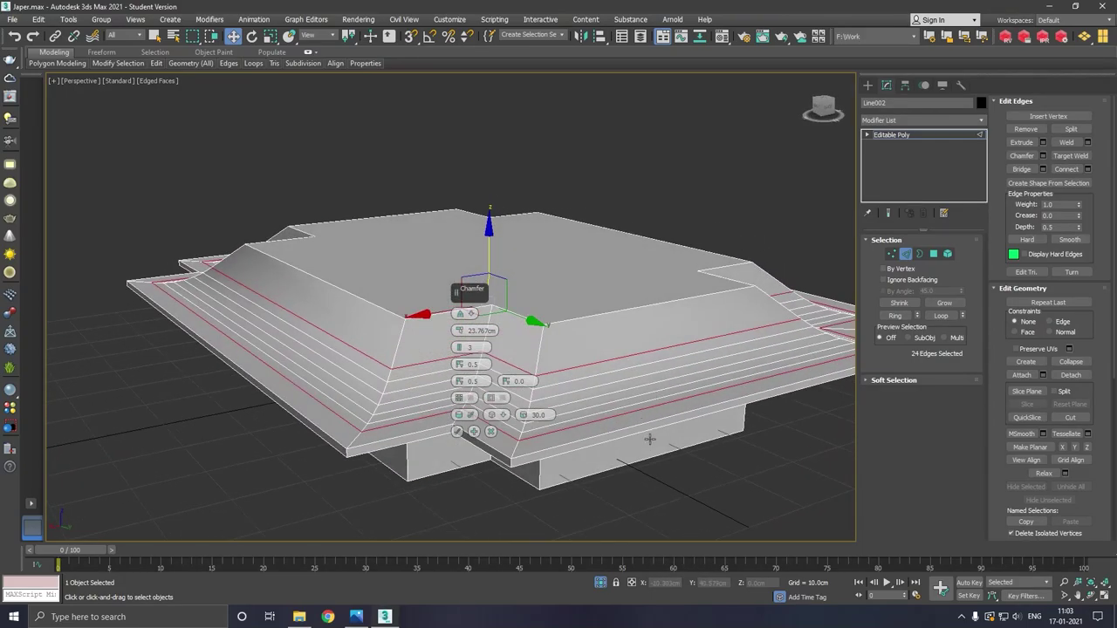
click(490, 431)
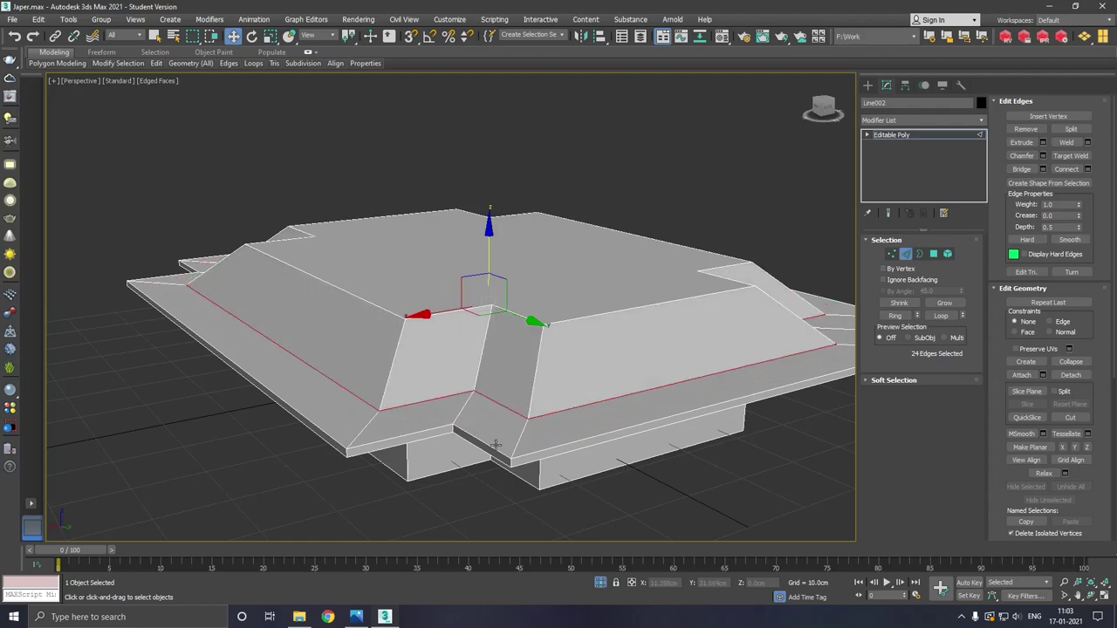
- Raise the roof rim strip slightly and try a roughly 40 cm chamfer, then undo it
click(932, 253)
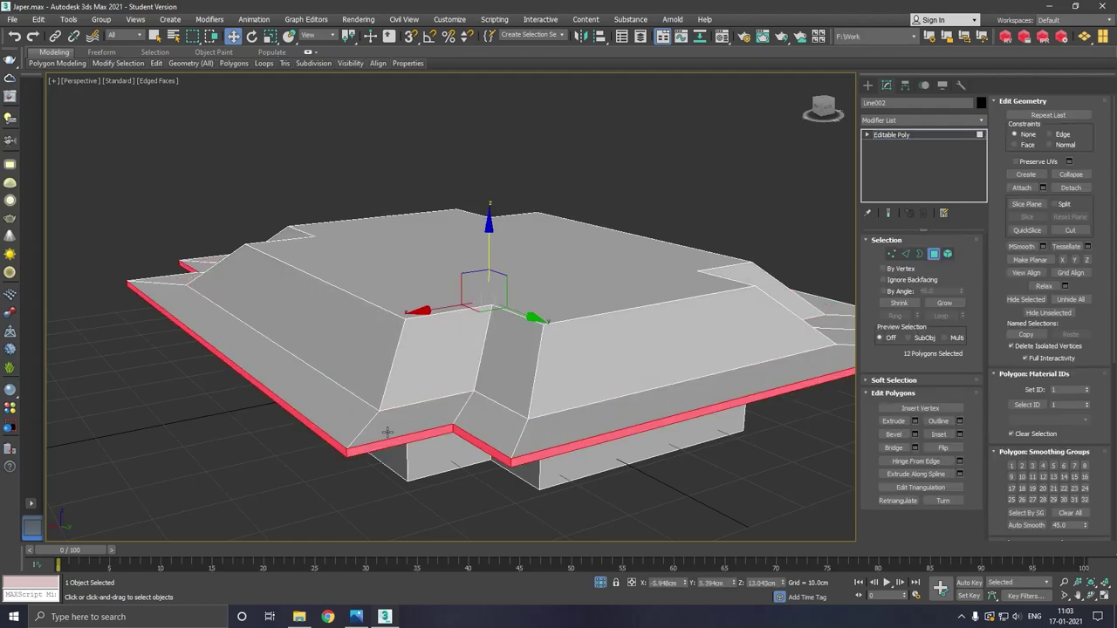
drag(492, 239, 492, 218)
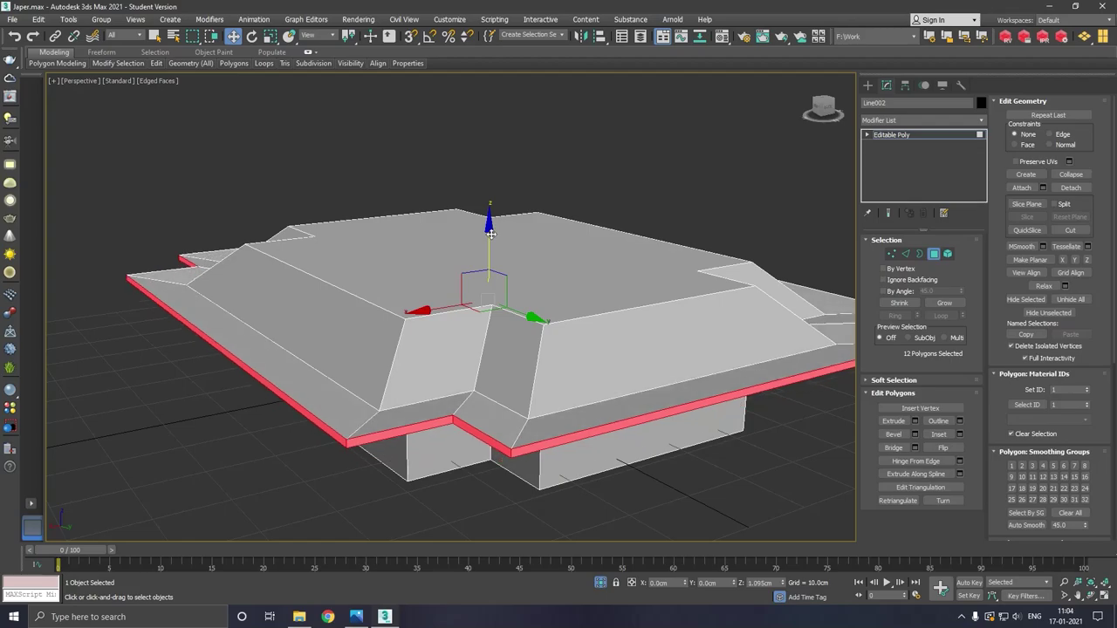
click(905, 254)
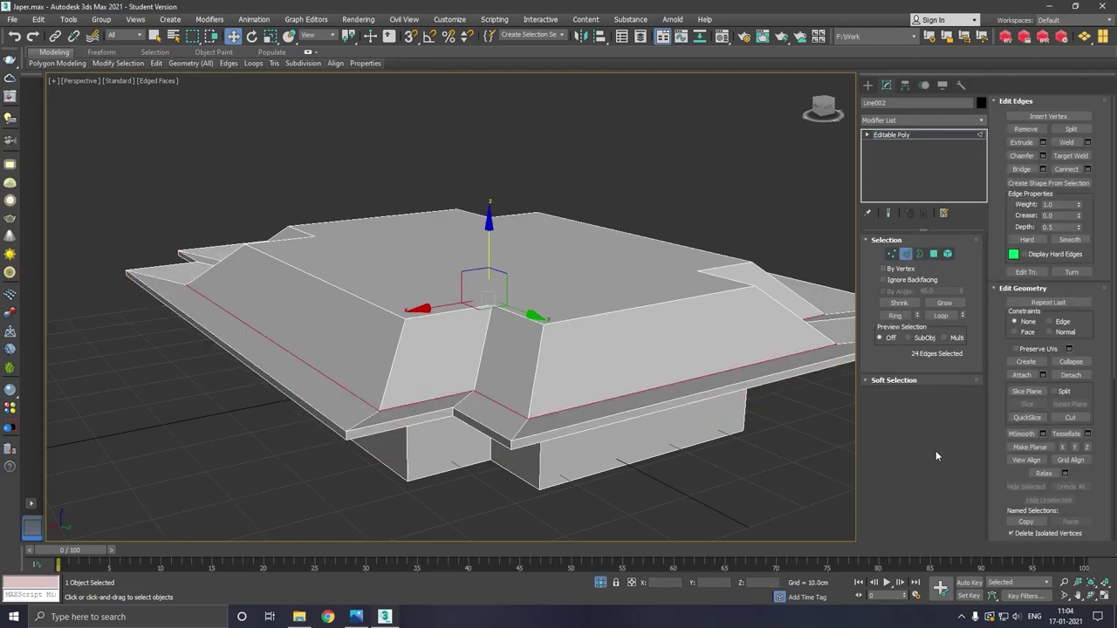
click(1042, 156)
mouse_move(681, 182)
alt+middle_down()
mouse_move(560, 265)
mouse_move(553, 239)
mouse_move(558, 268)
mouse_move(546, 233)
mouse_move(554, 282)
alt+middle_up()
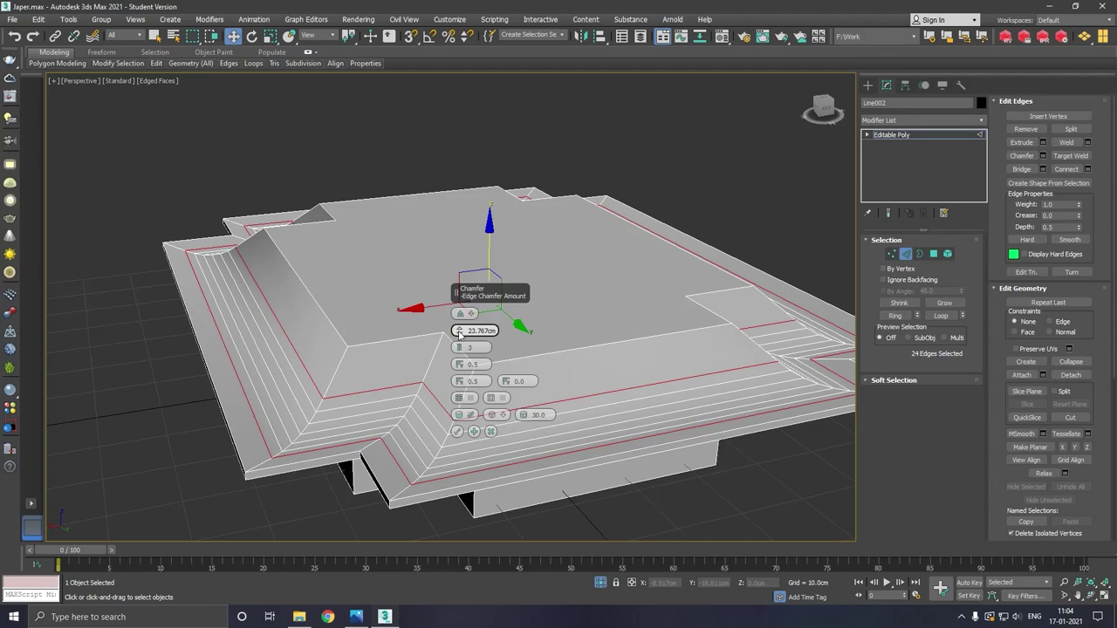
drag(460, 336, 479, 253)
mouse_move(427, 322)
alt+middle_down()
mouse_move(445, 315)
mouse_move(420, 285)
mouse_move(467, 453)
alt+middle_up()
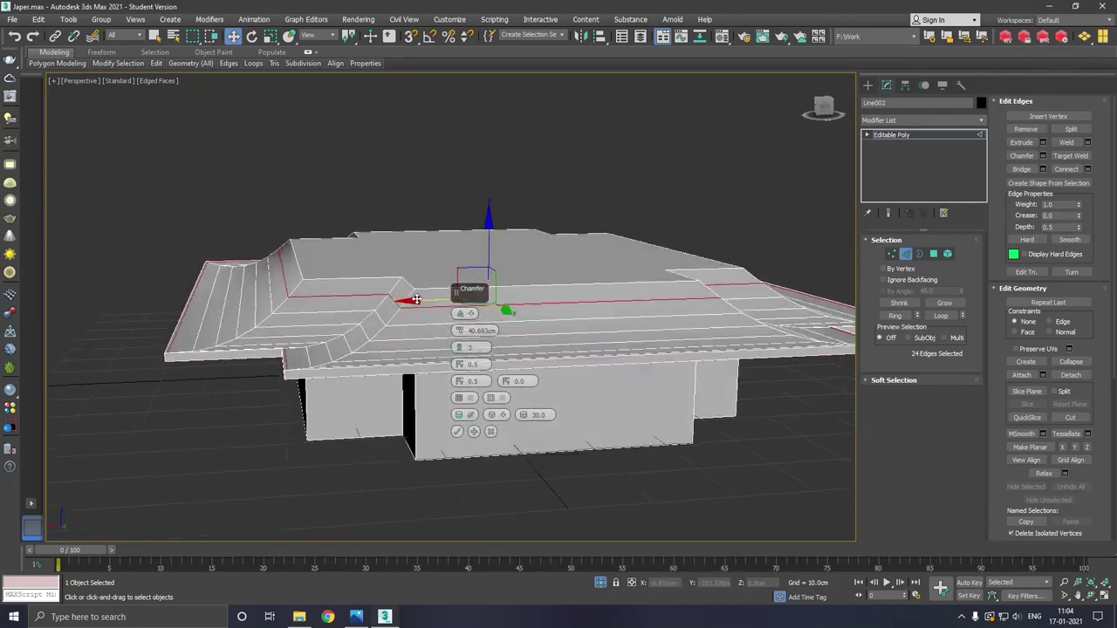
click(456, 431)
mouse_move(456, 431)
alt+middle_down()
mouse_move(571, 384)
mouse_move(509, 378)
mouse_move(522, 397)
alt+middle_up()
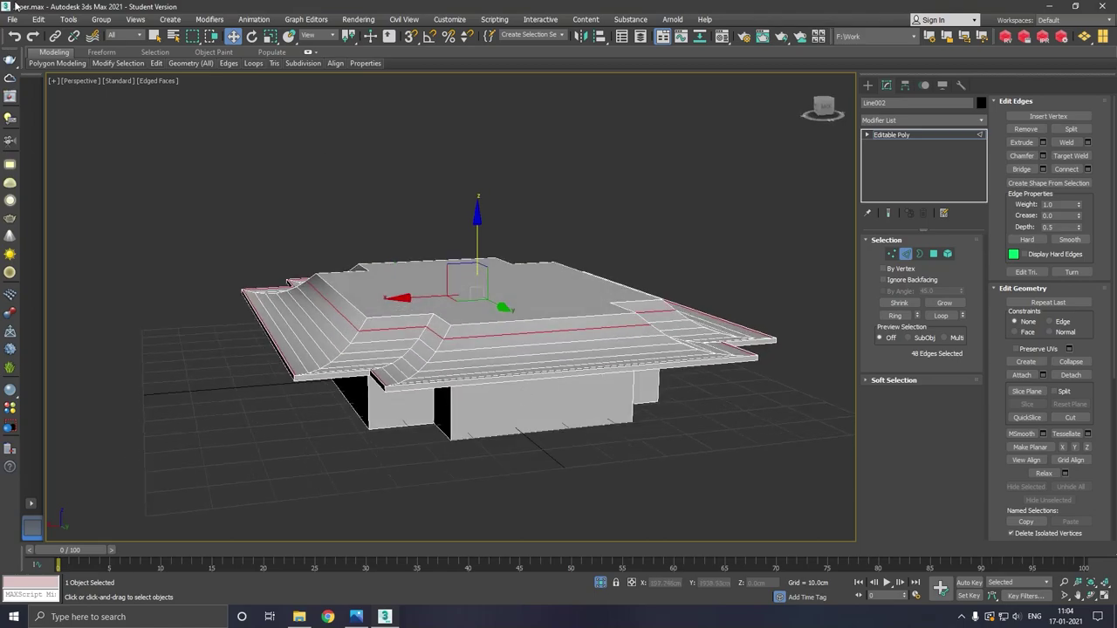
click(17, 36)
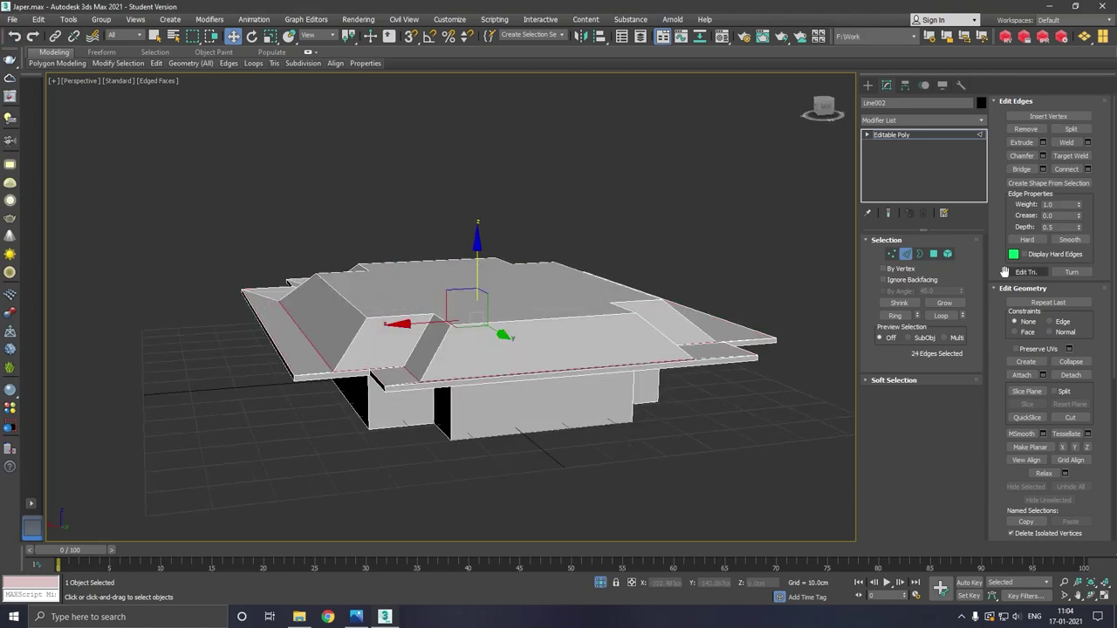
- Raise the rim strip about 2 cm and chamfer the roof edges about 41 cm with 3 segments
click(933, 253)
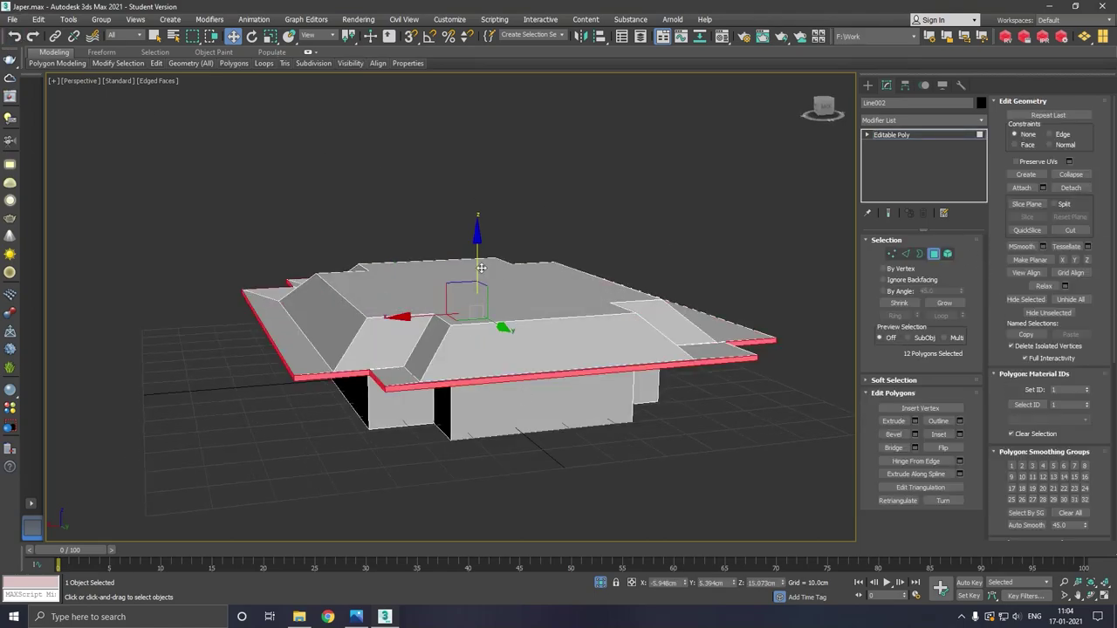
drag(480, 267, 916, 324)
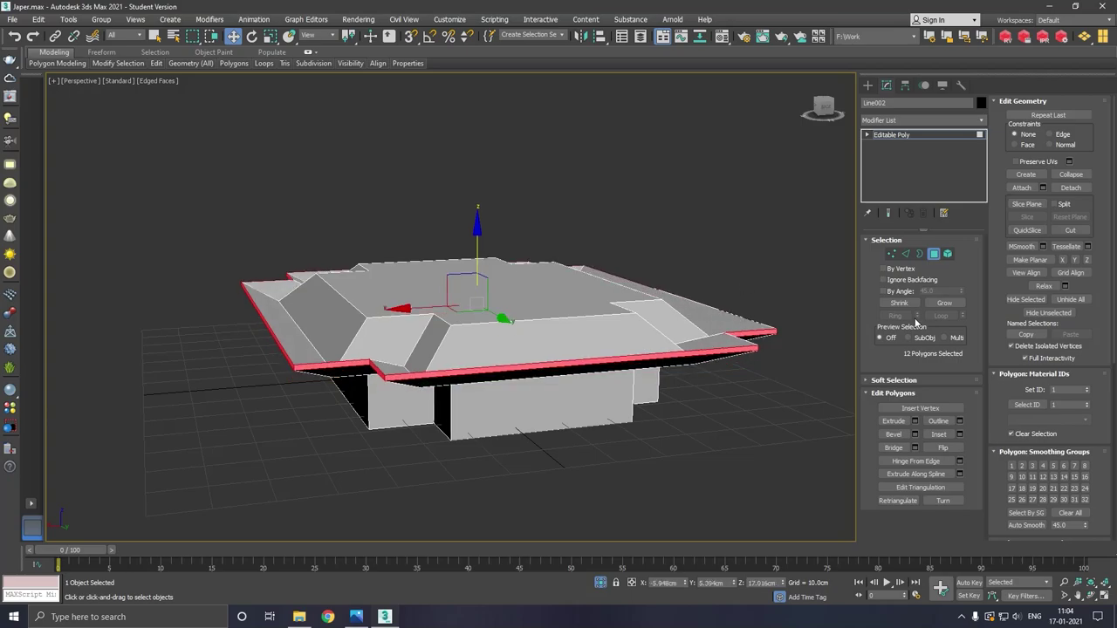
click(906, 255)
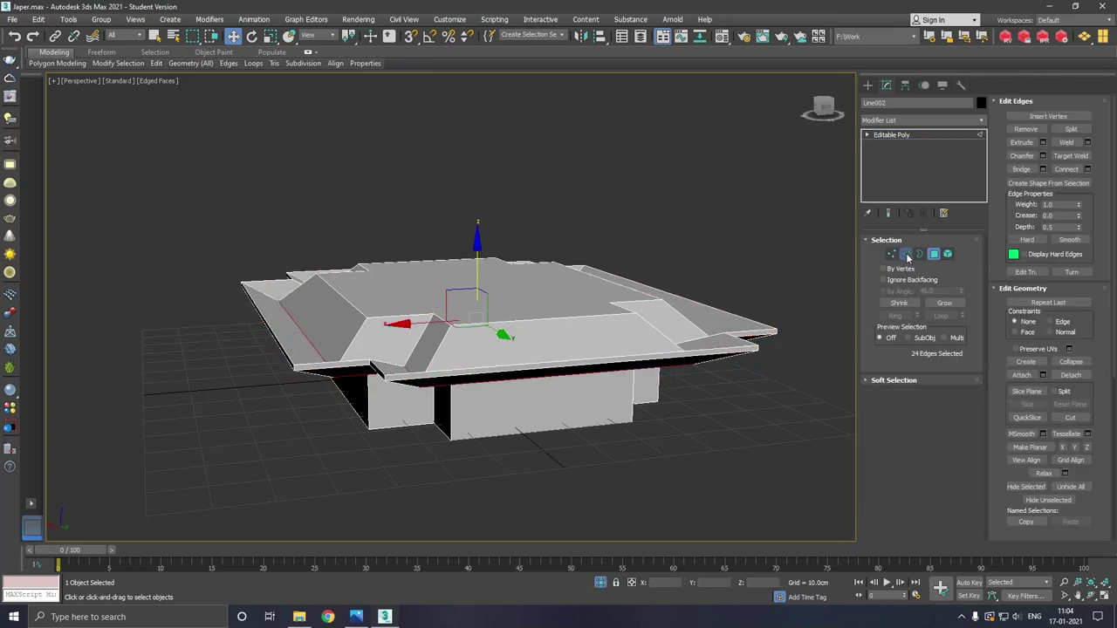
click(1042, 157)
alt+middle_drag(406, 326, 411, 315)
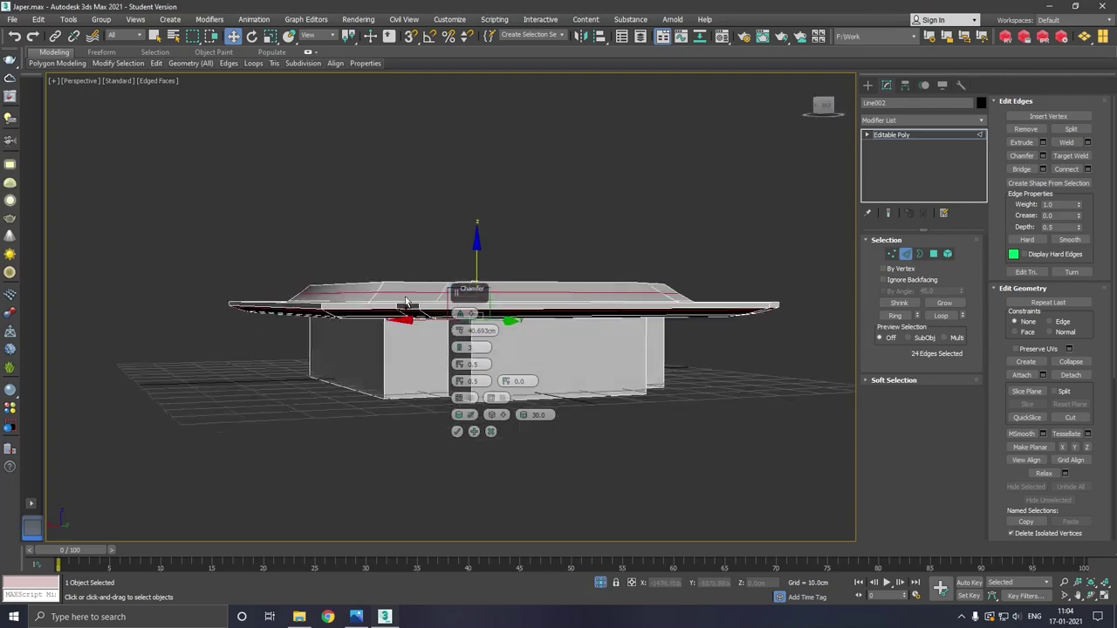
scroll(407, 360, up, 3)
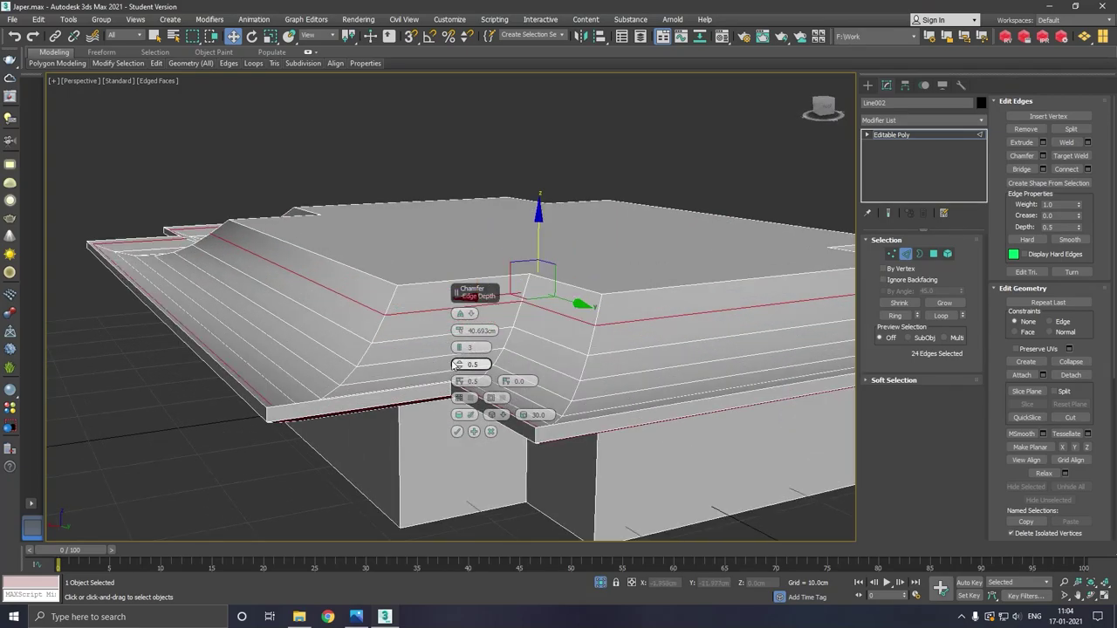
mouse_move(461, 330)
mouse_down()
mouse_move(473, 316)
mouse_move(476, 330)
mouse_up()
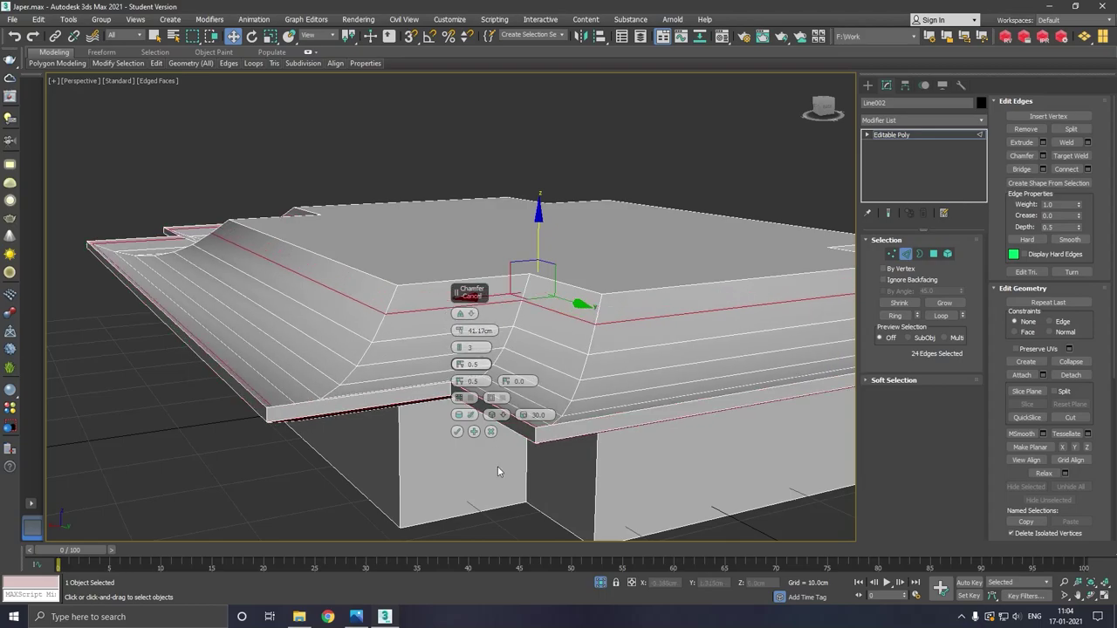
click(457, 431)
mouse_move(457, 431)
alt+middle_down()
mouse_move(448, 457)
mouse_move(484, 413)
mouse_move(479, 433)
alt+middle_up()
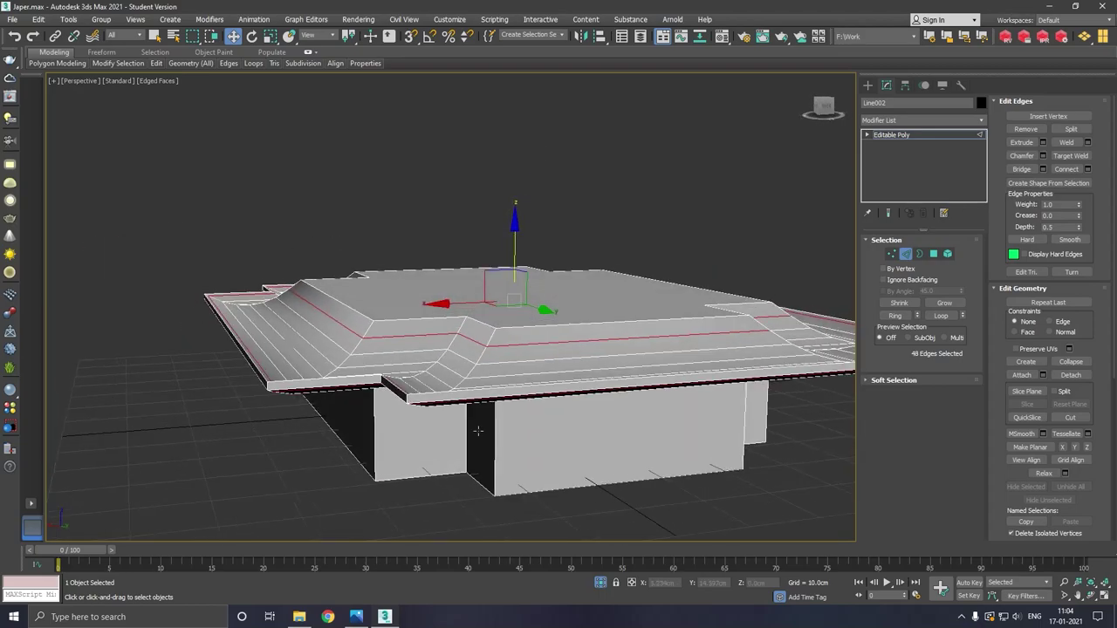
click(904, 136)
- Try moving the lower walls' bottom face downward, then undo the move
scroll(457, 474, down, 4)
scroll(559, 443, down, 2)
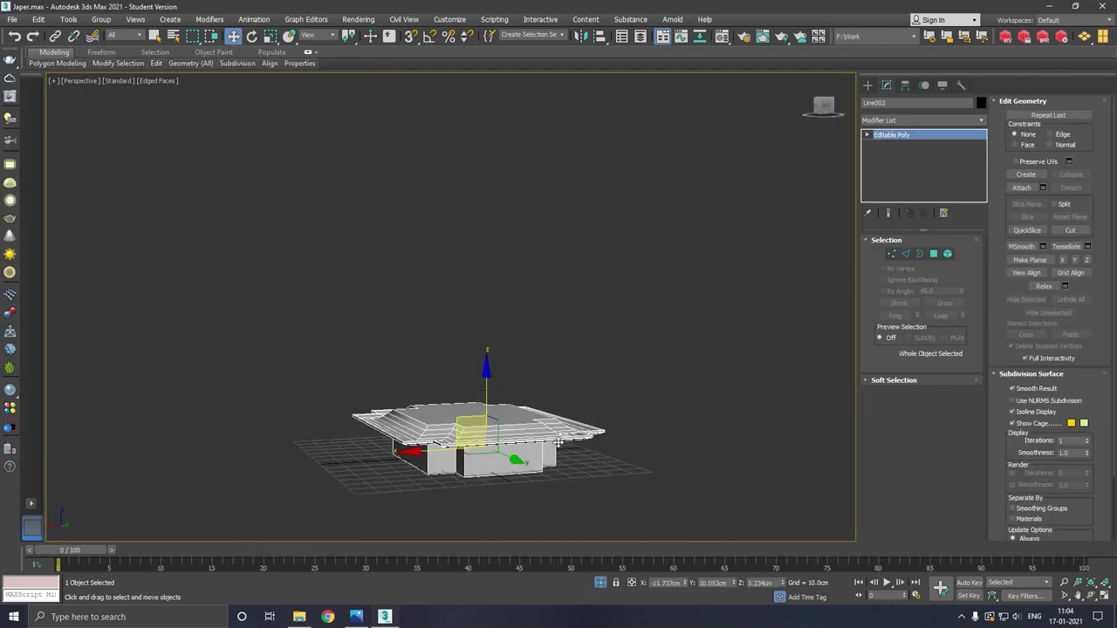
scroll(558, 443, up, 5)
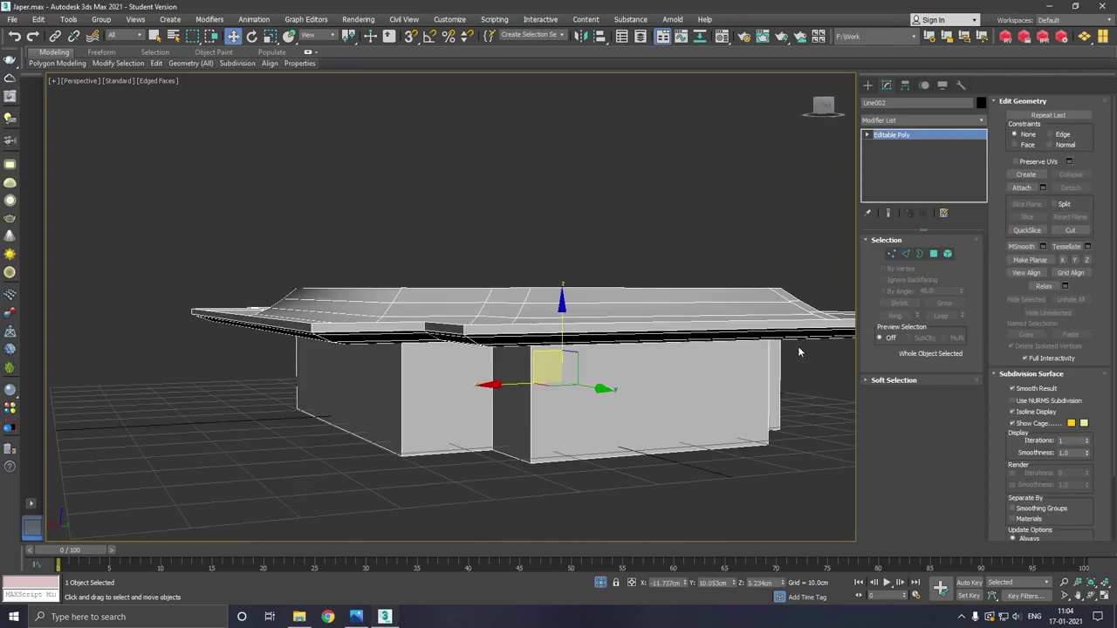
click(932, 253)
alt+middle_drag(776, 359, 435, 378)
click(694, 359)
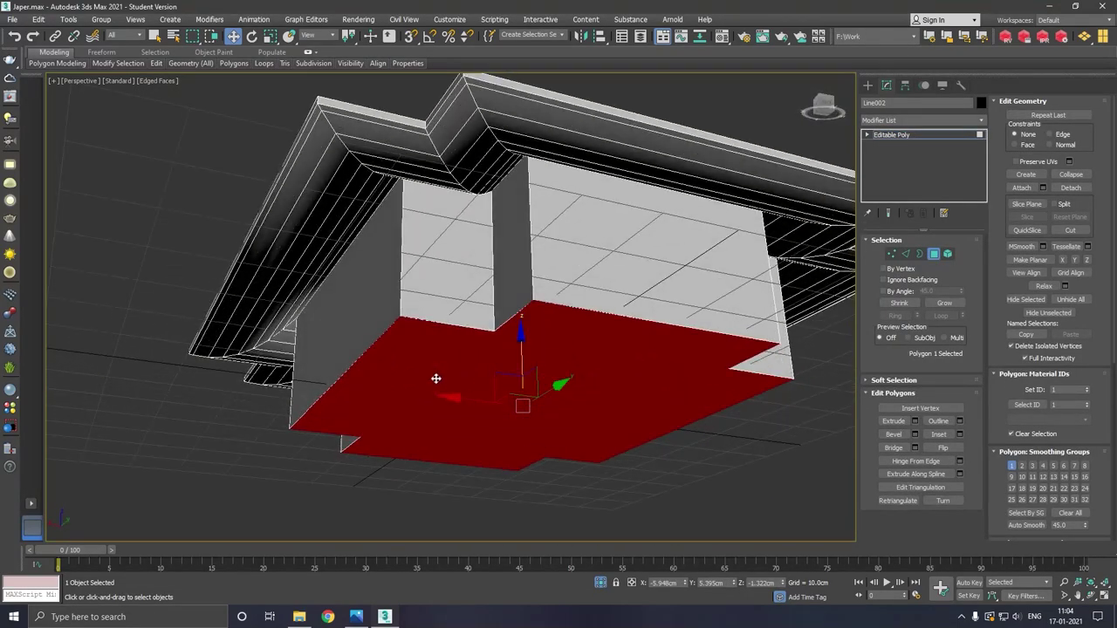
scroll(435, 377, up, 5)
scroll(438, 378, down, 2)
scroll(439, 378, down, 3)
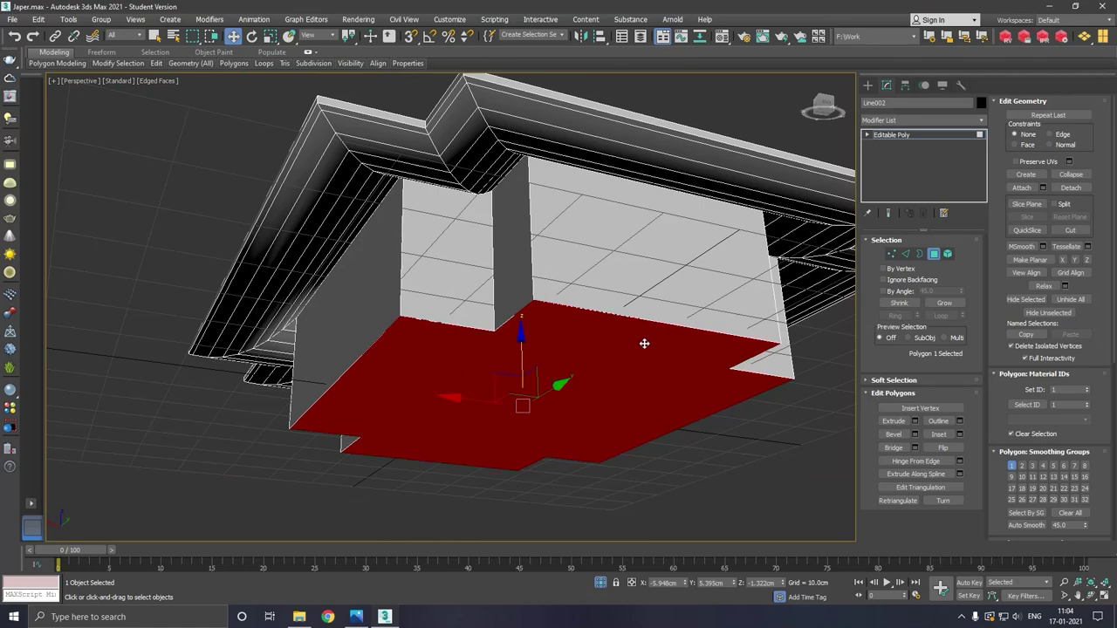
drag(527, 349, 526, 389)
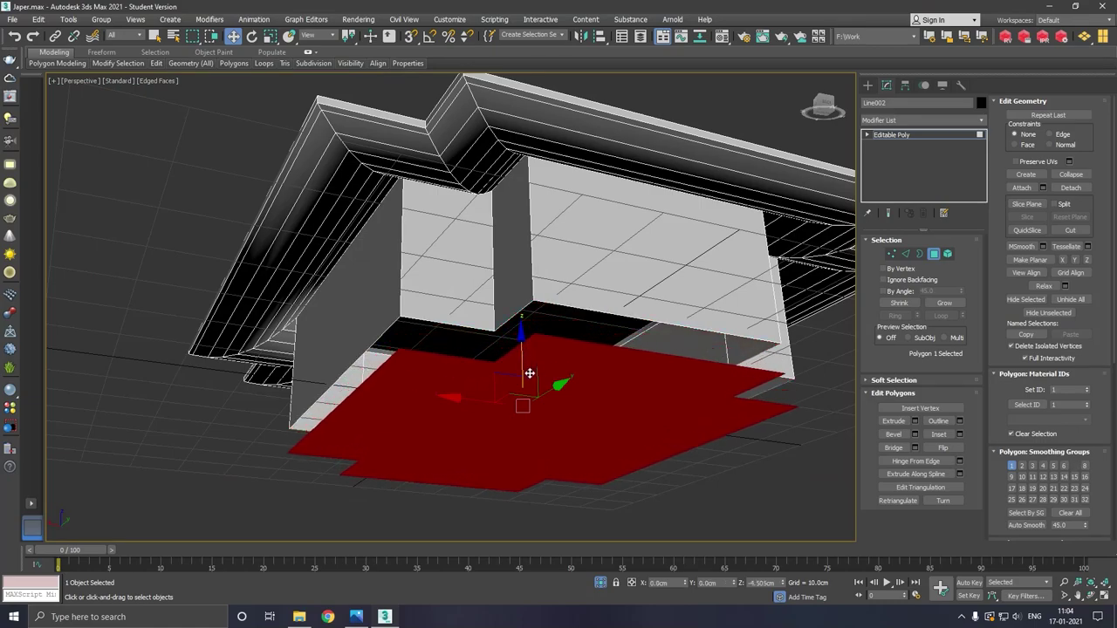
click(16, 38)
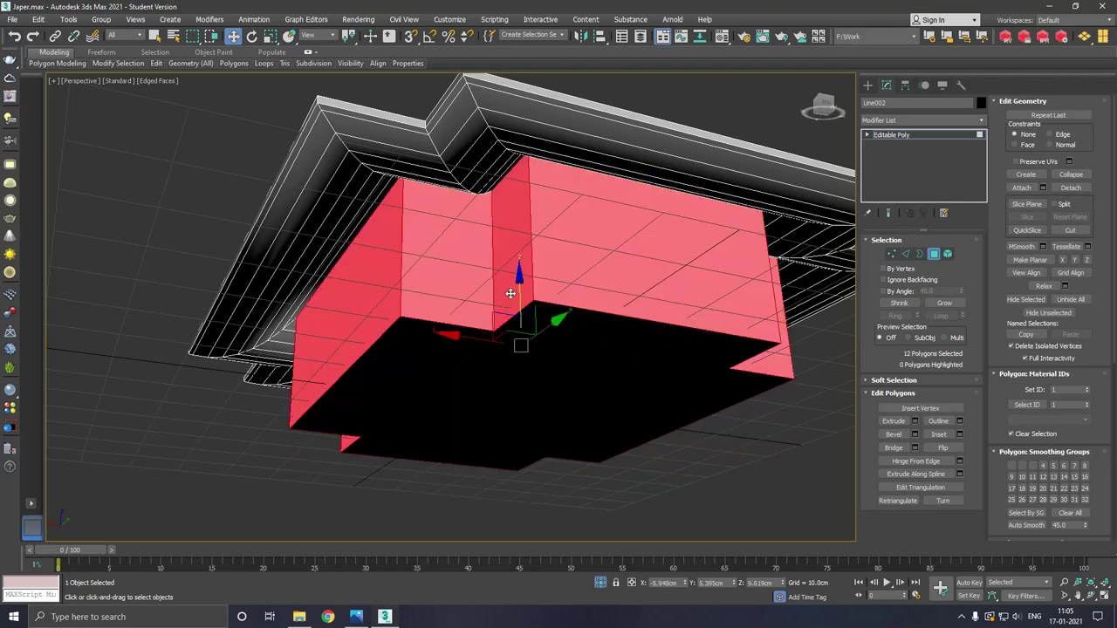
- Select the 12 lower wall side polygons and shift-copy them up above the roof
alt+middle_drag(518, 293, 586, 294)
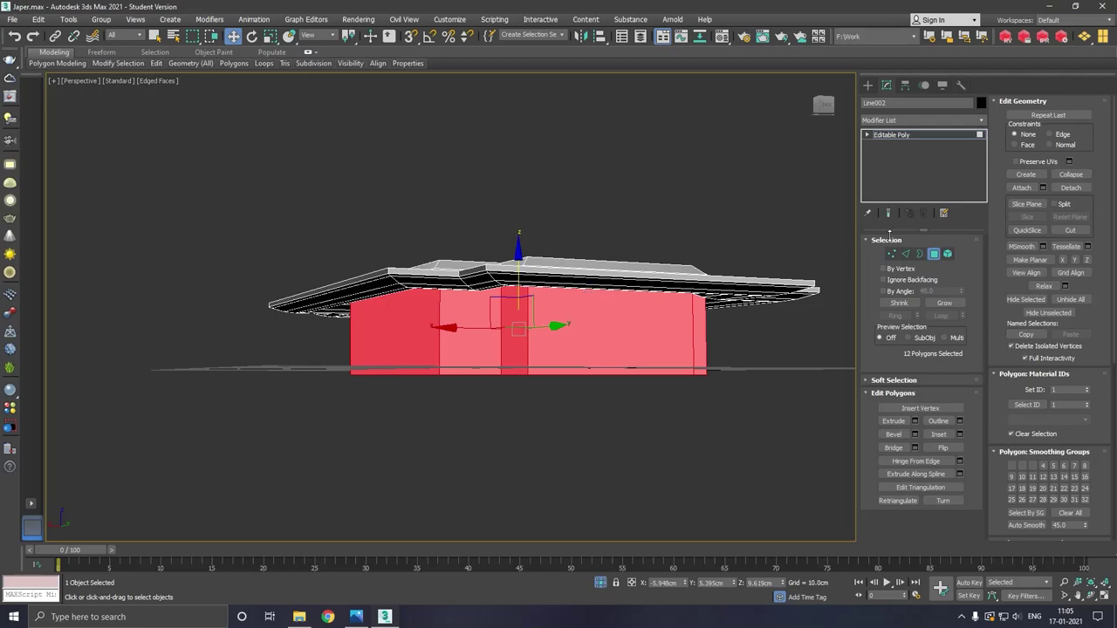
click(947, 255)
alt+middle_drag(668, 322, 670, 330)
click(933, 254)
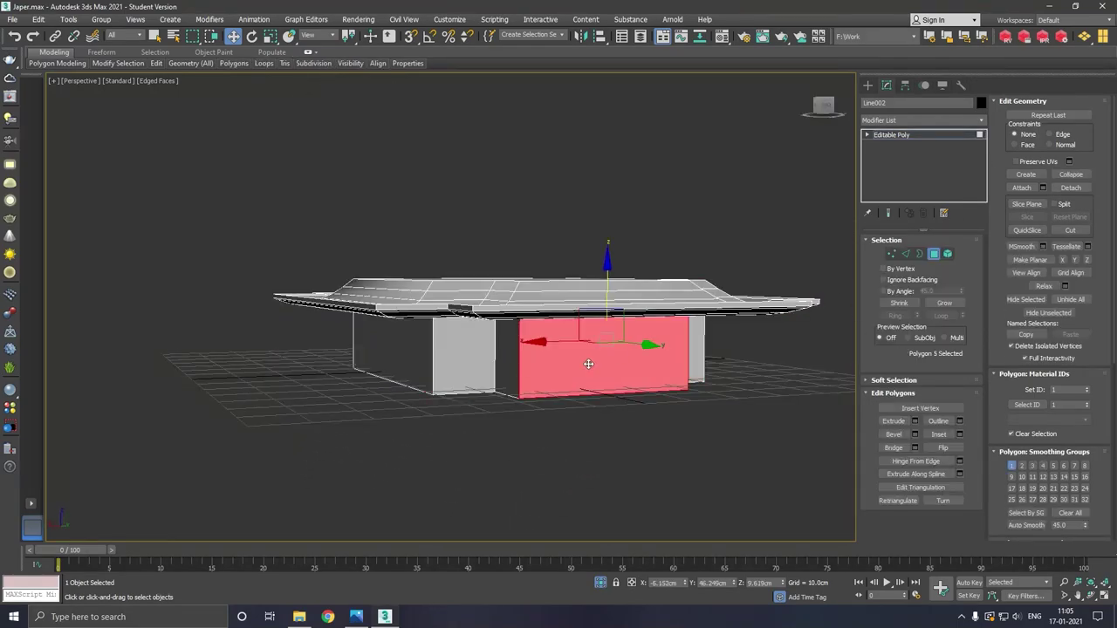
click(509, 369)
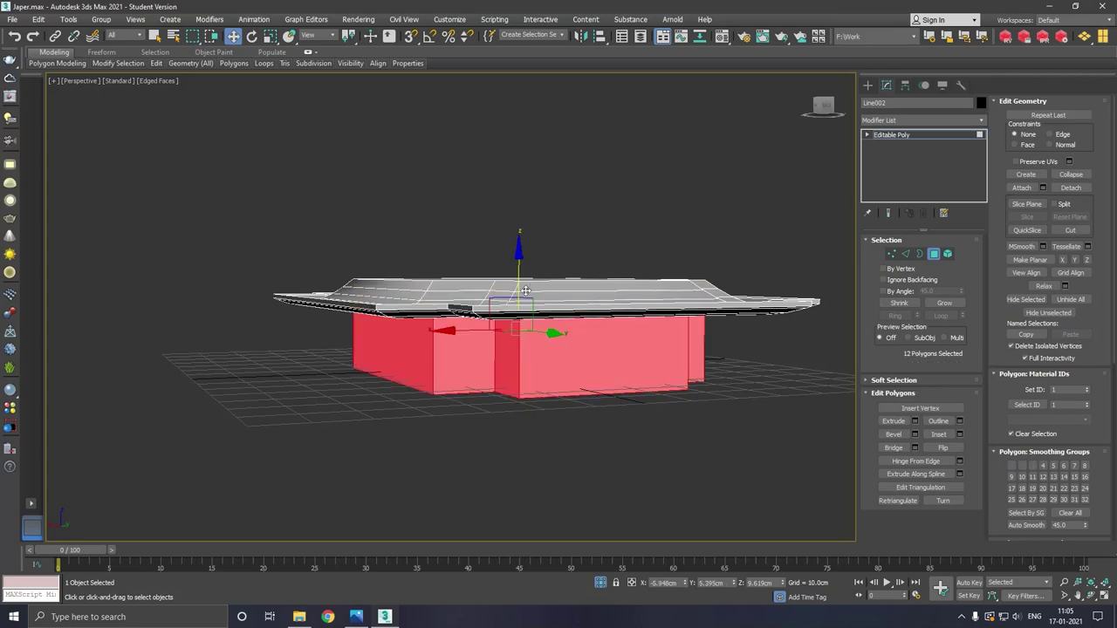
shift+drag(525, 291, 521, 192)
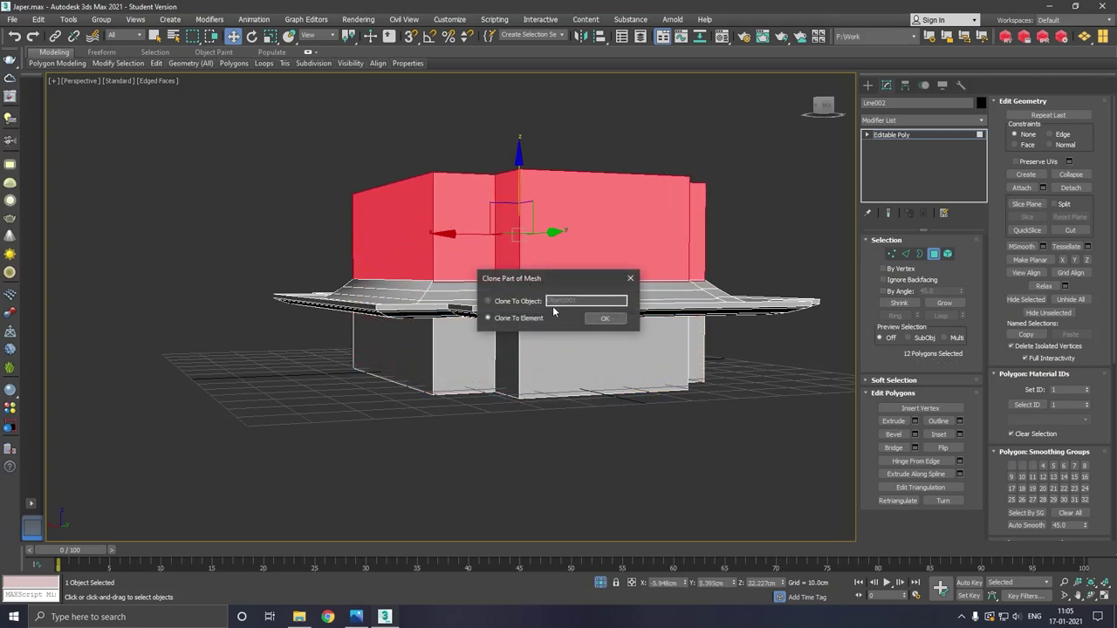
- Clone the copied walls as a new element and nudge them slightly upward
click(602, 318)
mouse_move(590, 277)
alt+middle_down()
mouse_move(611, 278)
mouse_move(607, 296)
alt+middle_up()
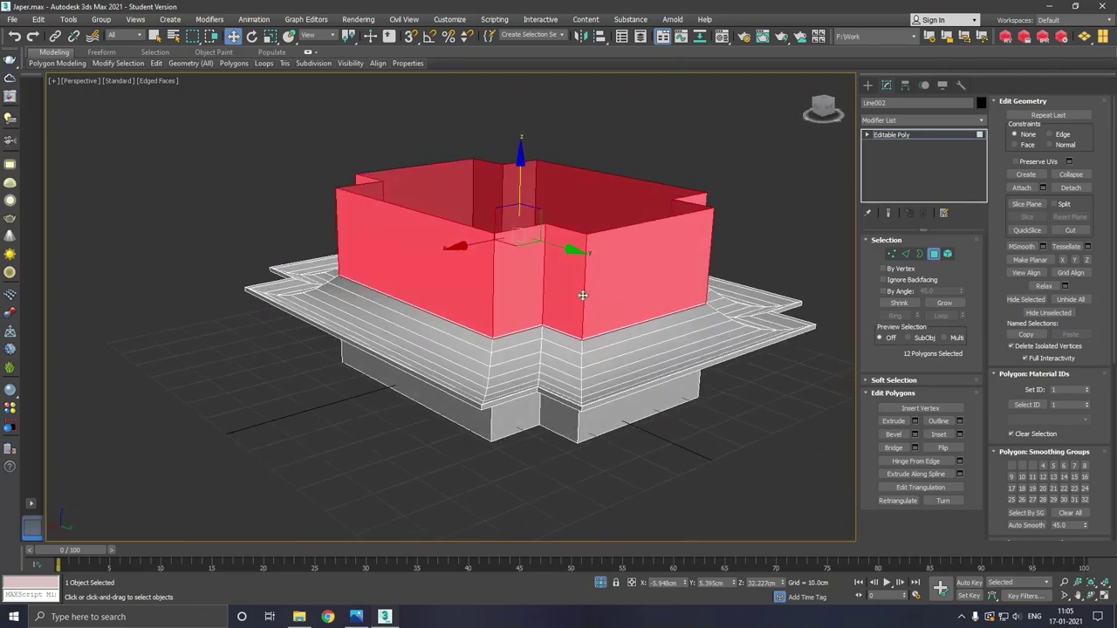
scroll(510, 293, up, 5)
drag(539, 148, 541, 147)
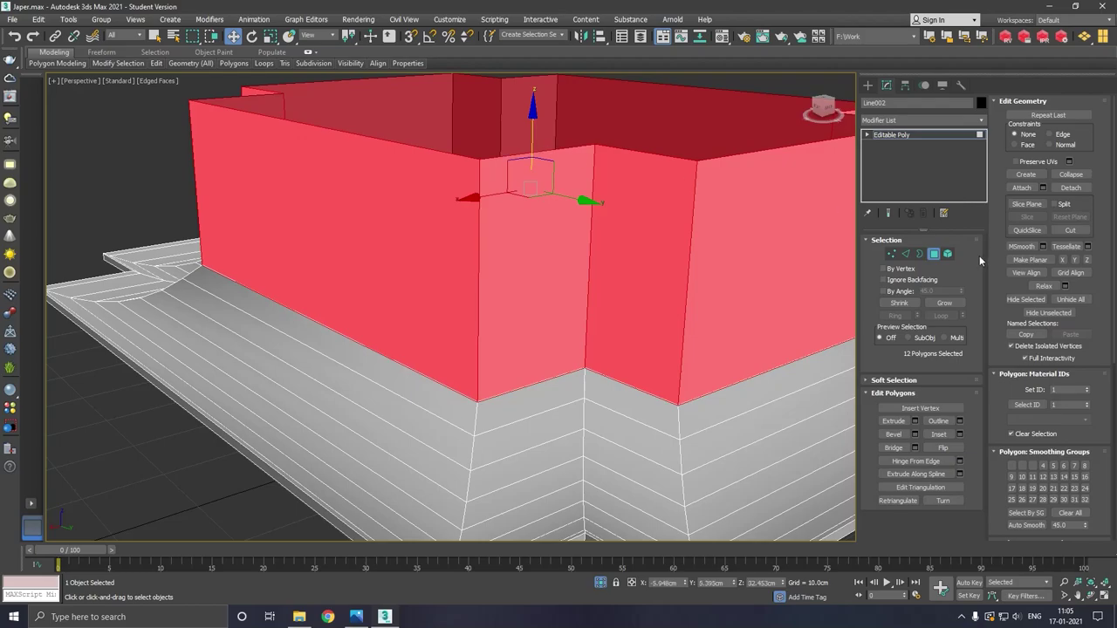
- Cap the top and bottom open borders of the copied wall block
click(914, 253)
click(615, 150)
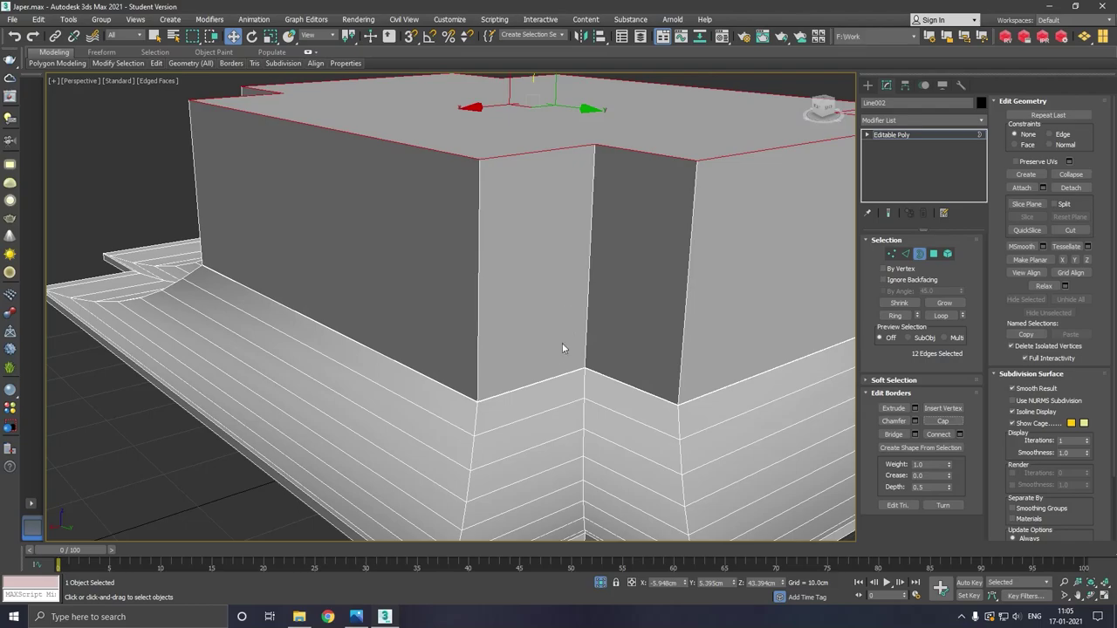
click(558, 380)
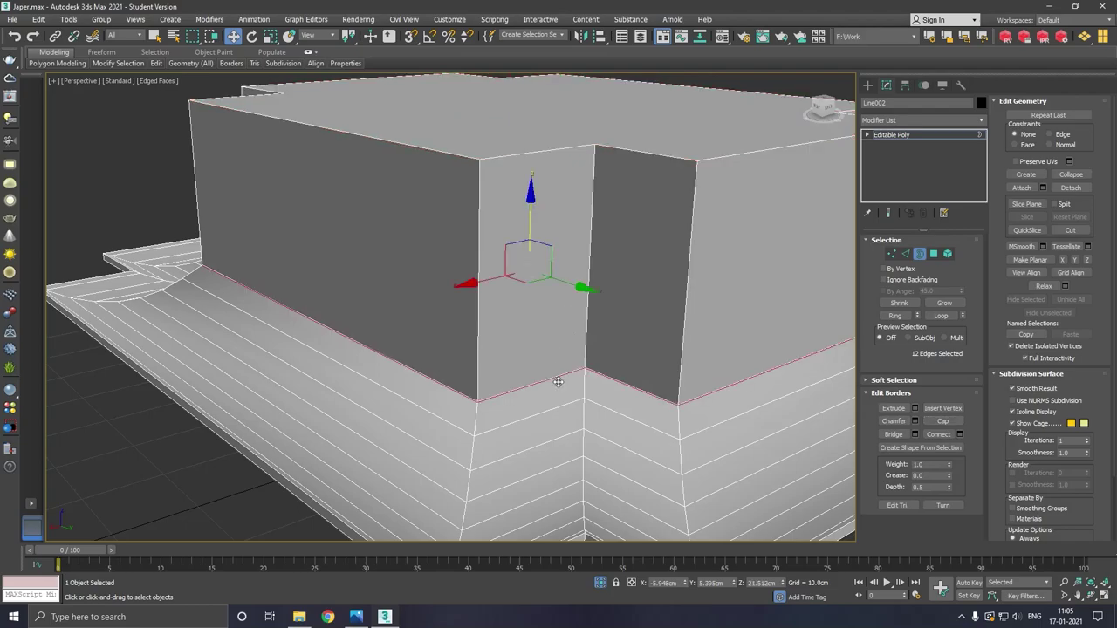
click(936, 420)
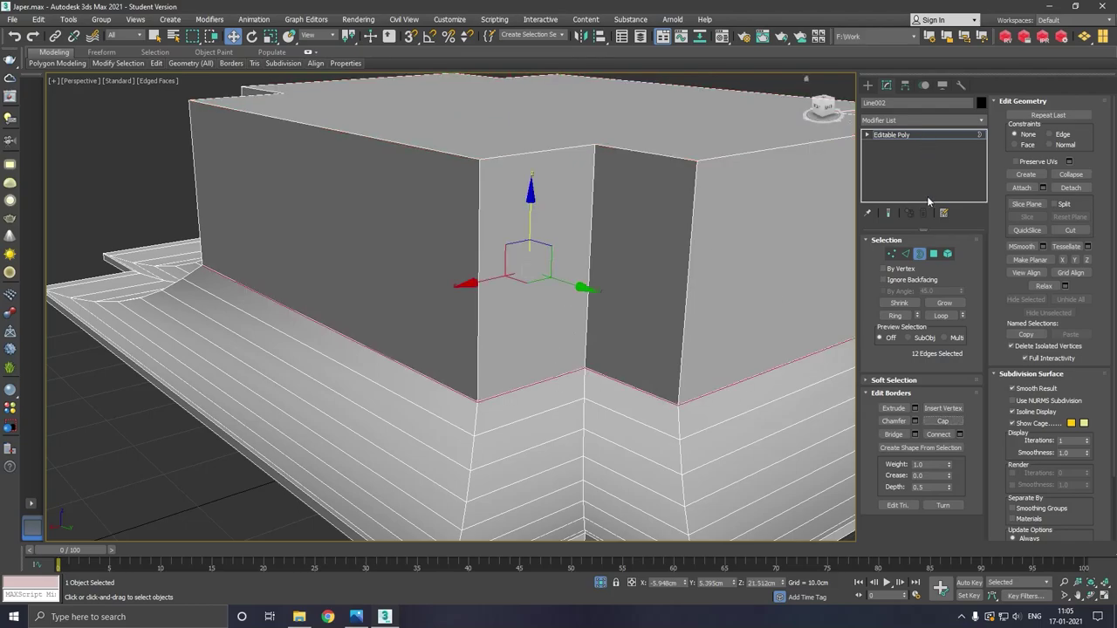
click(948, 254)
- Insert a Swift Loop near the top of the copied upper wall block
click(532, 154)
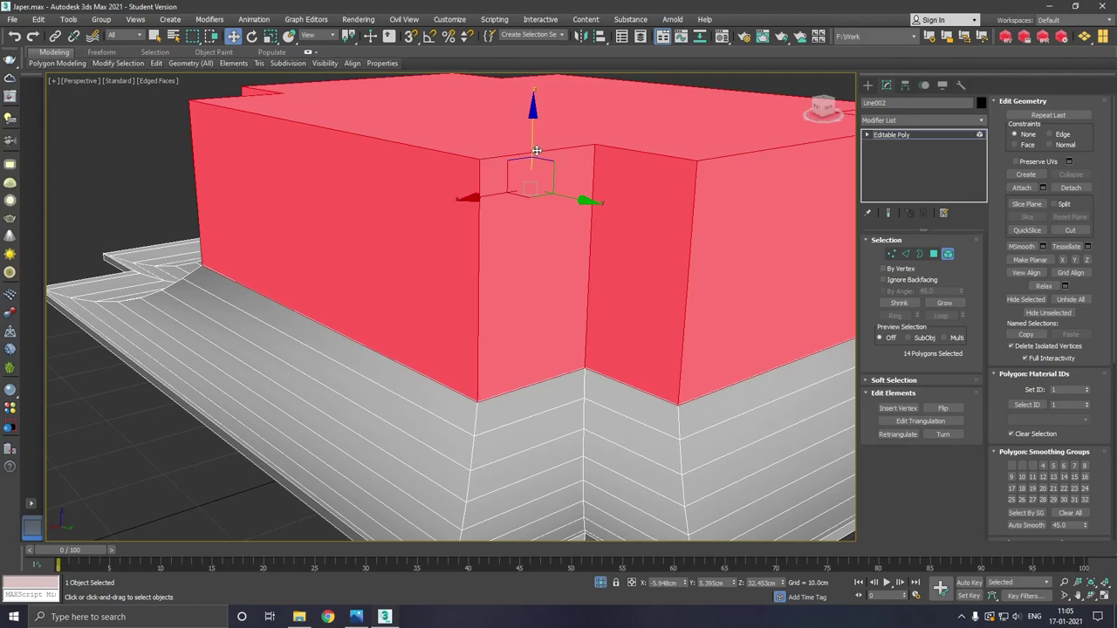
scroll(536, 150, down, 1)
scroll(535, 230, down, 2)
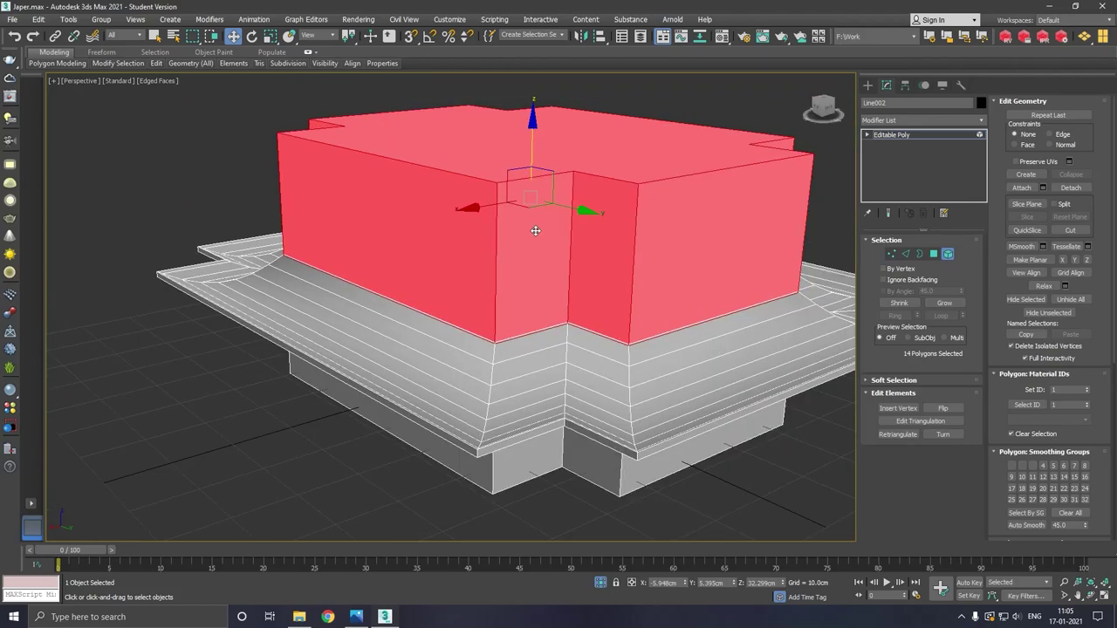
alt+middle_drag(592, 210, 563, 242)
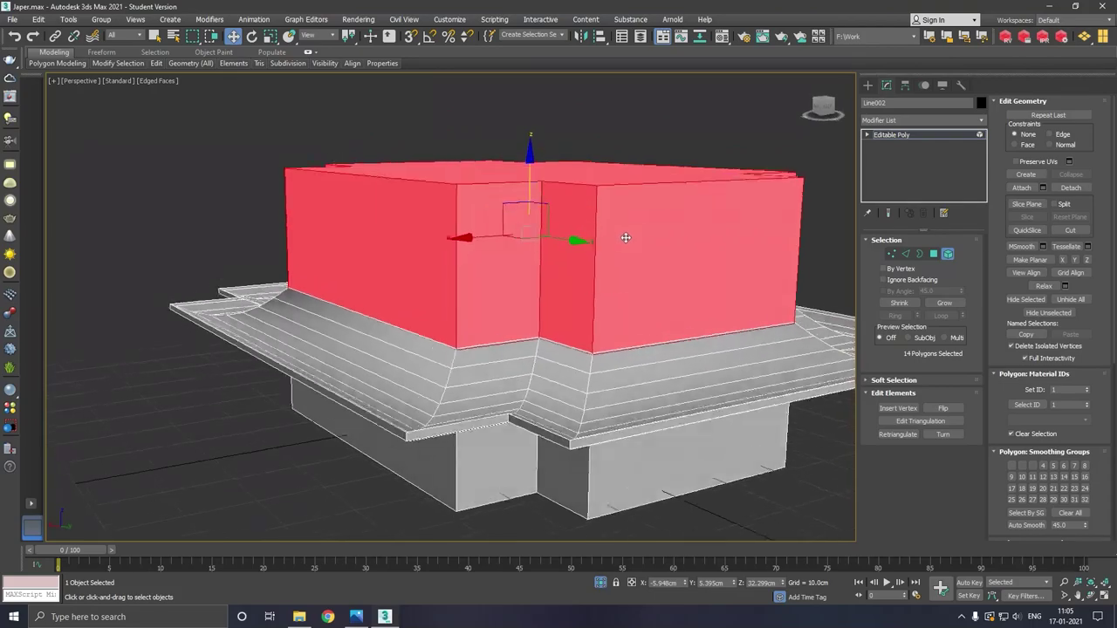
mouse_move(156, 64)
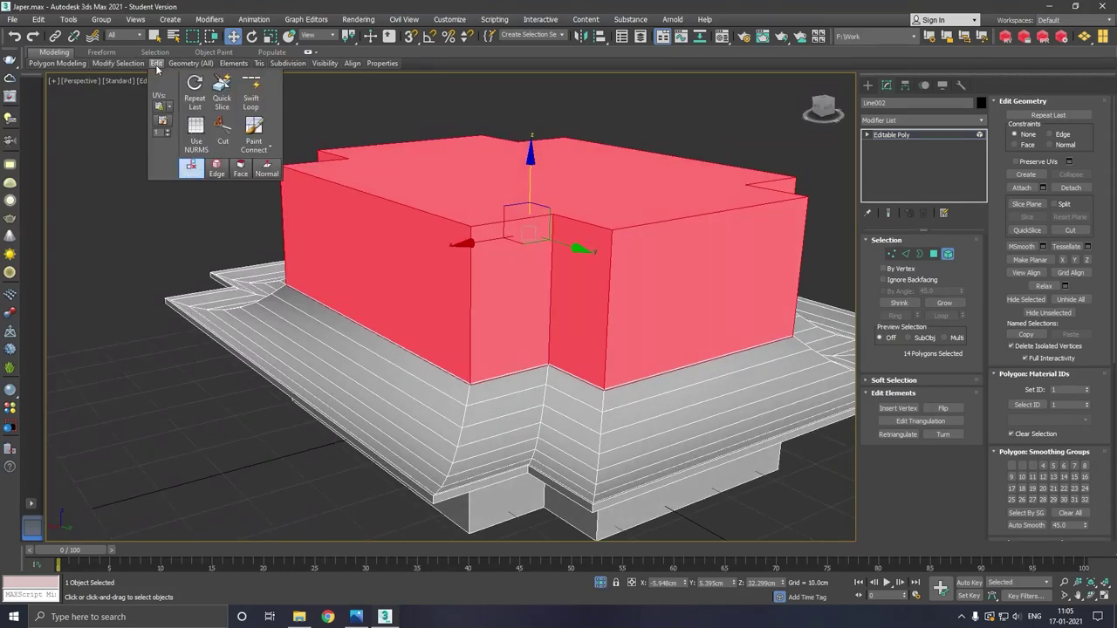
click(252, 93)
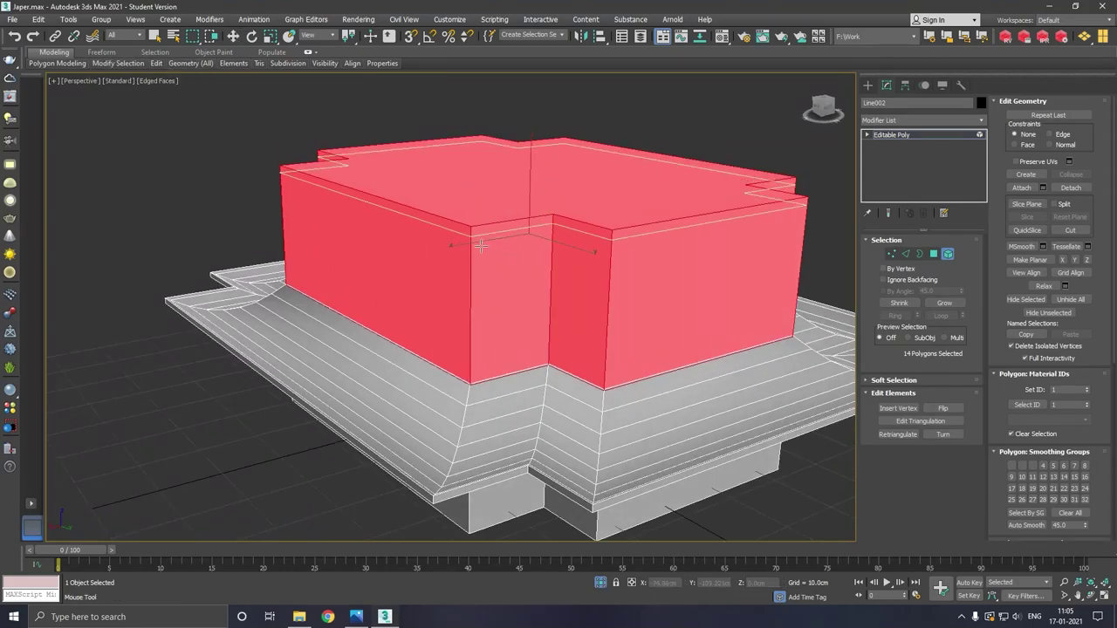
click(476, 237)
right_click(480, 233)
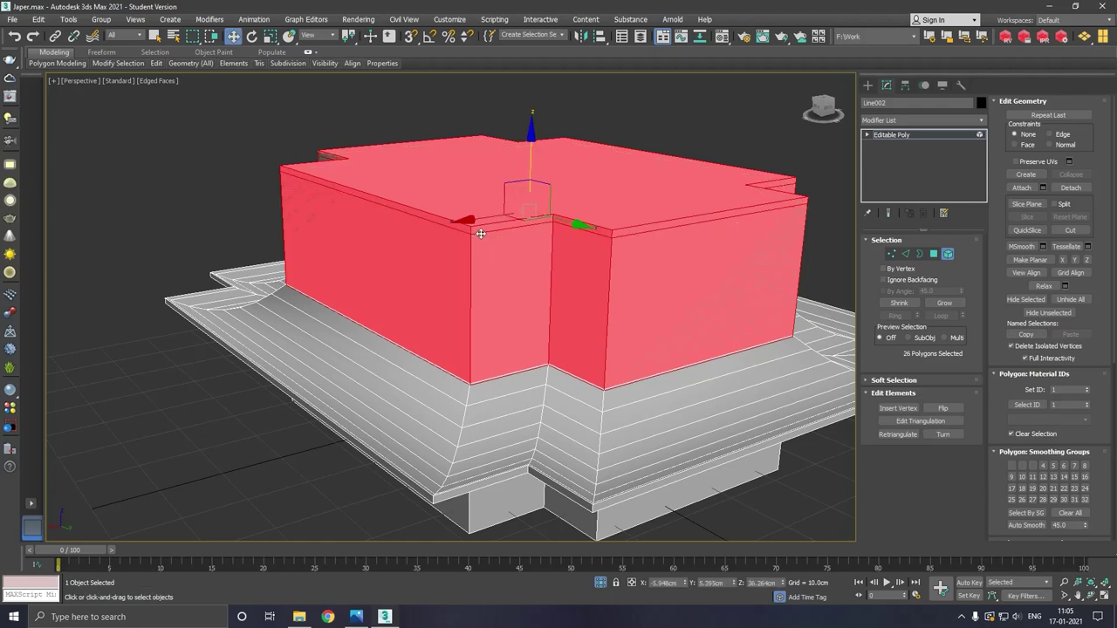
- Loop-select the thin top rim band and extrude it outward 82.83 cm
click(934, 253)
mouse_move(549, 257)
alt+middle_down()
mouse_move(725, 248)
mouse_move(610, 257)
alt+middle_up()
click(559, 111)
alt+middle_drag(643, 163, 597, 160)
click(529, 244)
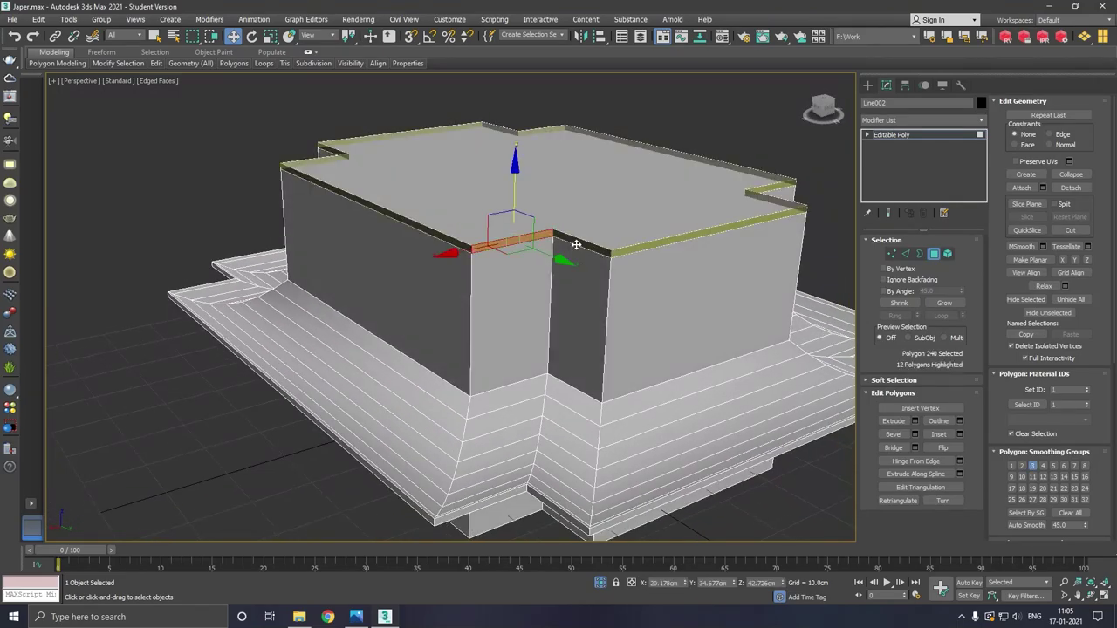
shift+click(592, 243)
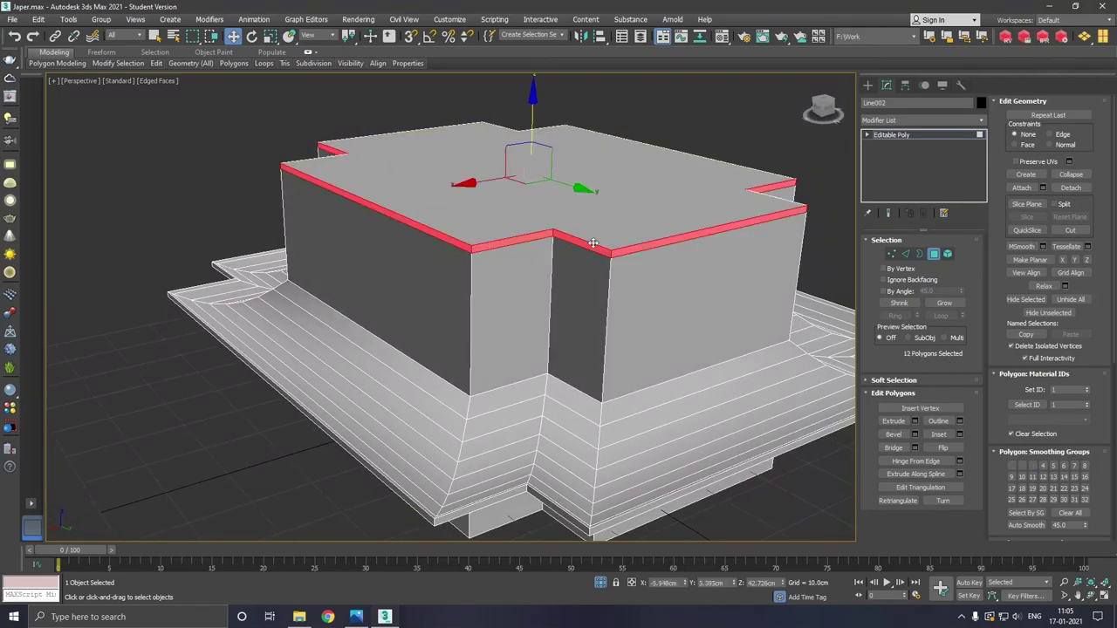
click(913, 421)
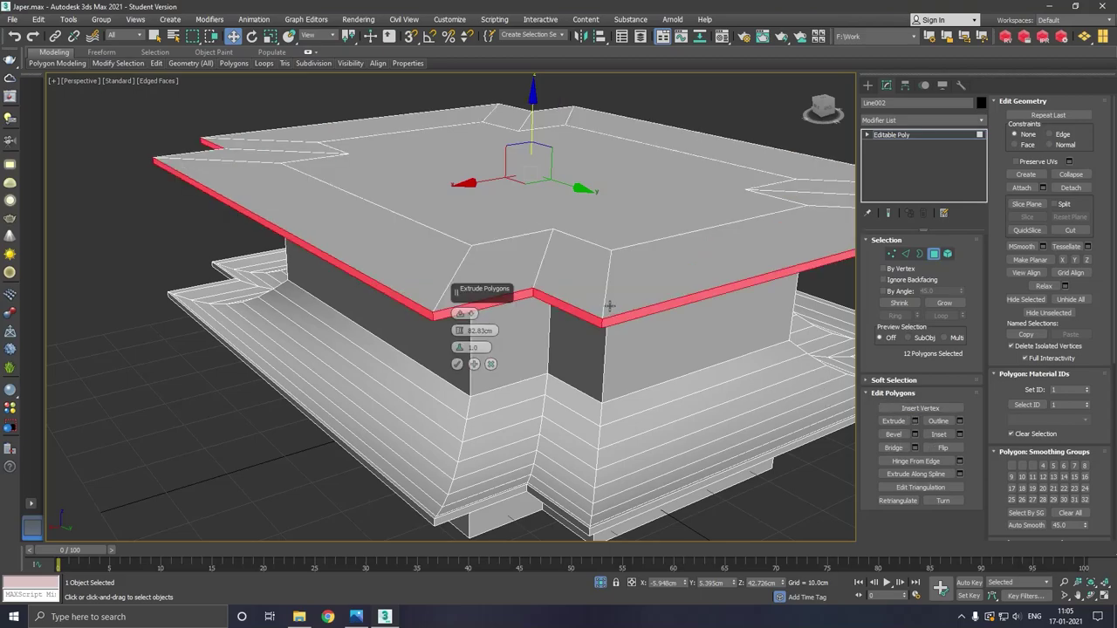
mouse_move(609, 305)
alt+middle_down()
mouse_move(602, 274)
mouse_move(602, 284)
alt+middle_up()
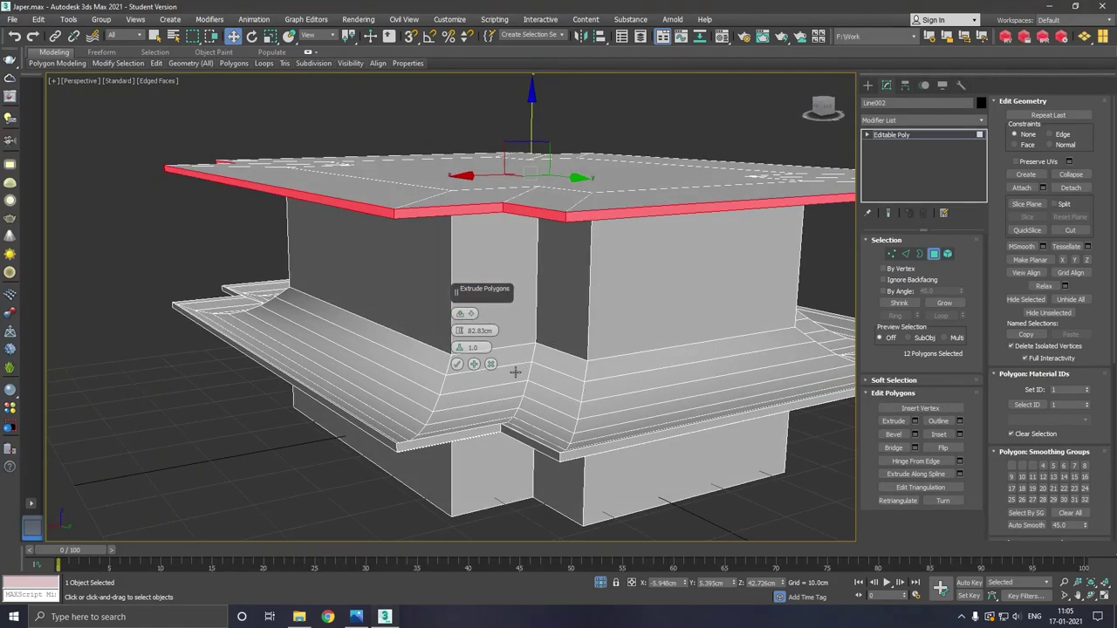
scroll(515, 372, down, 5)
mouse_move(597, 356)
alt+middle_down()
mouse_move(623, 332)
mouse_move(597, 346)
mouse_move(576, 340)
alt+middle_up()
scroll(531, 397, up, 4)
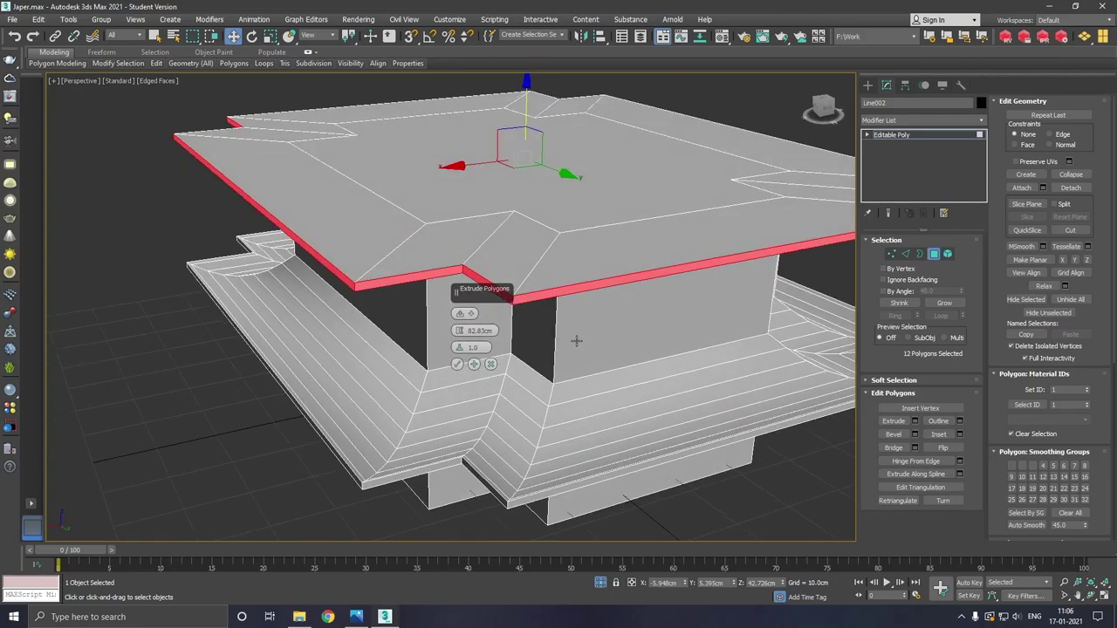
- Confirm the 82.83 cm eave extrusion and lower the eave slab slightly
click(456, 365)
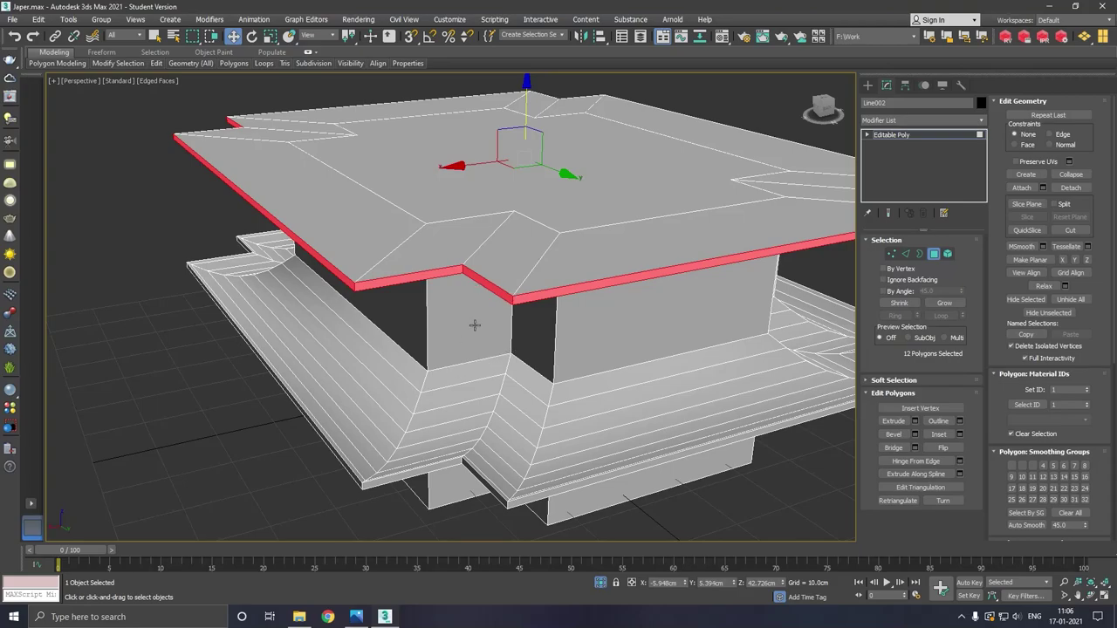
mouse_move(474, 324)
alt+middle_down()
mouse_move(468, 312)
mouse_move(484, 309)
alt+middle_up()
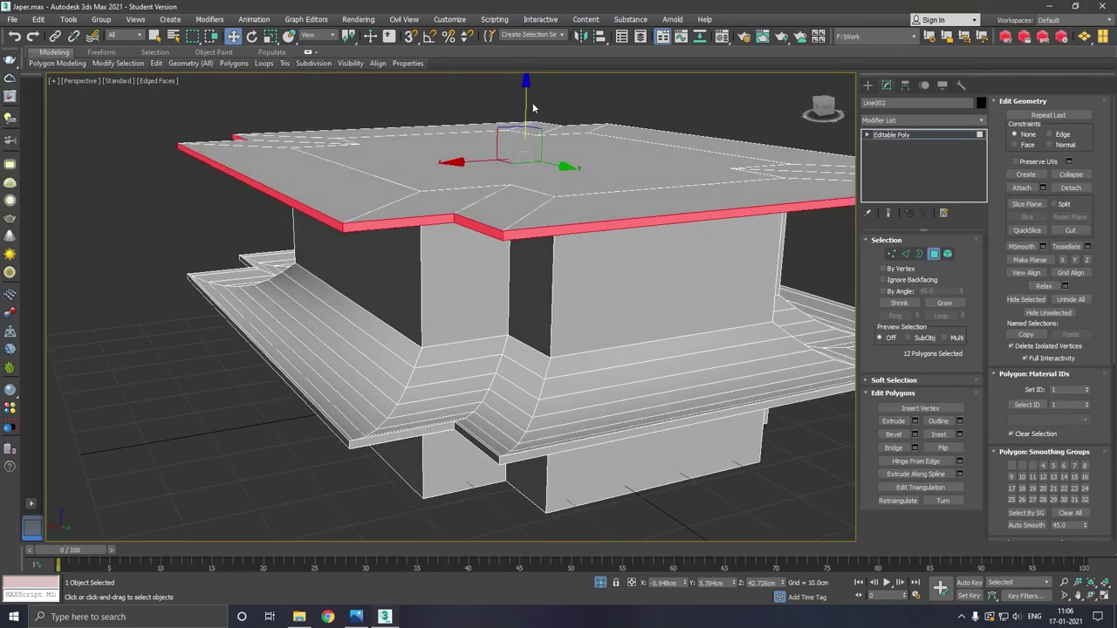
drag(533, 107, 557, 180)
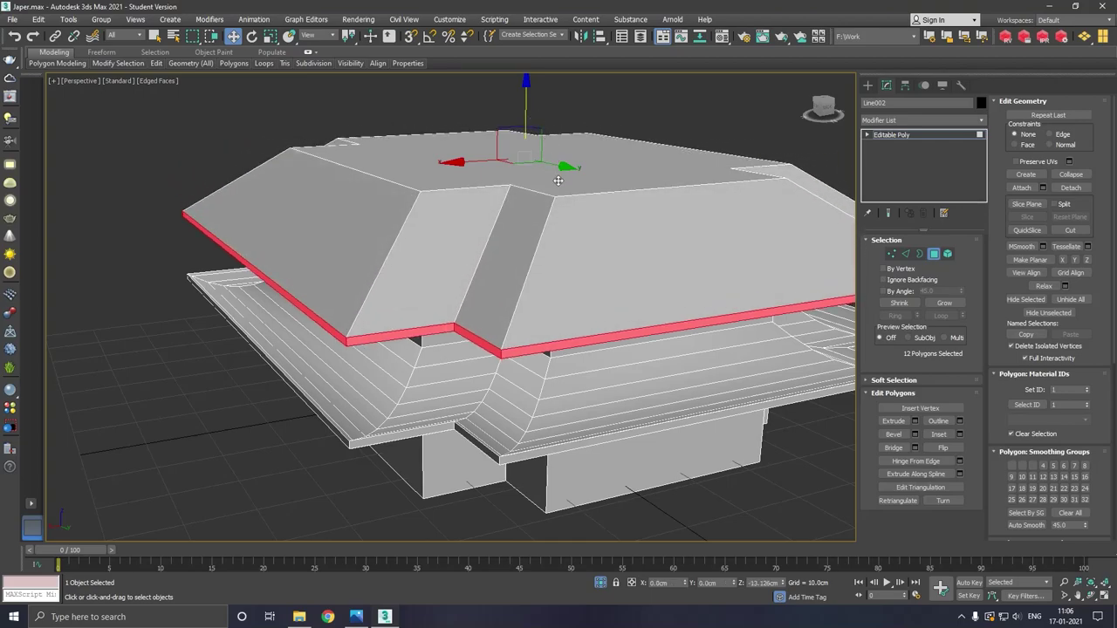
mouse_move(191, 64)
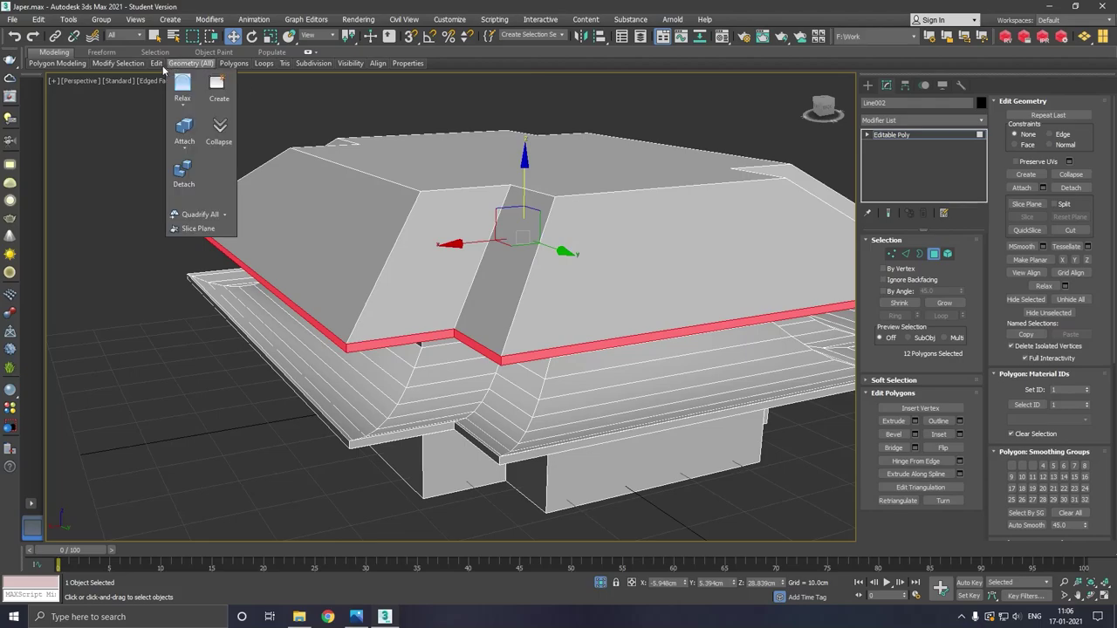
click(262, 96)
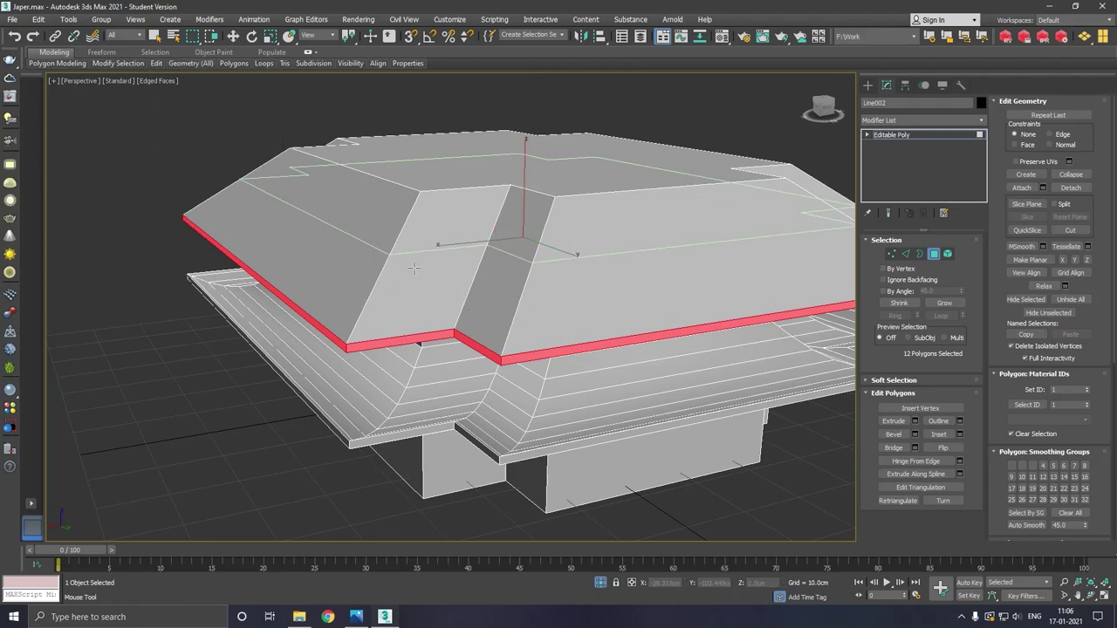
- Ring-select the upper roof's sloped edges, Connect them into a new loop, and move it down
click(907, 254)
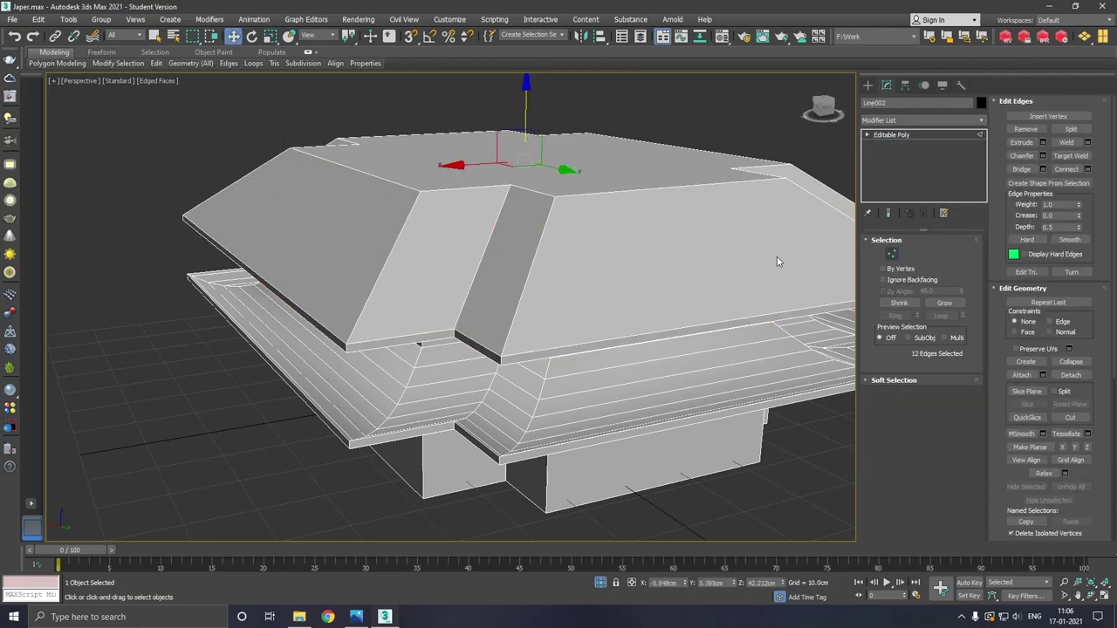
click(391, 257)
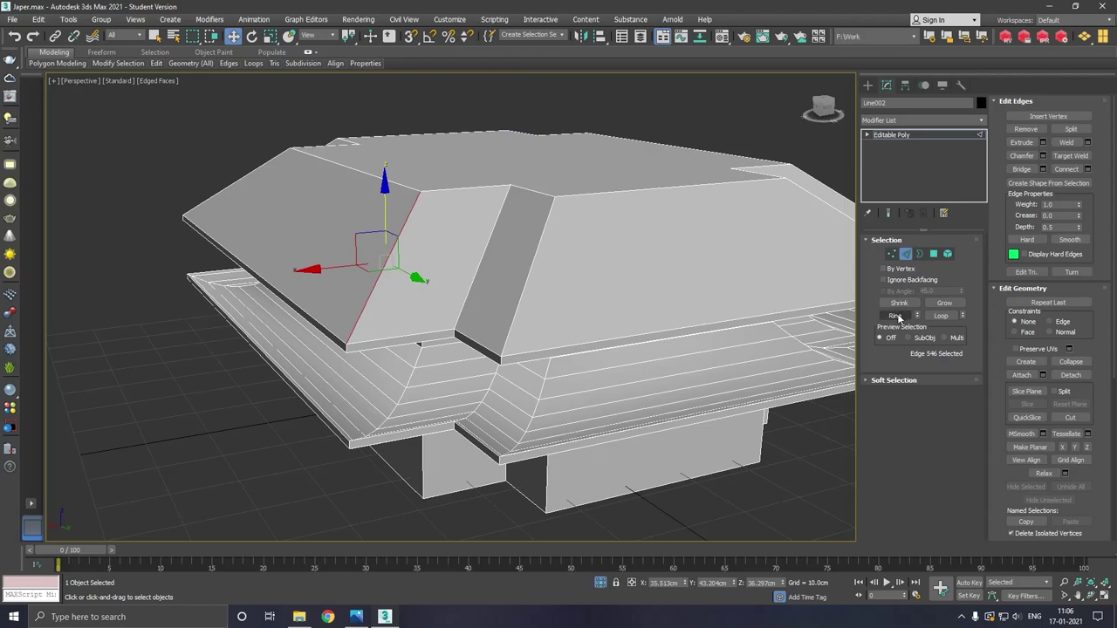
click(895, 315)
mouse_move(651, 287)
alt+middle_down()
mouse_move(647, 256)
mouse_move(677, 246)
alt+middle_up()
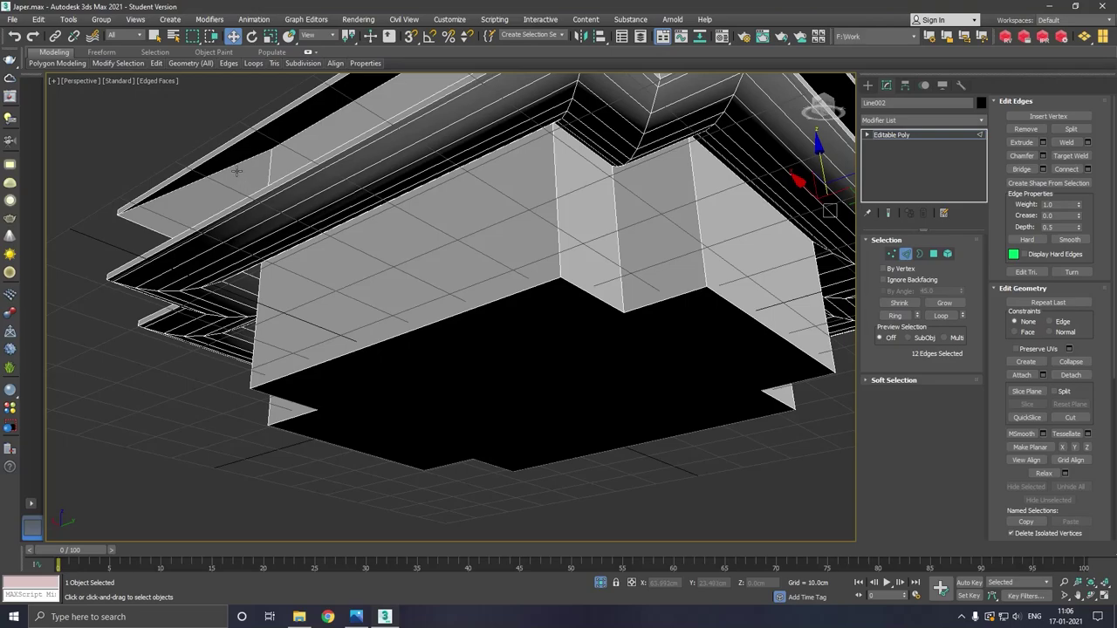
alt+middle_drag(302, 175, 524, 262)
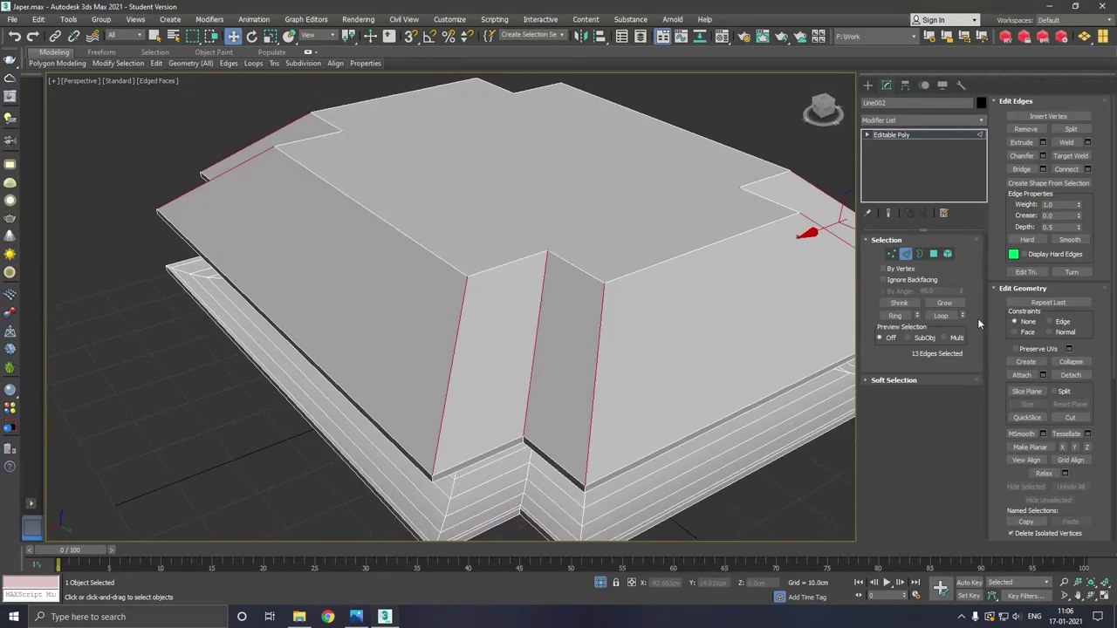
click(895, 315)
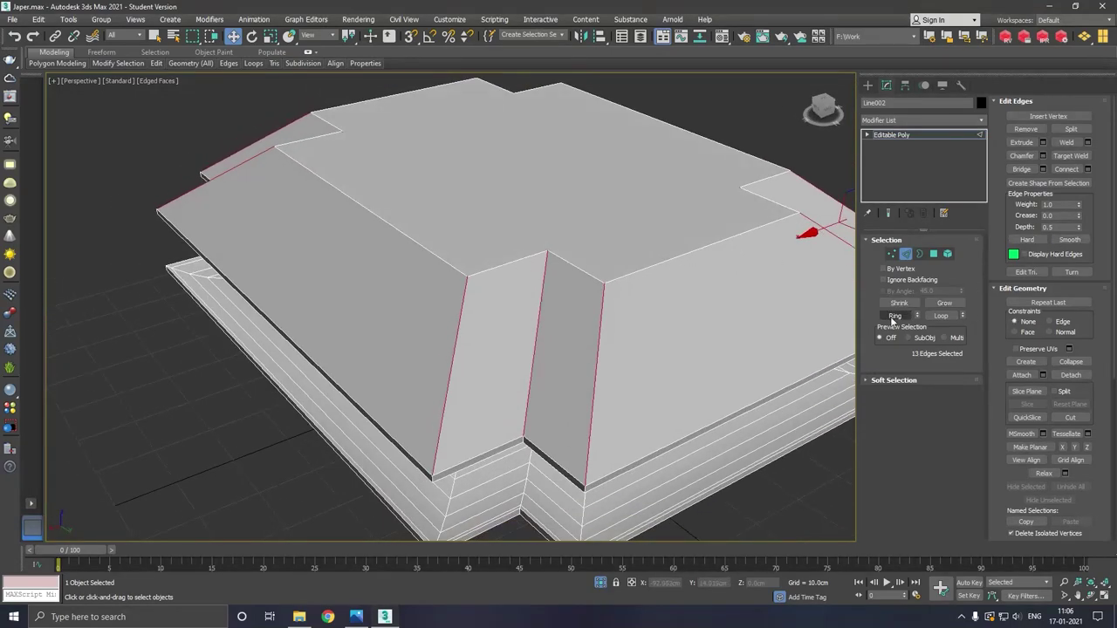
click(1079, 168)
mouse_move(615, 242)
alt+middle_down()
mouse_move(555, 247)
mouse_move(545, 212)
mouse_move(546, 223)
alt+middle_up()
drag(528, 140, 540, 171)
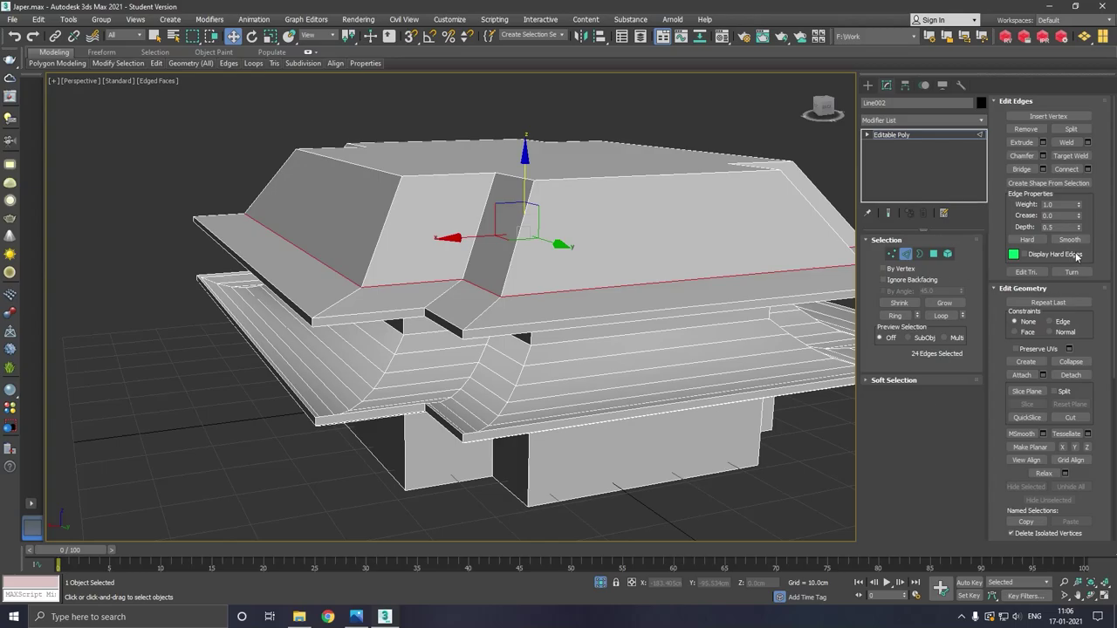
- Chamfer the new loop with several segments to curve the upper roof profile
click(1042, 155)
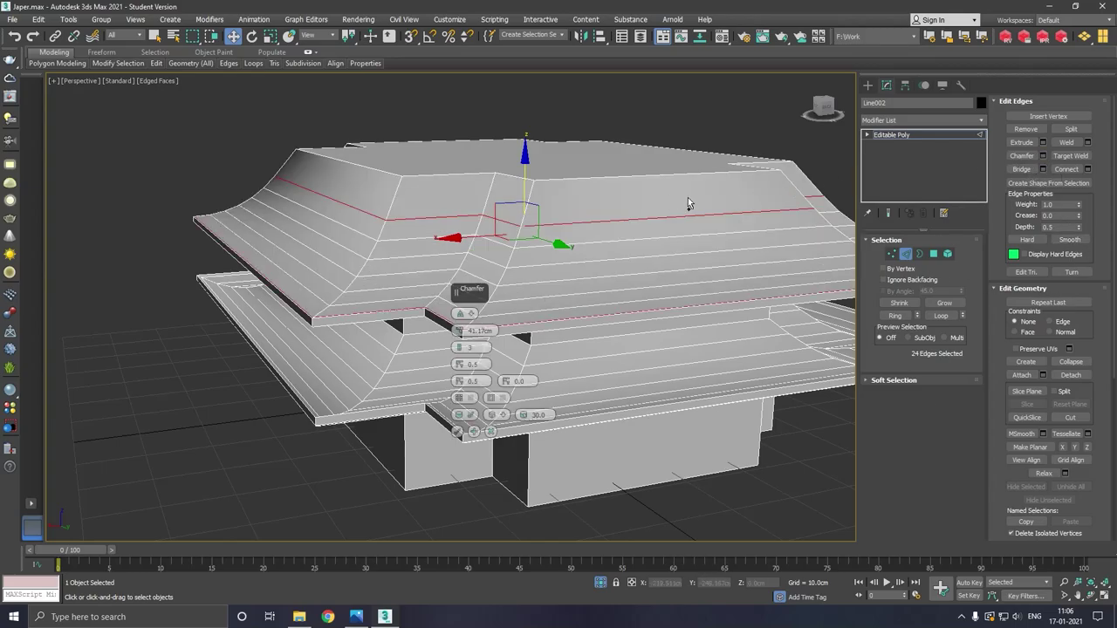
mouse_move(688, 204)
alt+middle_down()
mouse_move(690, 179)
mouse_move(787, 181)
mouse_move(707, 184)
alt+middle_up()
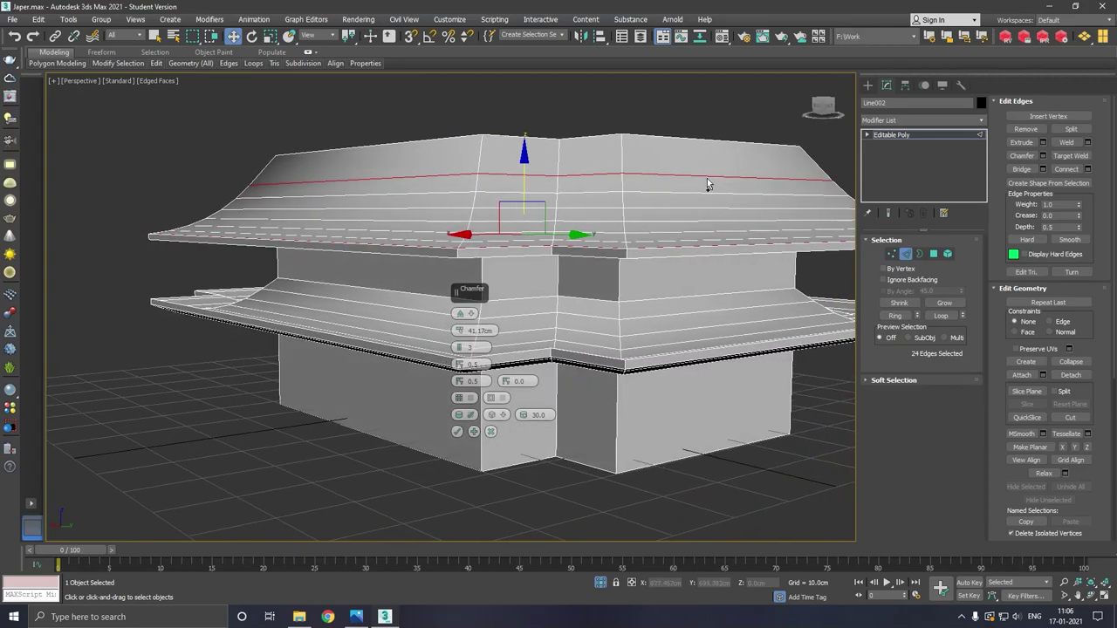
mouse_move(620, 347)
alt+middle_down()
mouse_move(563, 349)
mouse_move(584, 354)
mouse_move(524, 381)
mouse_move(536, 394)
alt+middle_up()
click(457, 432)
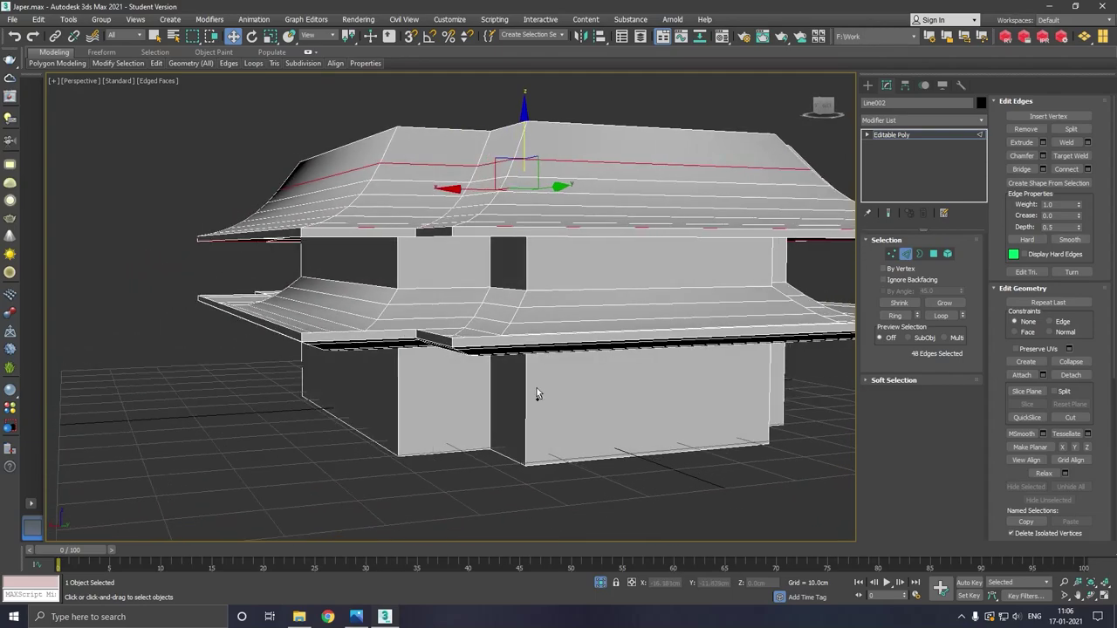
- In Left view, box-select the upper roof's vertices and raise them slightly
key(l)
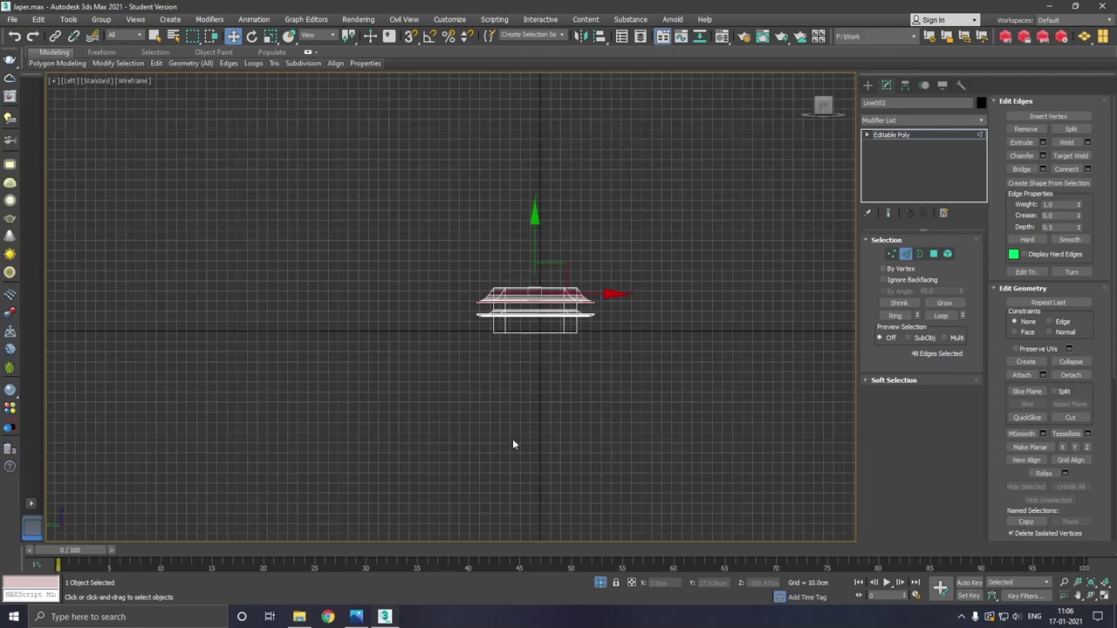
scroll(557, 305, up, 5)
scroll(557, 304, up, 3)
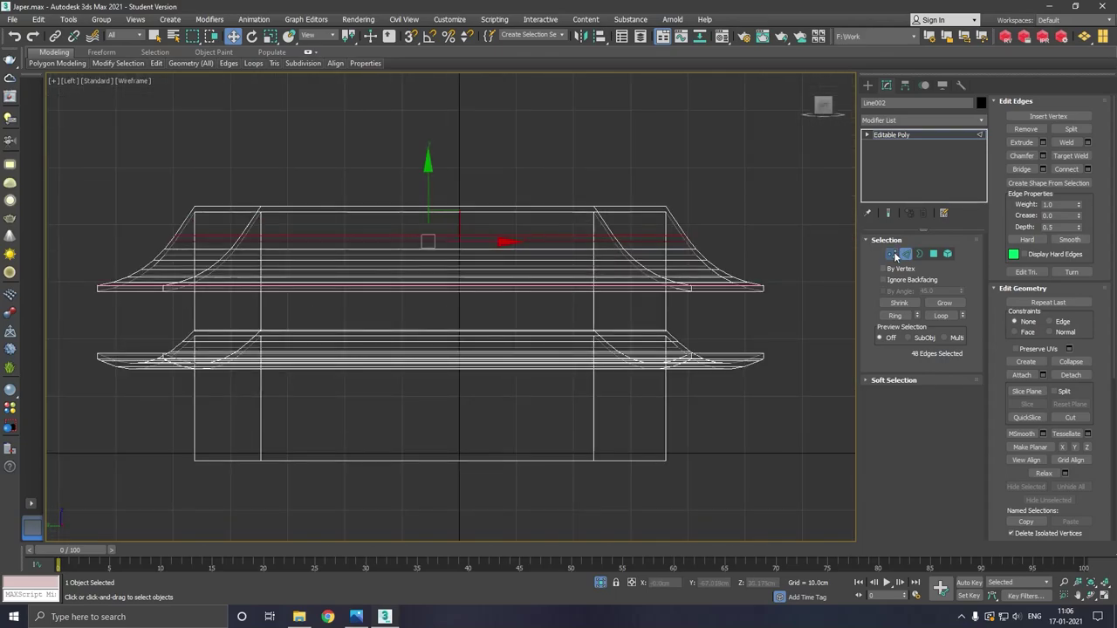
key(1)
scroll(188, 235, down, 2)
drag(75, 167, 494, 251)
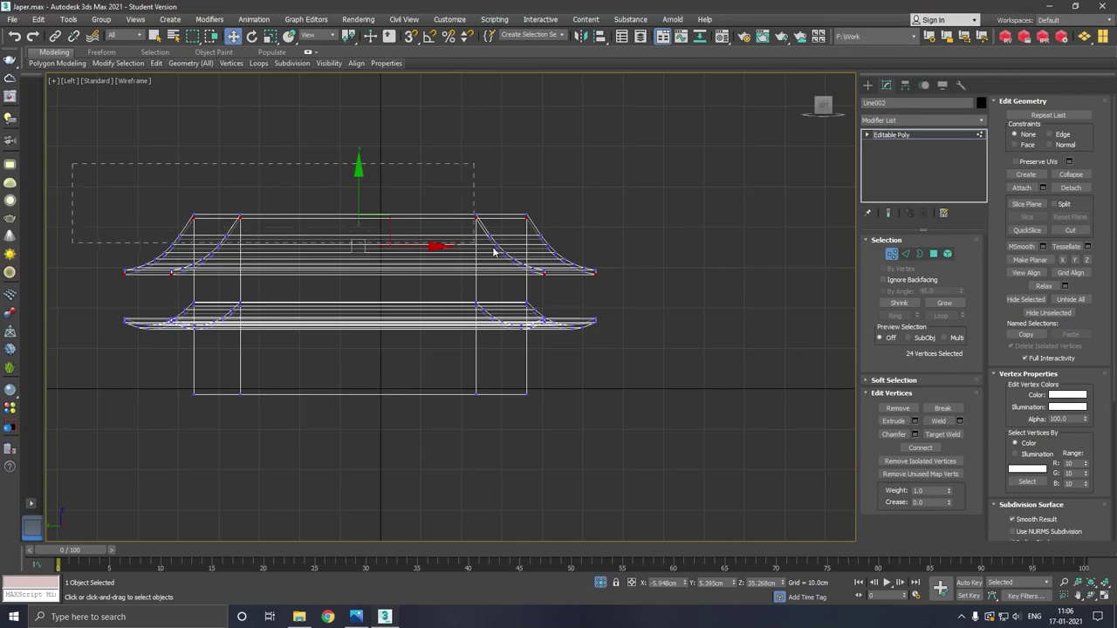
drag(636, 294, 635, 293)
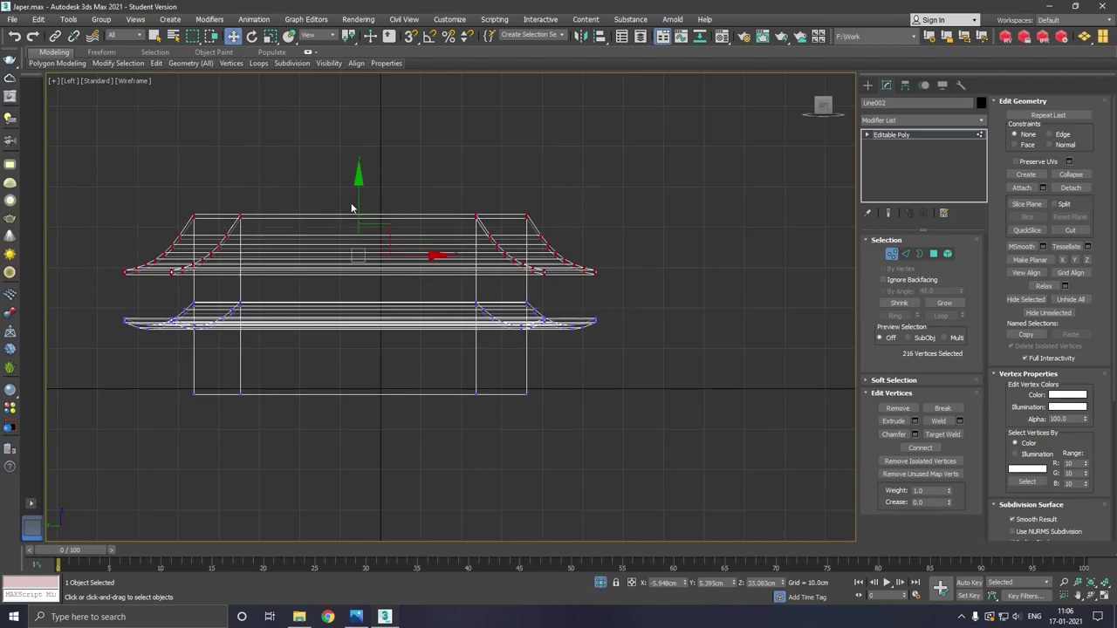
drag(361, 212, 358, 199)
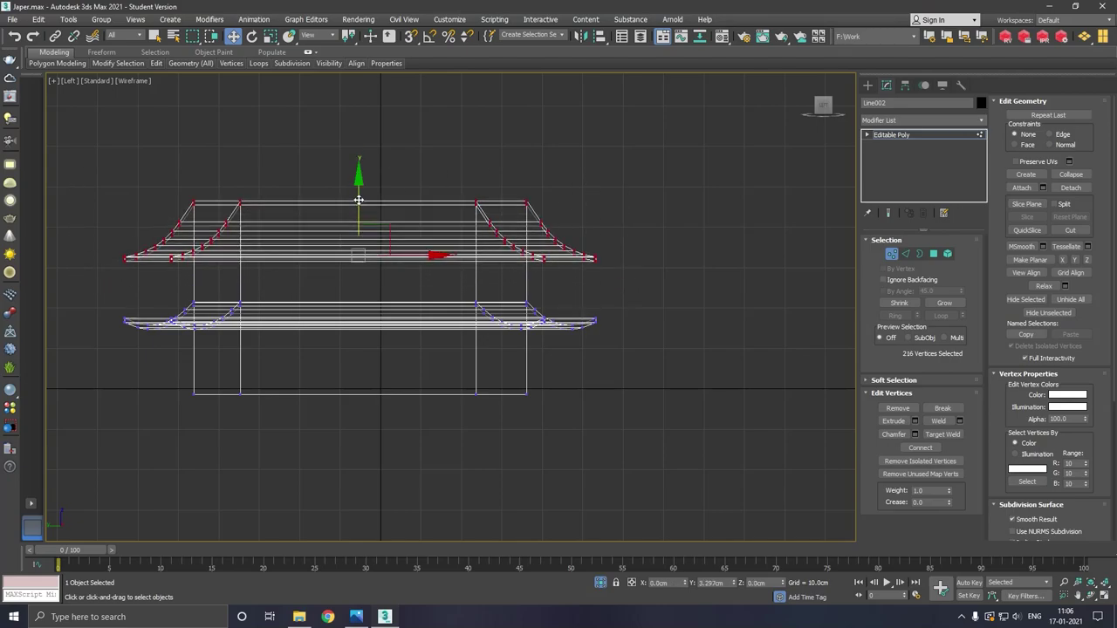
key(p)
mouse_move(381, 249)
alt+middle_down()
mouse_move(430, 311)
mouse_move(418, 319)
mouse_move(412, 306)
alt+middle_up()
- Shift-move the upper wall face ring above the top roof, cloning it as a new element
click(925, 134)
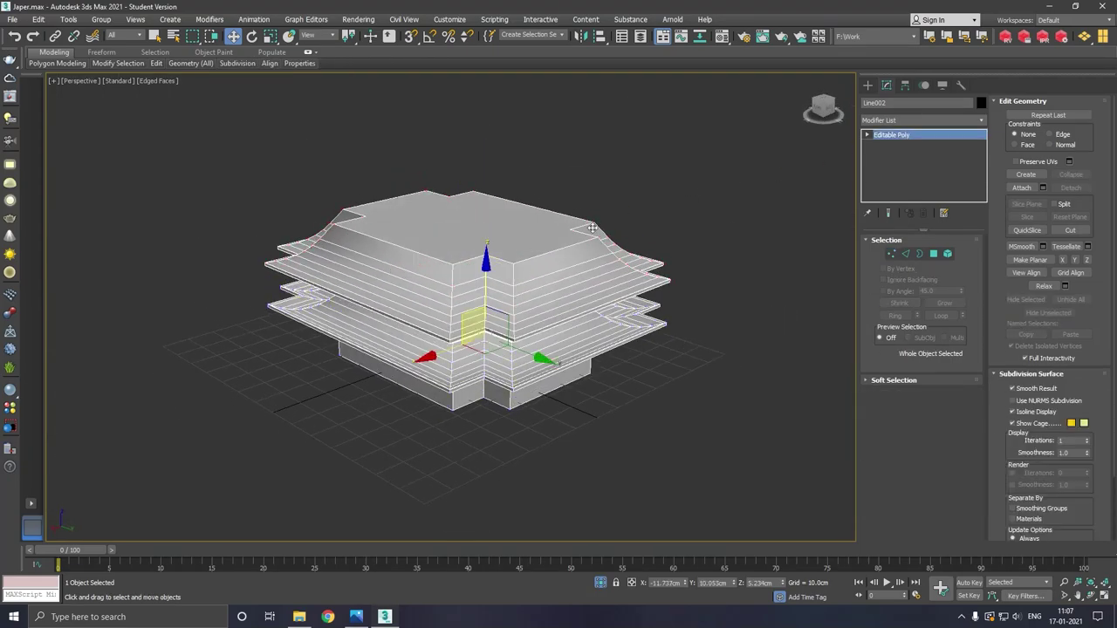
click(932, 254)
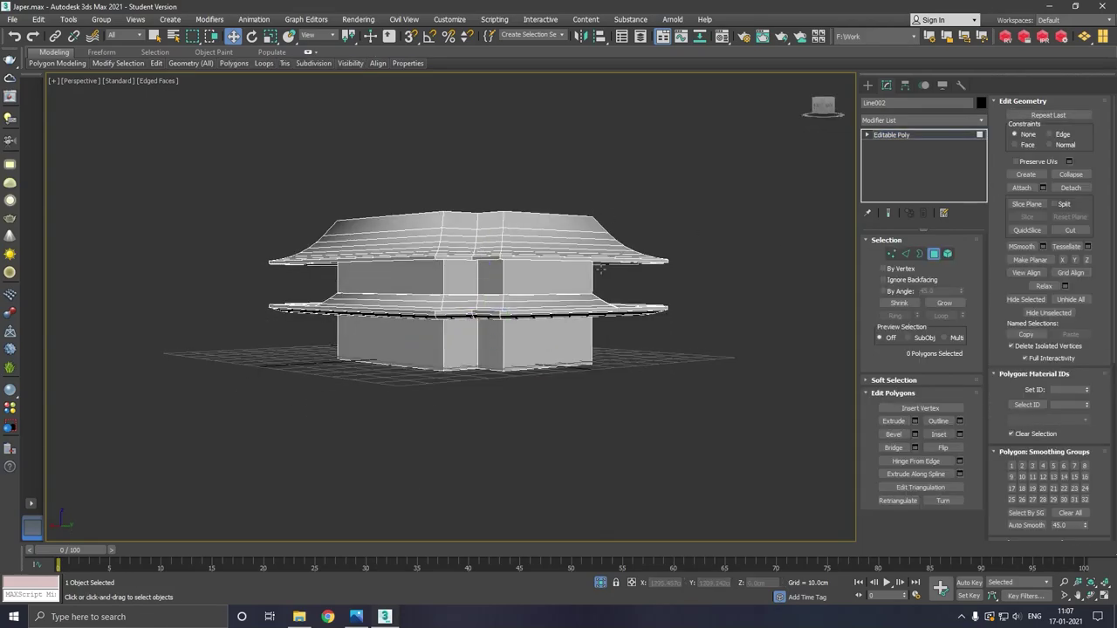
click(526, 279)
shift+click(489, 283)
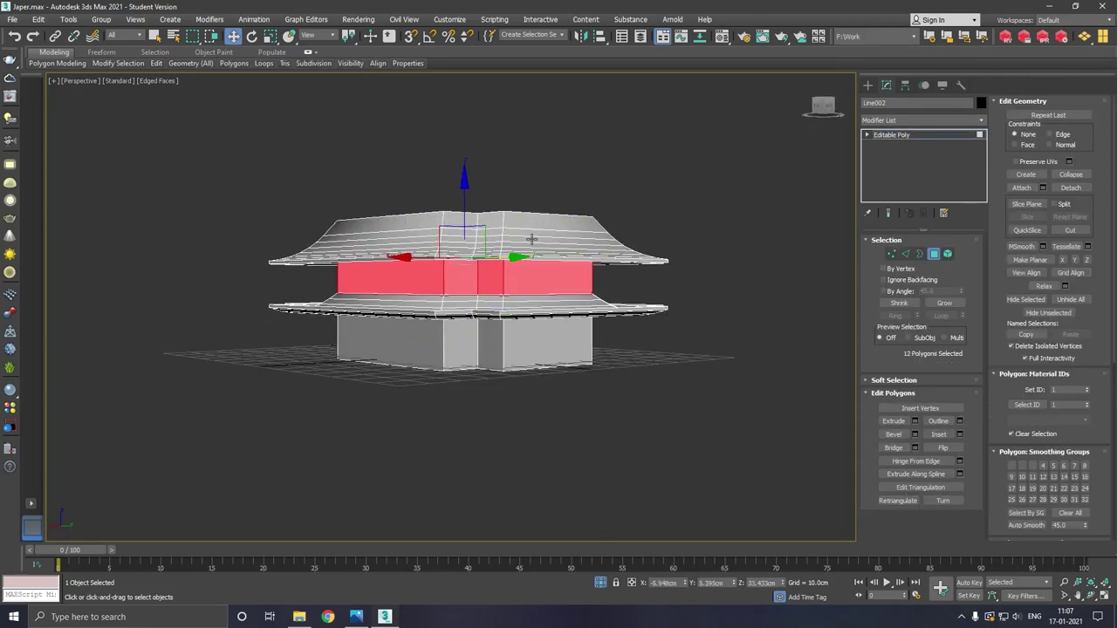
shift+drag(471, 228, 501, 214)
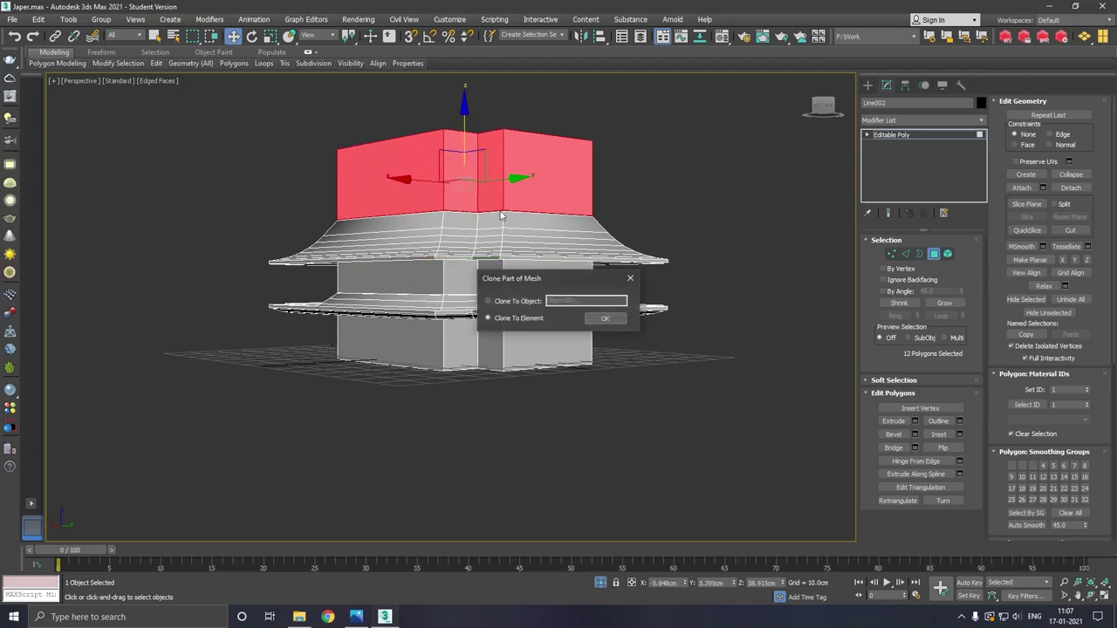
click(601, 319)
mouse_move(600, 320)
alt+middle_down()
mouse_move(642, 333)
mouse_move(552, 317)
mouse_move(537, 377)
alt+middle_up()
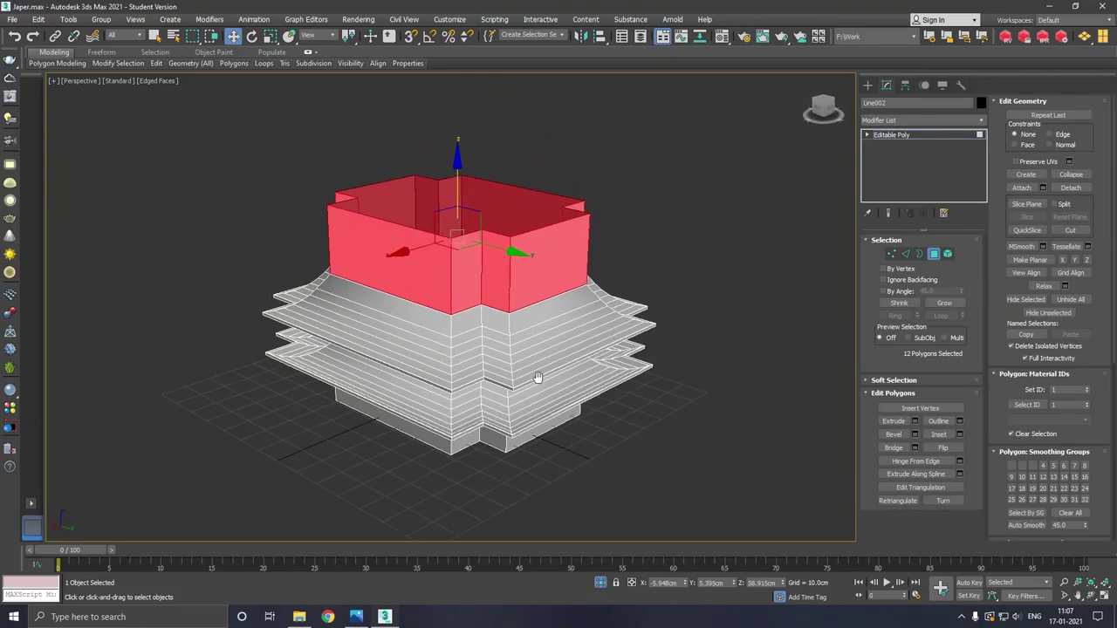
- Cap the new block's open top rim and select the block as an element
click(918, 253)
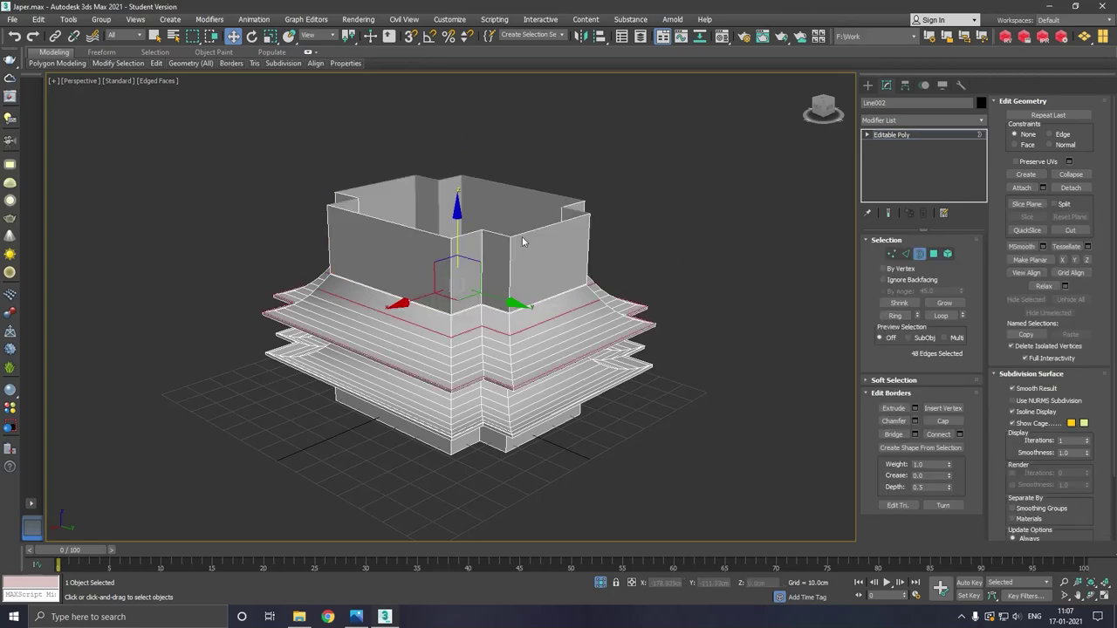
click(547, 249)
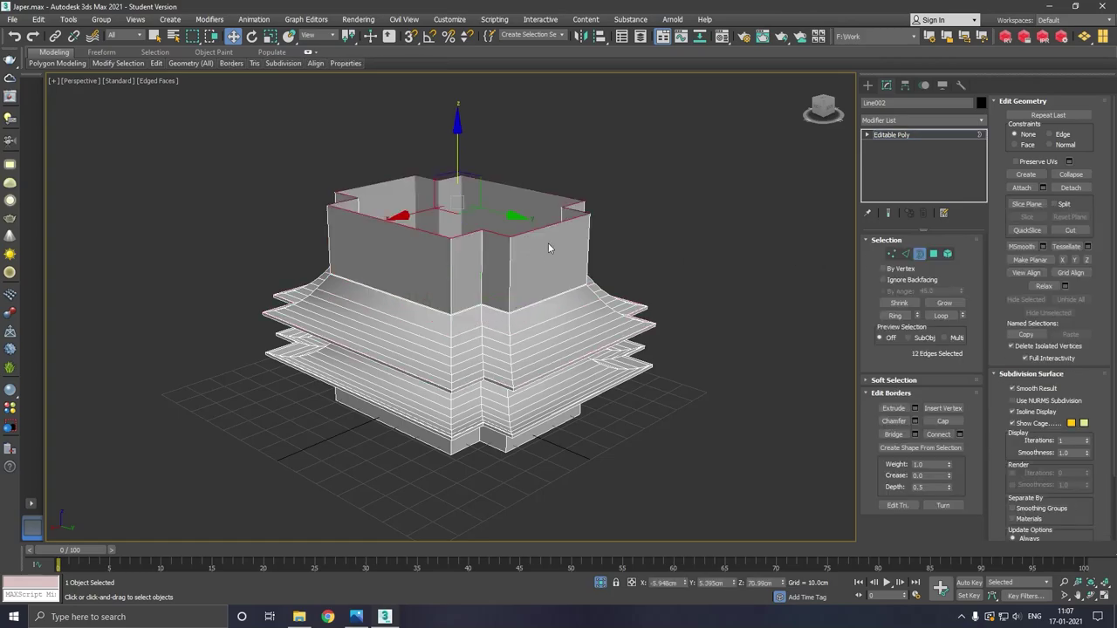
click(942, 420)
click(483, 309)
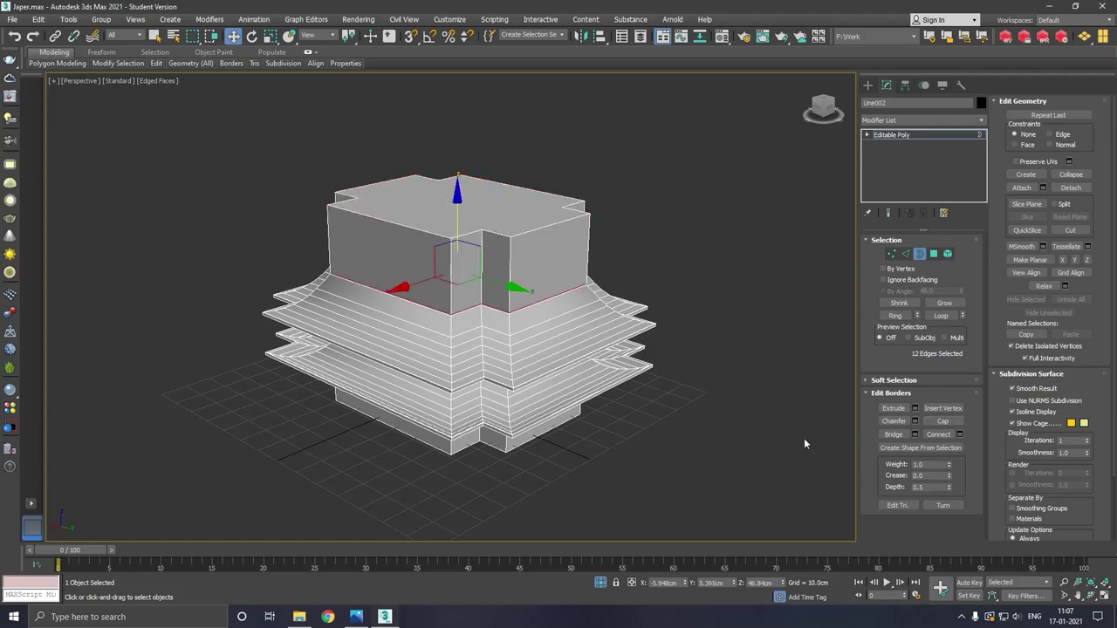
click(947, 253)
scroll(489, 270, up, 3)
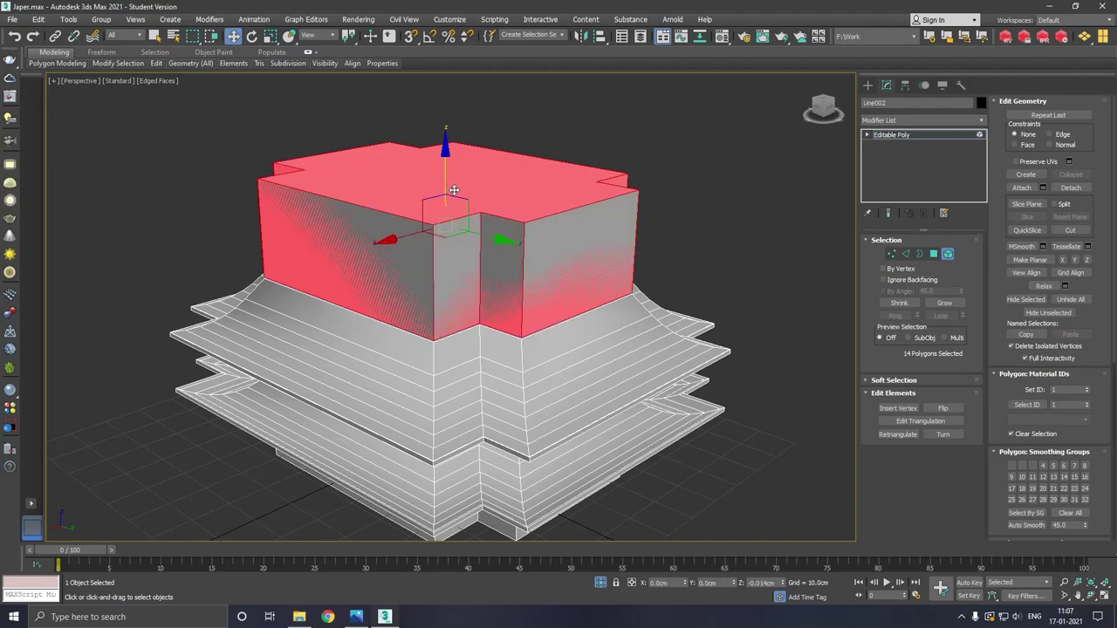
- Deselect the top block and select the upper and lower roof tiers as elements
drag(450, 189, 451, 191)
click(708, 247)
scroll(578, 303, down, 3)
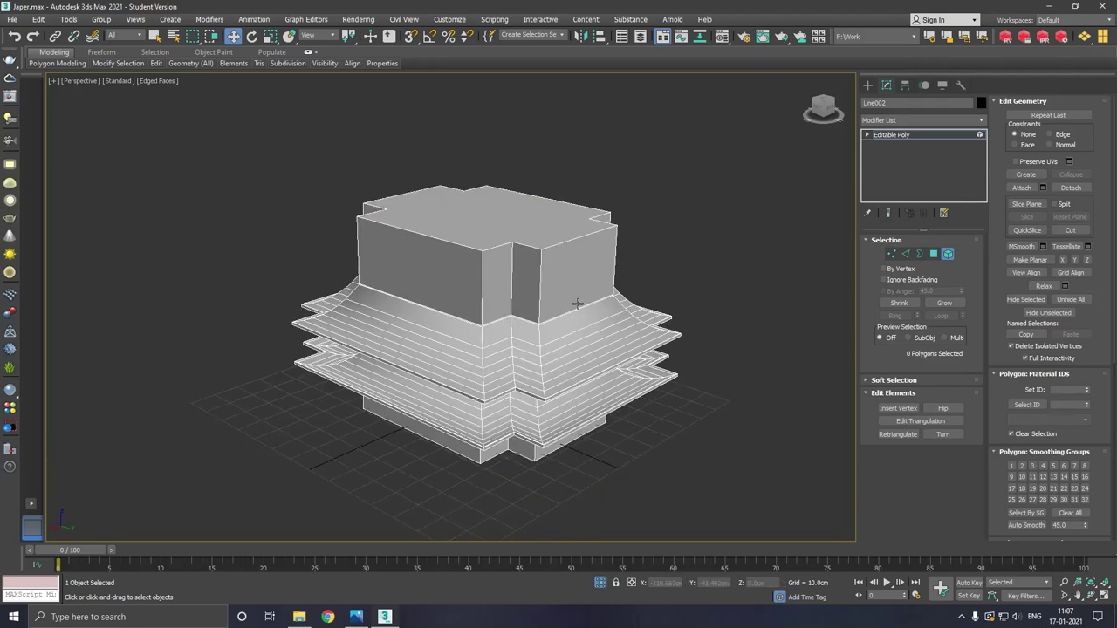
scroll(576, 302, up, 2)
click(947, 253)
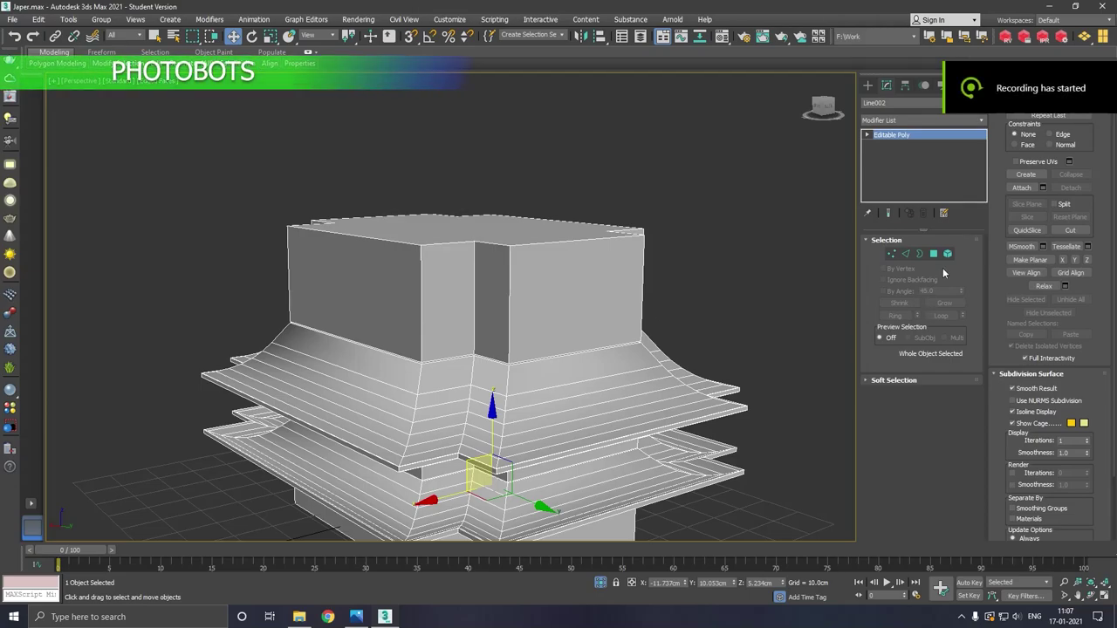
click(949, 254)
click(650, 433)
ctrl+click(650, 467)
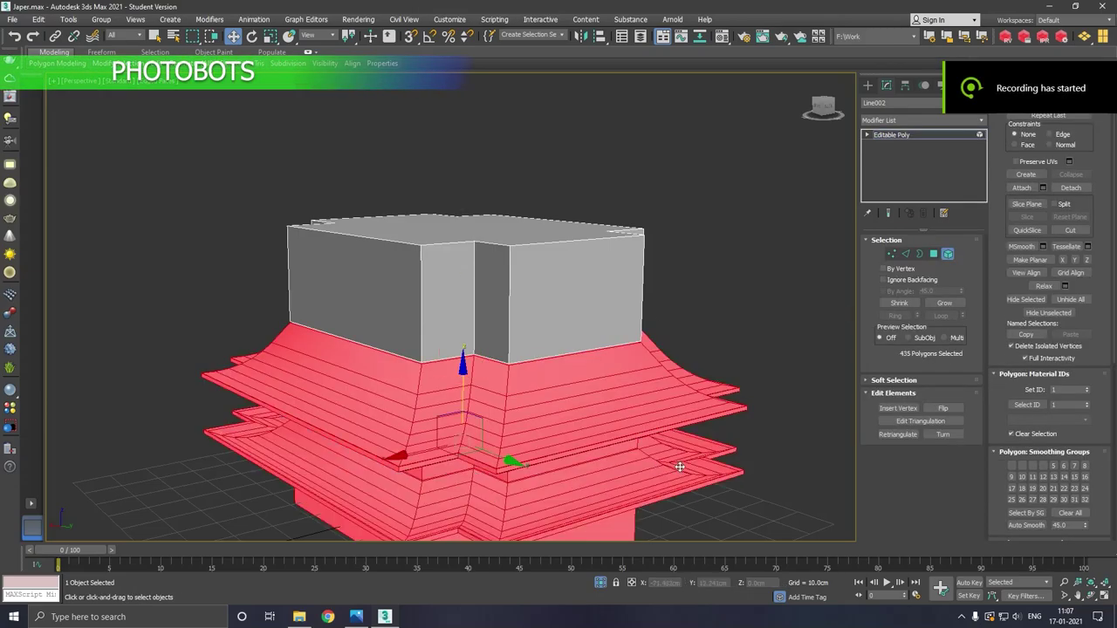
- Clear and auto-smooth the upper roof's smoothing groups, then deselect it
click(1067, 515)
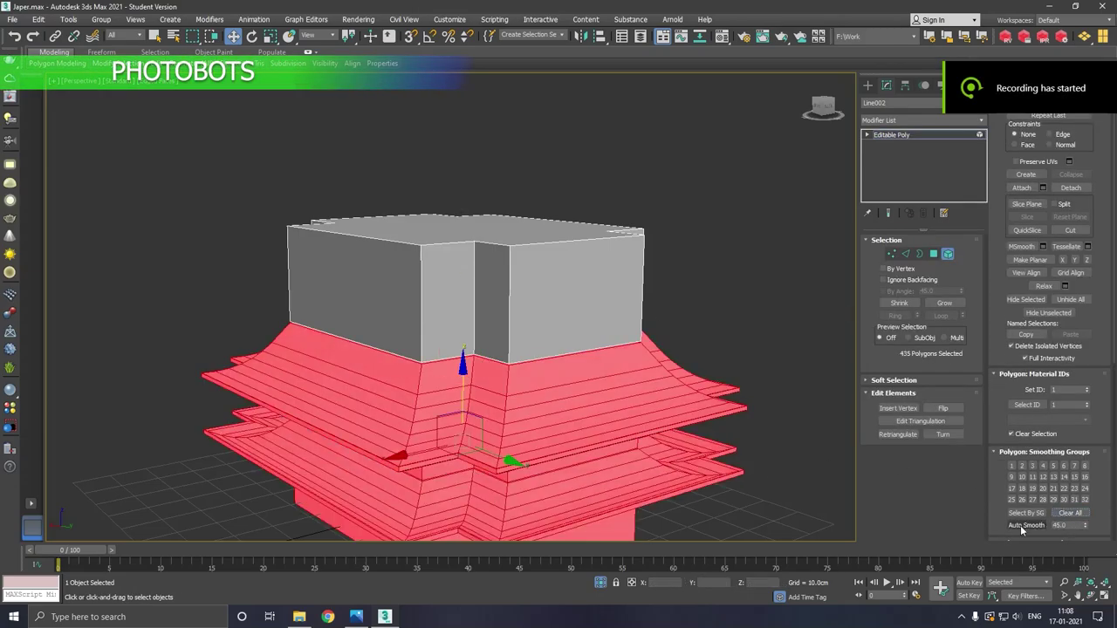
click(1026, 525)
key(ctrl+z)
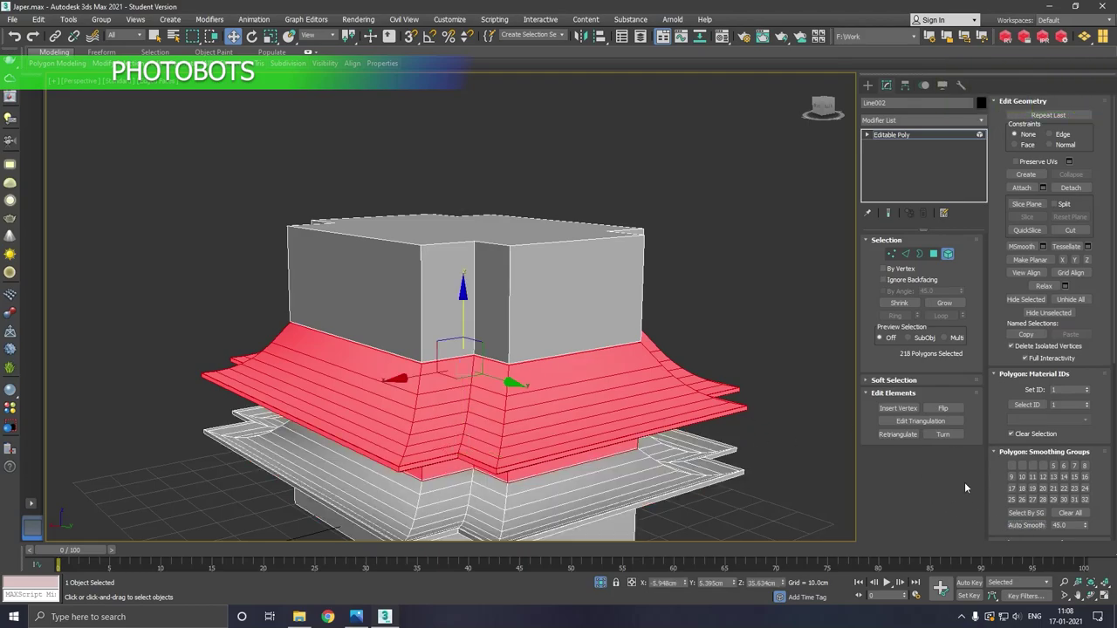
click(1070, 515)
click(1028, 525)
click(707, 332)
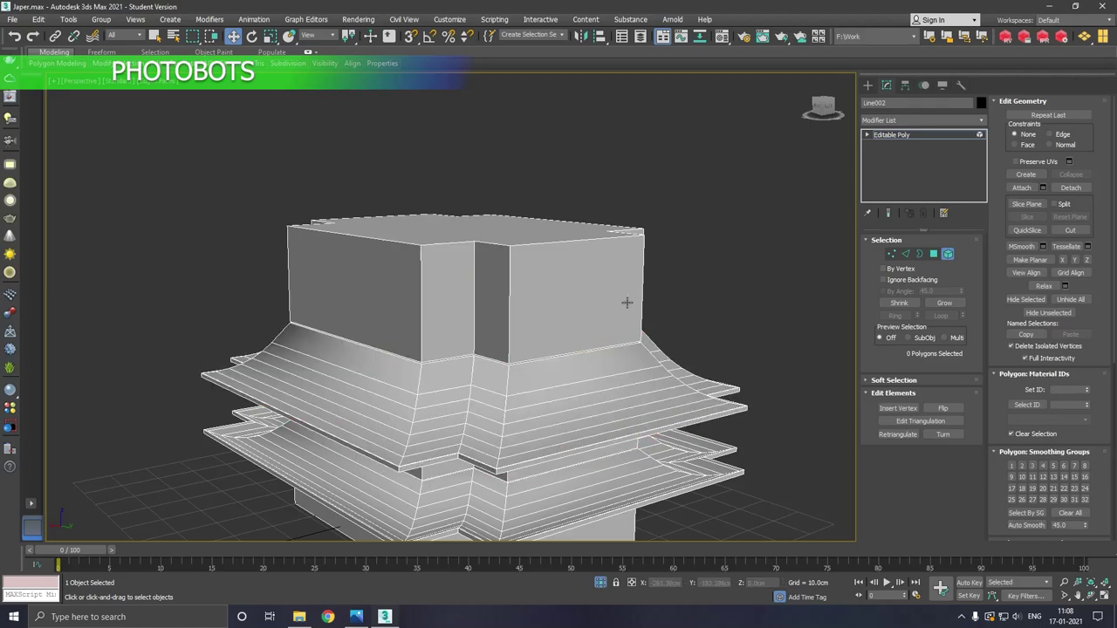
scroll(573, 302, down, 2)
scroll(573, 305, up, 6)
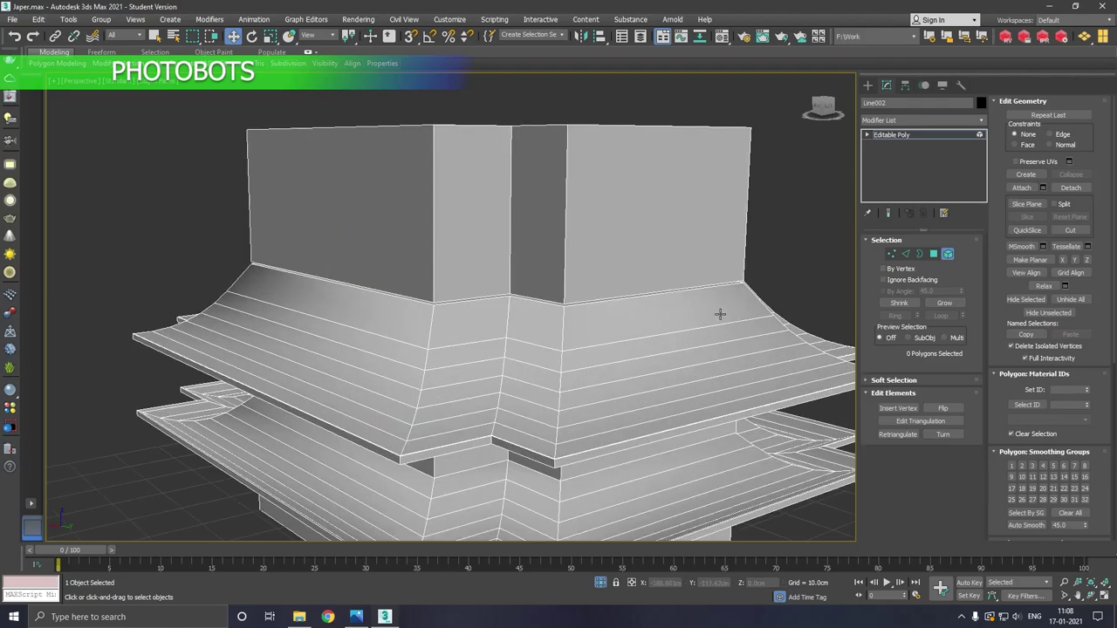
- Select the upper roof's edge band ring and clear all its smoothing groups
click(934, 253)
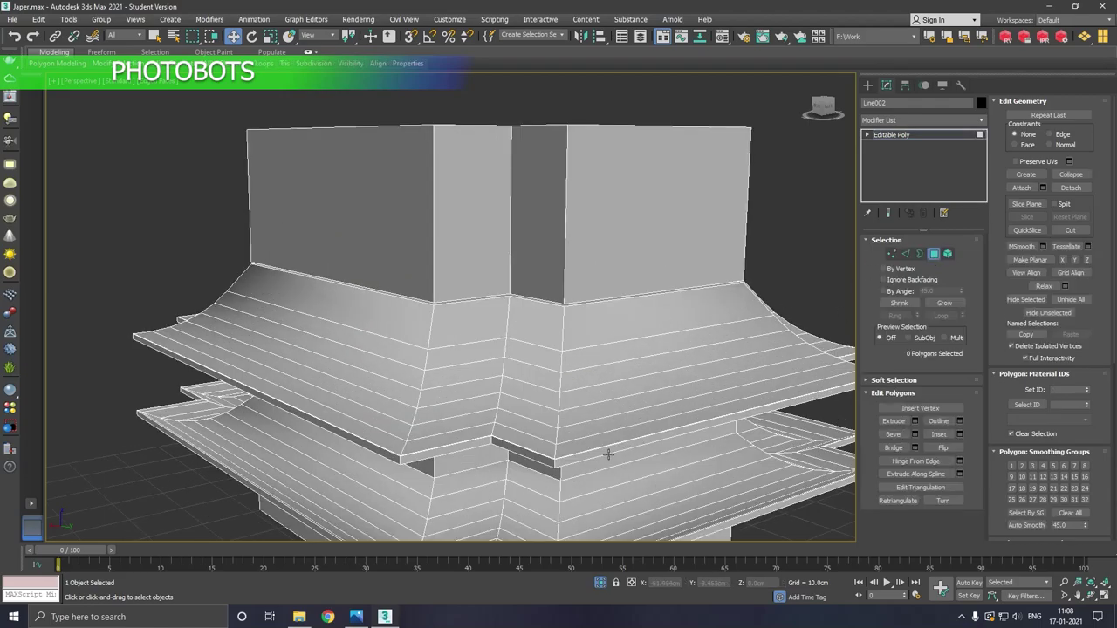
click(527, 464)
shift+click(545, 467)
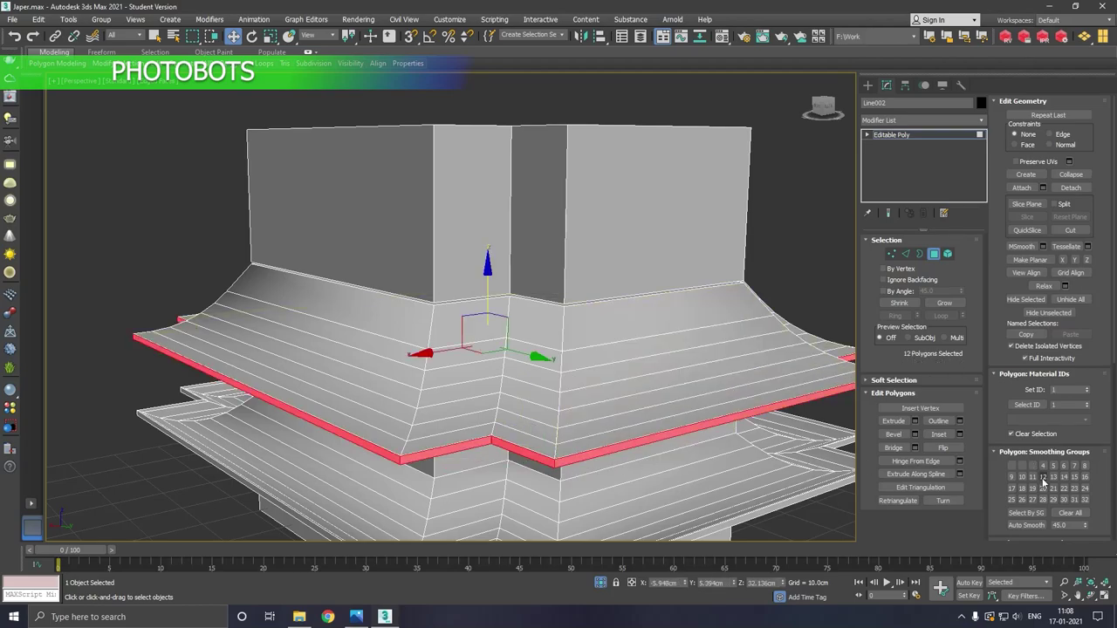
click(1064, 513)
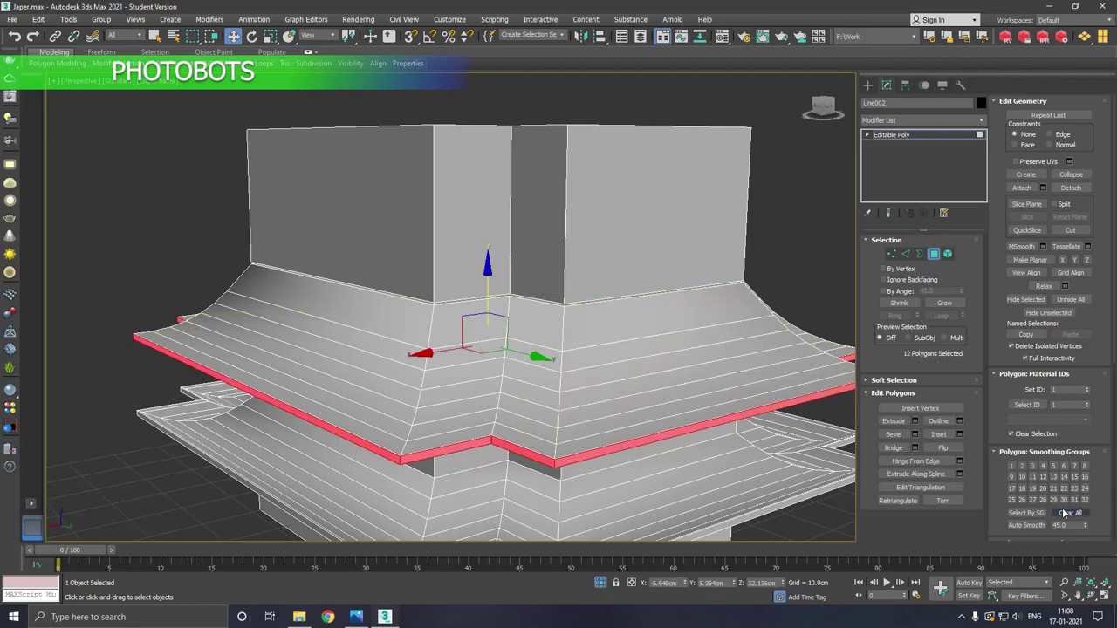
- Clear and auto-smooth the roof's two corner strips, then exit polygon editing
click(524, 441)
shift+click(527, 434)
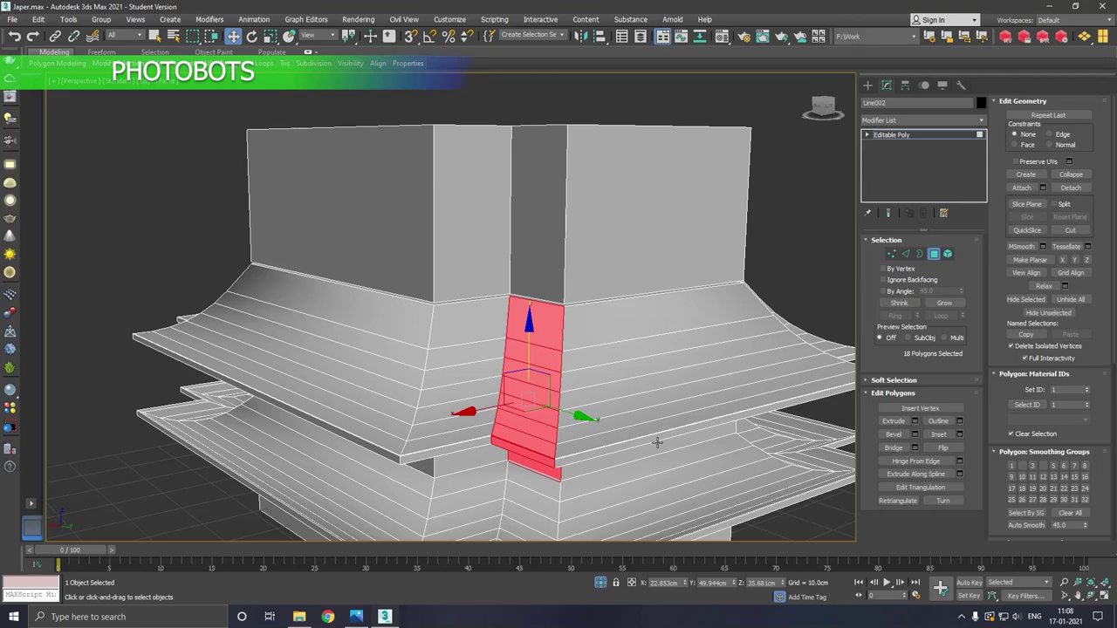
click(1069, 513)
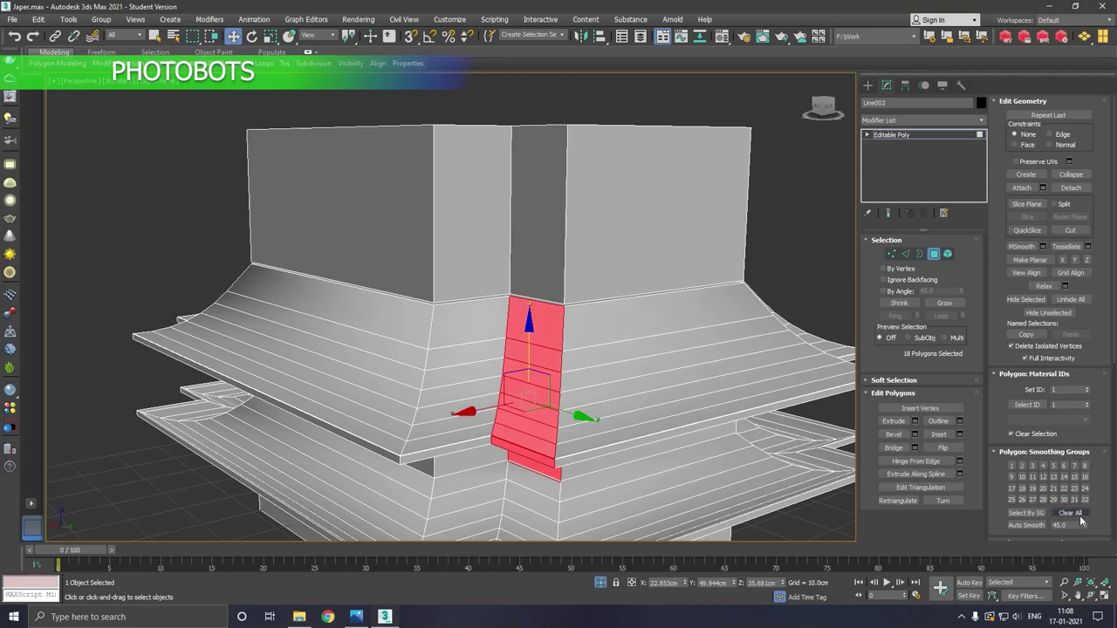
click(1023, 526)
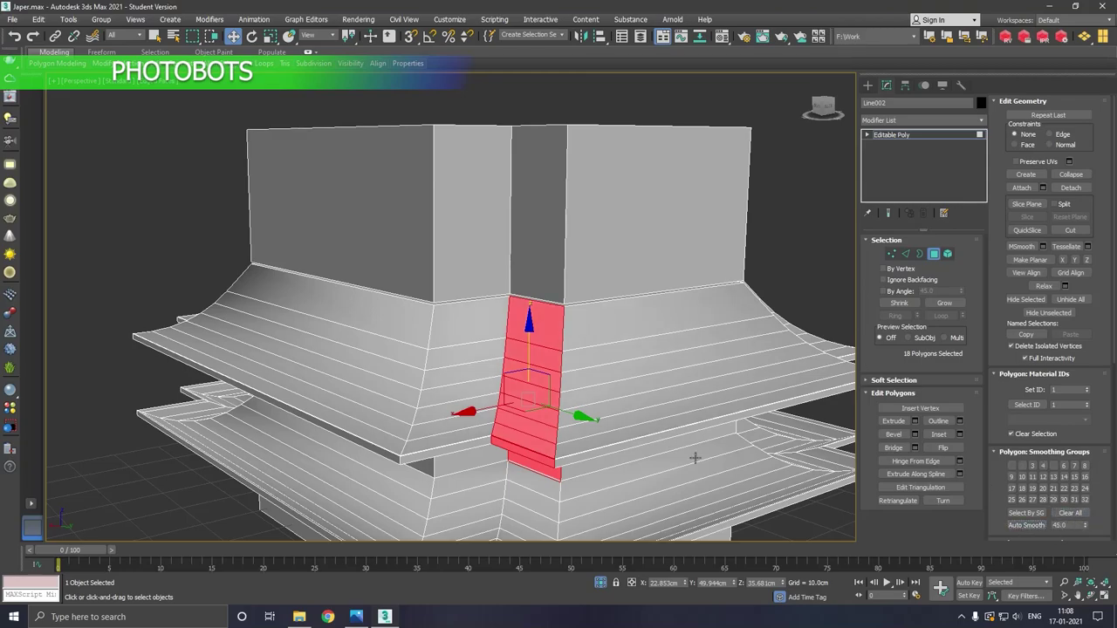
click(461, 426)
shift+click(462, 425)
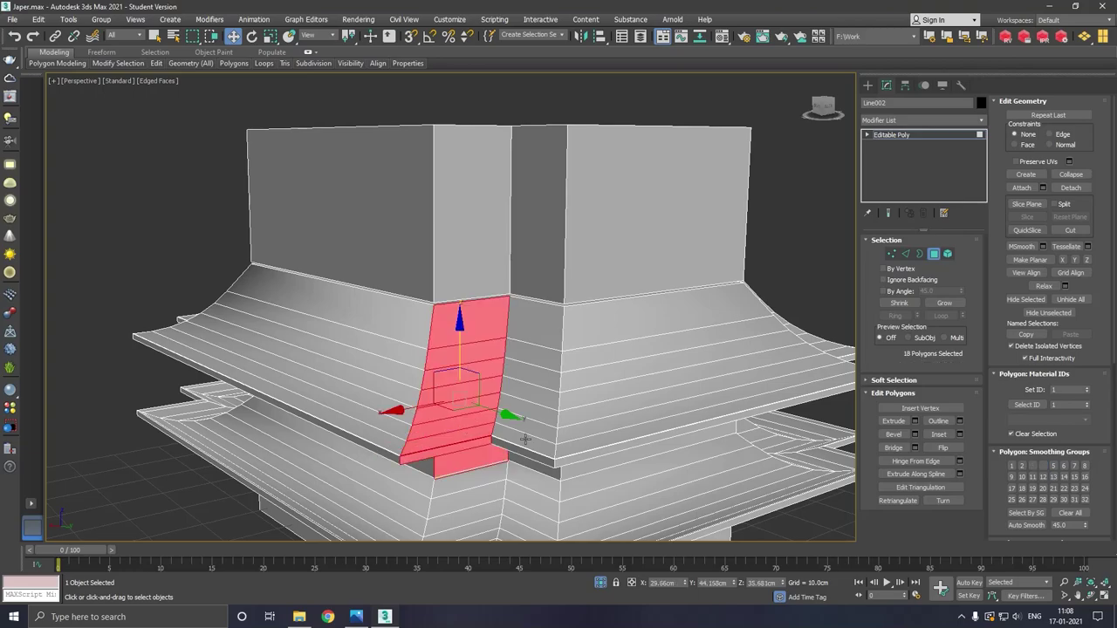
click(1069, 513)
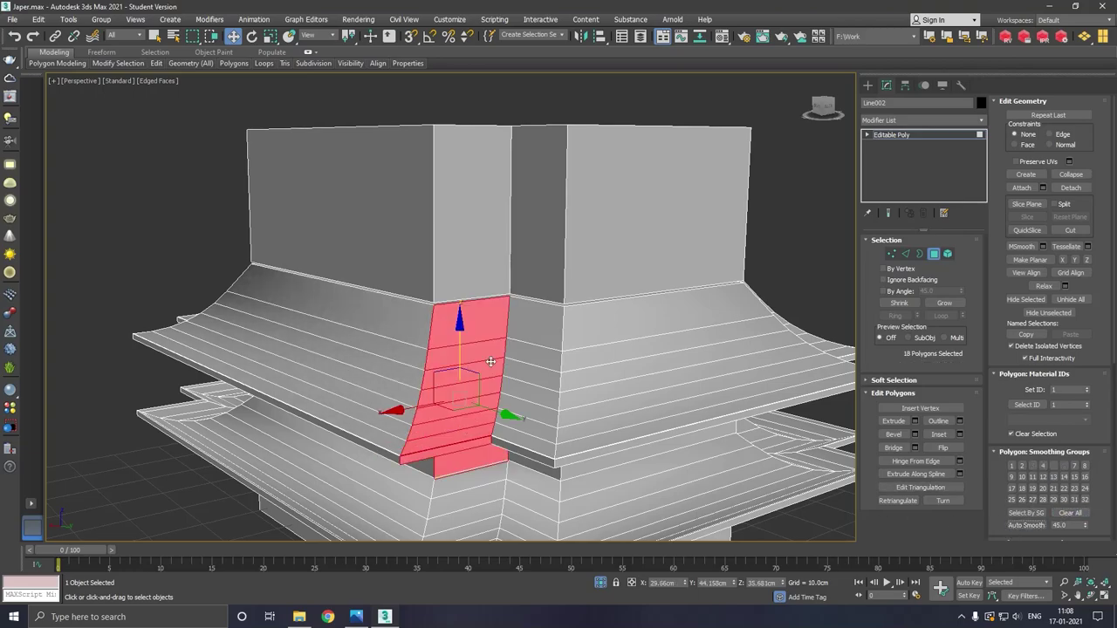
scroll(489, 361, down, 3)
alt+middle_drag(410, 345, 534, 295)
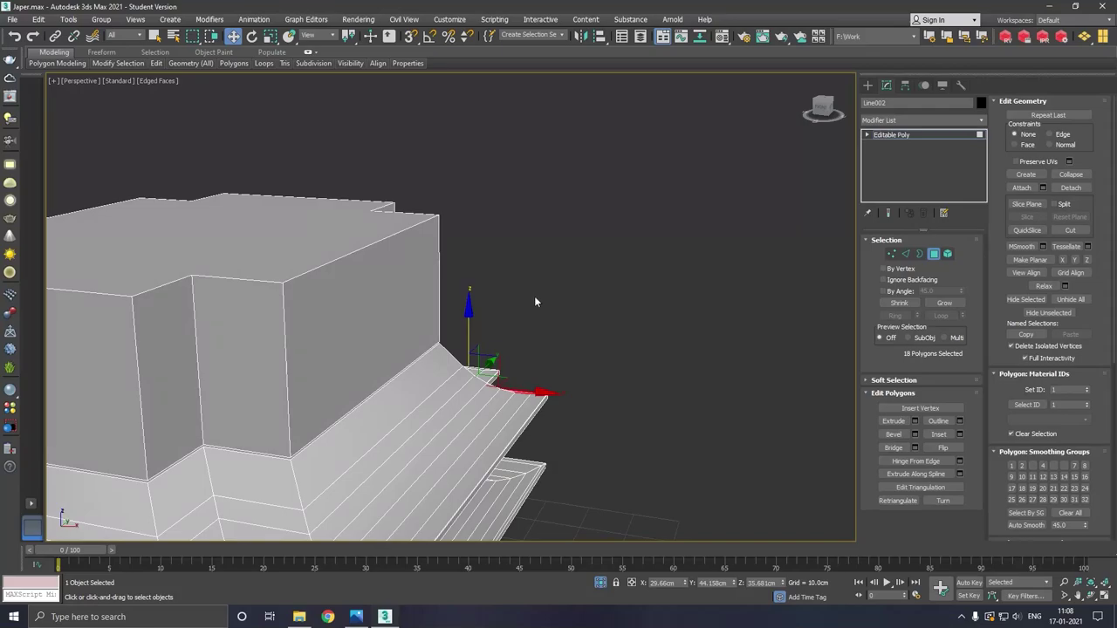
scroll(534, 296, down, 5)
scroll(466, 373, up, 2)
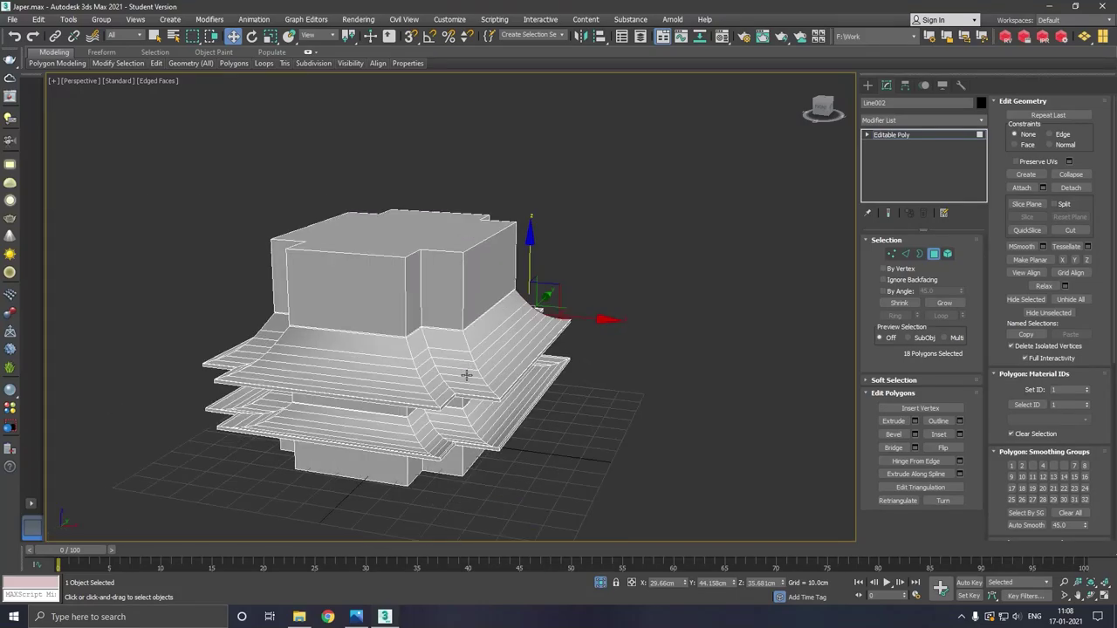
alt+middle_drag(465, 375, 410, 362)
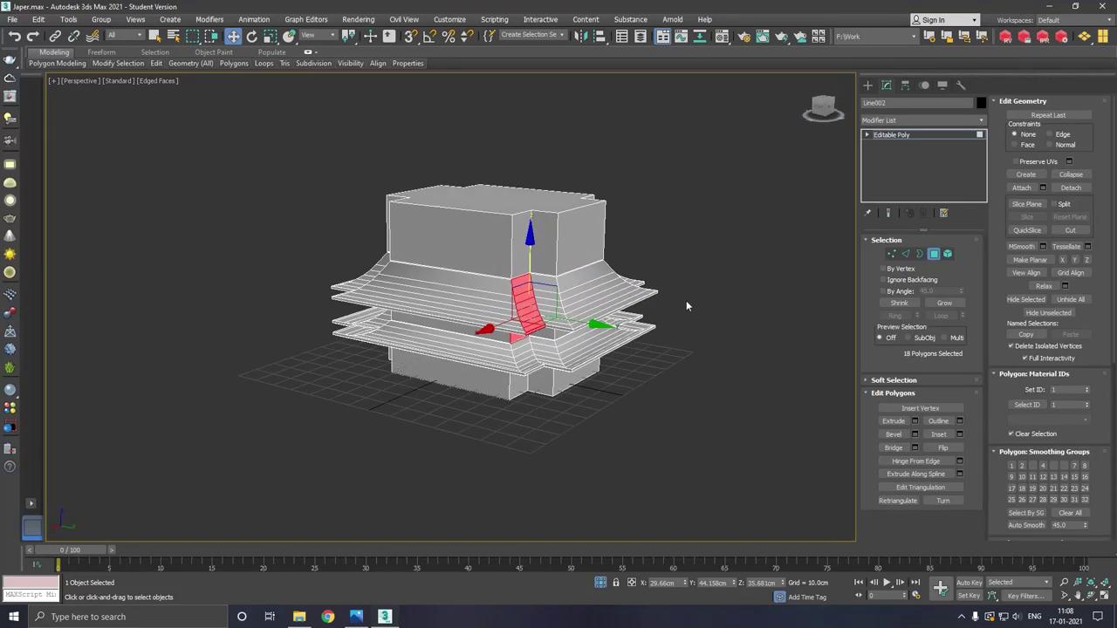
click(887, 132)
- Select the upper wall block's top face and move it down slightly on Z
click(694, 214)
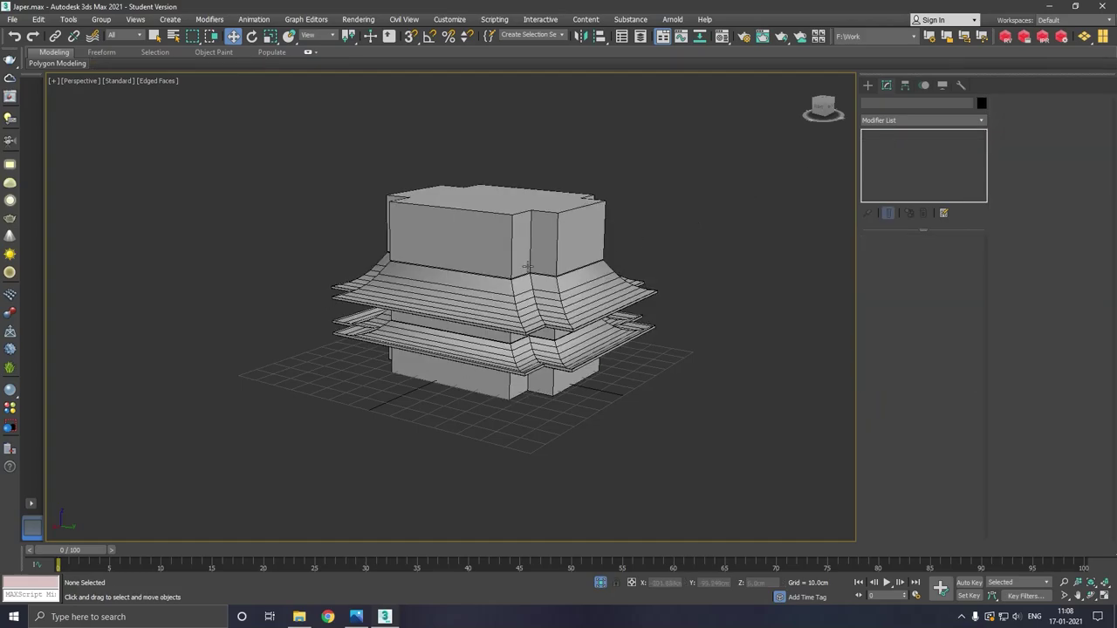
mouse_move(528, 280)
alt+middle_down()
mouse_move(502, 278)
mouse_move(513, 293)
mouse_move(505, 288)
alt+middle_up()
scroll(504, 287, up, 5)
click(506, 284)
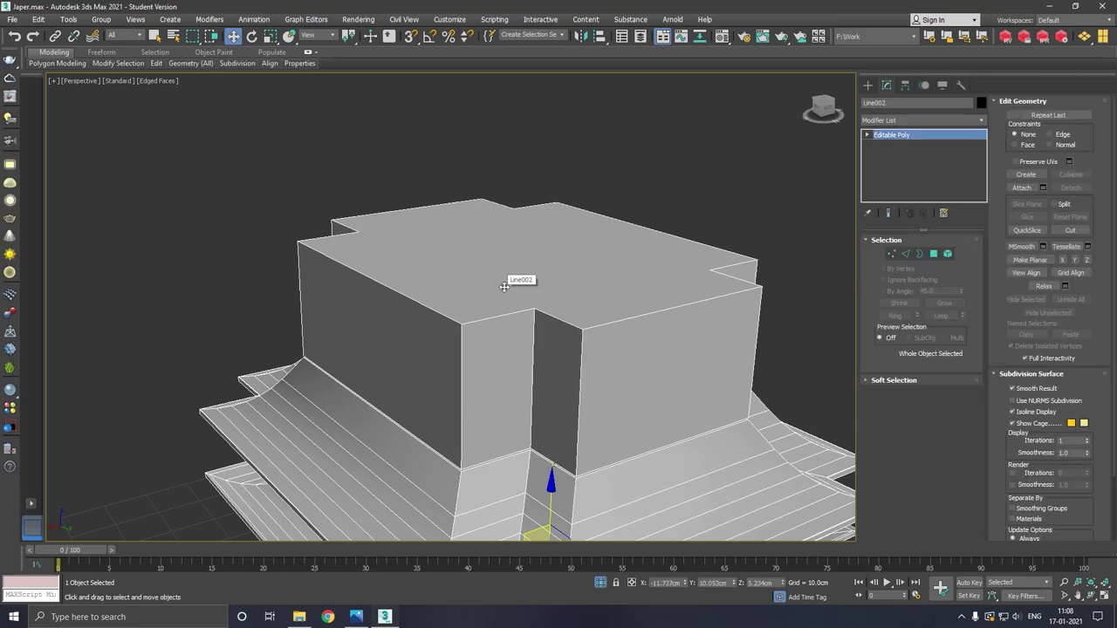
click(937, 255)
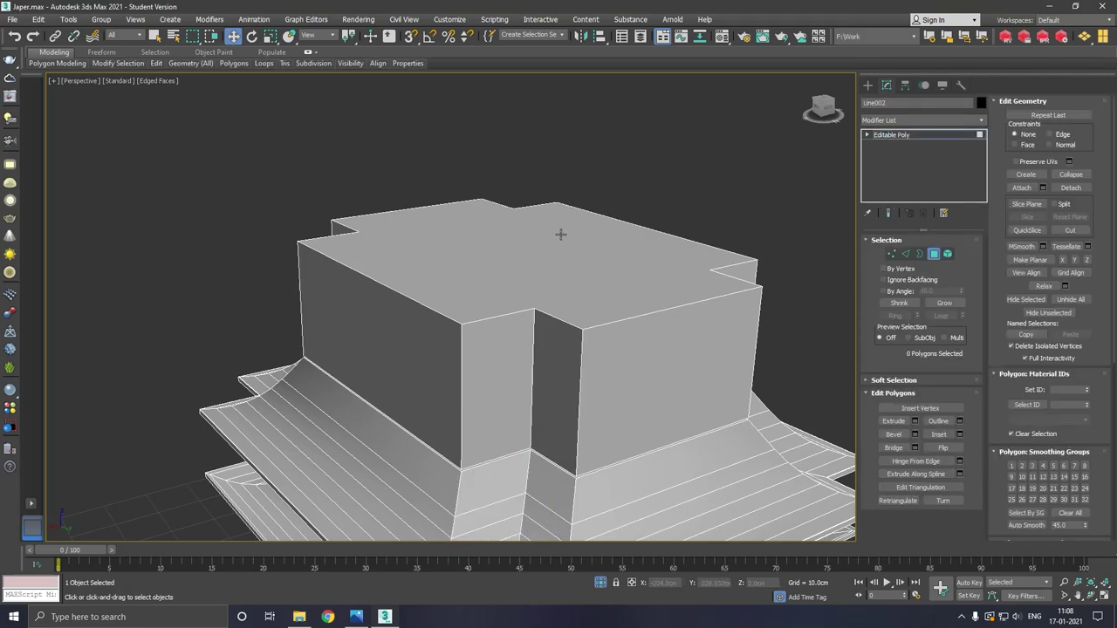
click(539, 206)
drag(527, 187, 533, 238)
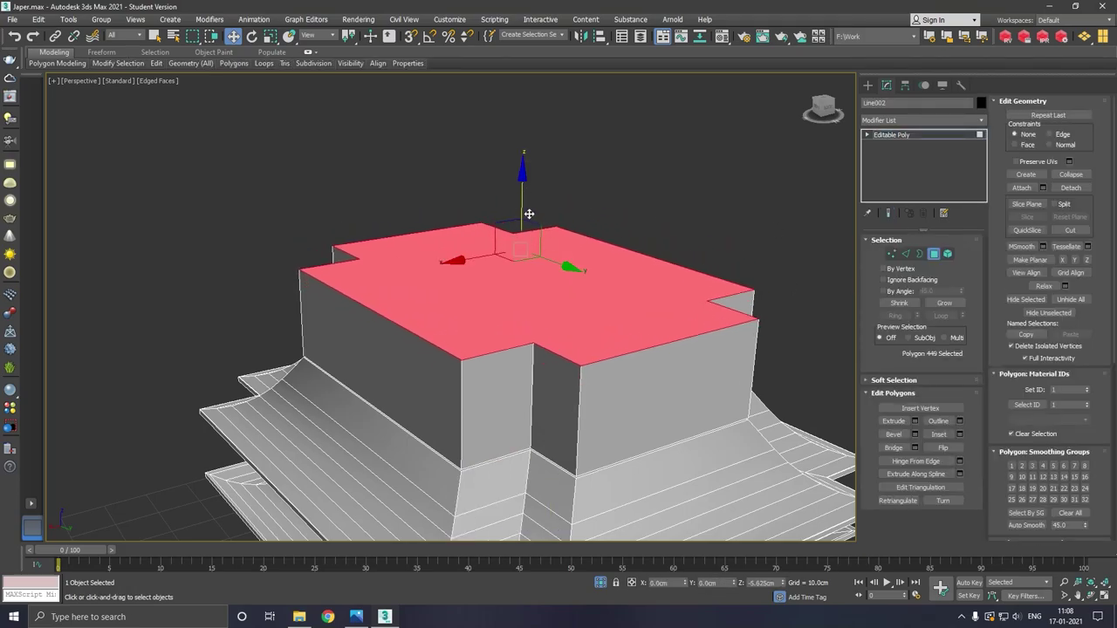
alt+middle_drag(533, 238, 539, 216)
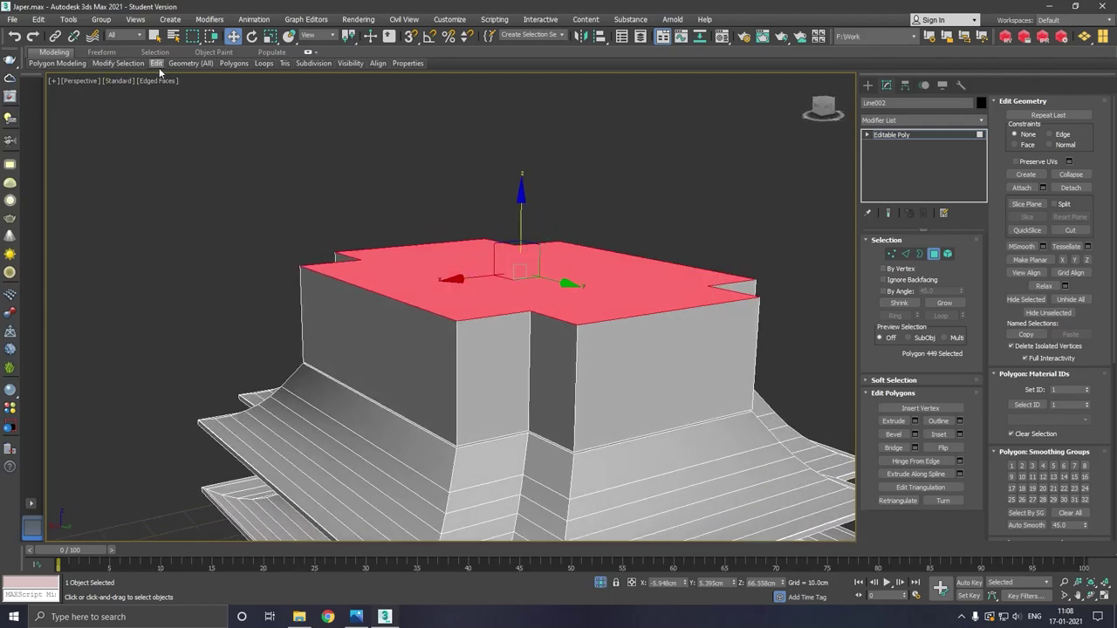
click(250, 91)
scroll(546, 319, up, 3)
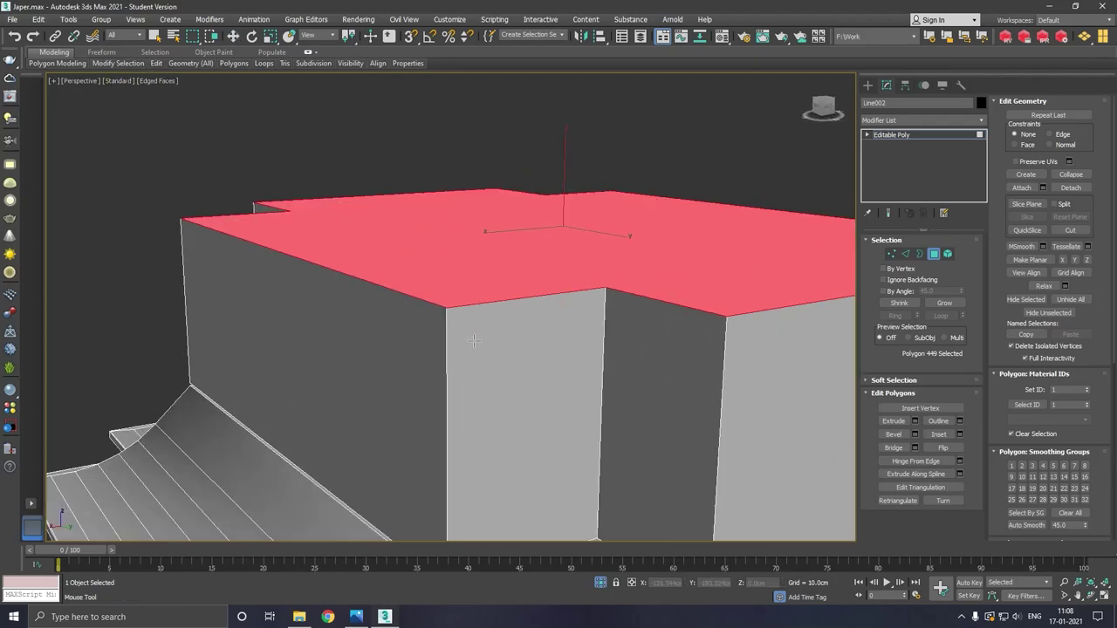
- Select the band ring below the top face and extrude it outward 40.395 cm
key(w)
click(476, 312)
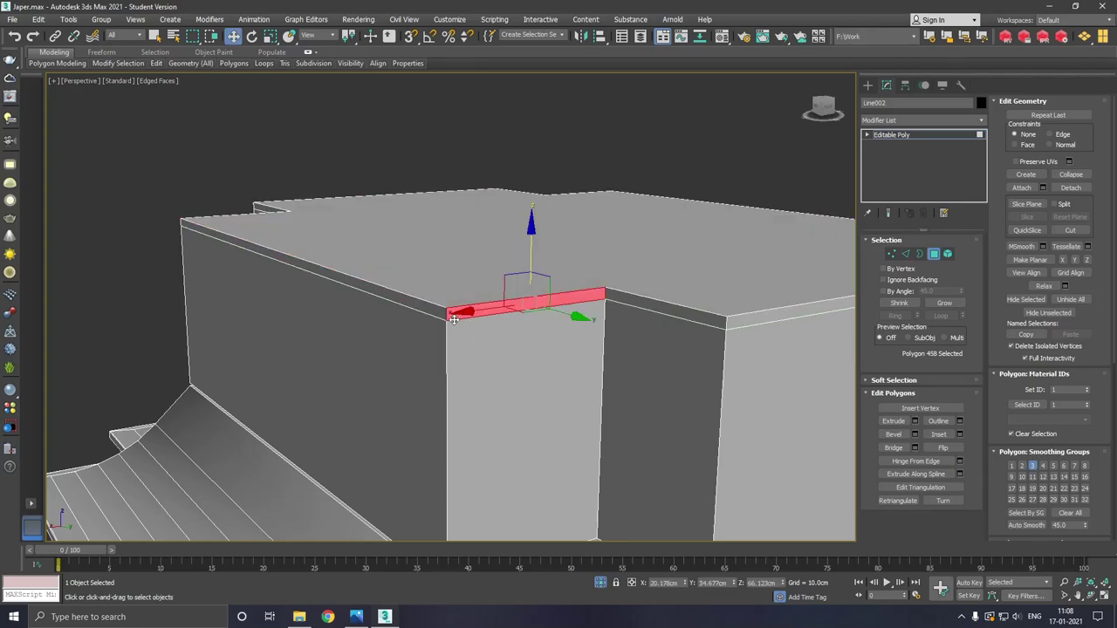
shift+click(523, 307)
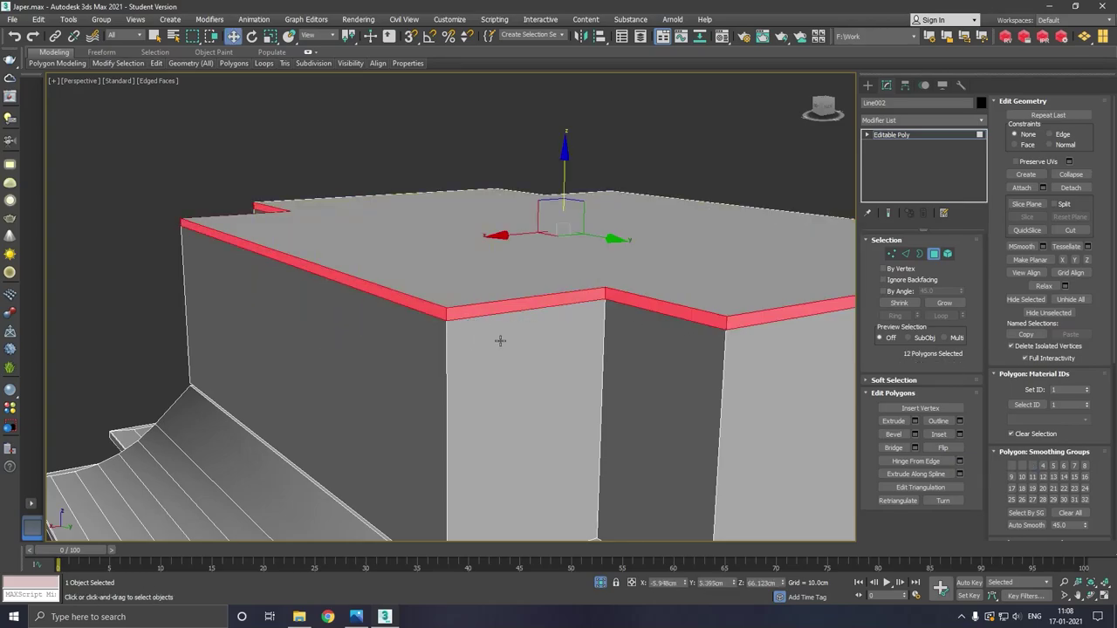
click(914, 421)
scroll(317, 231, down, 5)
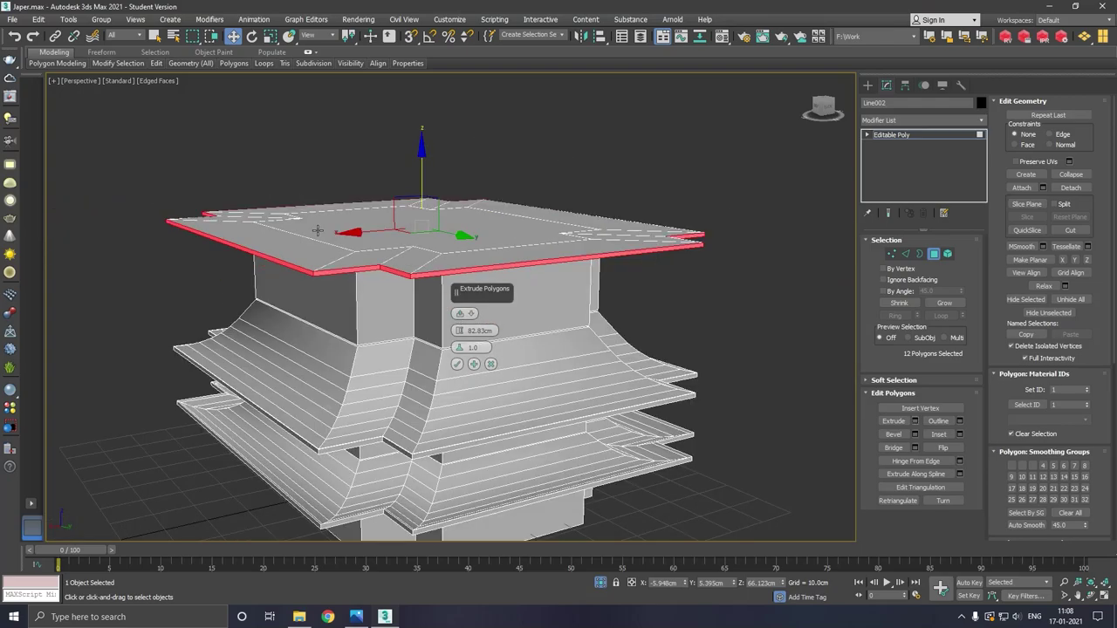
drag(458, 330, 441, 414)
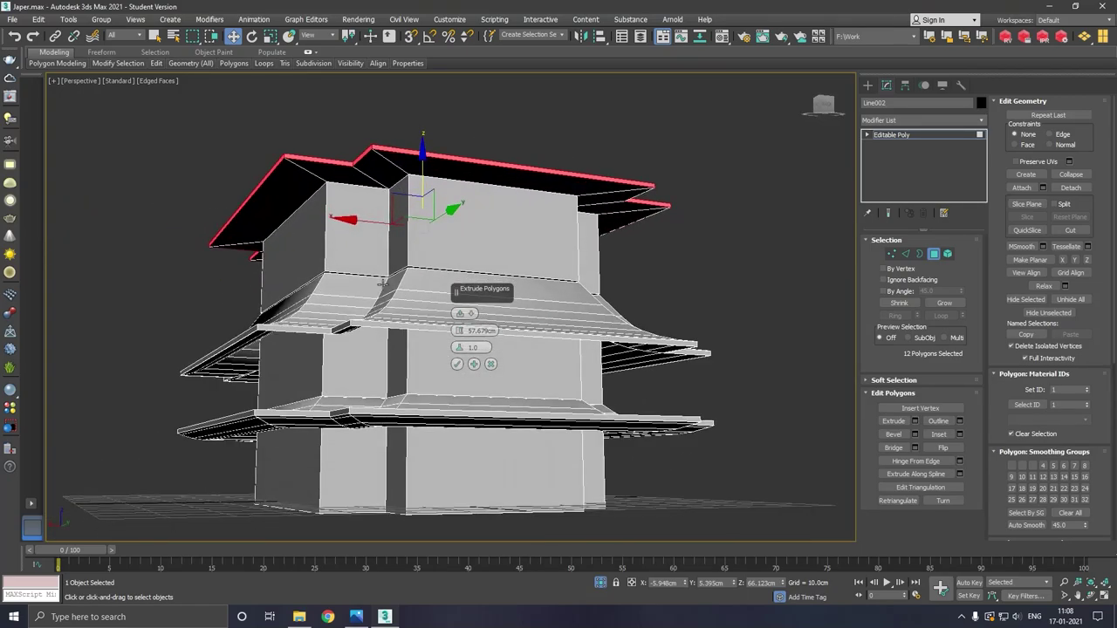
alt+middle_drag(390, 306, 406, 262)
scroll(384, 270, up, 2)
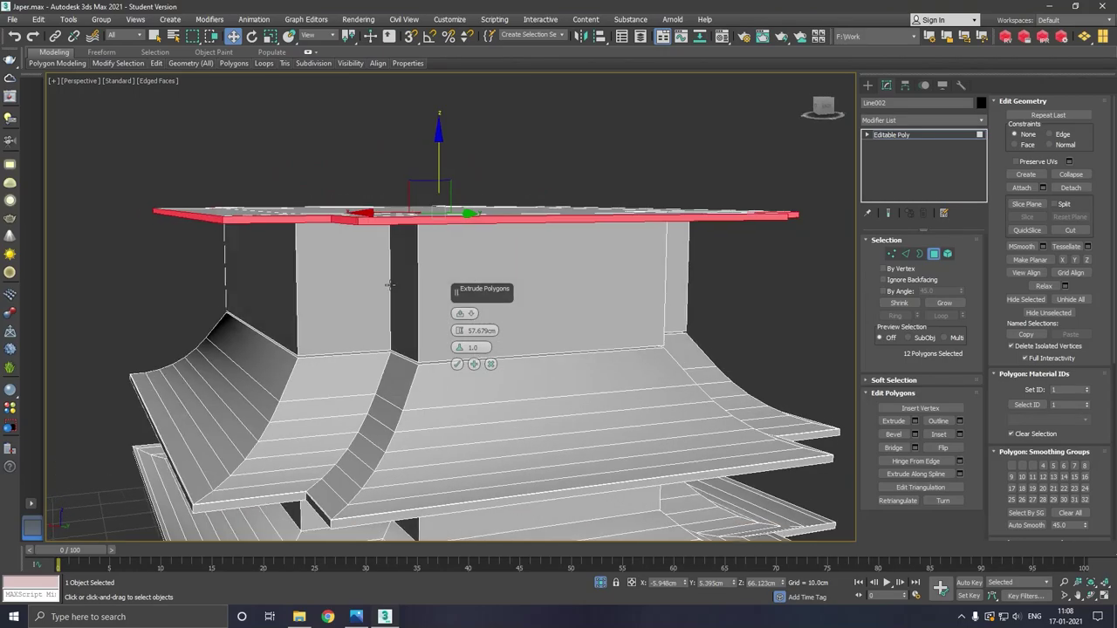
drag(460, 332, 473, 413)
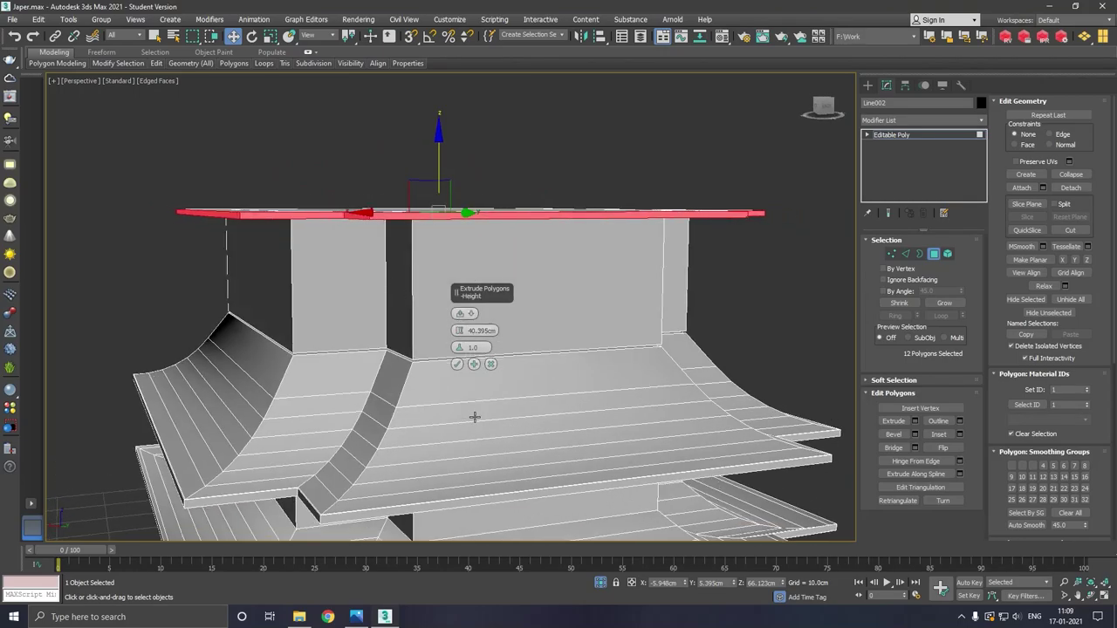
mouse_move(357, 312)
alt+middle_down()
mouse_move(414, 352)
mouse_move(426, 338)
alt+middle_up()
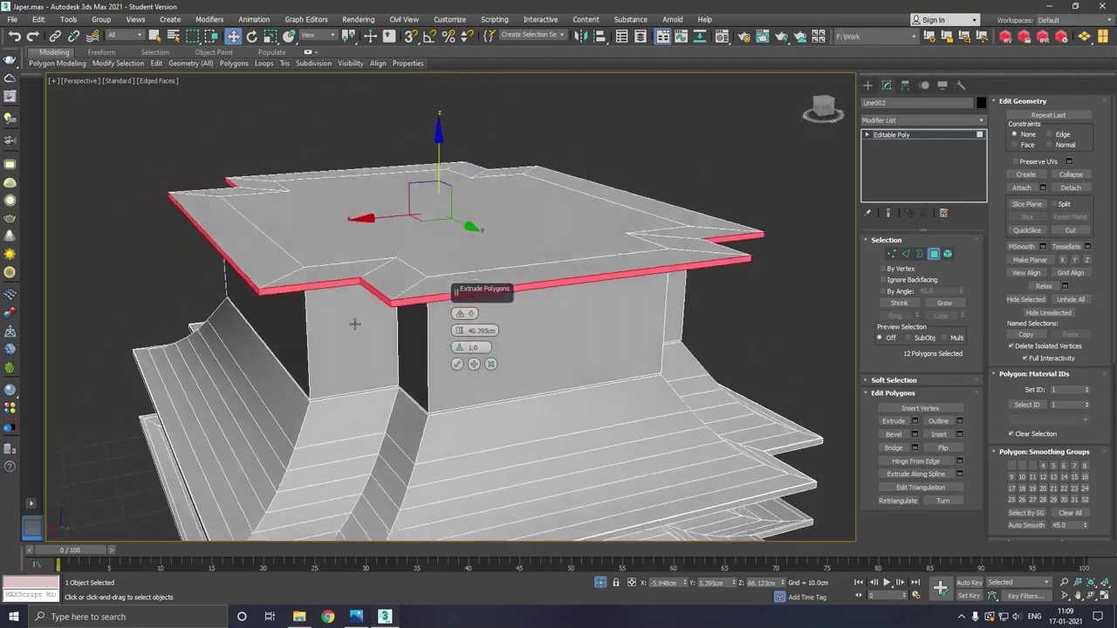
click(456, 364)
- Lower the eave band to thicken the plate, then select the block's top face
drag(443, 154, 444, 186)
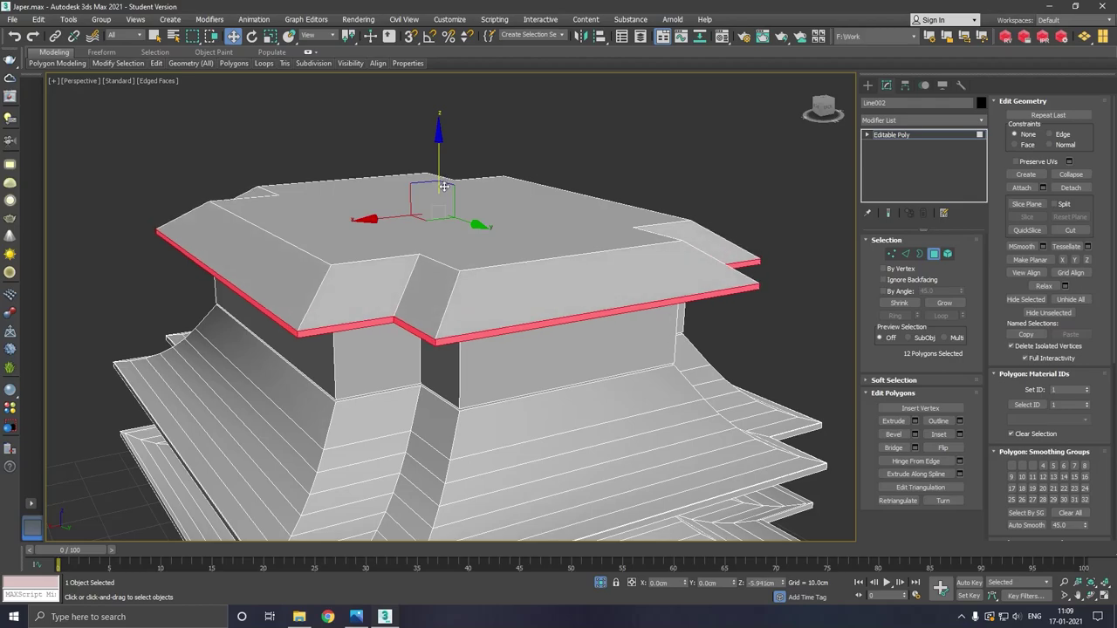
drag(444, 186, 445, 185)
alt+middle_drag(444, 184, 470, 207)
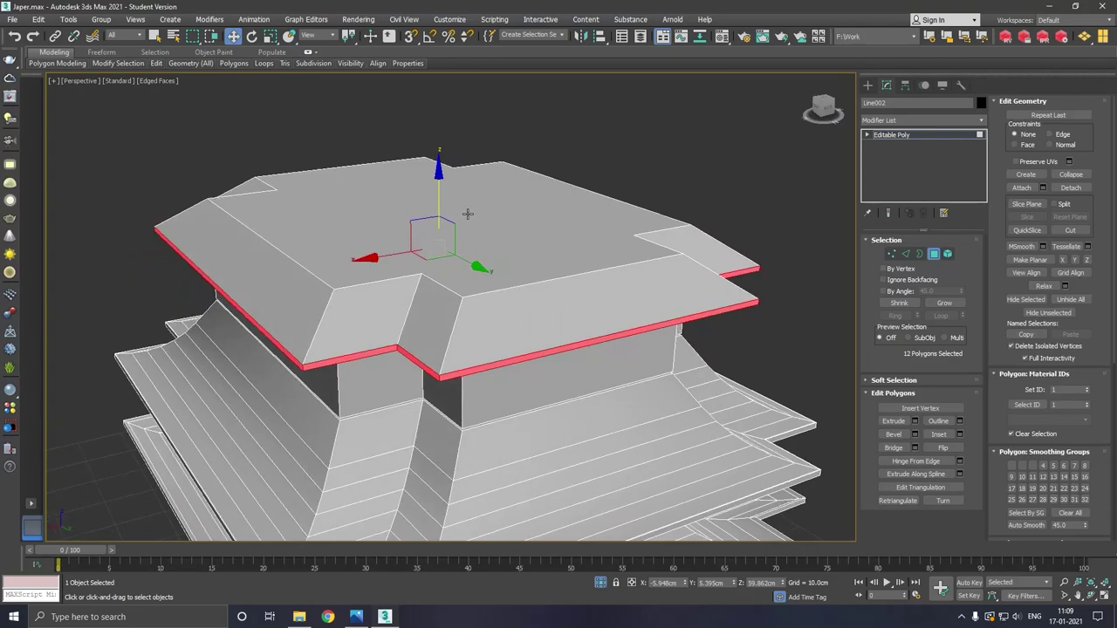
click(470, 216)
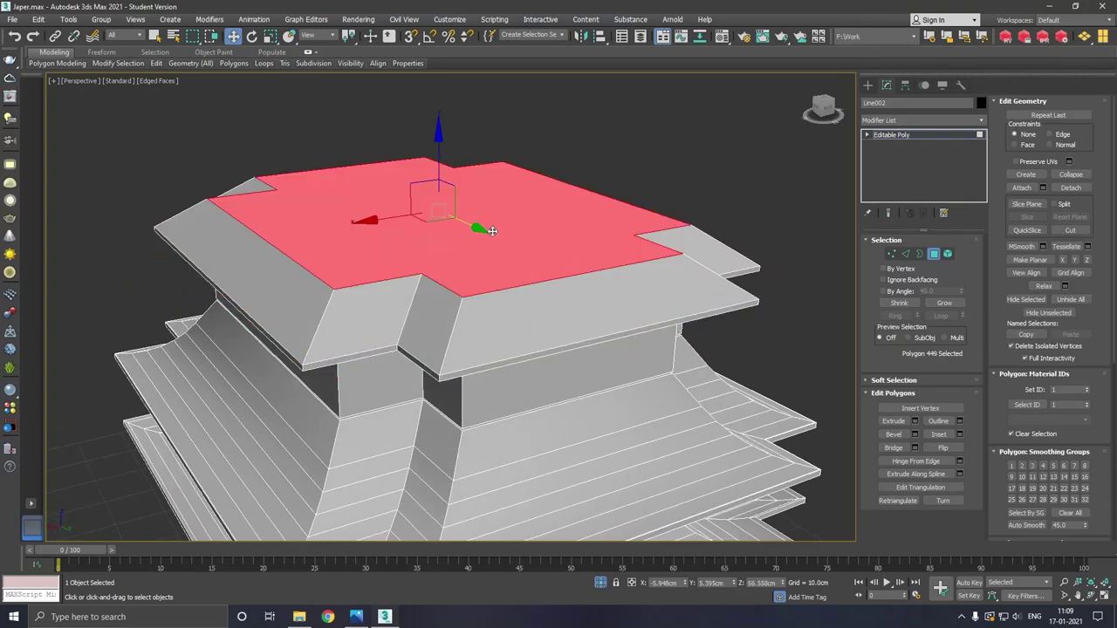
- Extrude the upper tier's top face into a taller block
click(914, 421)
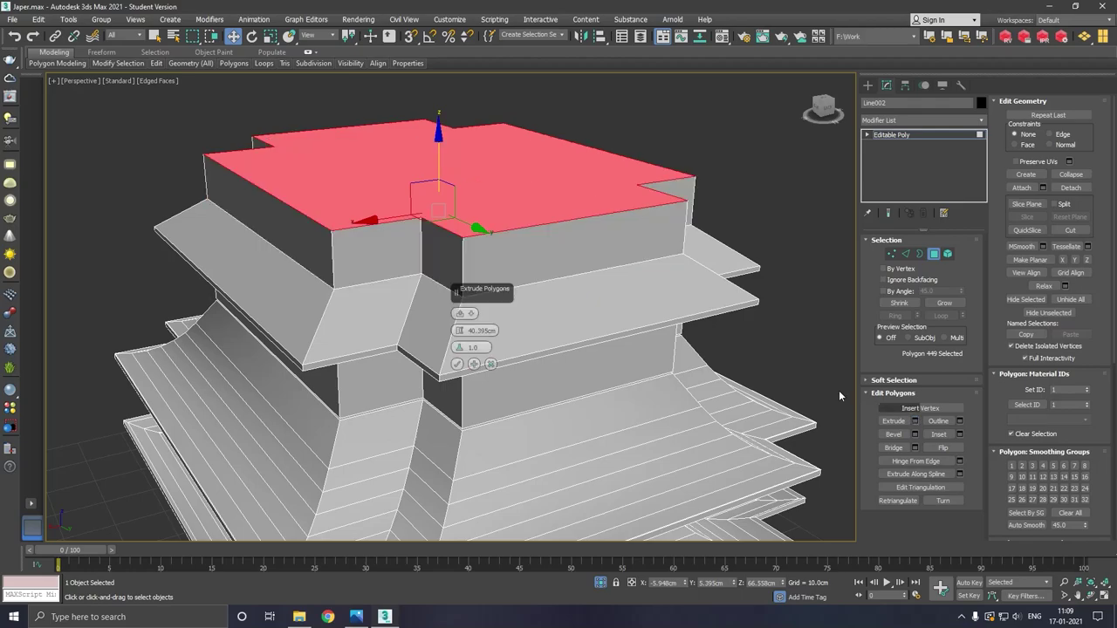
click(456, 365)
key(z)
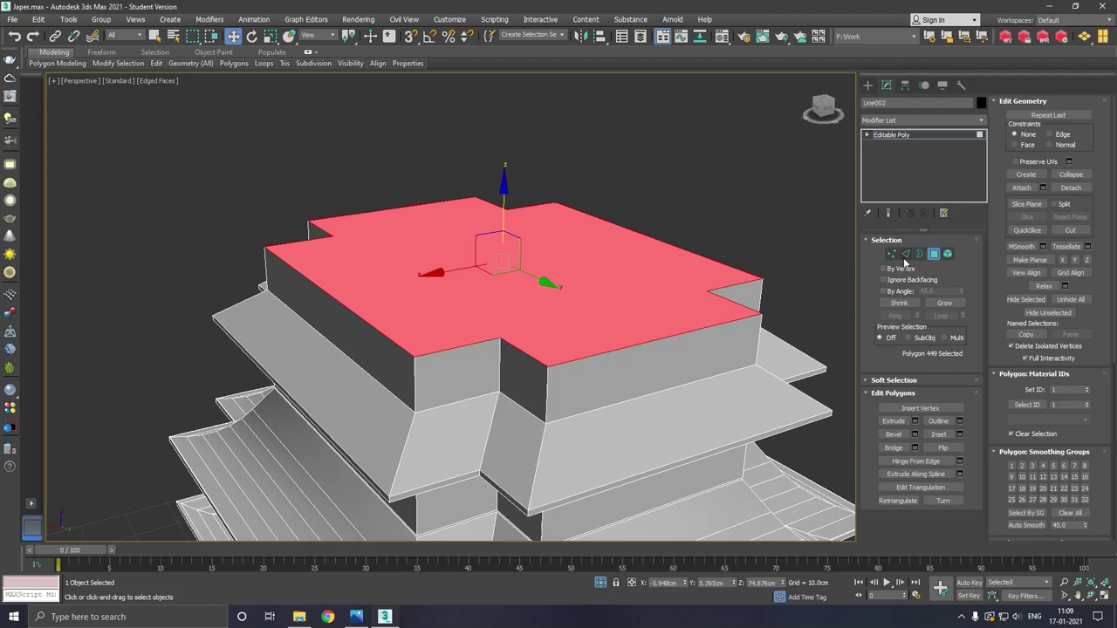
- Move one rim edge of the new block so that wall slopes into a roof face
click(905, 255)
click(360, 320)
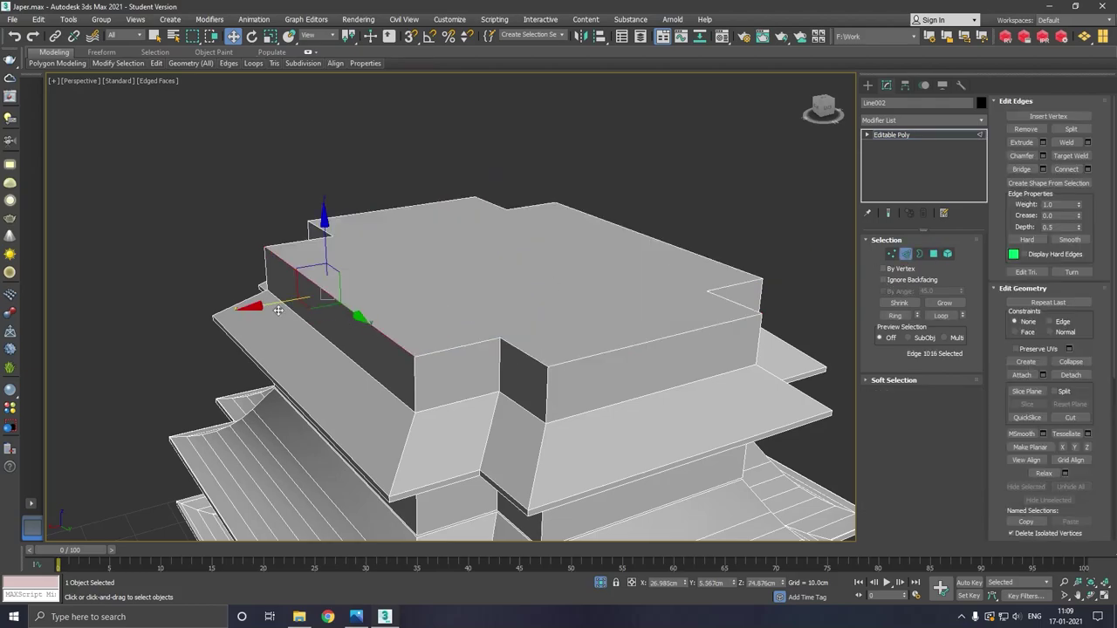
drag(269, 312, 332, 288)
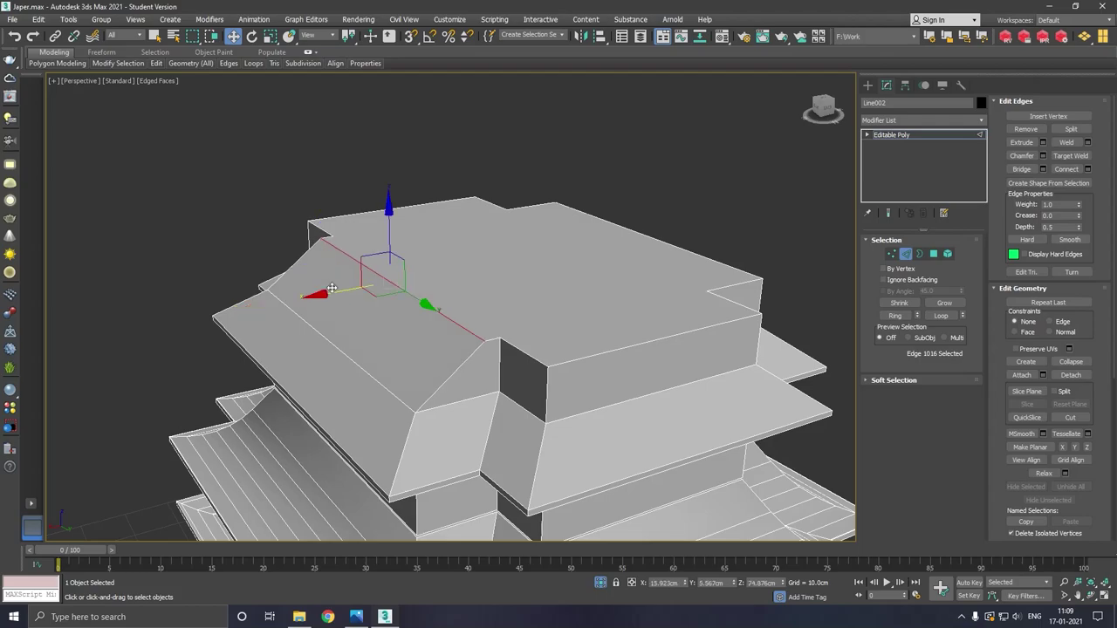
key(ctrl+d)
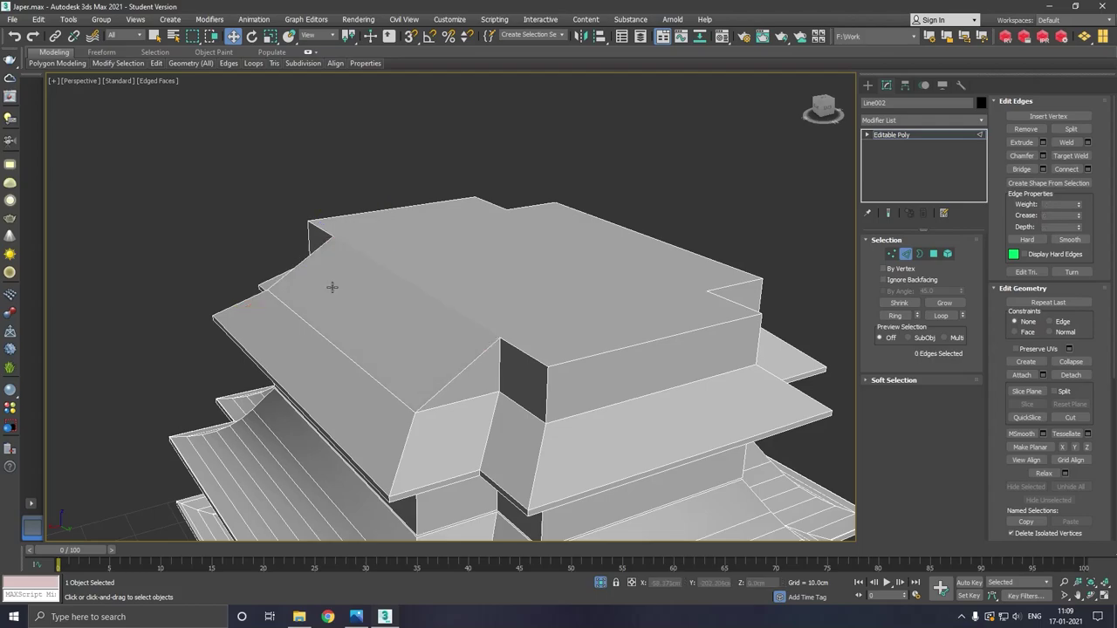
mouse_move(423, 106)
alt+middle_down()
mouse_move(569, 172)
mouse_move(470, 160)
mouse_move(452, 135)
alt+middle_up()
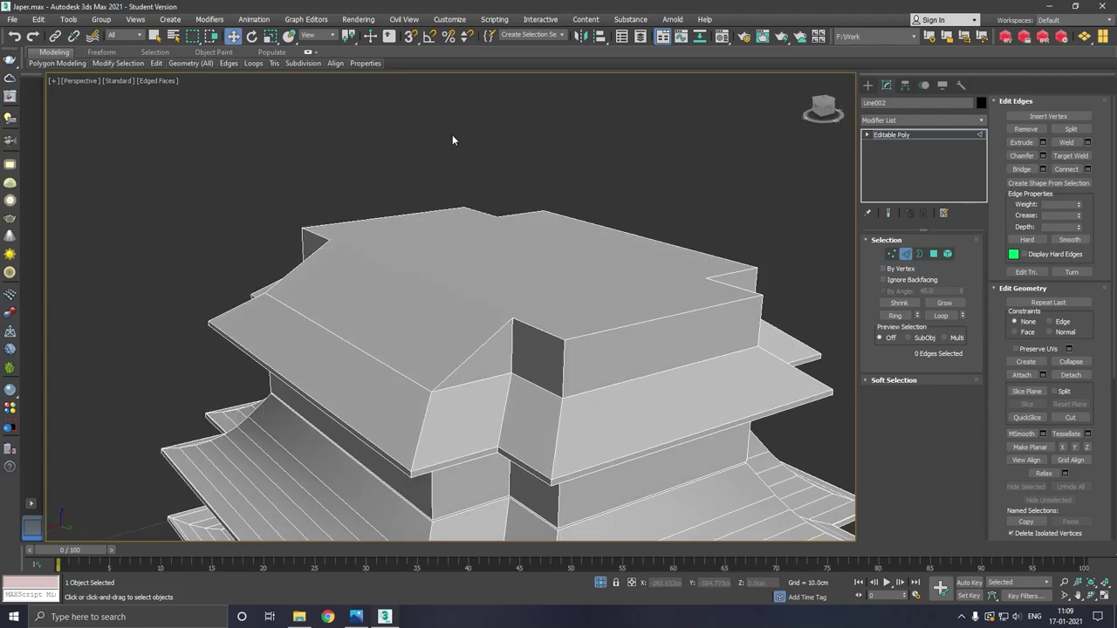
key(ctrl+z)
middle_drag(533, 267, 527, 217)
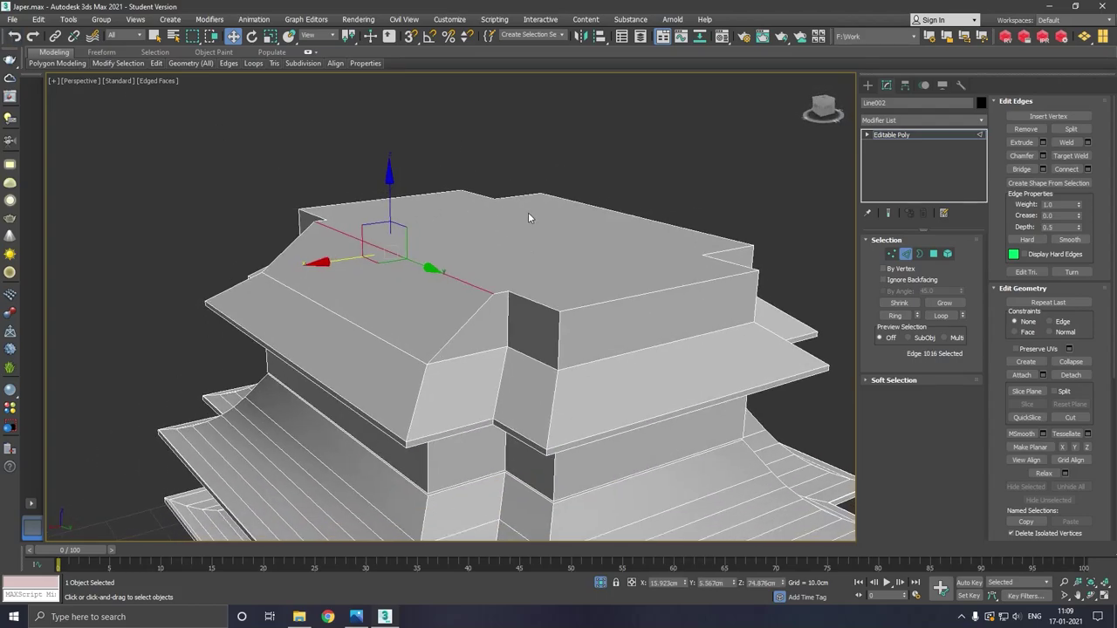
click(891, 254)
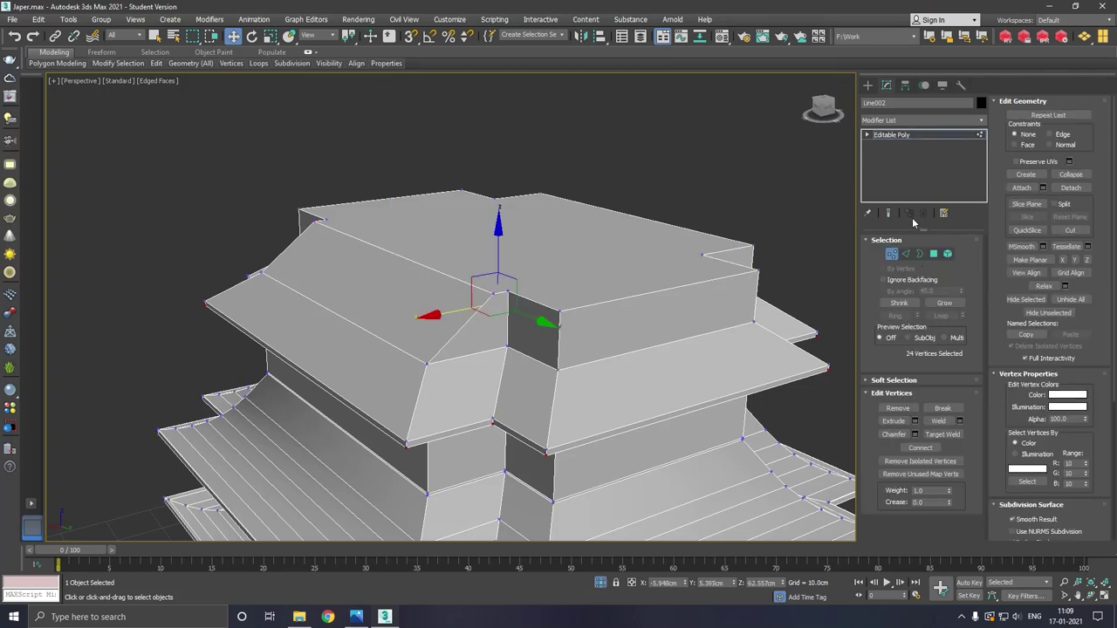
- Target Weld the roof-corner and eave vertices onto their neighbouring vertices
scroll(531, 281, up, 3)
right_click(522, 267)
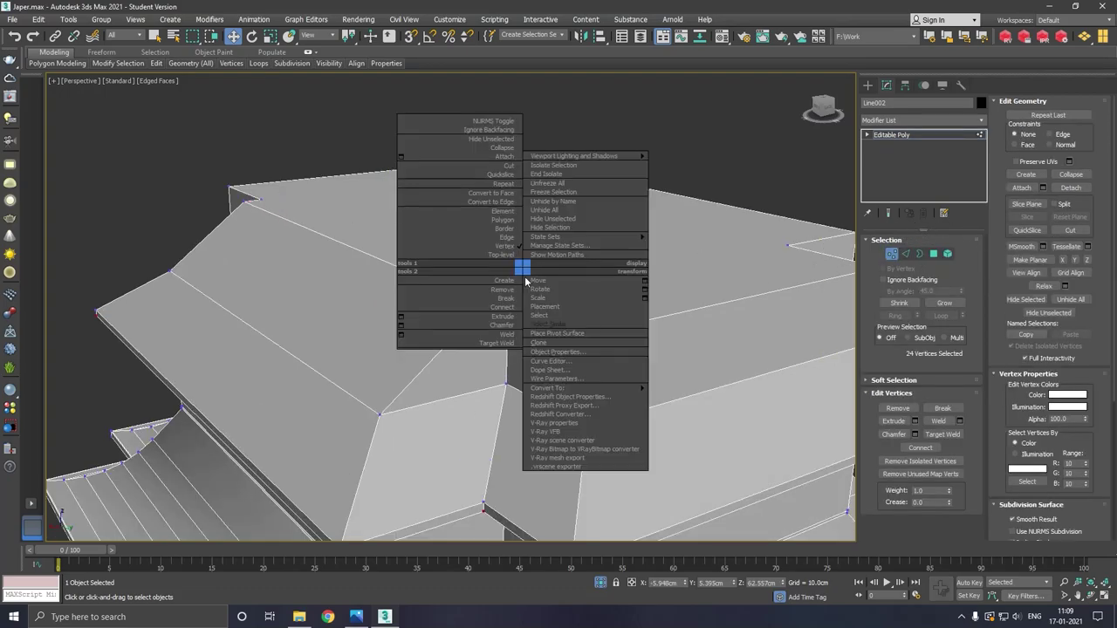
click(503, 345)
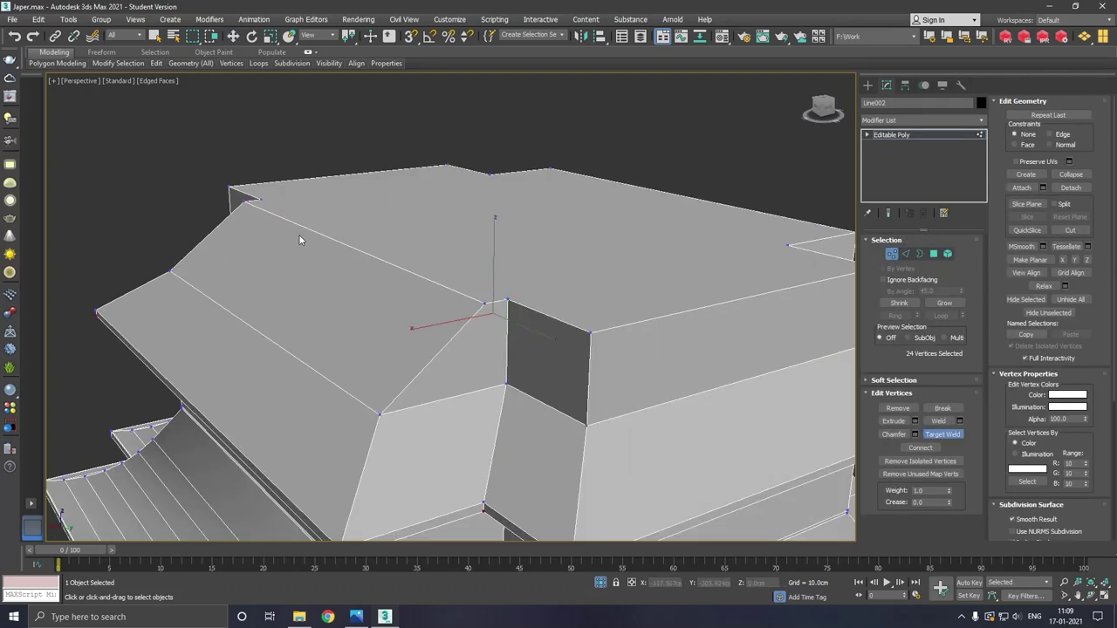
click(258, 201)
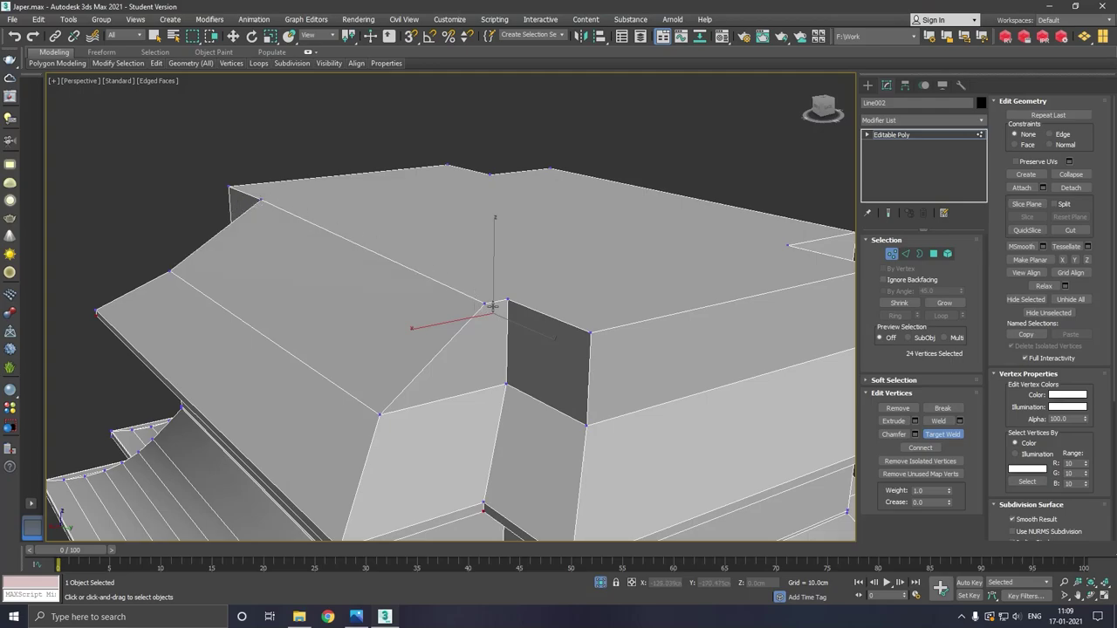
scroll(411, 302, down, 2)
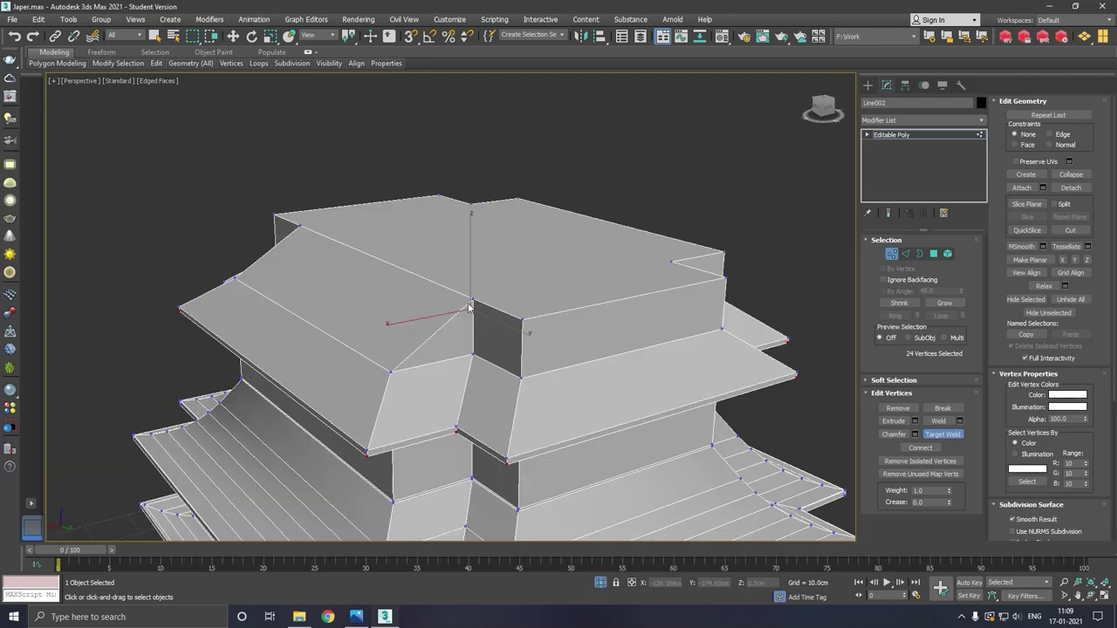
alt+middle_drag(468, 305, 506, 337)
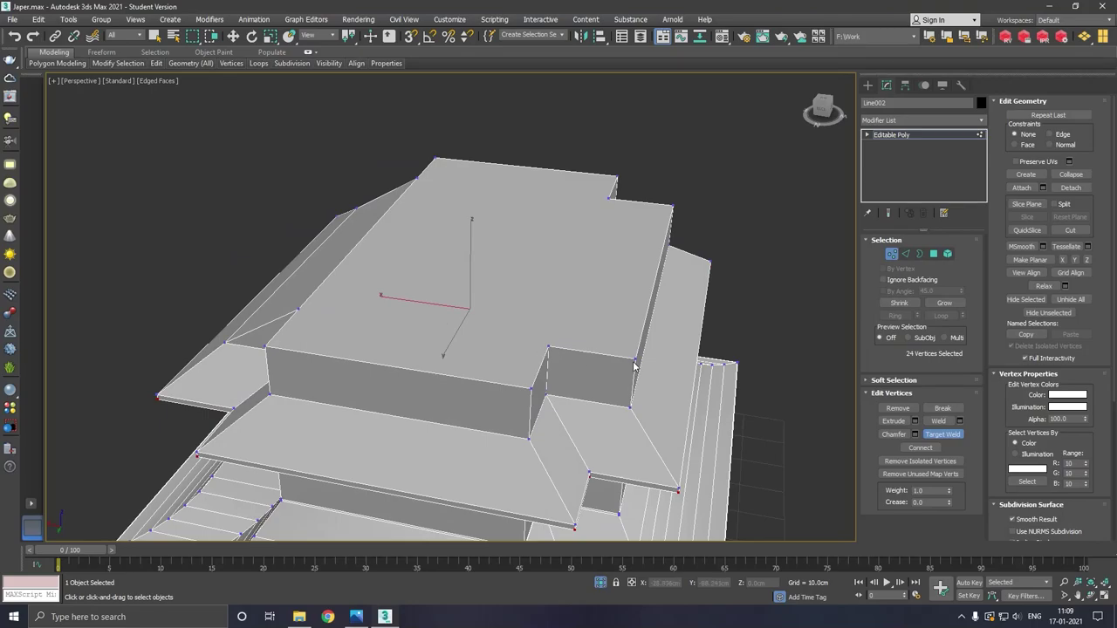
click(550, 348)
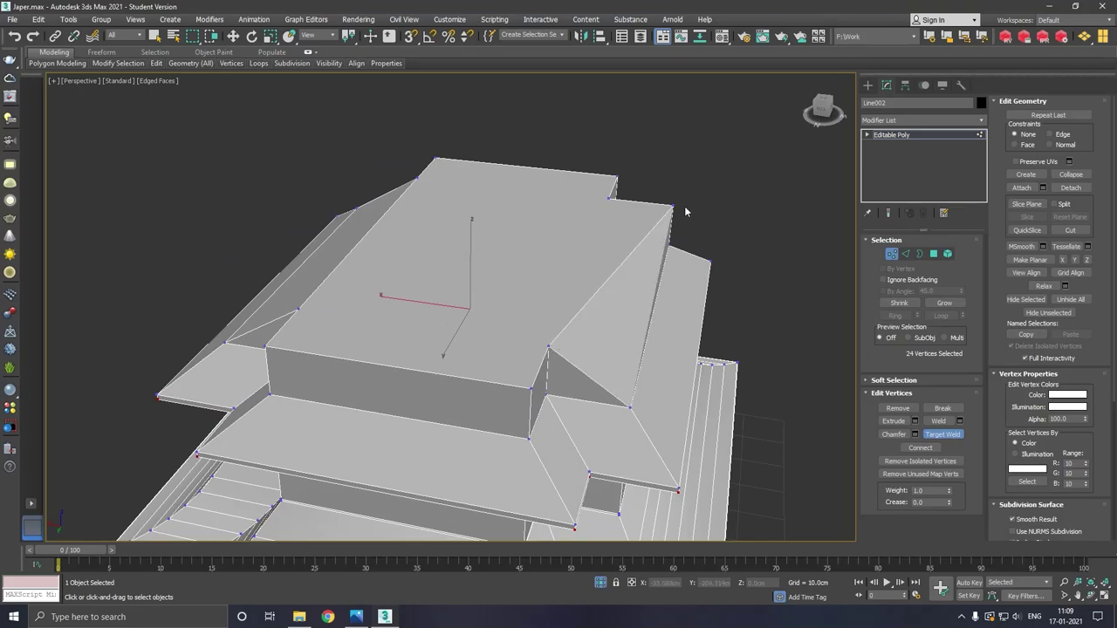
click(608, 201)
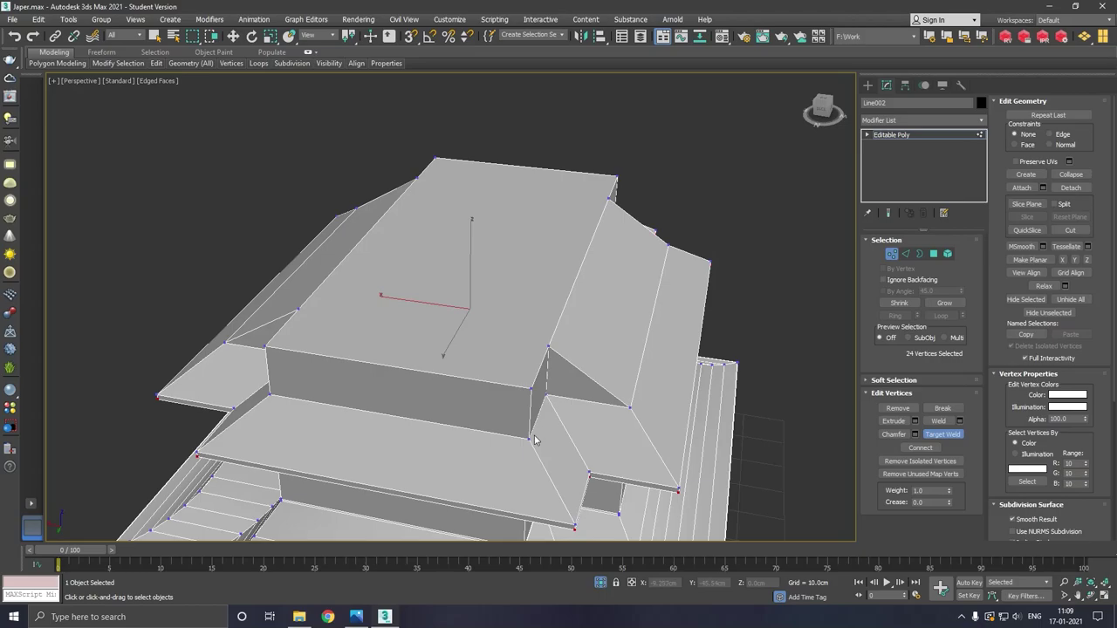
key(w)
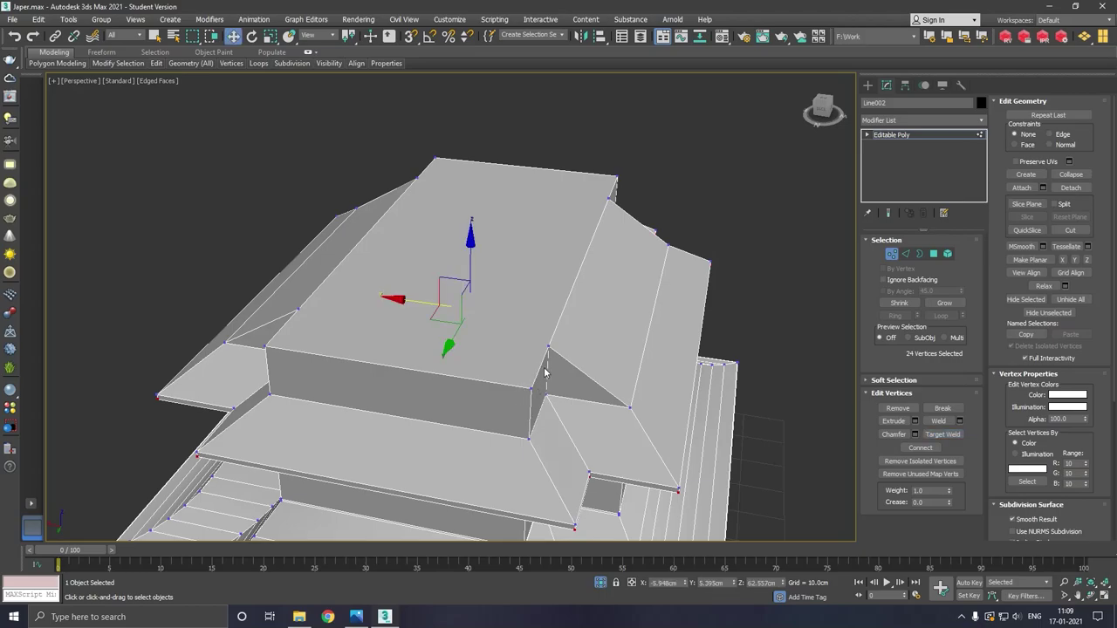
- Weld the block's remaining corner vertices at both ends onto the ridge to form hips
mouse_move(545, 387)
alt+middle_down()
mouse_move(636, 375)
mouse_move(613, 383)
alt+middle_up()
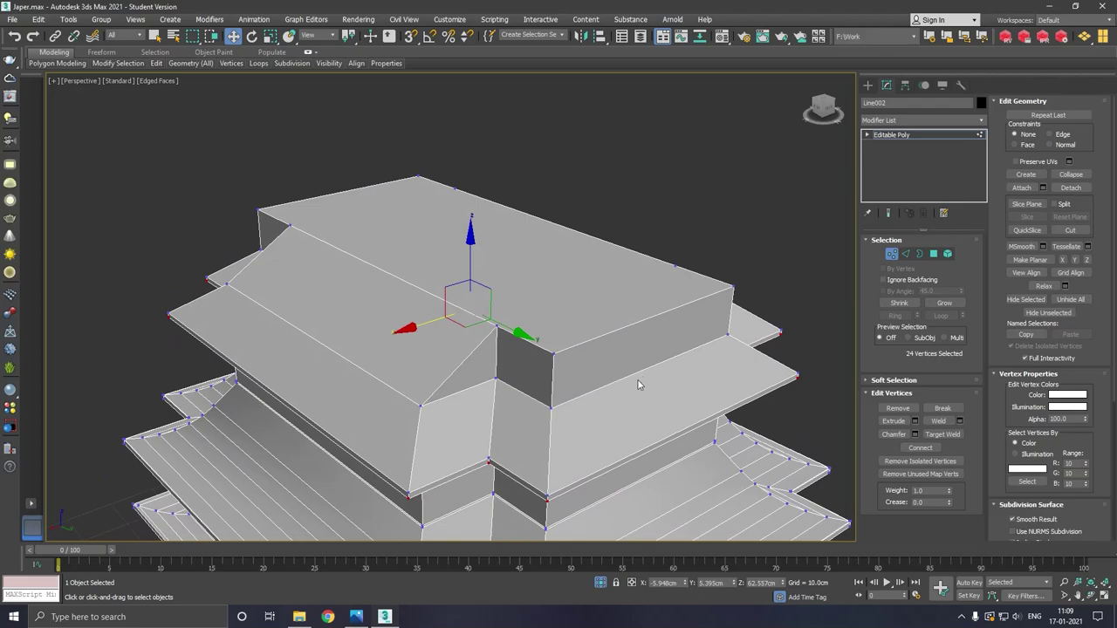
right_click(732, 253)
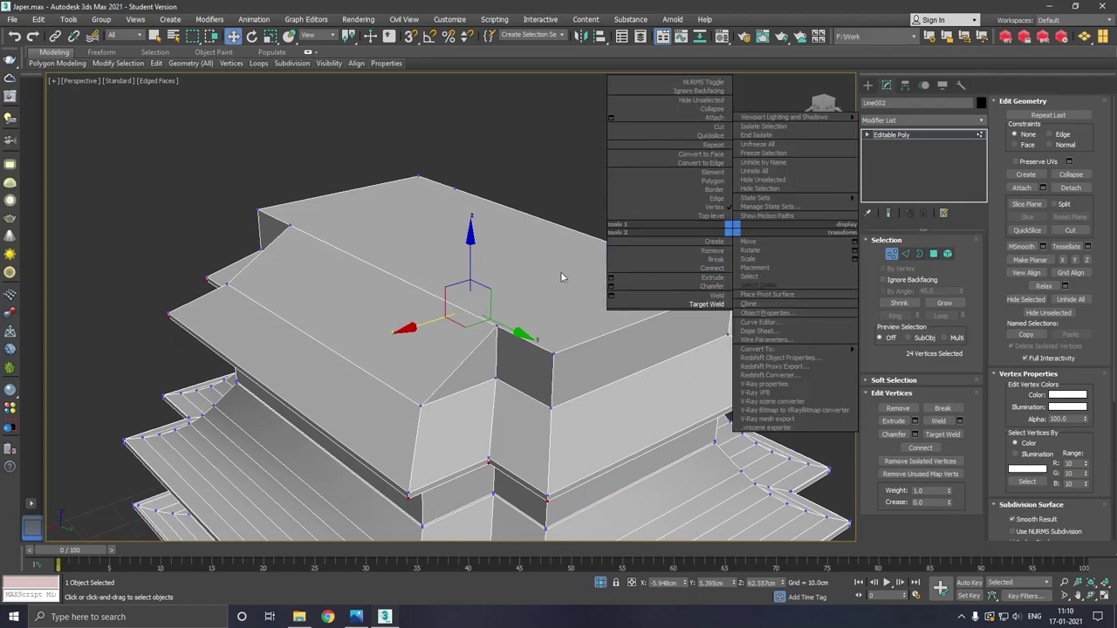
mouse_move(560, 272)
alt+middle_down()
mouse_move(712, 270)
mouse_move(682, 288)
alt+middle_up()
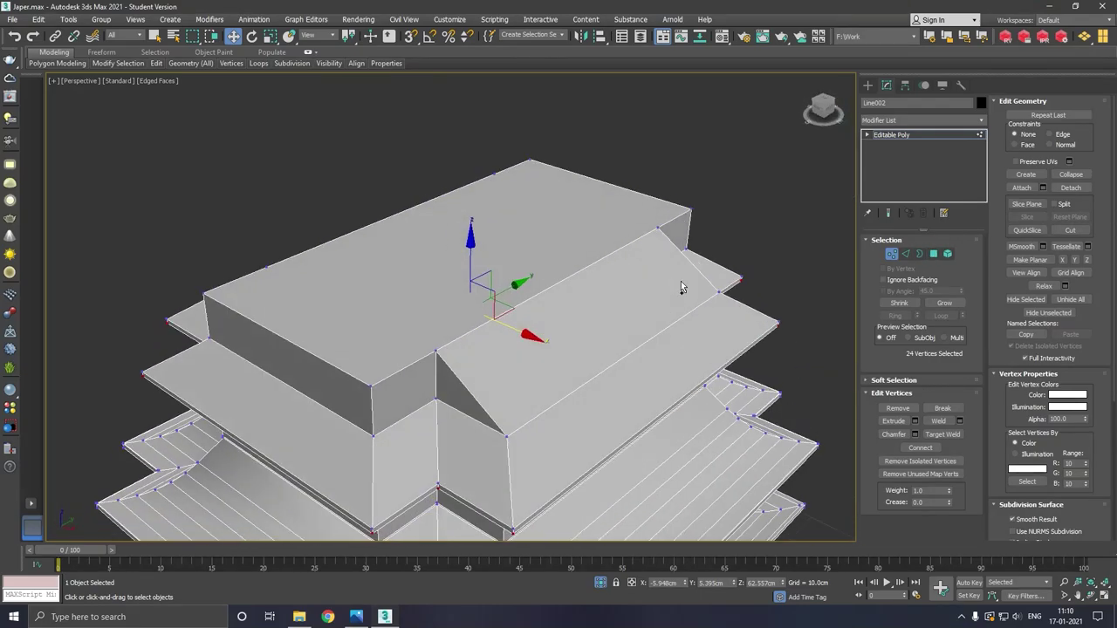
right_click(527, 287)
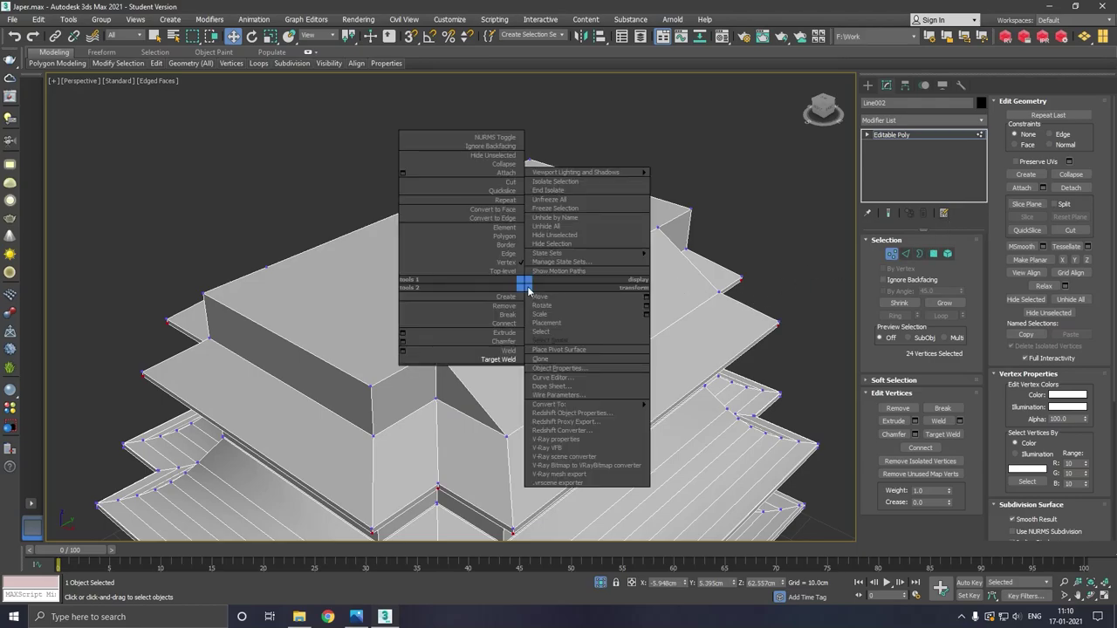
click(511, 368)
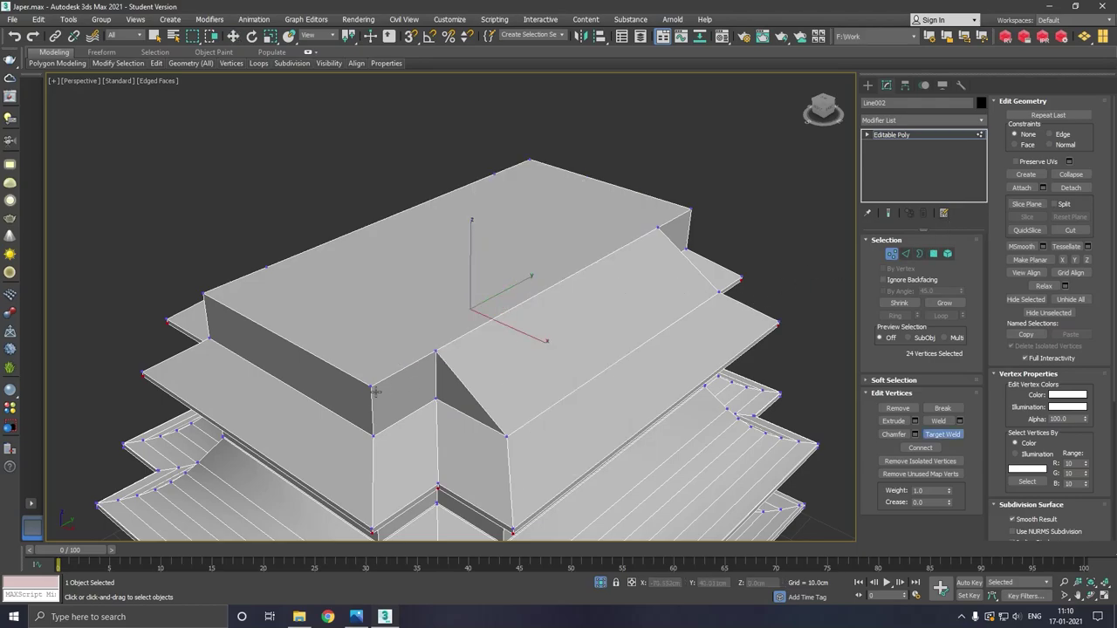
click(437, 353)
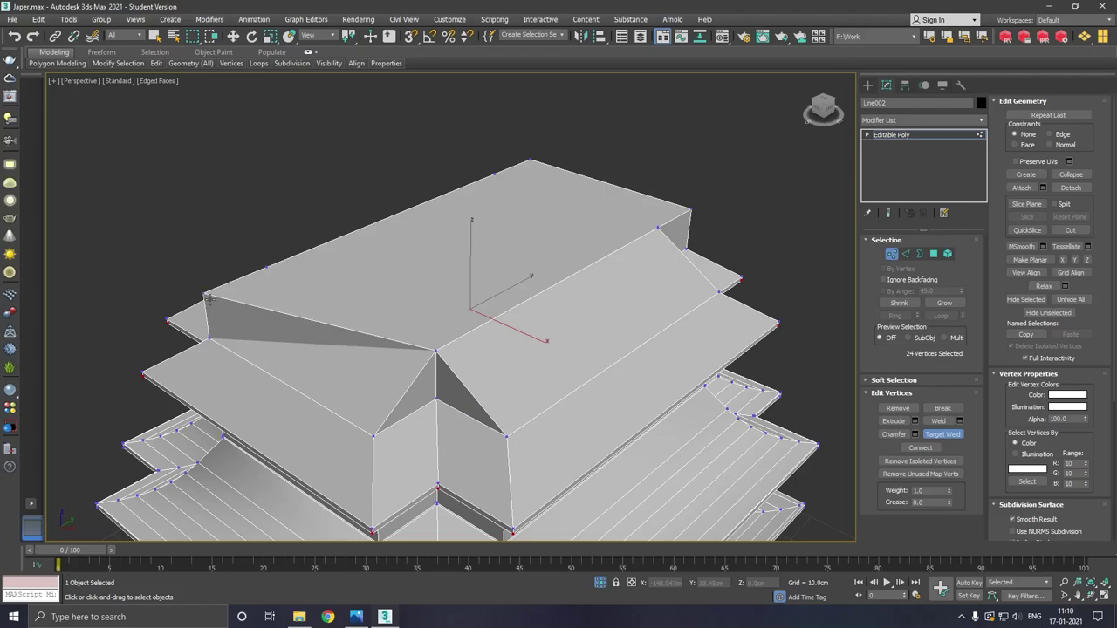
scroll(342, 351, down, 2)
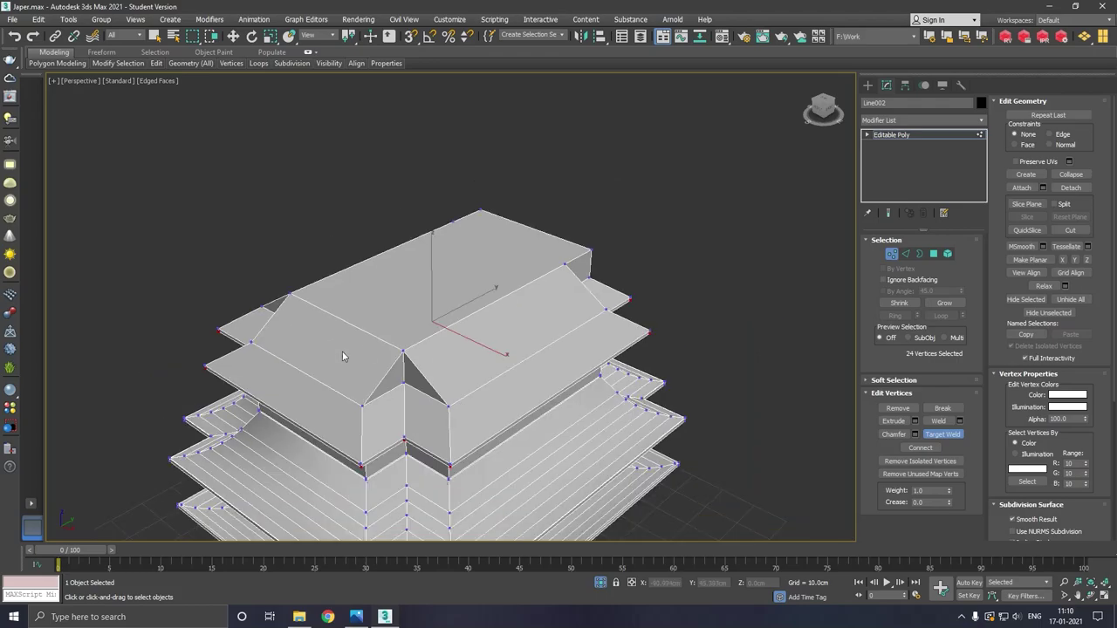
alt+middle_drag(342, 351, 317, 326)
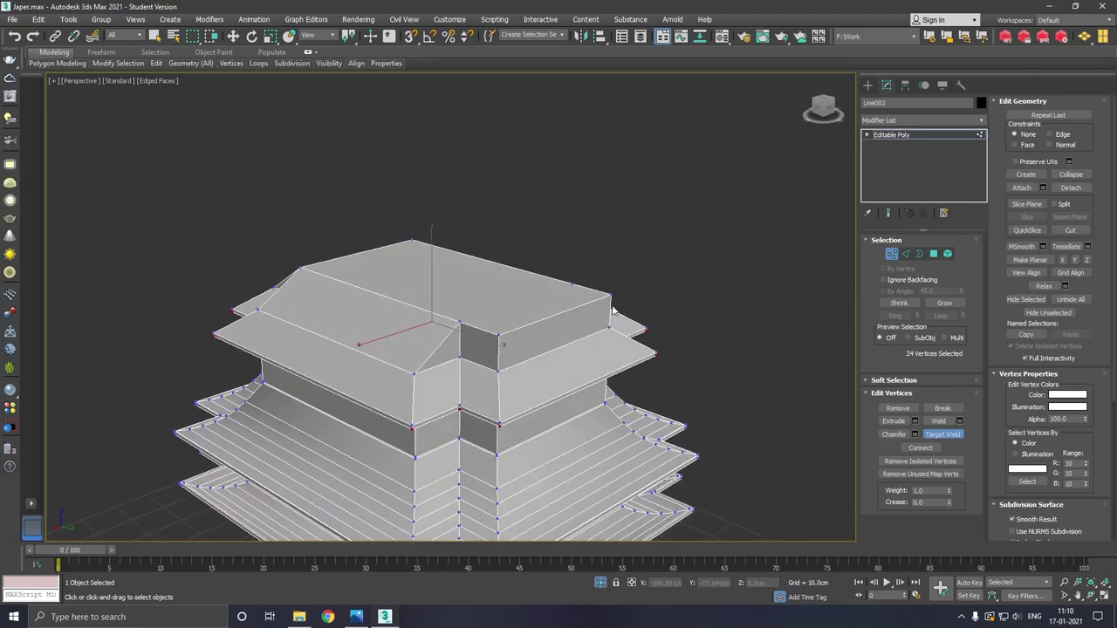
click(579, 287)
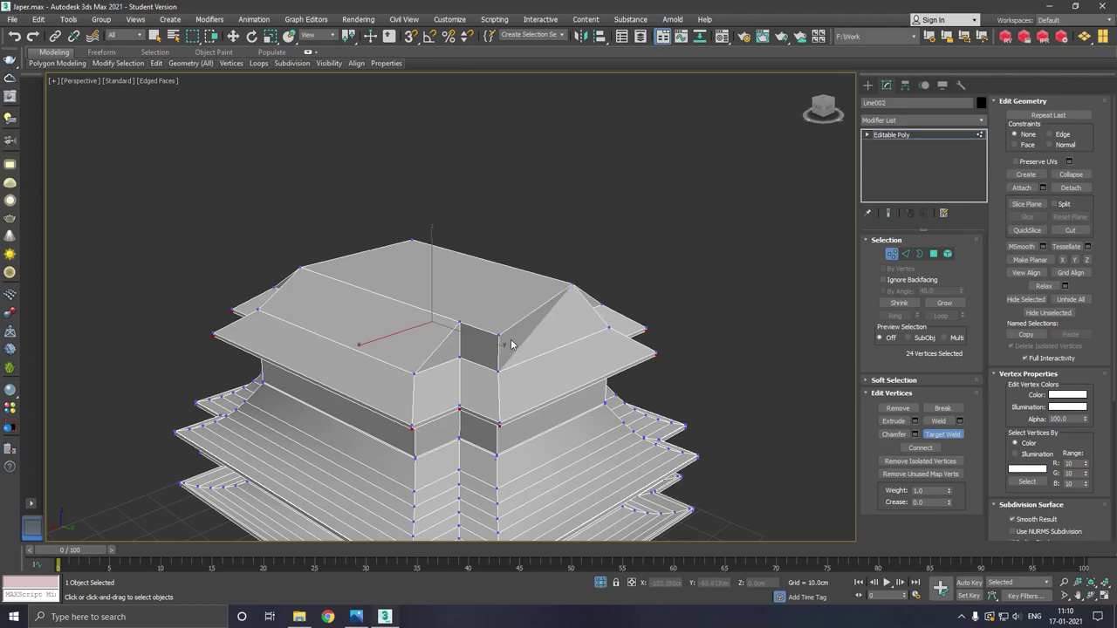
click(496, 335)
click(459, 328)
key(w)
mouse_move(511, 317)
alt+middle_down()
mouse_move(447, 321)
mouse_move(523, 312)
mouse_move(514, 341)
alt+middle_up()
scroll(514, 340, up, 1)
scroll(445, 307, up, 2)
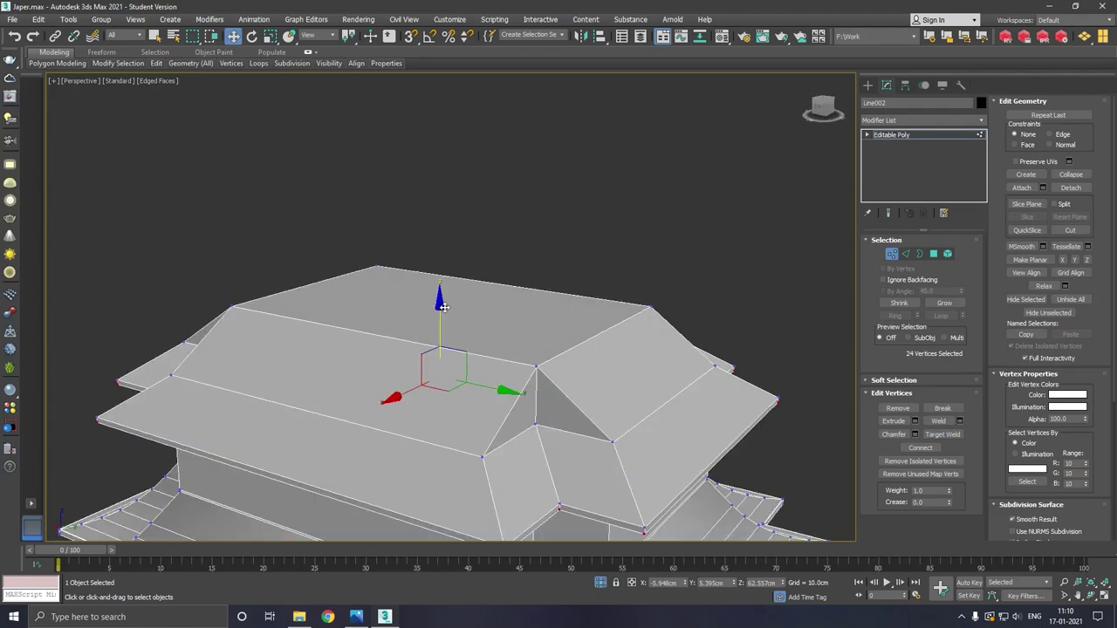
- Extrude the top face 40.395 cm, then scale it along X into a narrow ridge strip
click(933, 254)
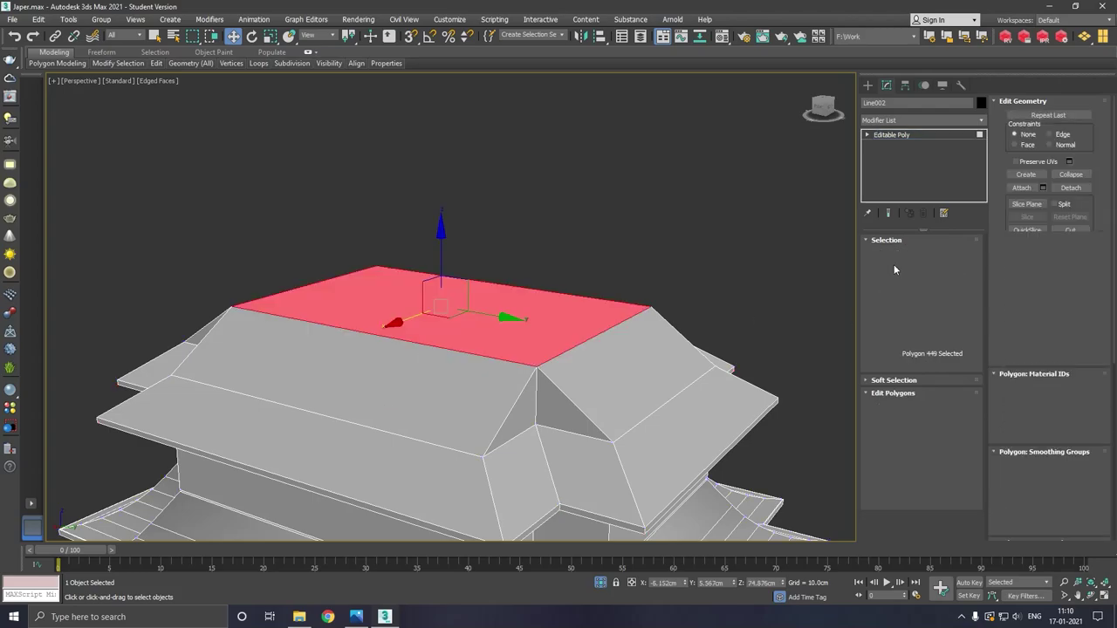
click(914, 420)
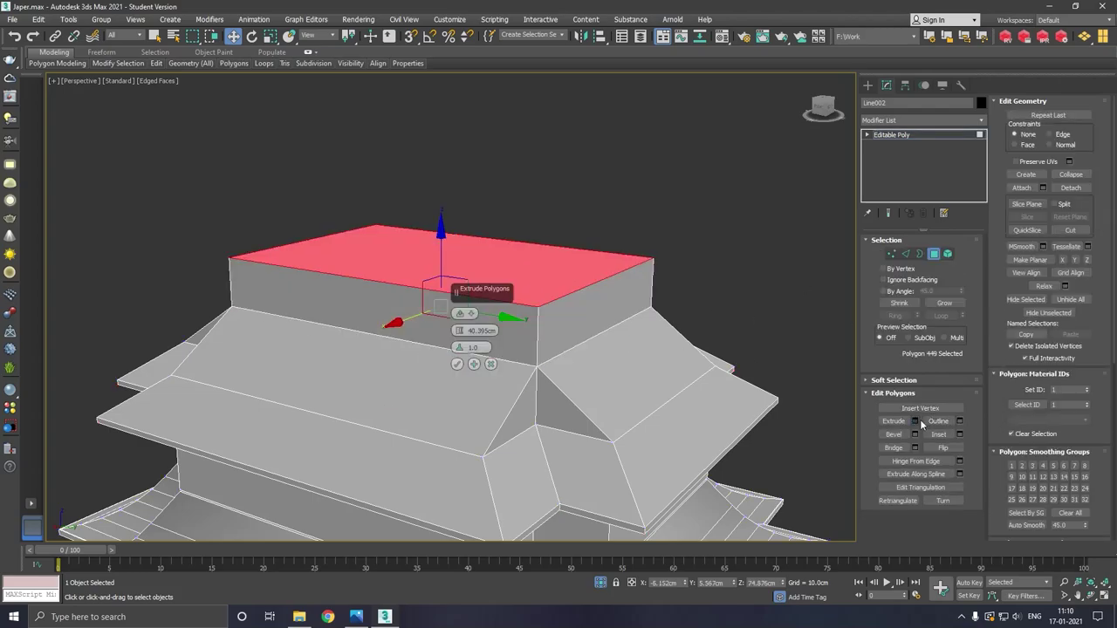
click(456, 365)
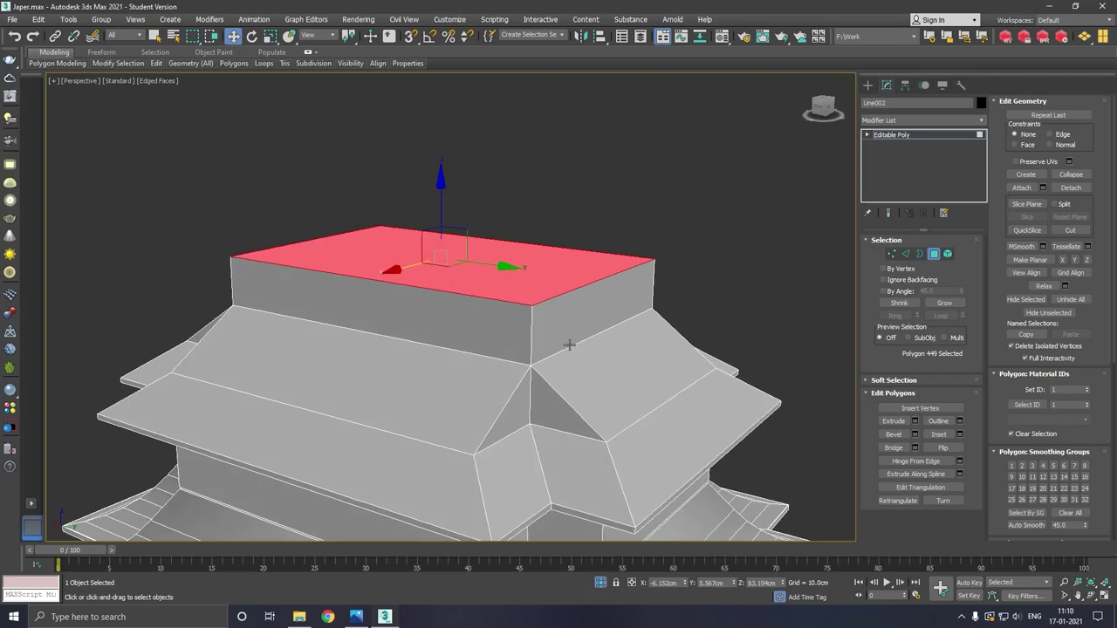
alt+middle_drag(568, 344, 523, 352)
drag(460, 233, 462, 210)
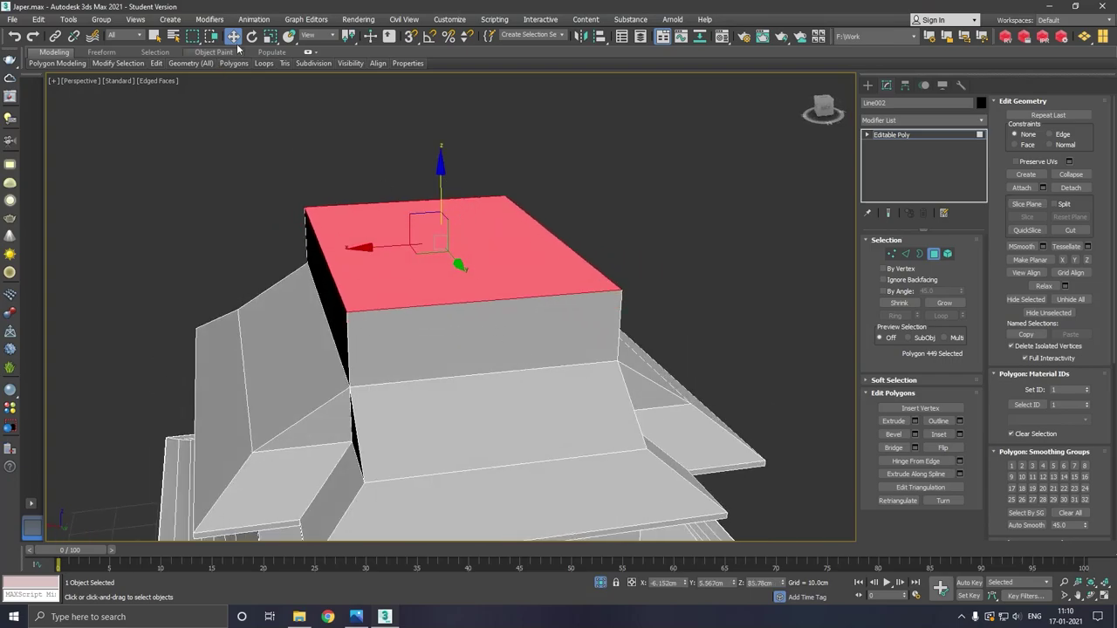
click(270, 35)
drag(350, 252, 443, 194)
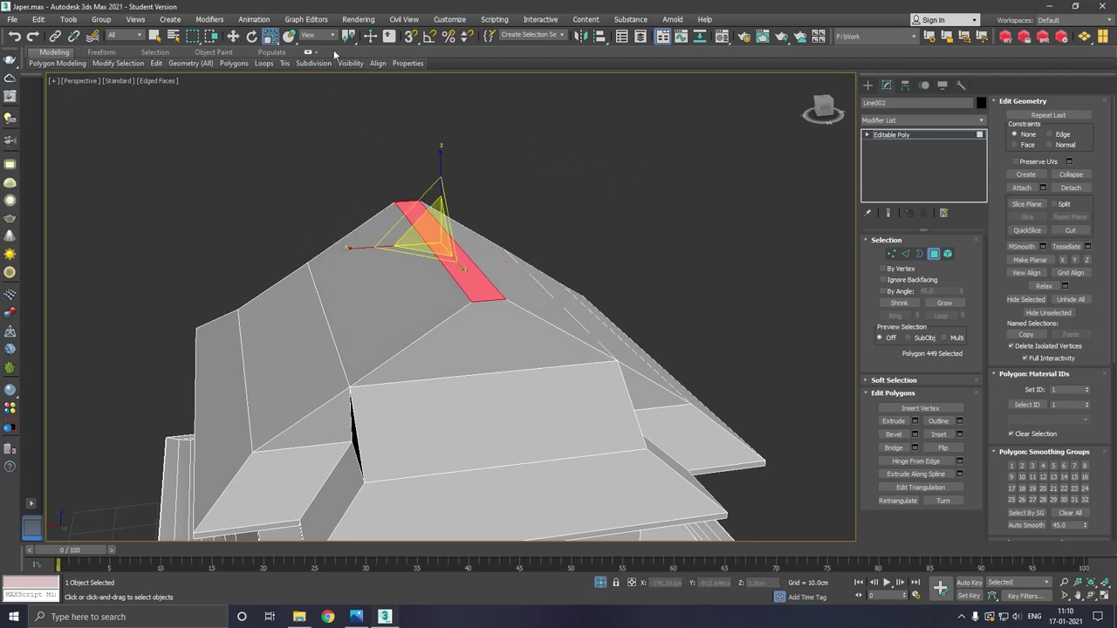
click(233, 35)
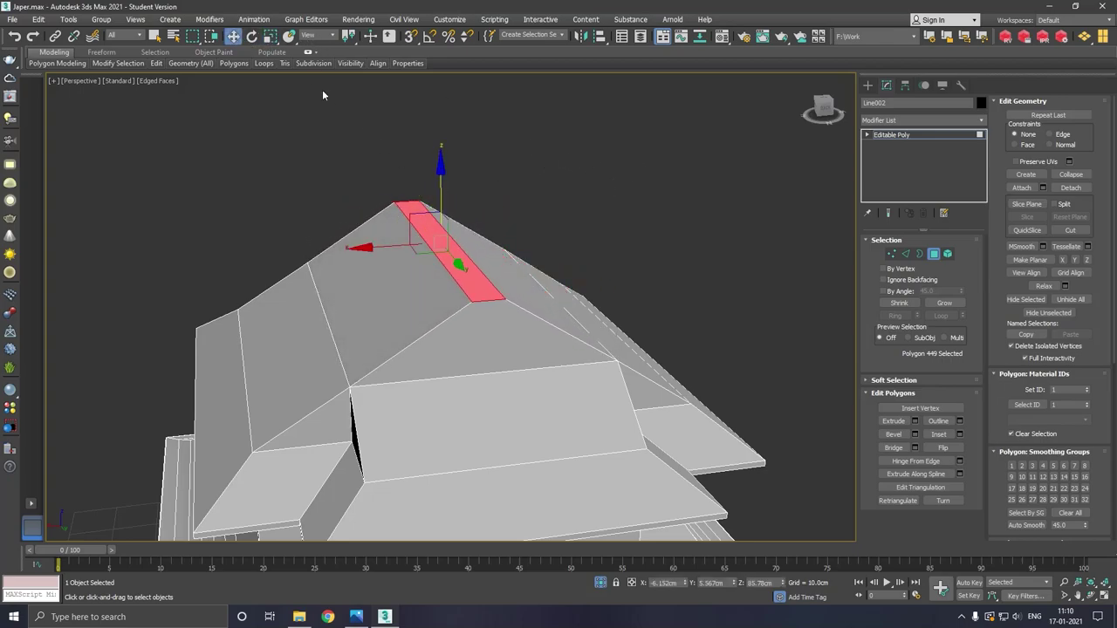
- Target Weld the top vertices into the peak and shift both top vertices along X
click(890, 253)
right_click(614, 289)
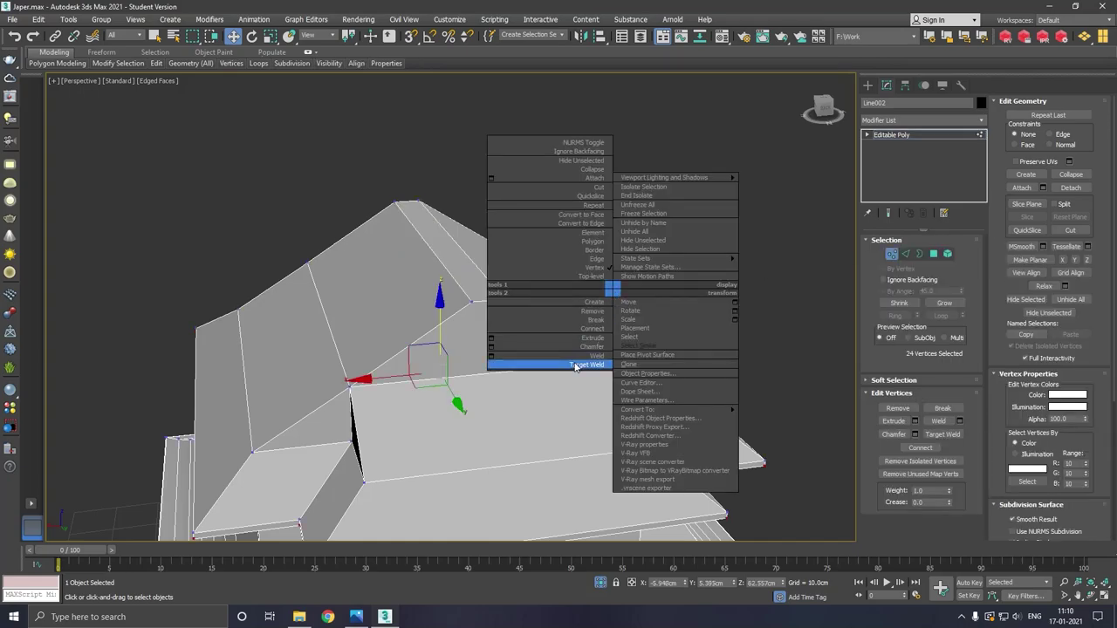
click(575, 365)
click(505, 300)
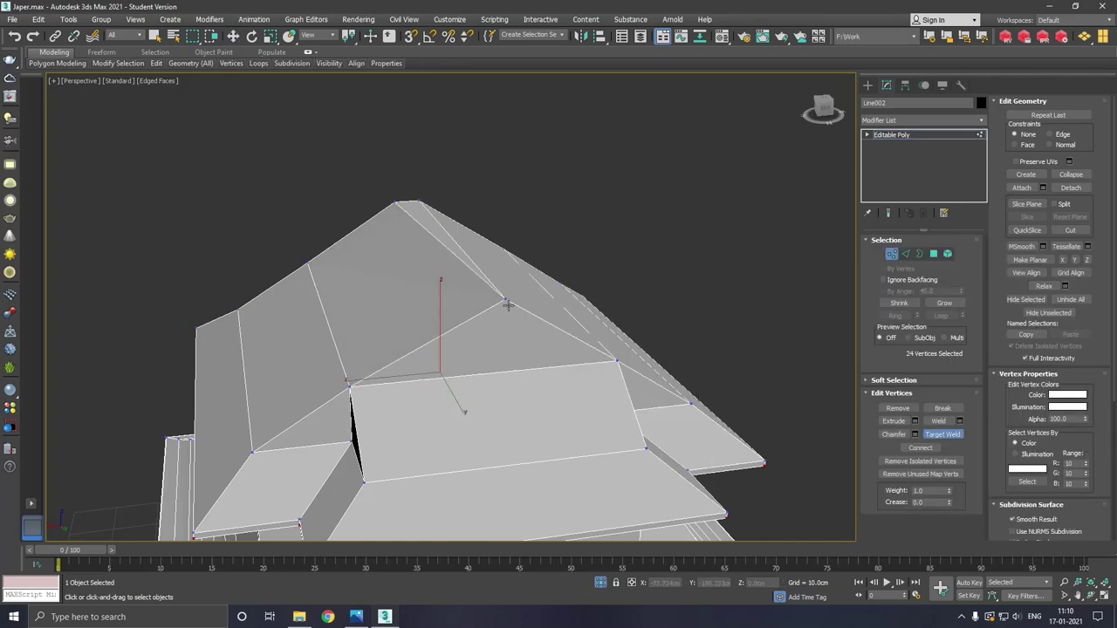
click(420, 204)
key(w)
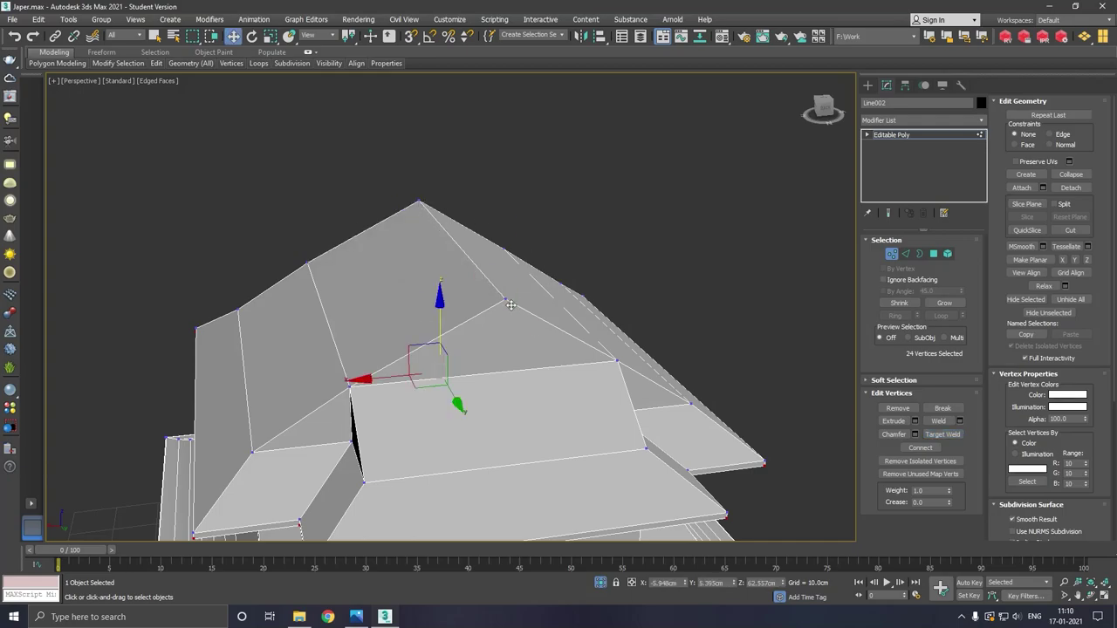
click(506, 302)
ctrl+click(420, 203)
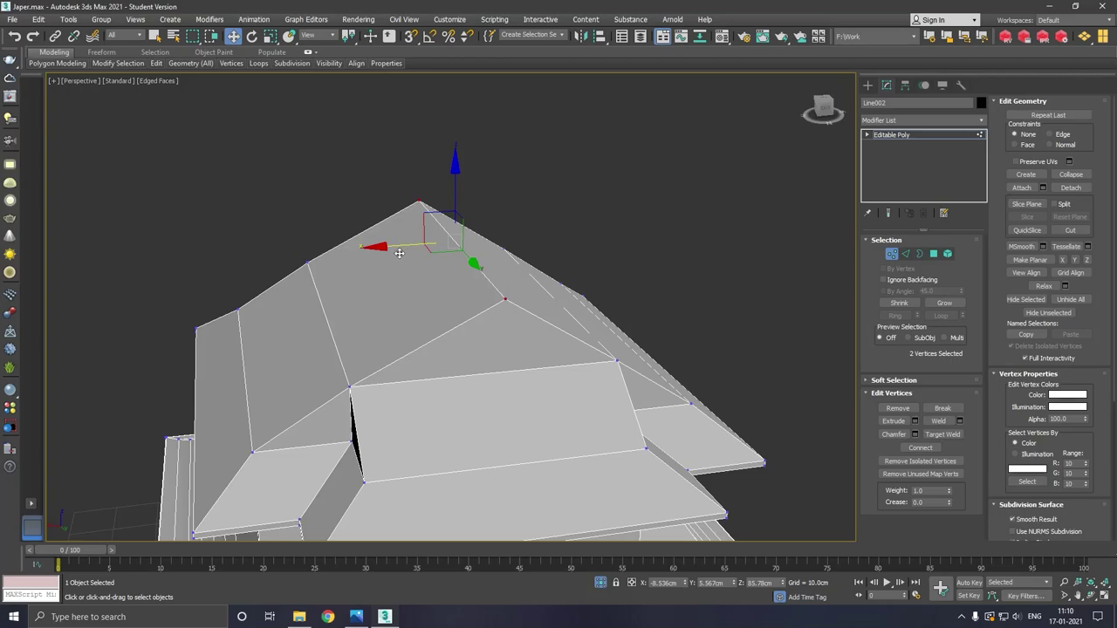
drag(399, 253, 386, 251)
- In the Left view, raise the ridge vertices and slide both ridge ends inward
key(l)
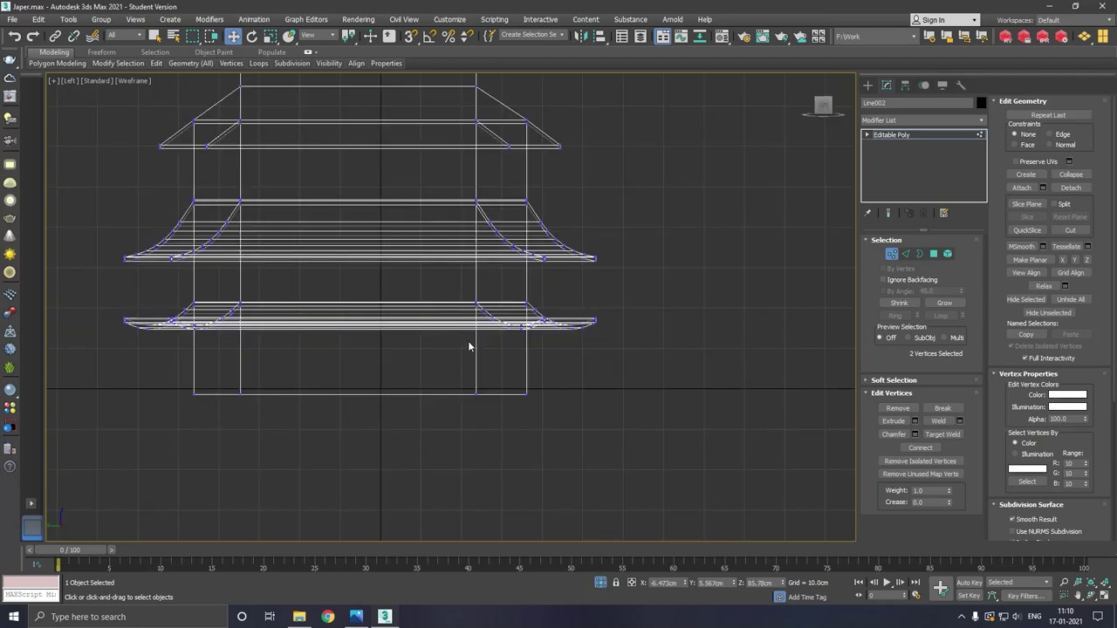
scroll(471, 346, down, 5)
scroll(453, 215, up, 3)
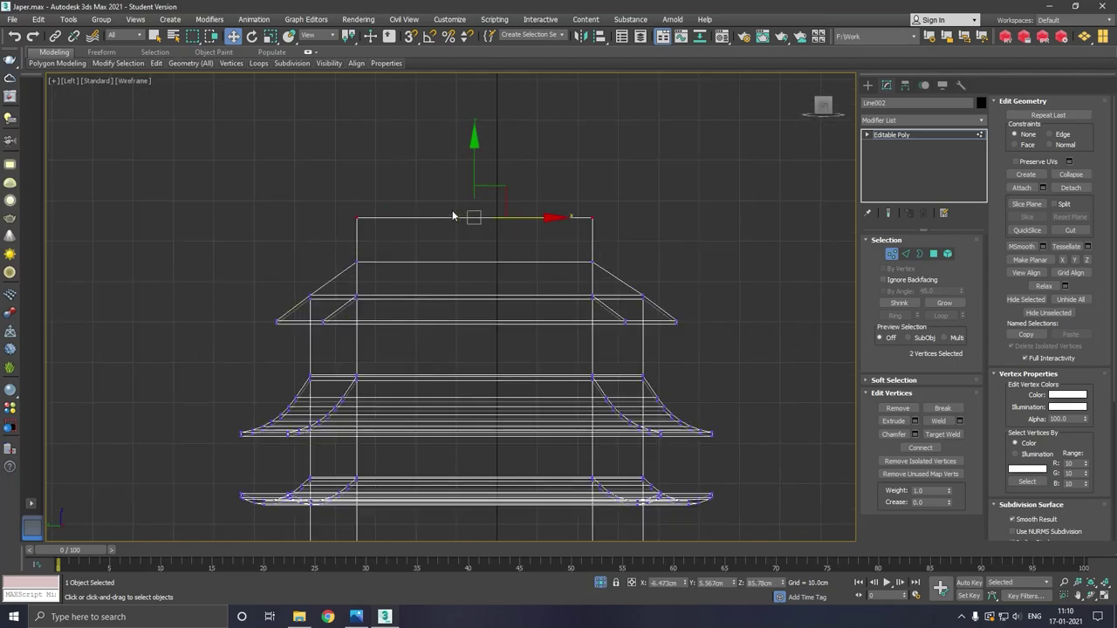
scroll(453, 216, down, 2)
scroll(454, 218, up, 2)
drag(482, 168, 476, 159)
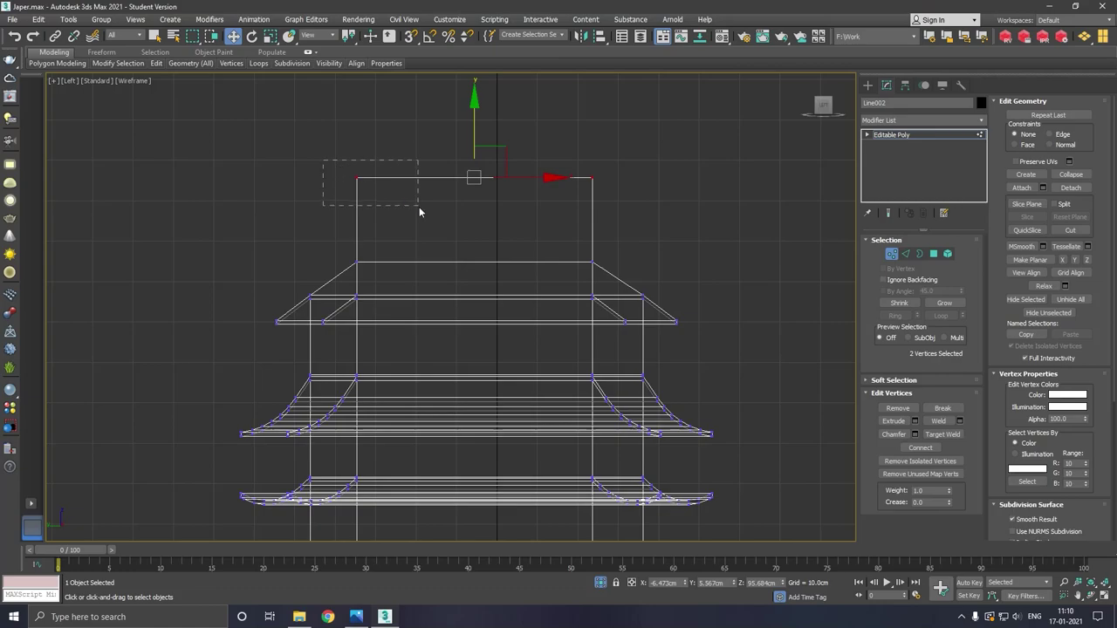
drag(418, 207, 523, 167)
drag(563, 201, 562, 201)
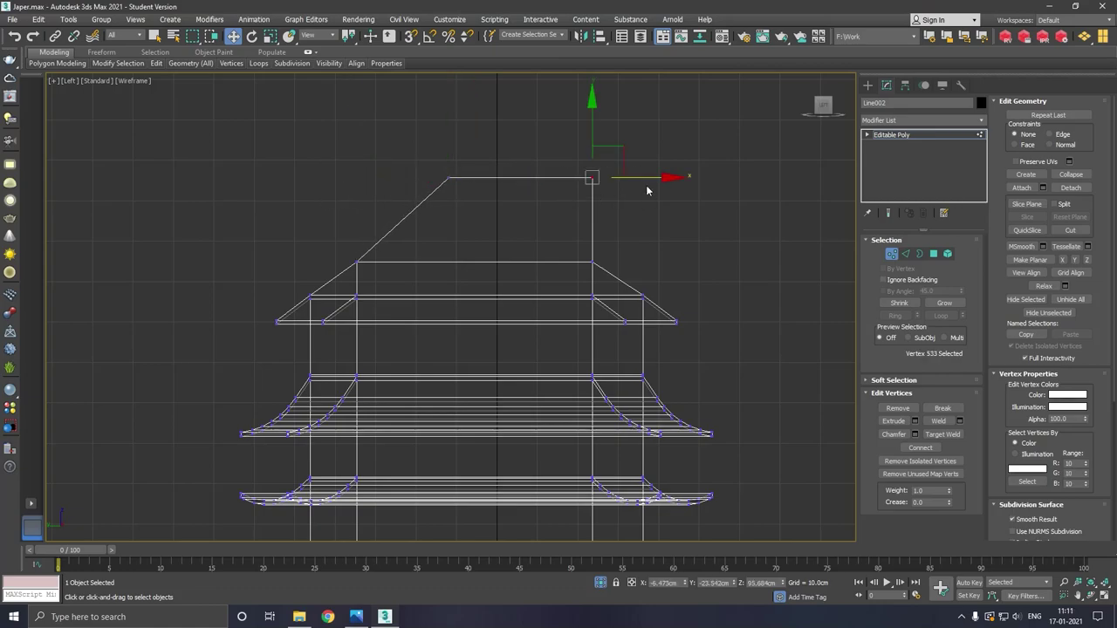
drag(650, 178, 535, 172)
- Check the roof in Perspective and undo three overshooting vertex edits
key(p)
scroll(499, 290, down, 3)
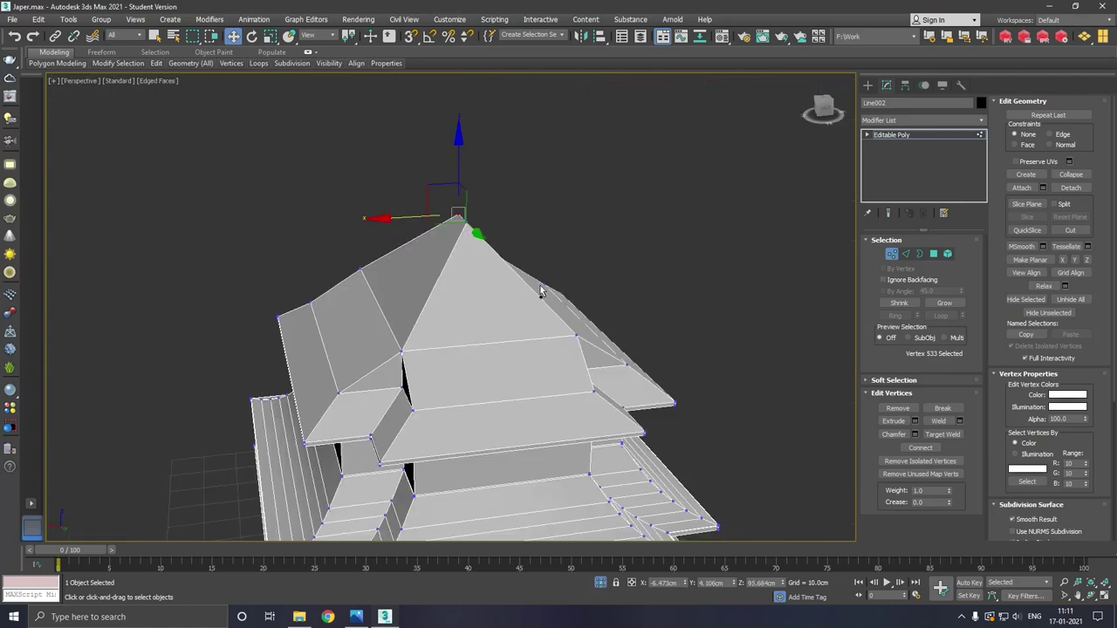
mouse_move(541, 292)
alt+middle_down()
mouse_move(482, 281)
mouse_move(332, 288)
mouse_move(355, 317)
mouse_move(449, 294)
mouse_move(423, 285)
mouse_move(407, 230)
mouse_move(506, 247)
mouse_move(466, 234)
alt+middle_up()
scroll(407, 230, down, 4)
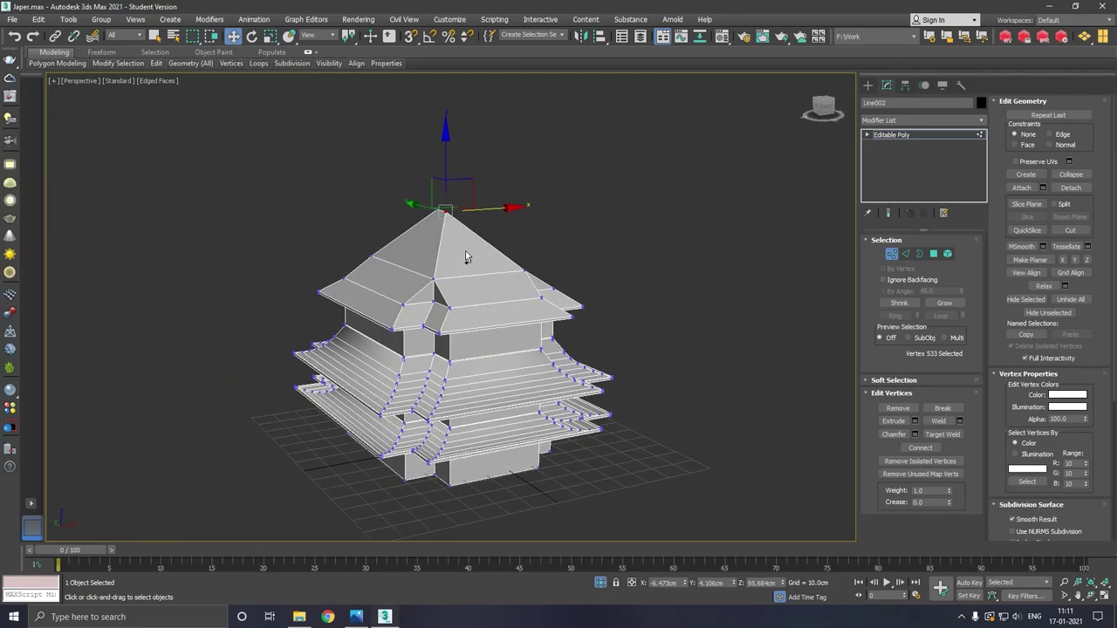
scroll(446, 231, up, 3)
alt+middle_drag(446, 231, 455, 219)
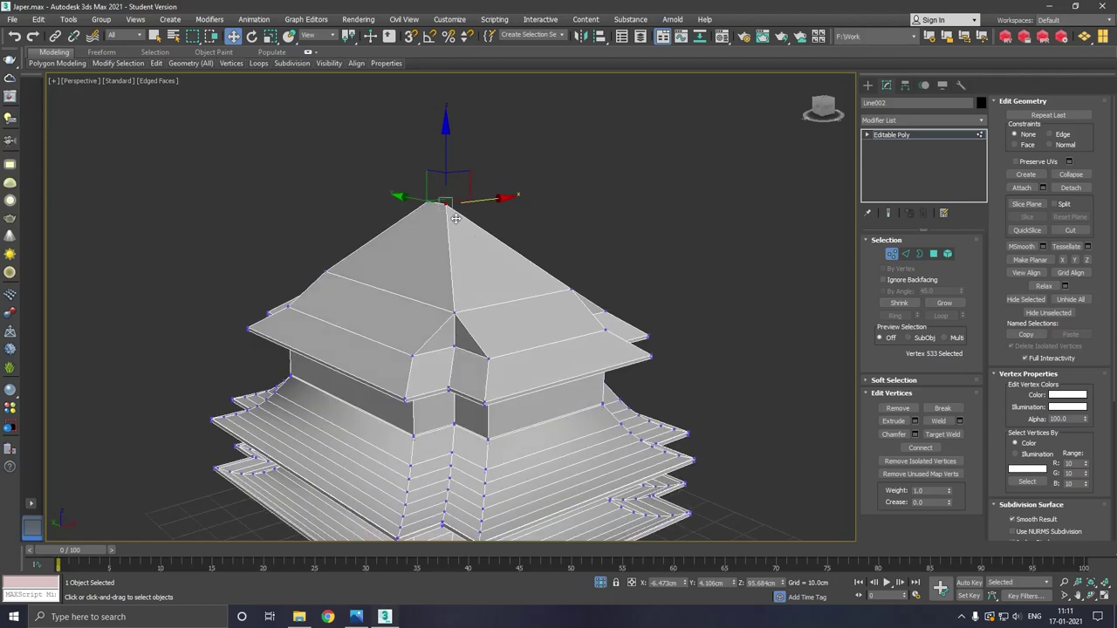
click(15, 38)
click(15, 37)
click(15, 38)
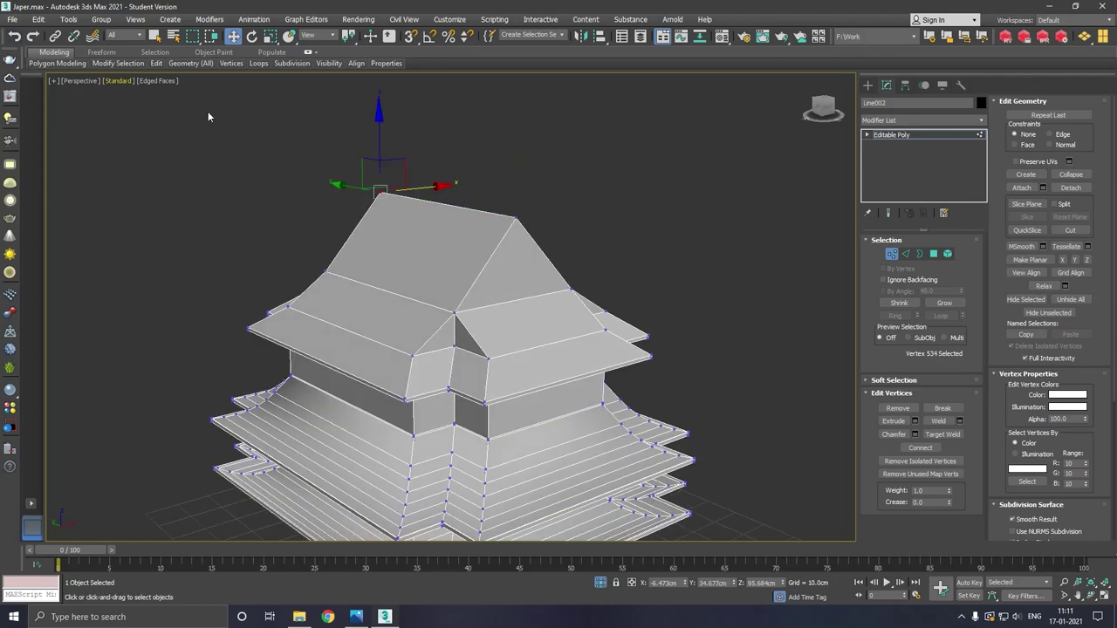
- Exit vertex editing to the Editable Poly object level and review the pagoda
scroll(403, 197, down, 3)
alt+middle_drag(403, 197, 482, 206)
mouse_move(624, 207)
alt+middle_down()
mouse_move(541, 207)
mouse_move(840, 140)
alt+middle_up()
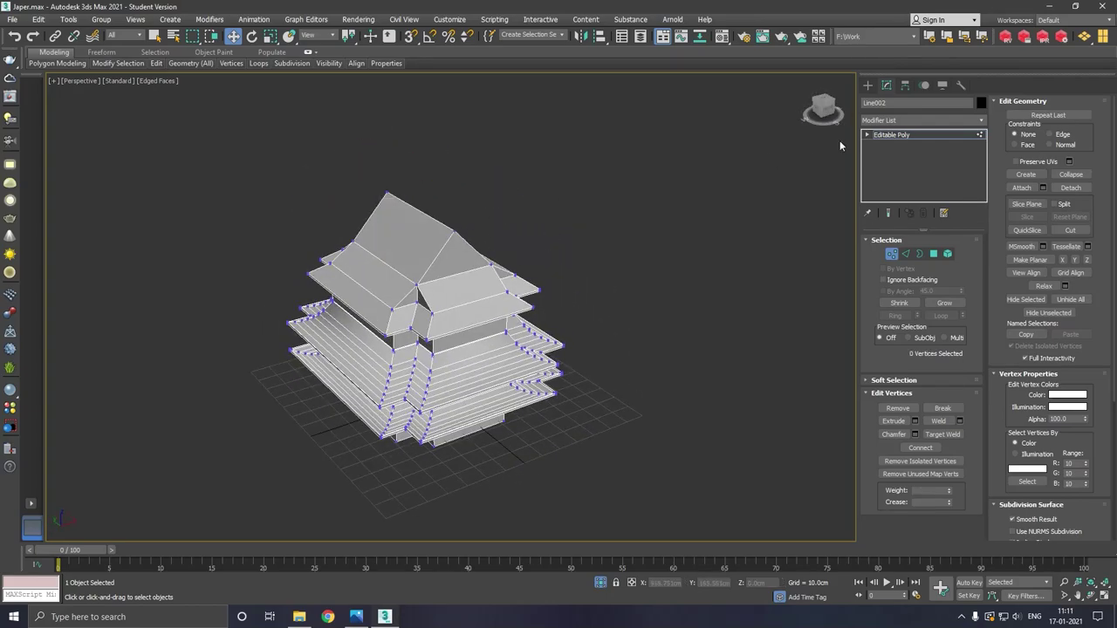
click(892, 134)
alt+middle_drag(613, 183, 550, 216)
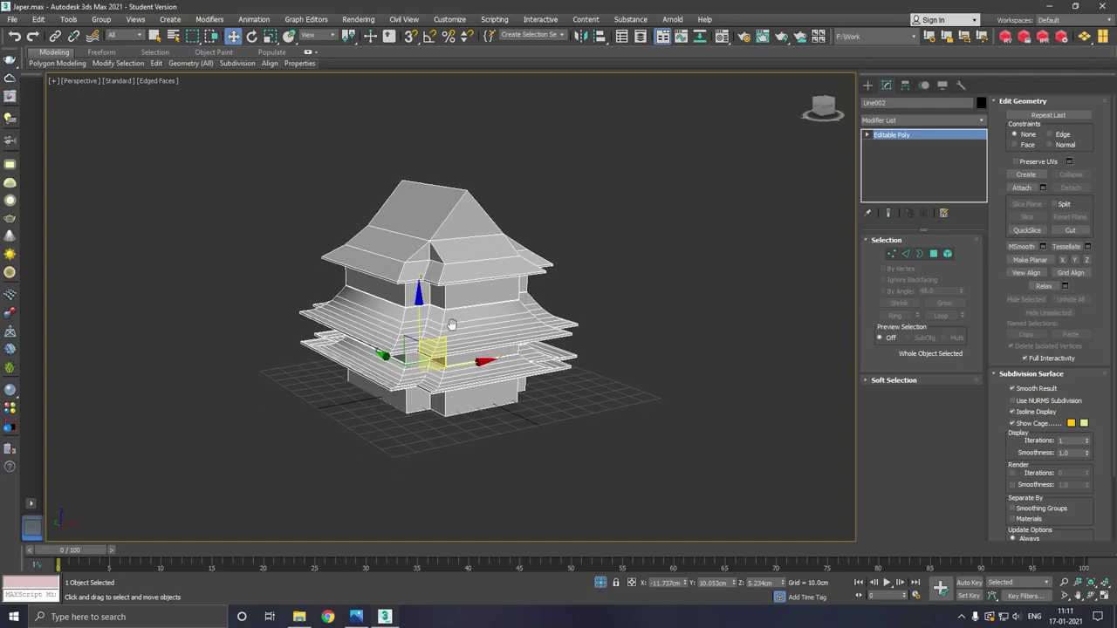
- Select the thin wall strip polygon just under the eave in Polygon mode
scroll(409, 309, up, 6)
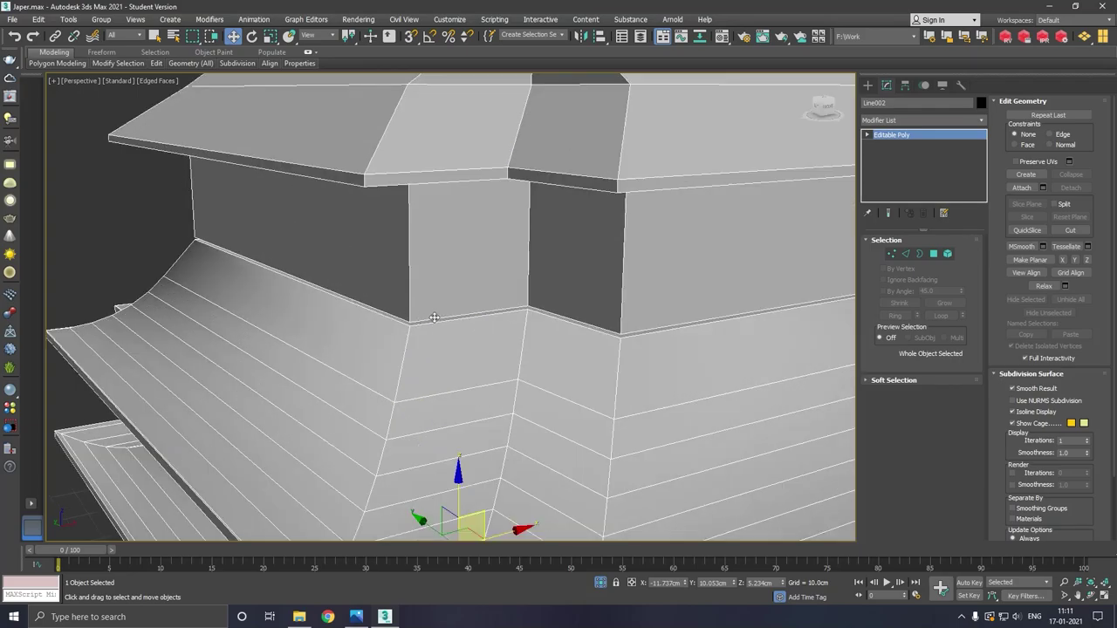
click(933, 254)
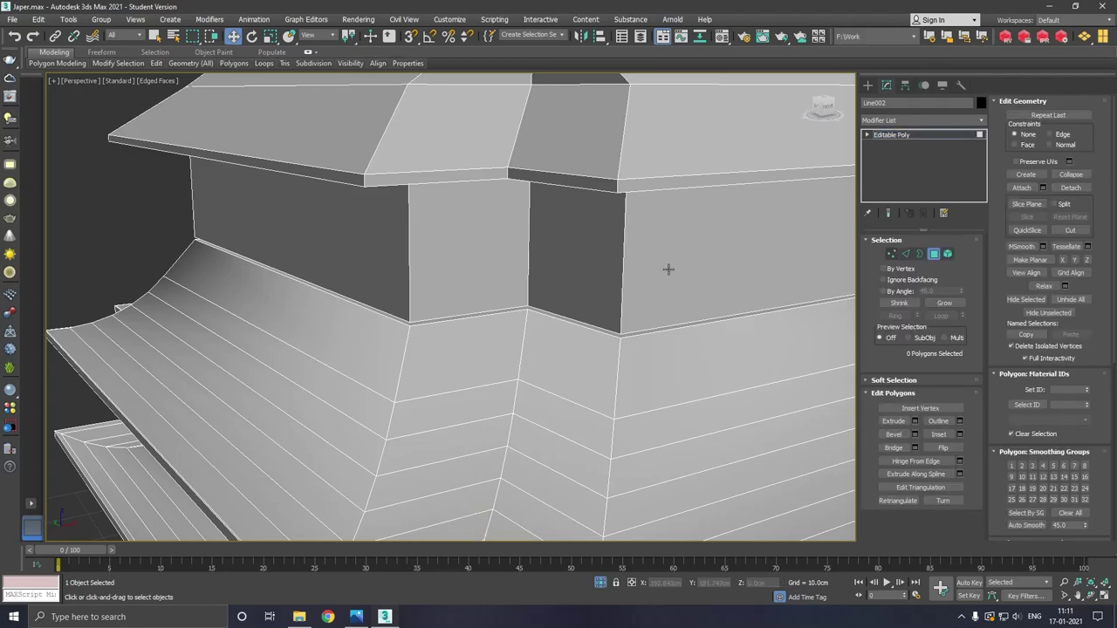
click(669, 267)
alt+middle_drag(728, 197, 423, 303)
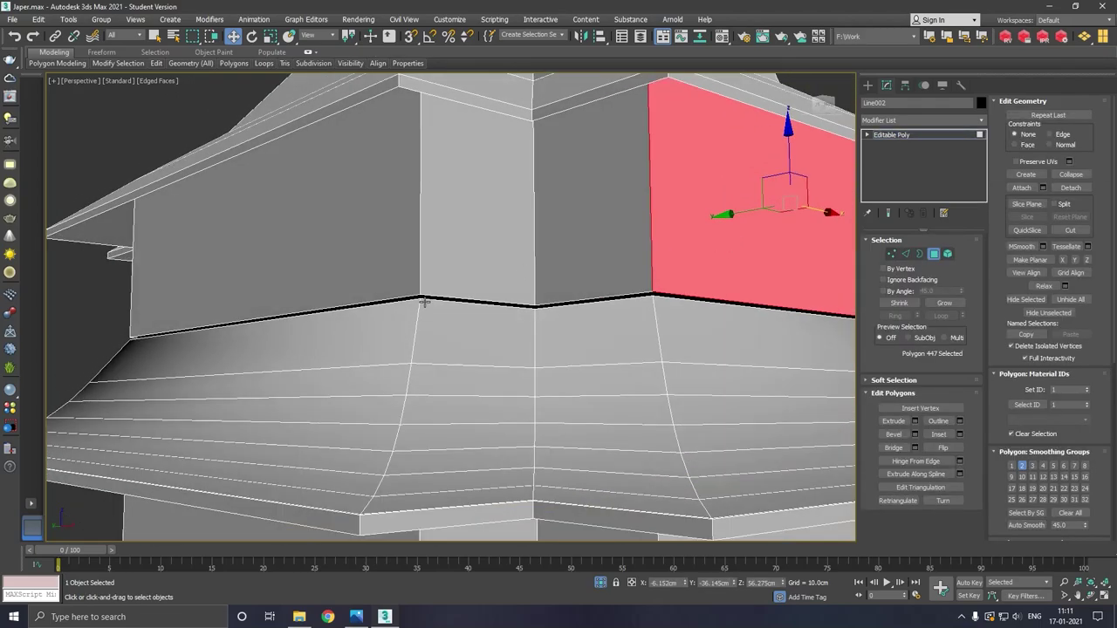
scroll(424, 302, up, 2)
click(428, 302)
scroll(507, 291, down, 2)
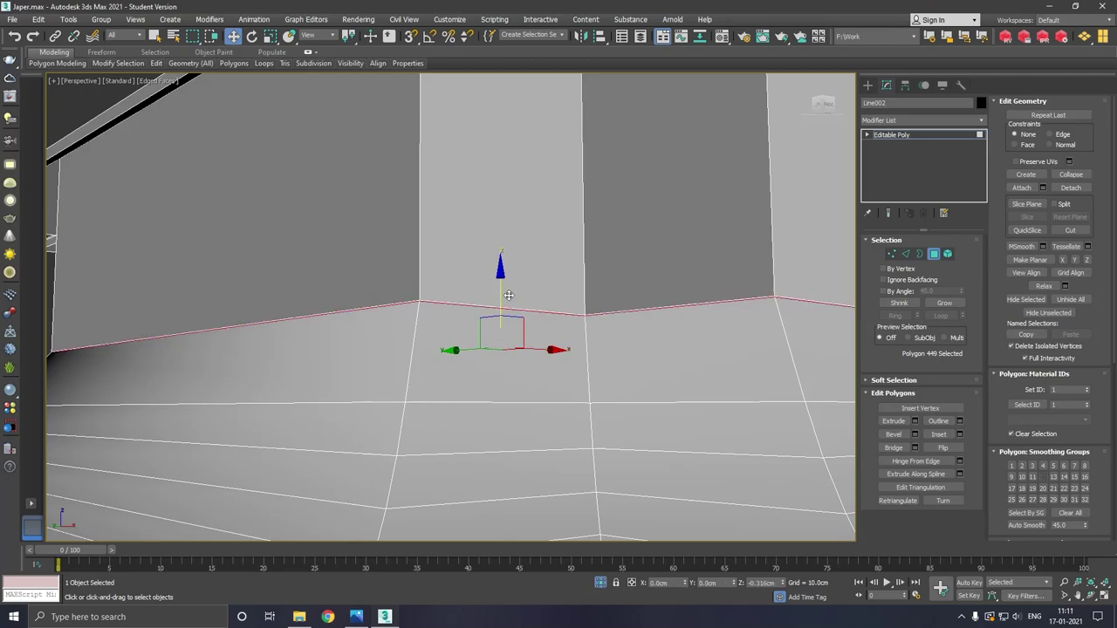
scroll(524, 255, down, 5)
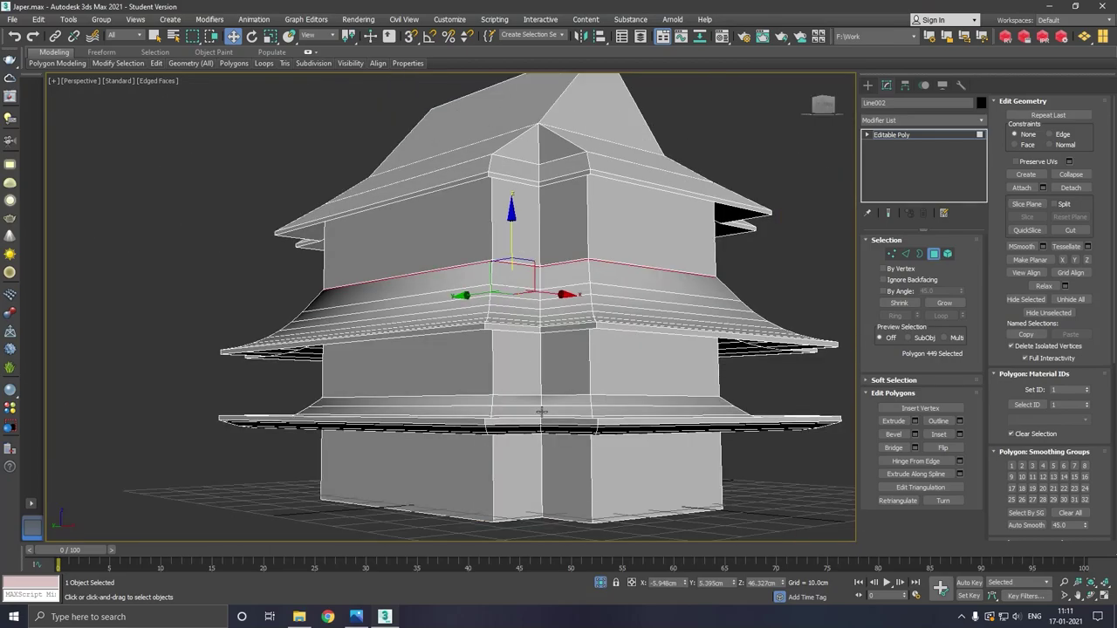
scroll(493, 393, up, 5)
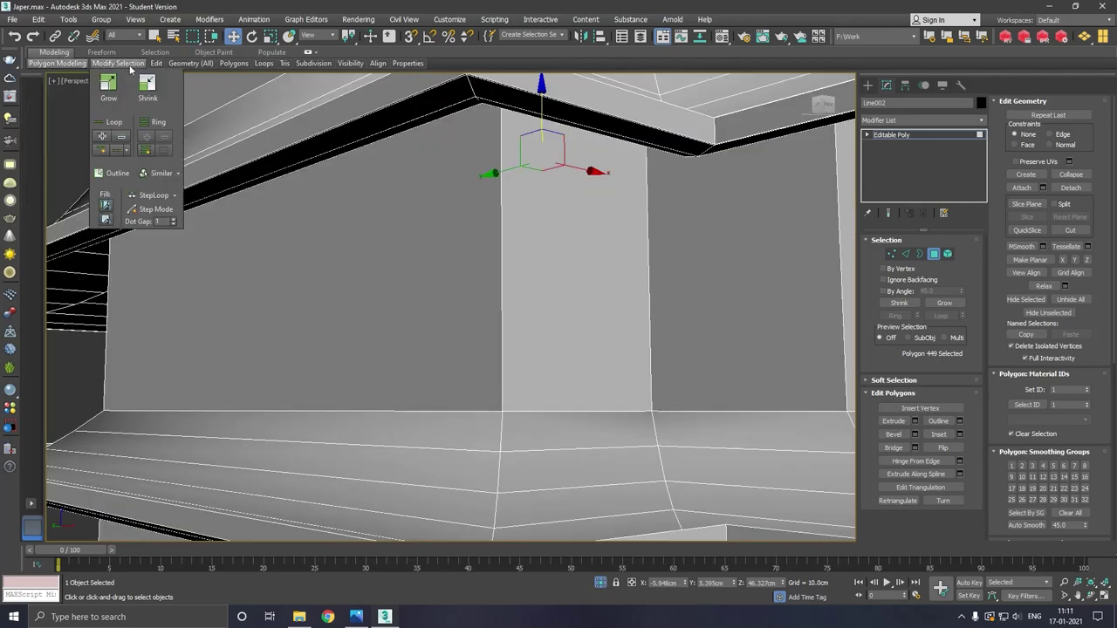
- Insert a Swift Loop across the wall and select the new thin band face
click(250, 97)
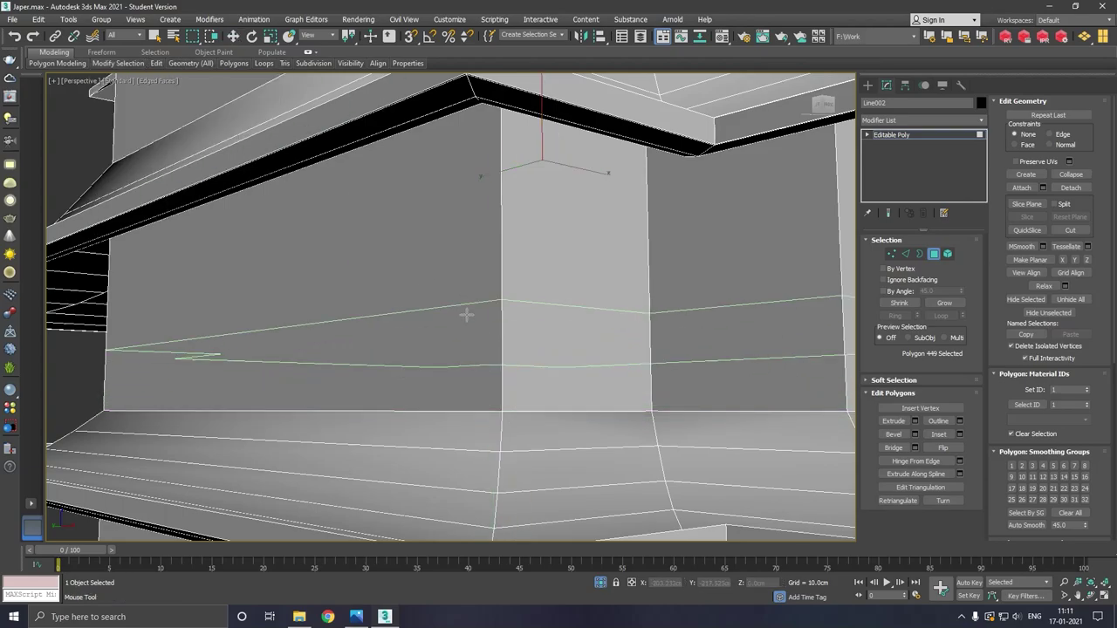
scroll(519, 325, down, 3)
scroll(519, 326, down, 2)
scroll(438, 417, up, 5)
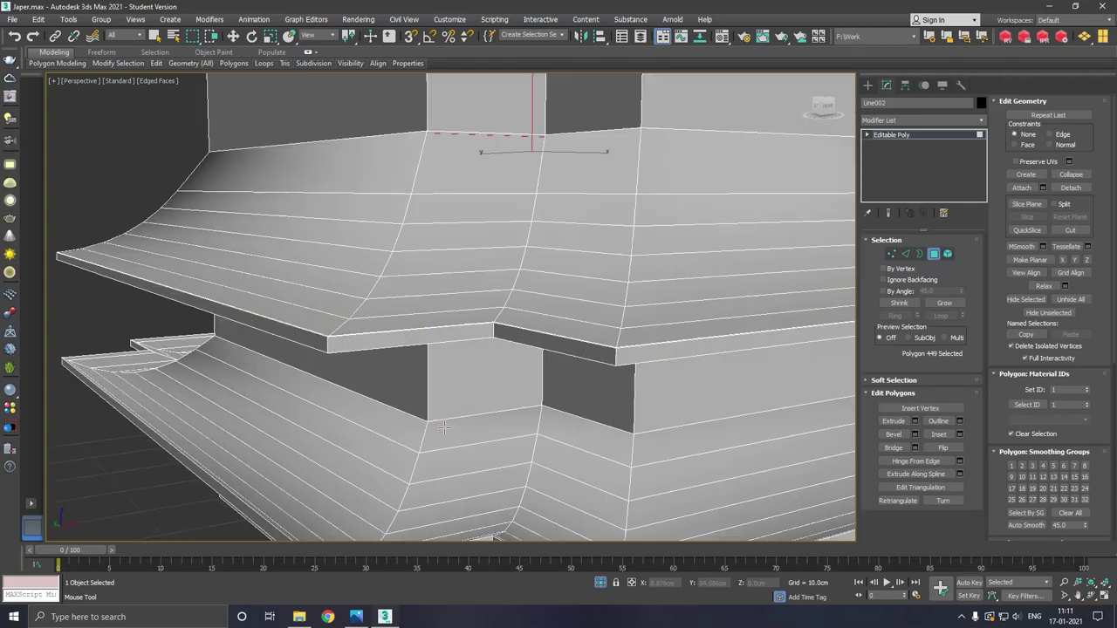
click(438, 417)
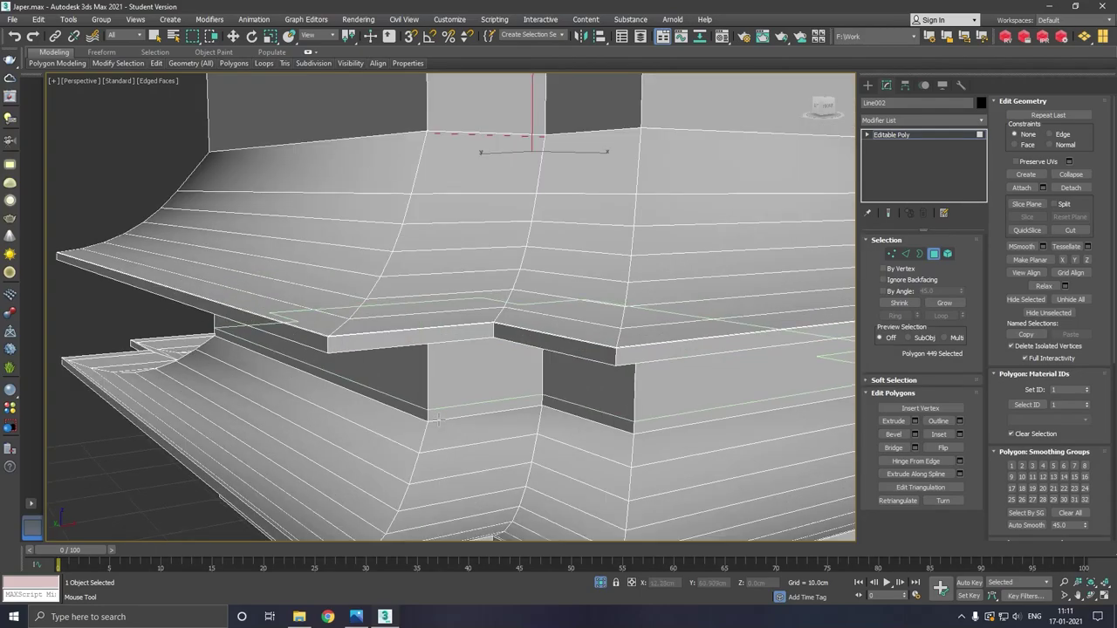
key(w)
click(437, 417)
- Grow the band to all 12 polygons and extrude it to a 64.95 cm height
shift+click(430, 419)
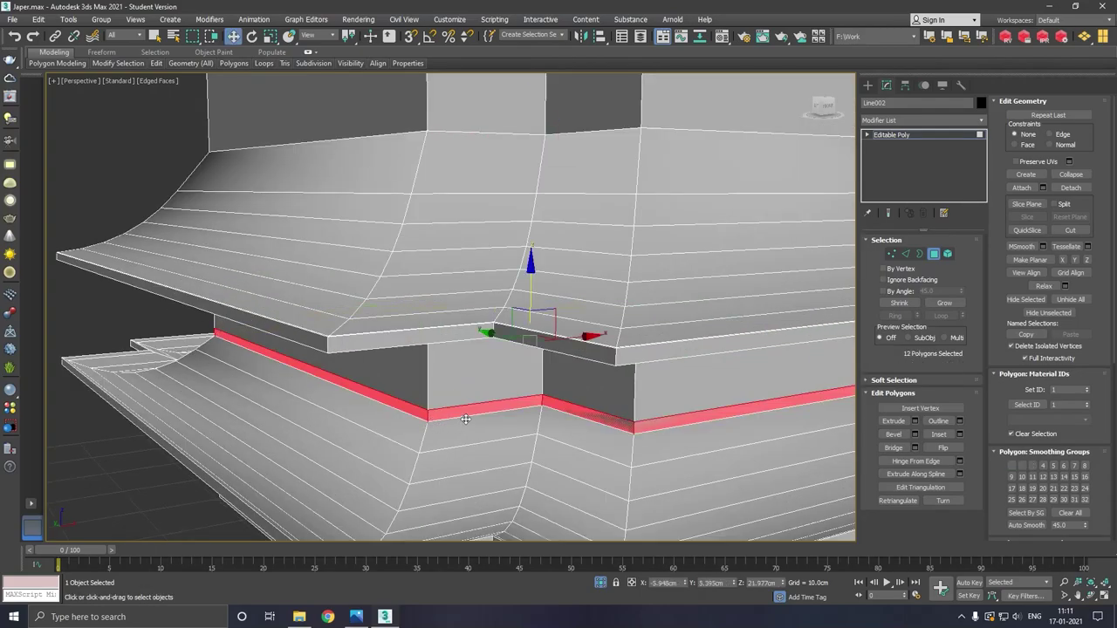
click(914, 422)
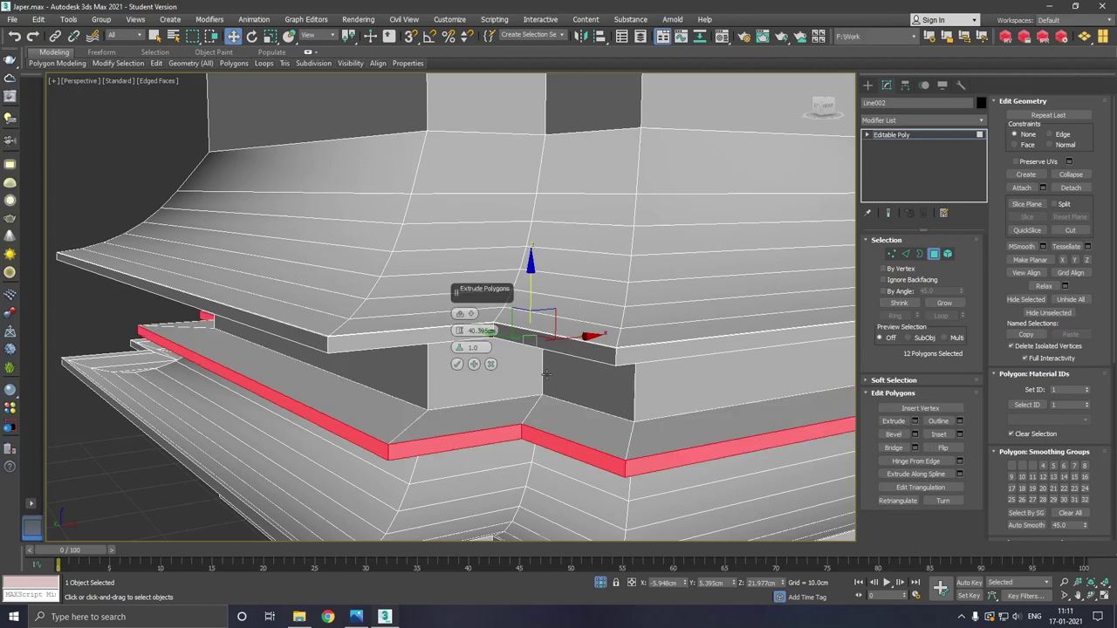
scroll(505, 375, down, 2)
alt+middle_drag(571, 388, 561, 387)
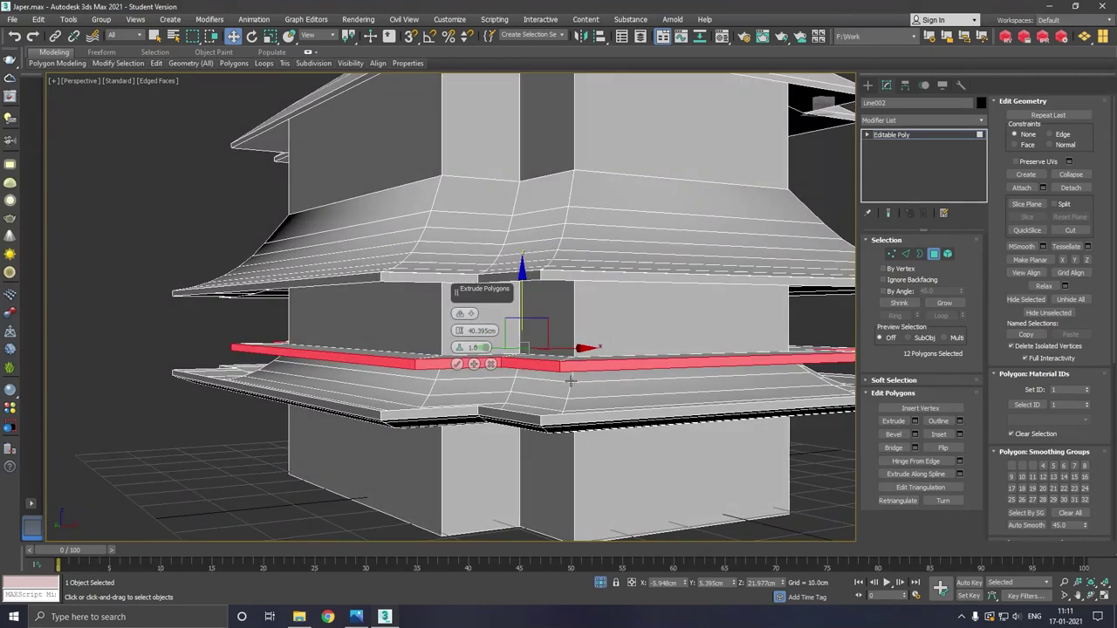
scroll(414, 395, down, 5)
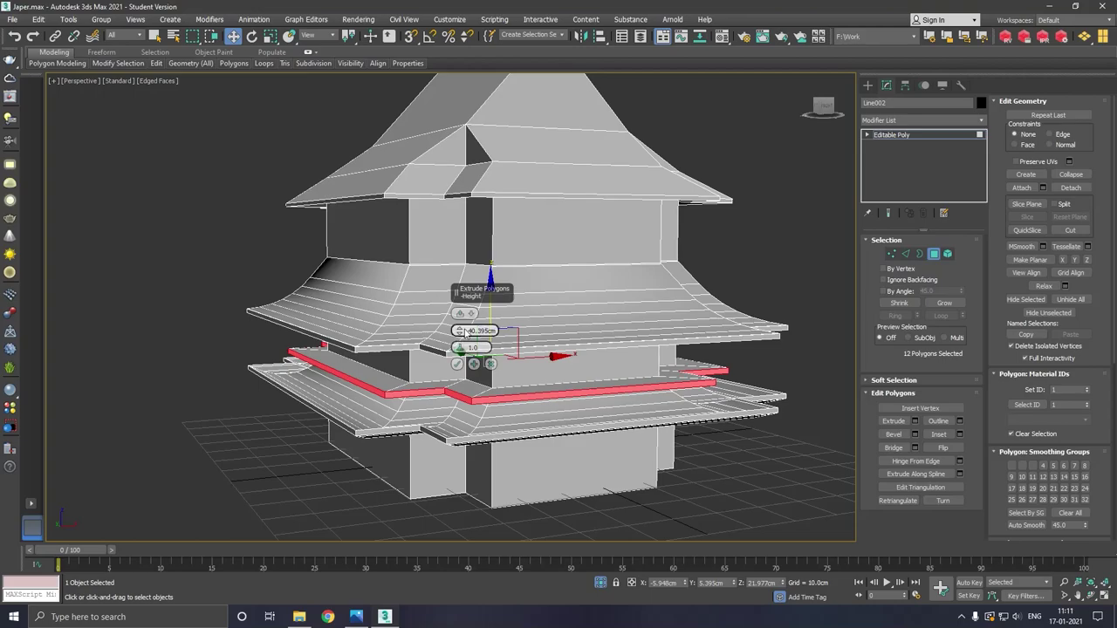
mouse_move(460, 330)
mouse_down()
mouse_move(441, 249)
mouse_move(453, 279)
mouse_up()
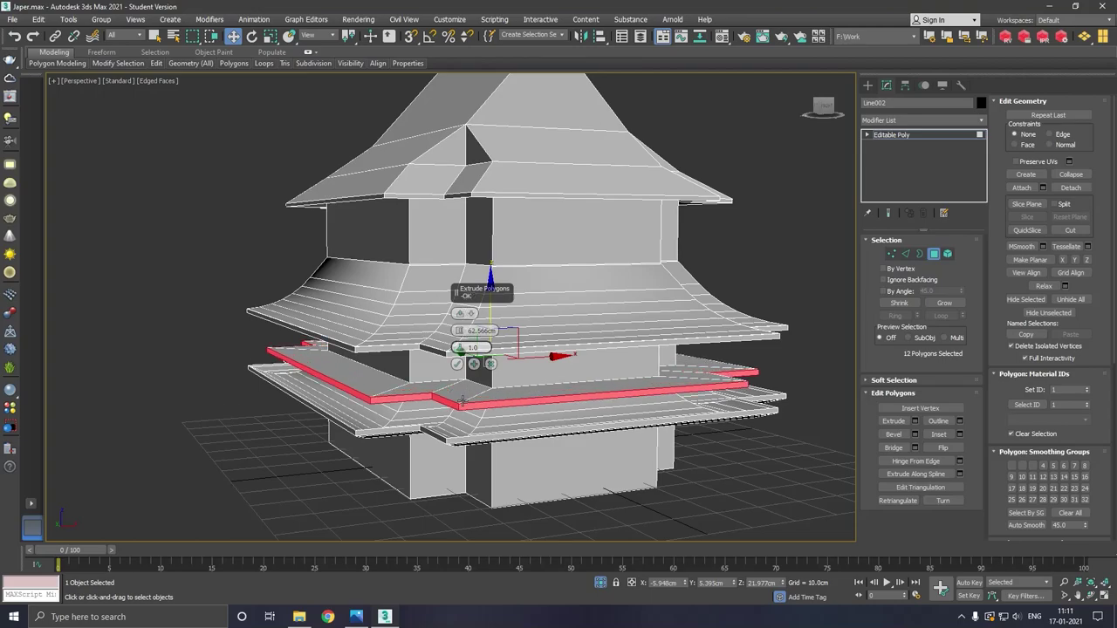
mouse_move(461, 401)
alt+middle_down()
mouse_move(451, 406)
mouse_move(458, 395)
alt+middle_up()
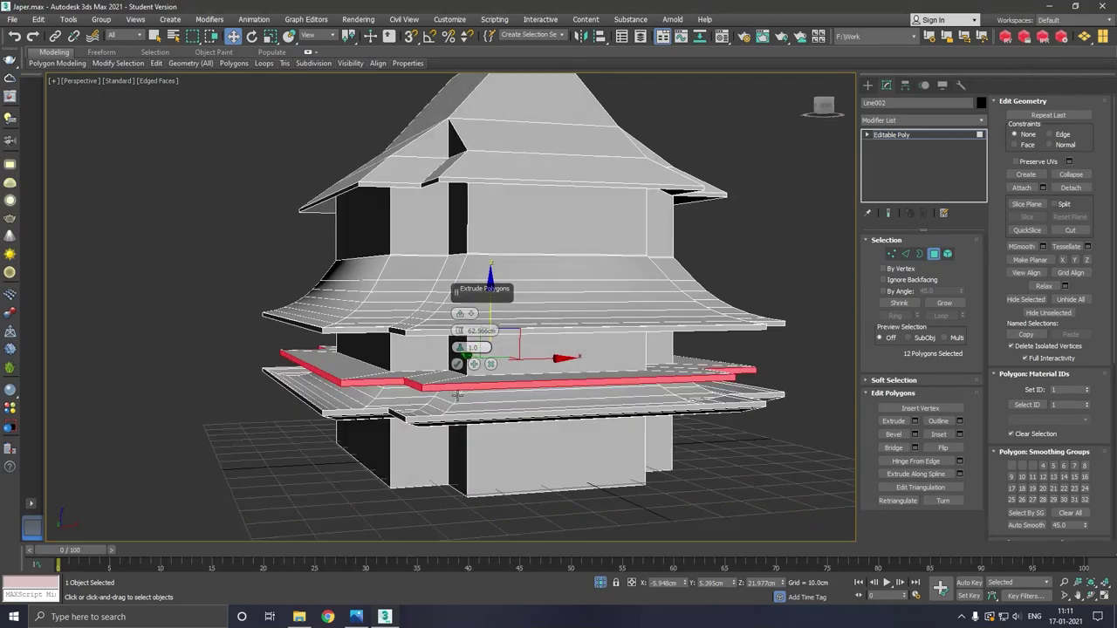
scroll(456, 397, up, 2)
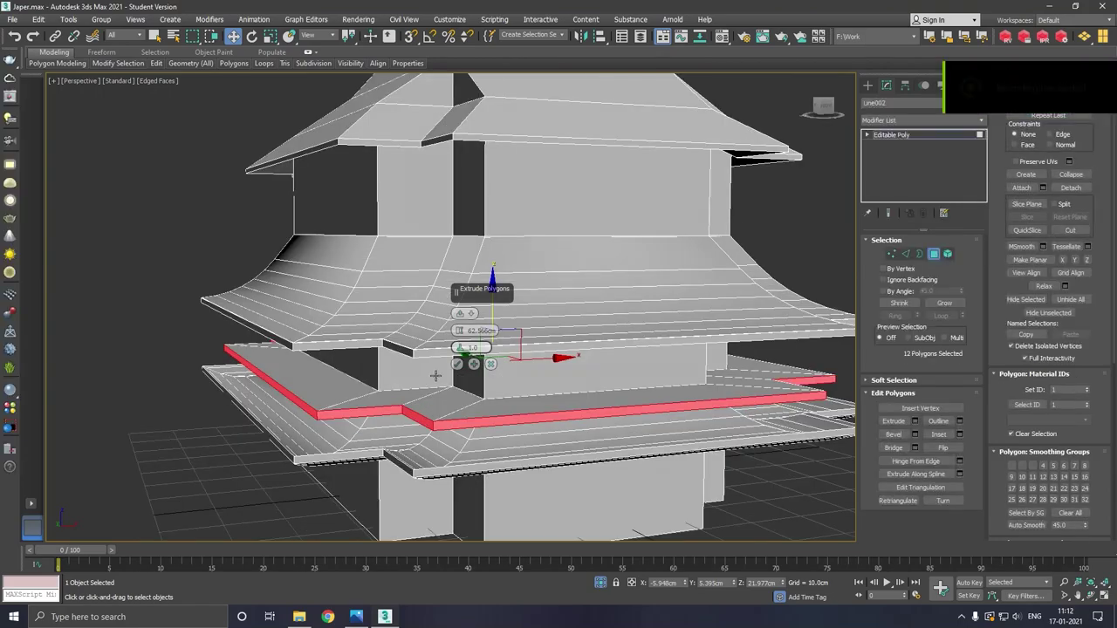
drag(462, 335, 460, 324)
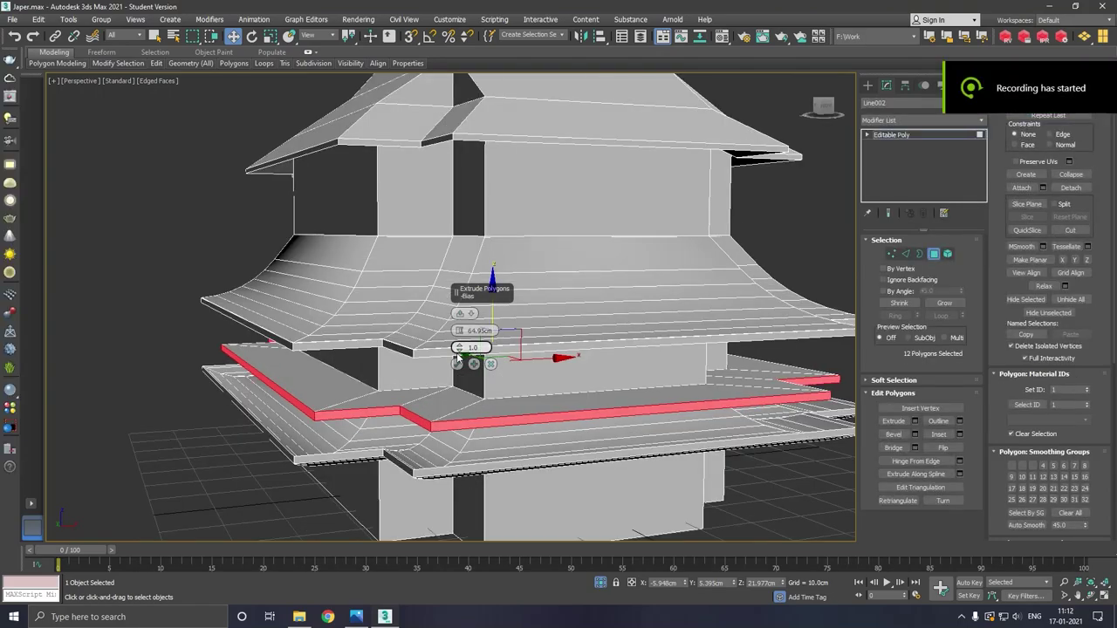
click(457, 363)
mouse_move(463, 412)
alt+middle_down()
mouse_move(467, 396)
mouse_move(468, 408)
alt+middle_up()
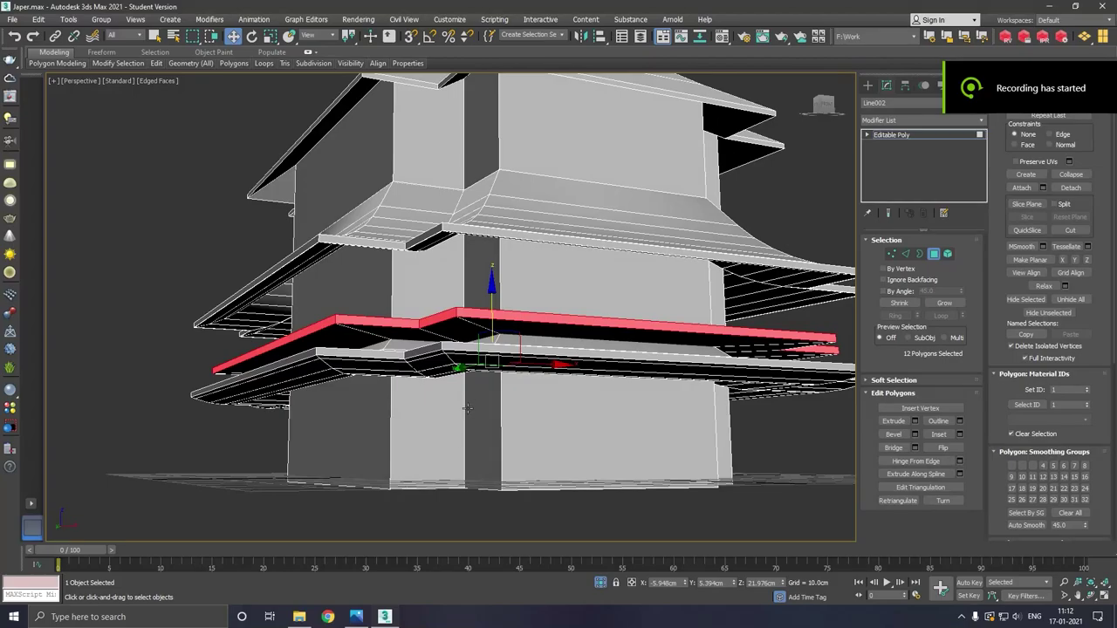
mouse_move(461, 461)
alt+middle_down()
mouse_move(466, 472)
mouse_move(450, 372)
alt+middle_up()
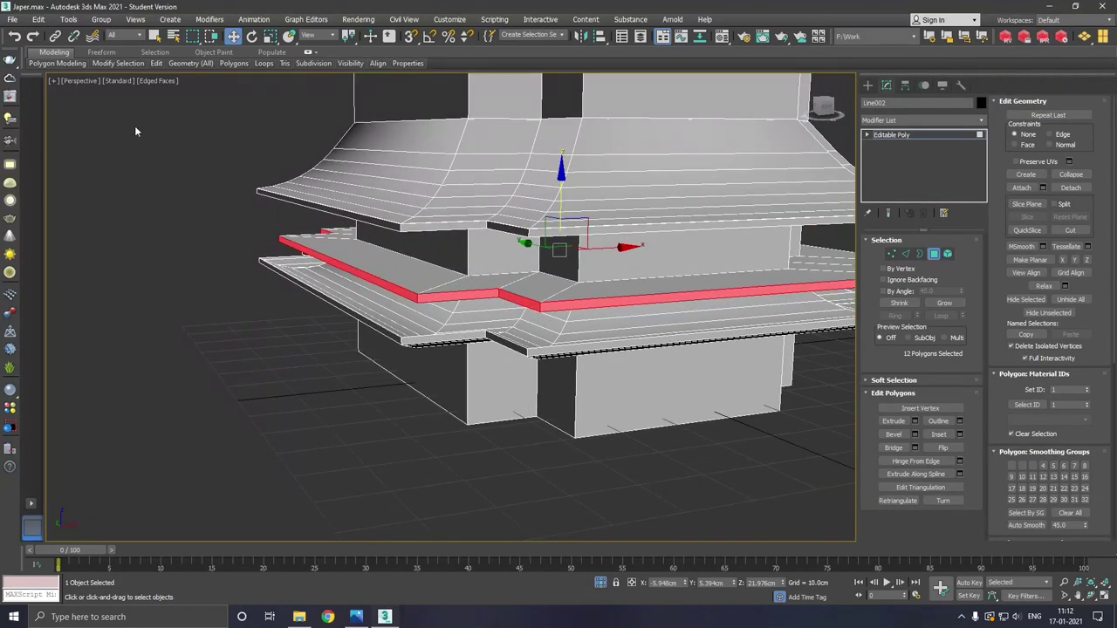
mouse_move(156, 64)
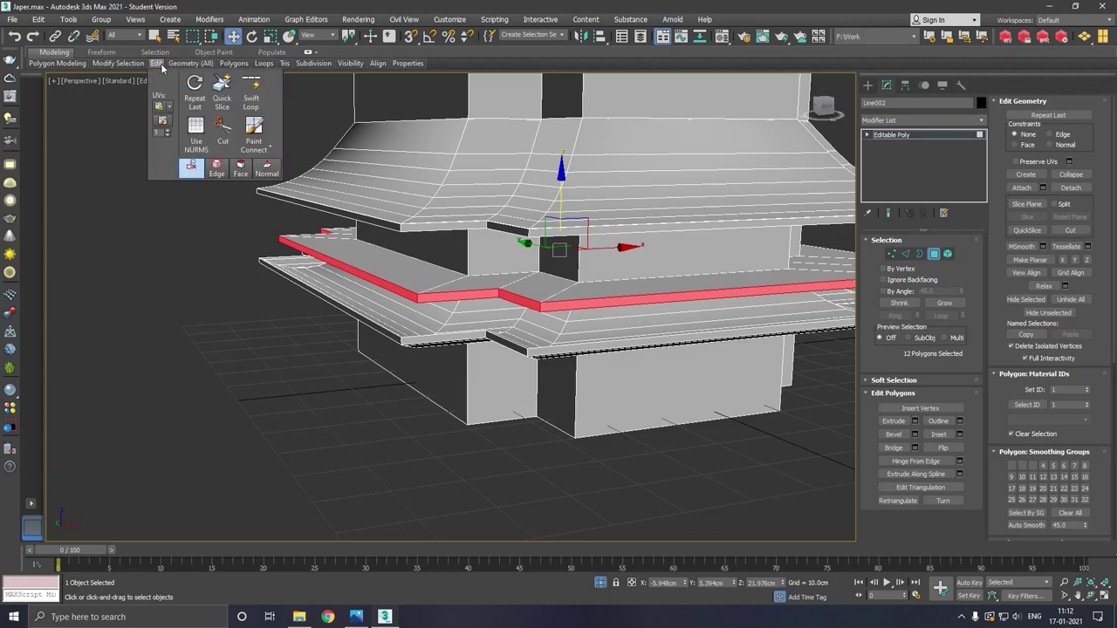
click(252, 94)
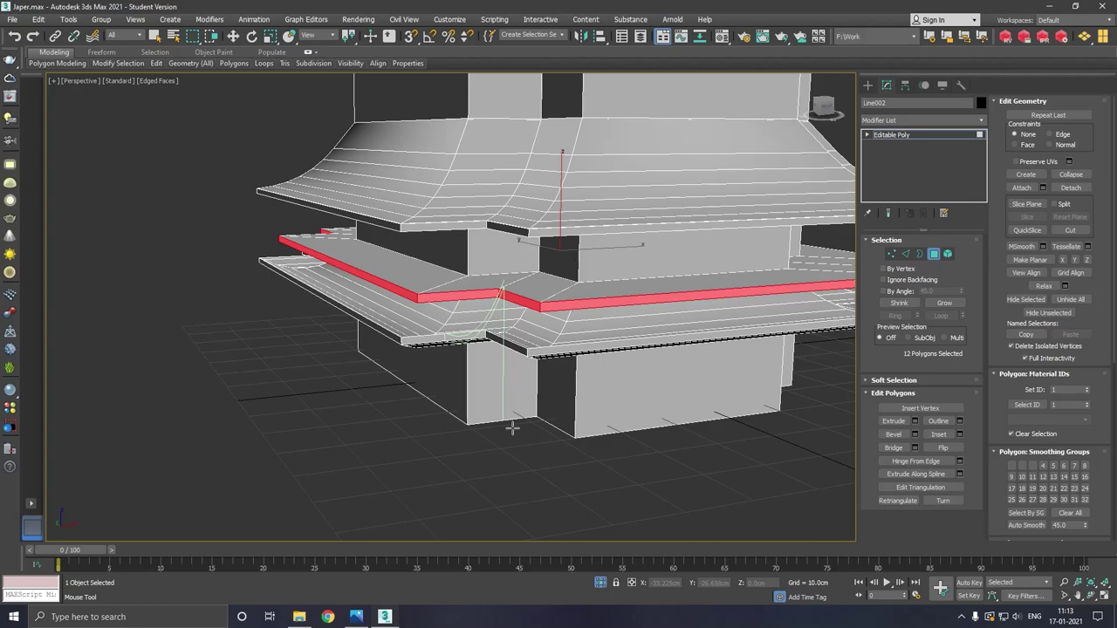
right_click(508, 428)
alt+middle_drag(506, 431, 491, 419)
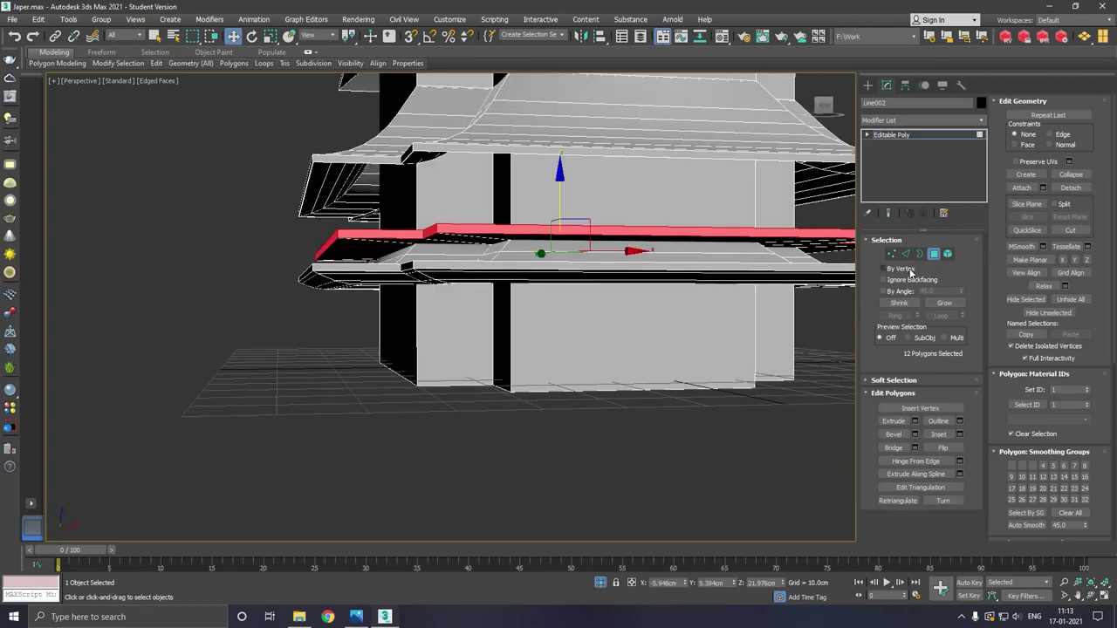
click(951, 254)
click(609, 269)
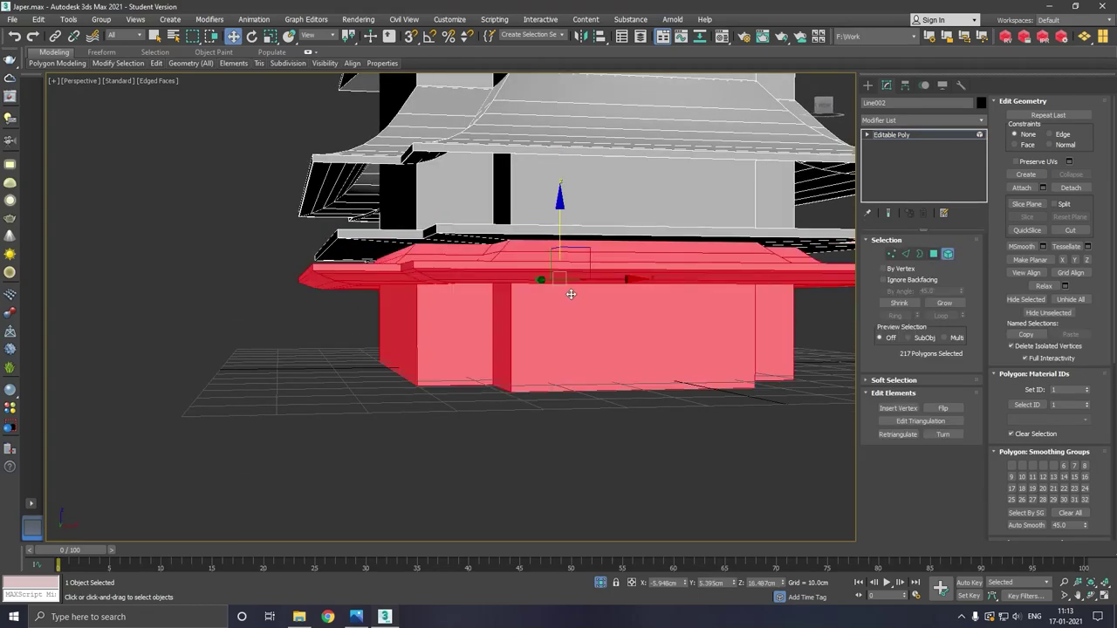
mouse_move(571, 294)
alt+middle_down()
mouse_move(583, 305)
mouse_move(550, 308)
mouse_move(583, 304)
mouse_move(571, 293)
mouse_move(574, 313)
alt+middle_up()
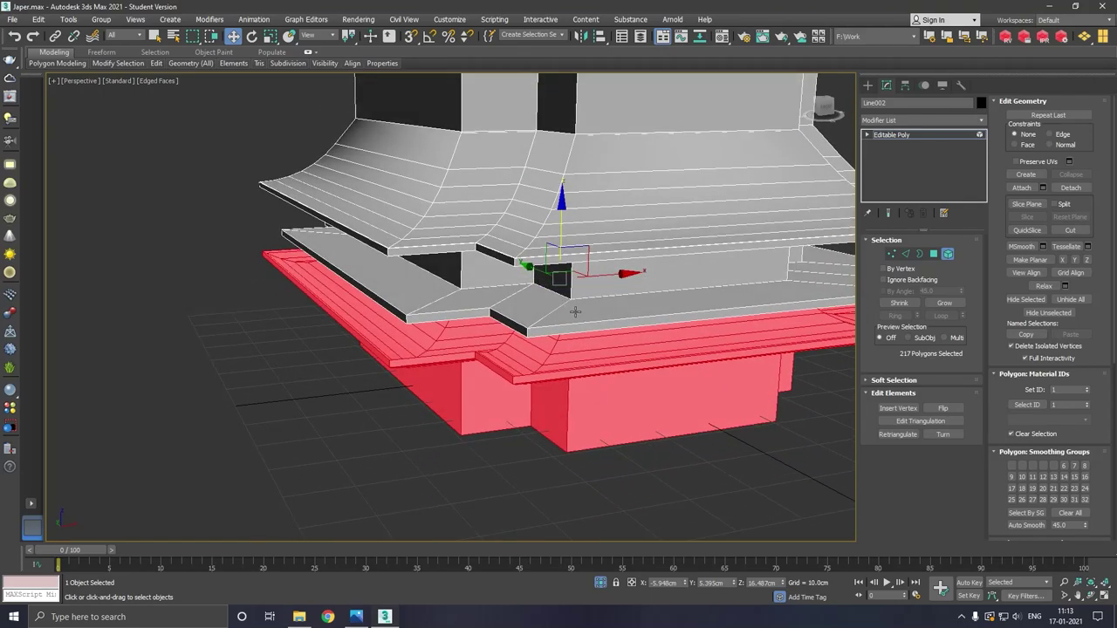
key(ctrl+d)
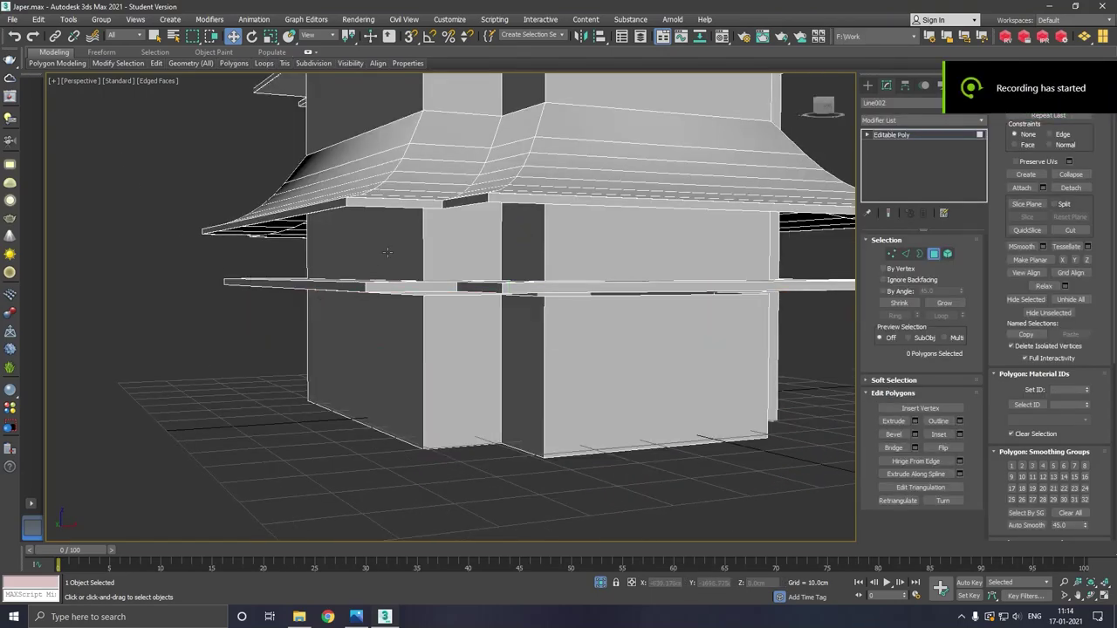
click(370, 210)
shift+click(349, 209)
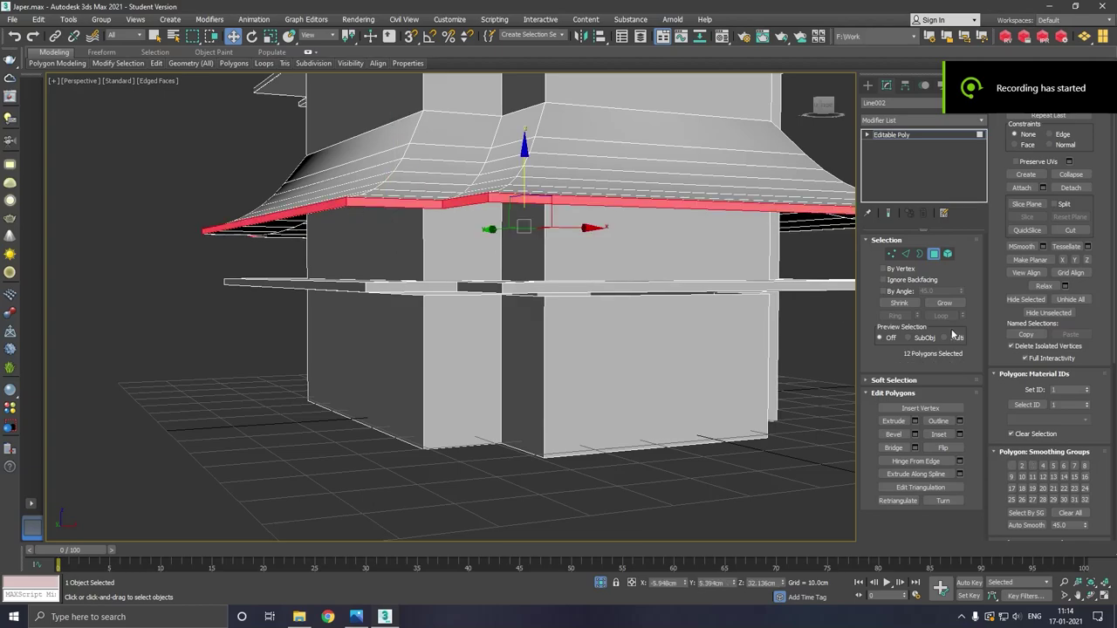
click(943, 302)
click(943, 303)
click(943, 302)
click(943, 303)
click(943, 303)
click(943, 303)
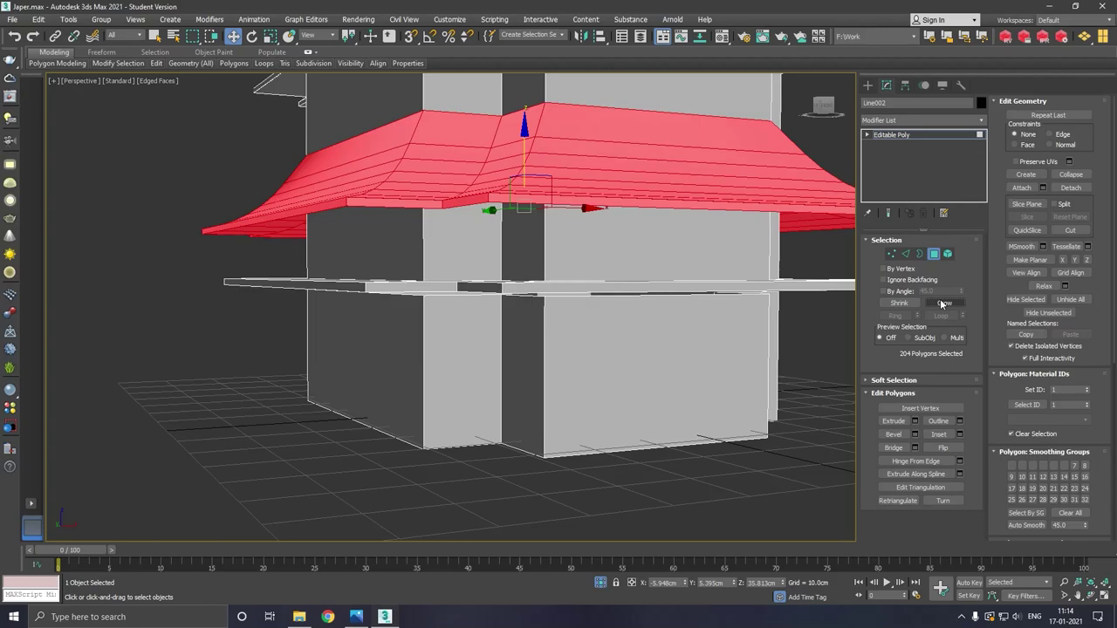
click(569, 388)
scroll(550, 419, down, 4)
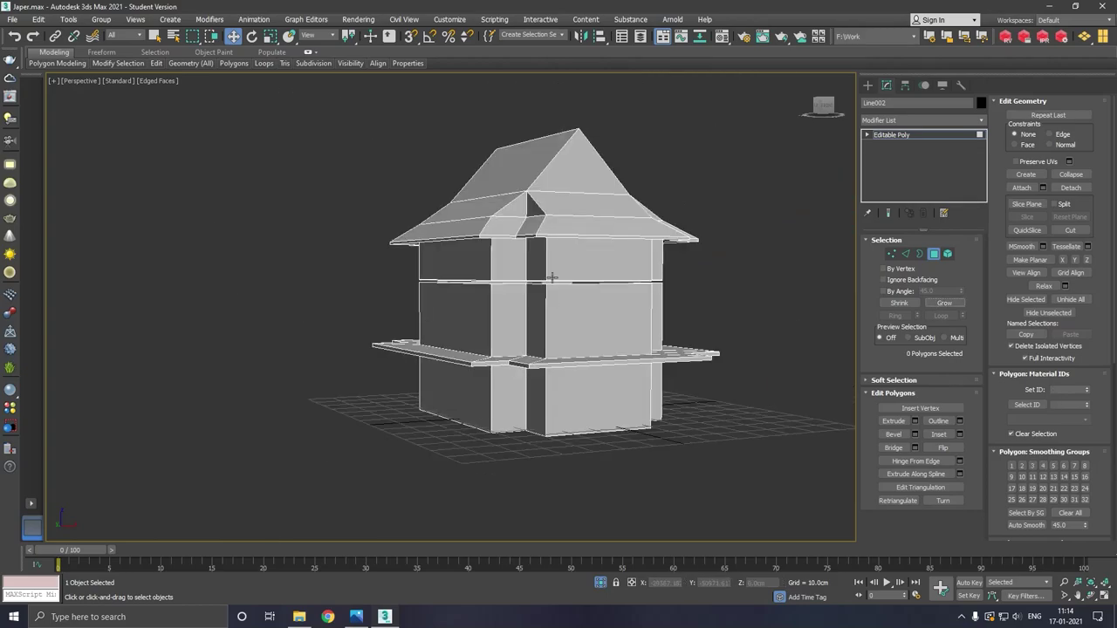
mouse_move(570, 302)
alt+middle_down()
mouse_move(605, 319)
mouse_move(596, 311)
mouse_move(608, 297)
mouse_move(551, 383)
mouse_move(532, 375)
alt+middle_up()
- Cap the open border along the lower ledge
scroll(551, 301, up, 3)
scroll(497, 380, up, 3)
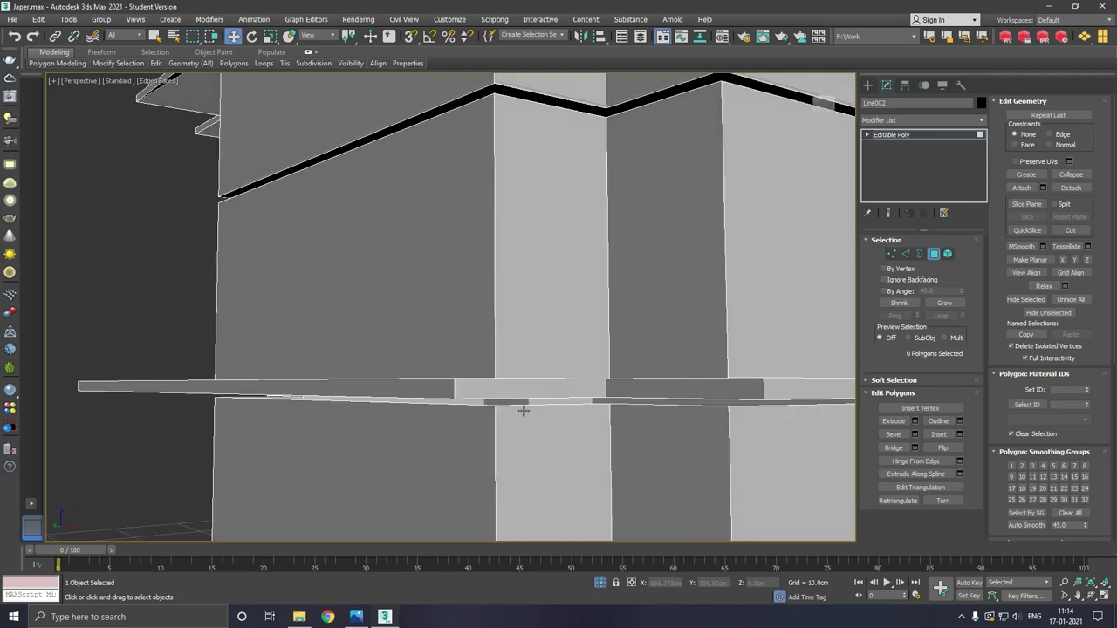
scroll(523, 410, up, 2)
click(918, 253)
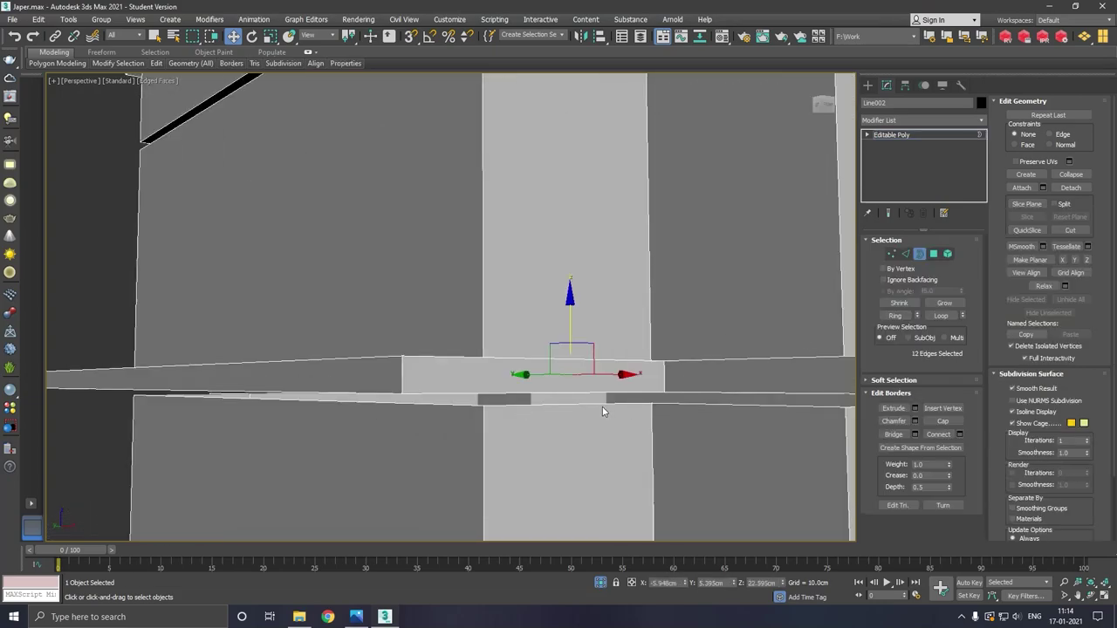
click(602, 407)
click(943, 421)
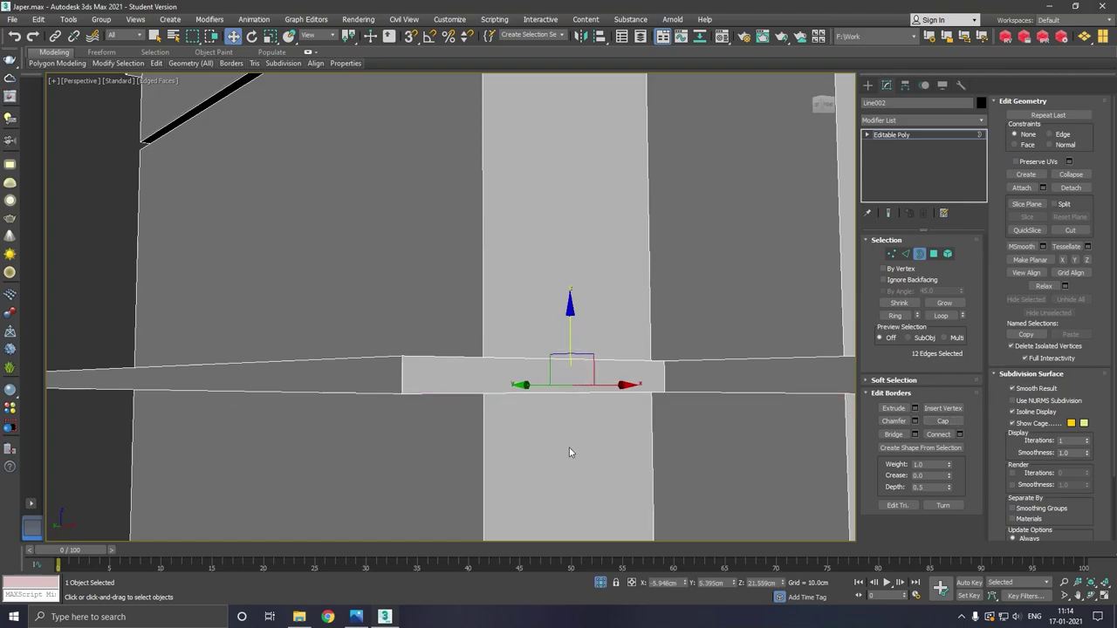
- Raise the upper gap's border edges to close the dark gap in the wall
alt+middle_drag(571, 451, 491, 320)
click(554, 237)
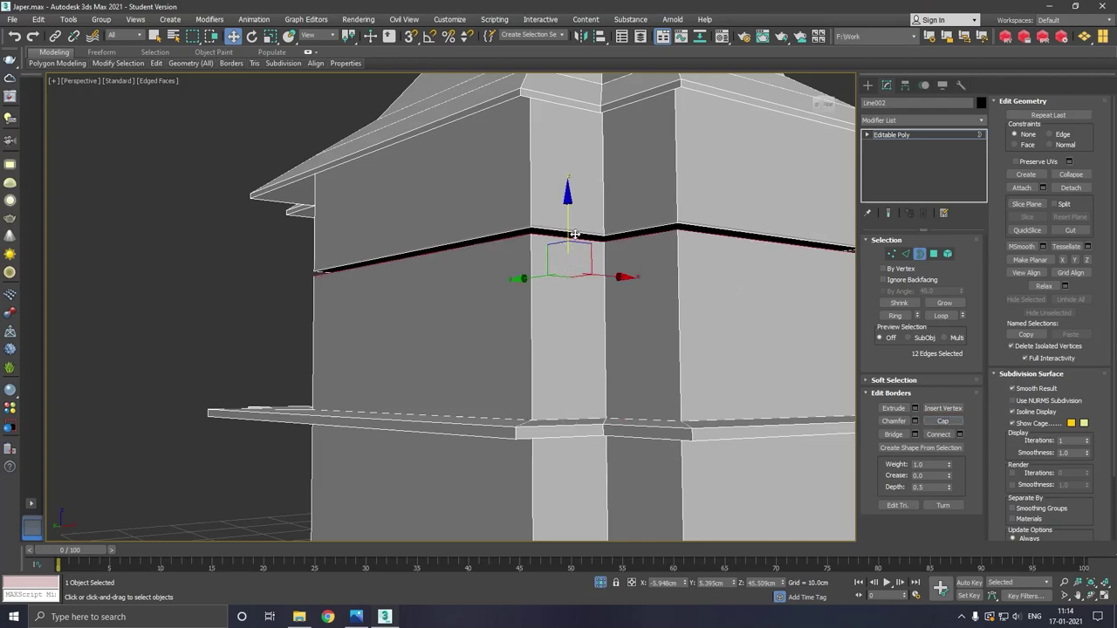
drag(575, 234, 571, 228)
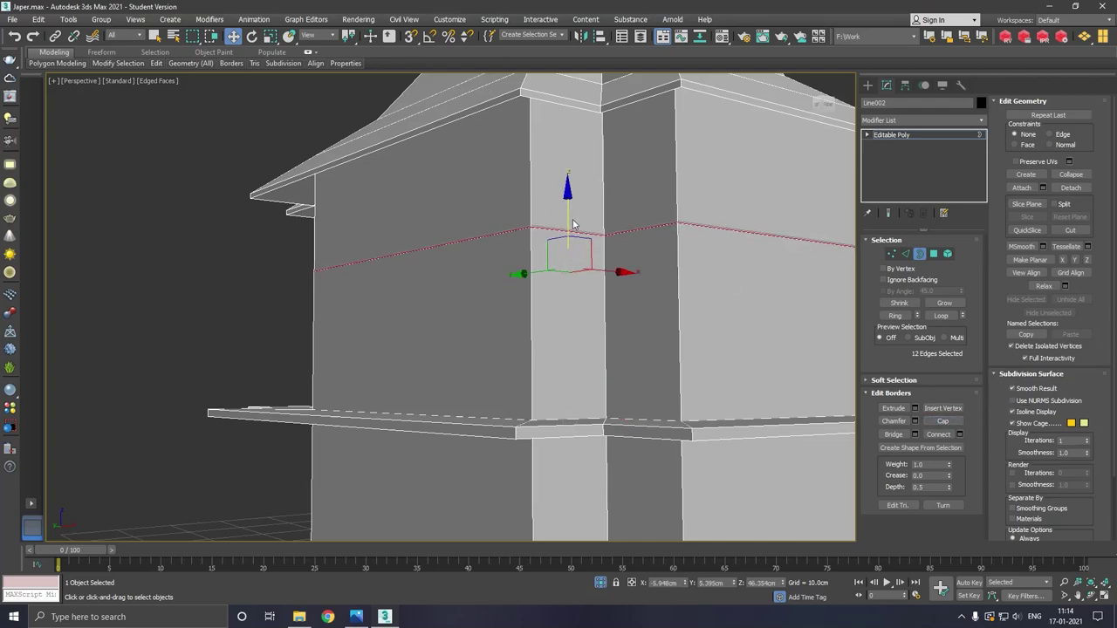
scroll(572, 225, down, 5)
alt+middle_drag(649, 219, 640, 229)
alt+middle_drag(643, 287, 635, 238)
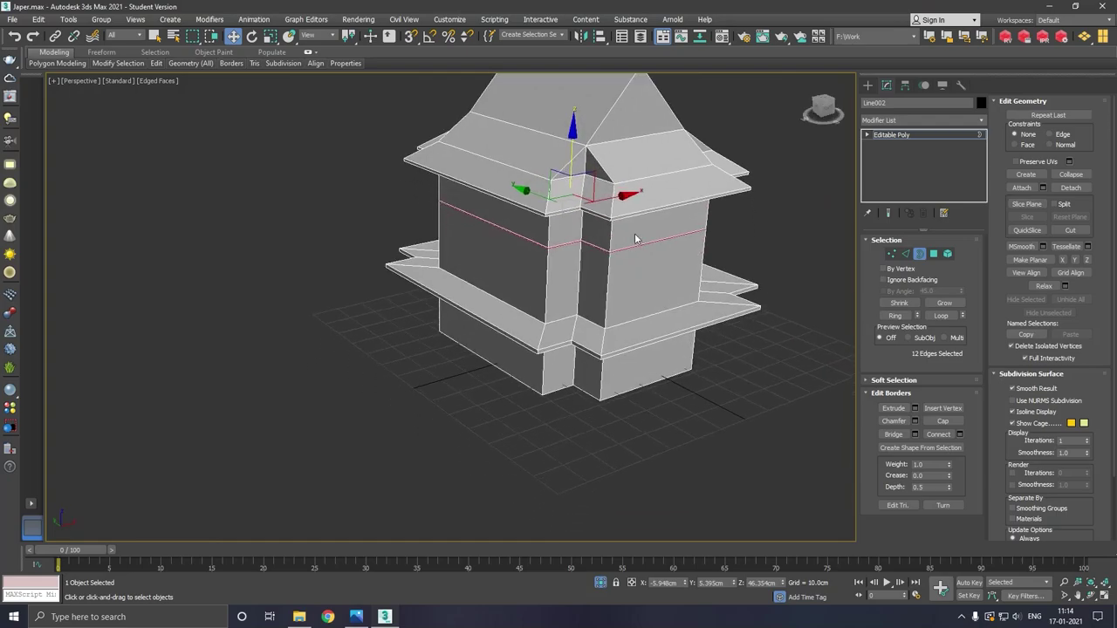
- Select the polygon loop along the lower eave edge
click(932, 254)
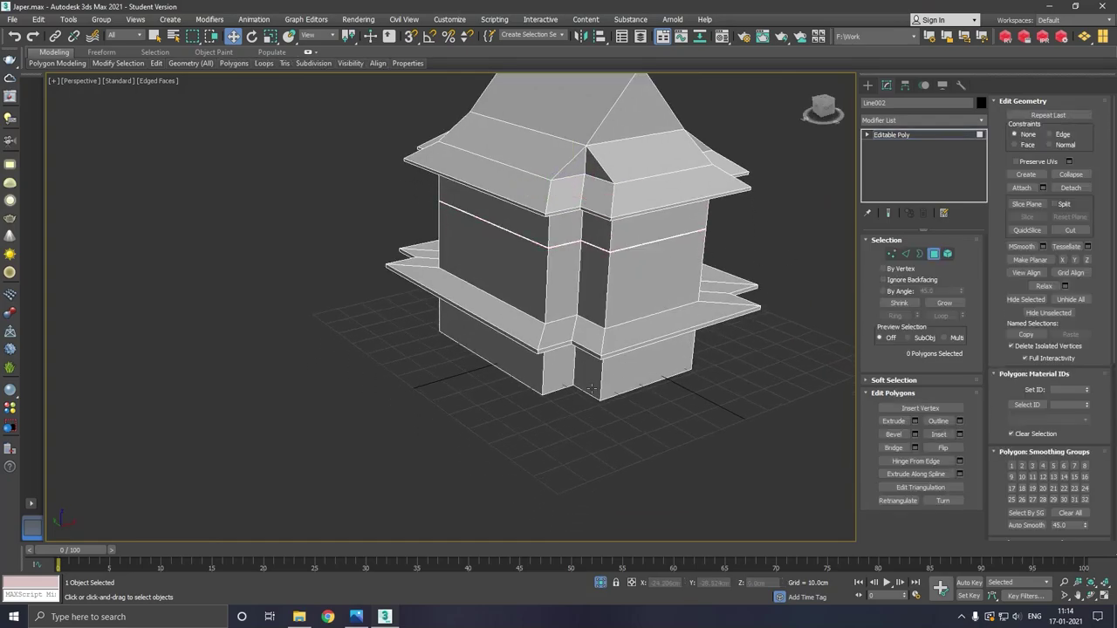
scroll(581, 351, up, 4)
click(581, 351)
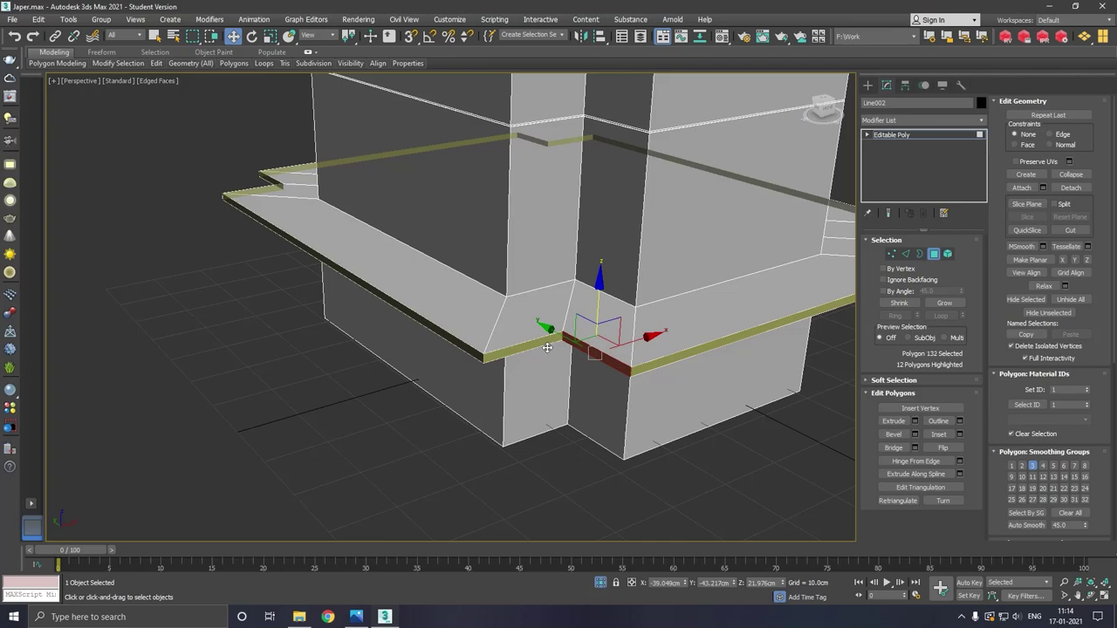
shift+click(547, 347)
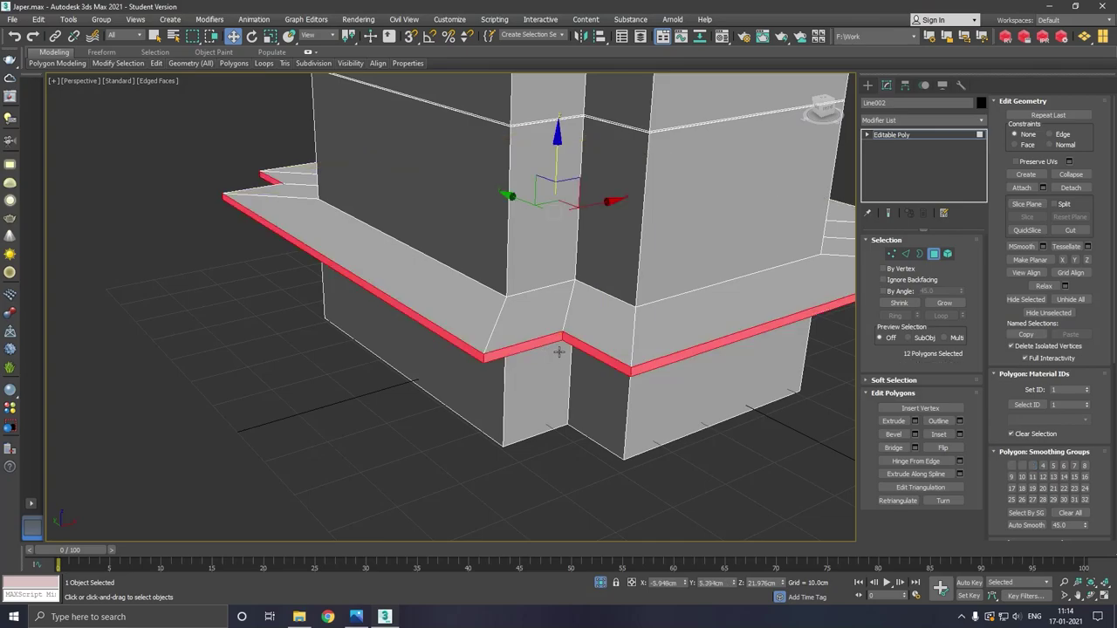
- Scale the ledge band outward and try an extrusion, then cancel it
click(271, 36)
drag(560, 214, 557, 207)
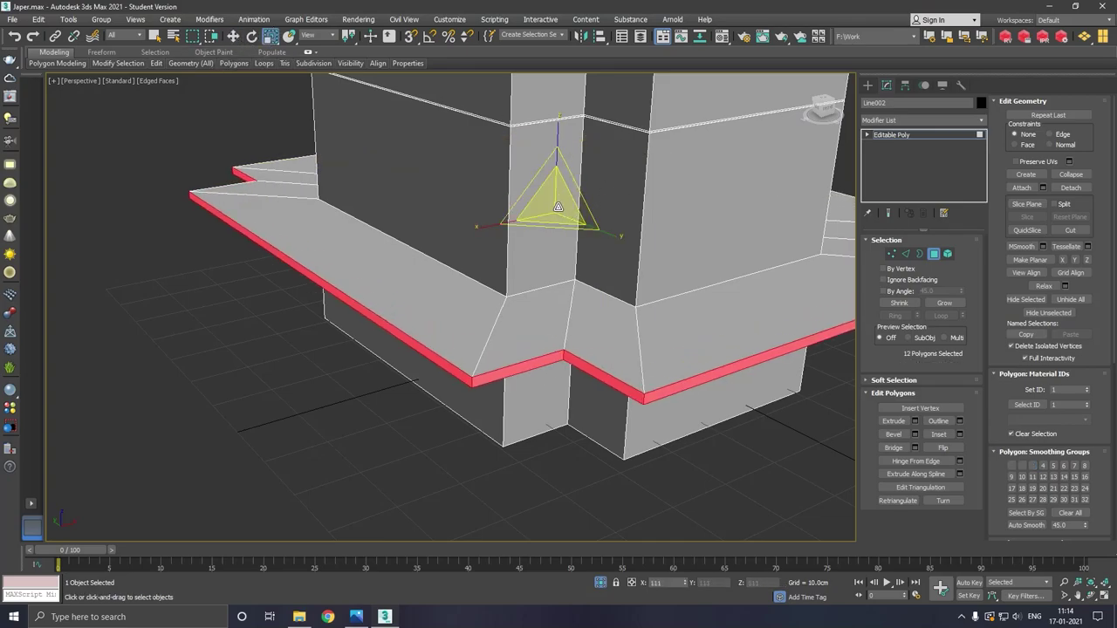
click(233, 37)
alt+middle_drag(456, 165, 431, 150)
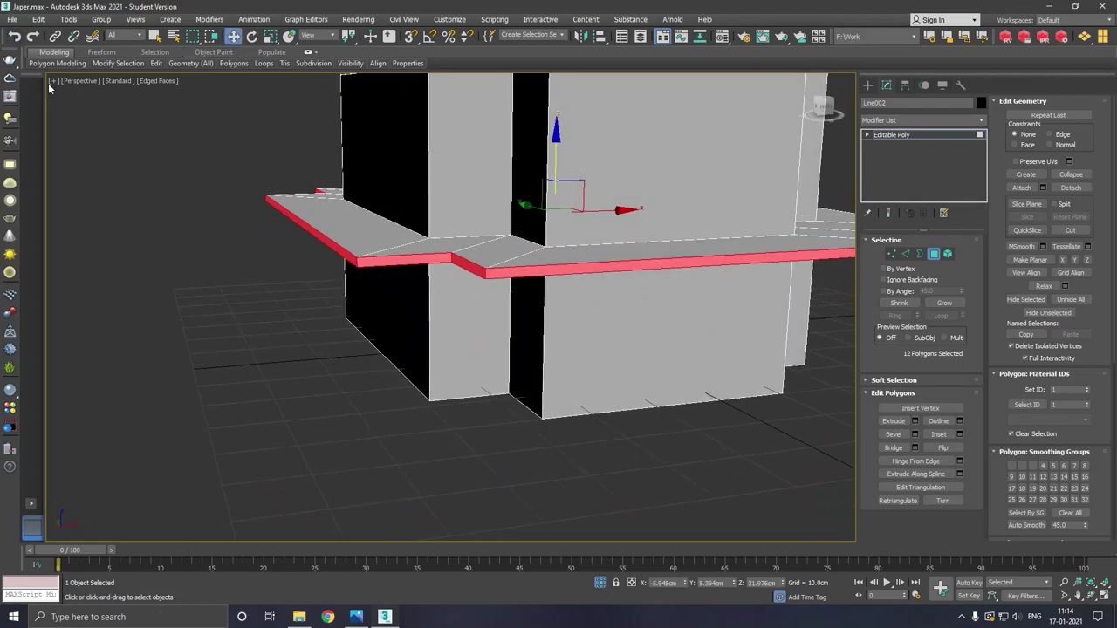
alt+middle_drag(421, 211, 454, 197)
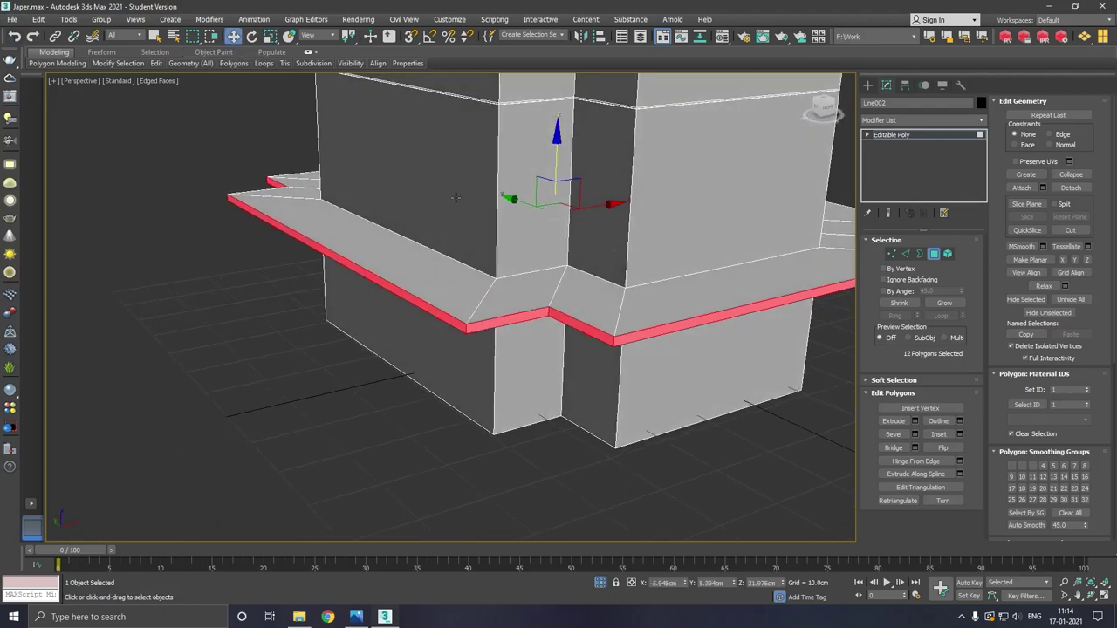
click(914, 422)
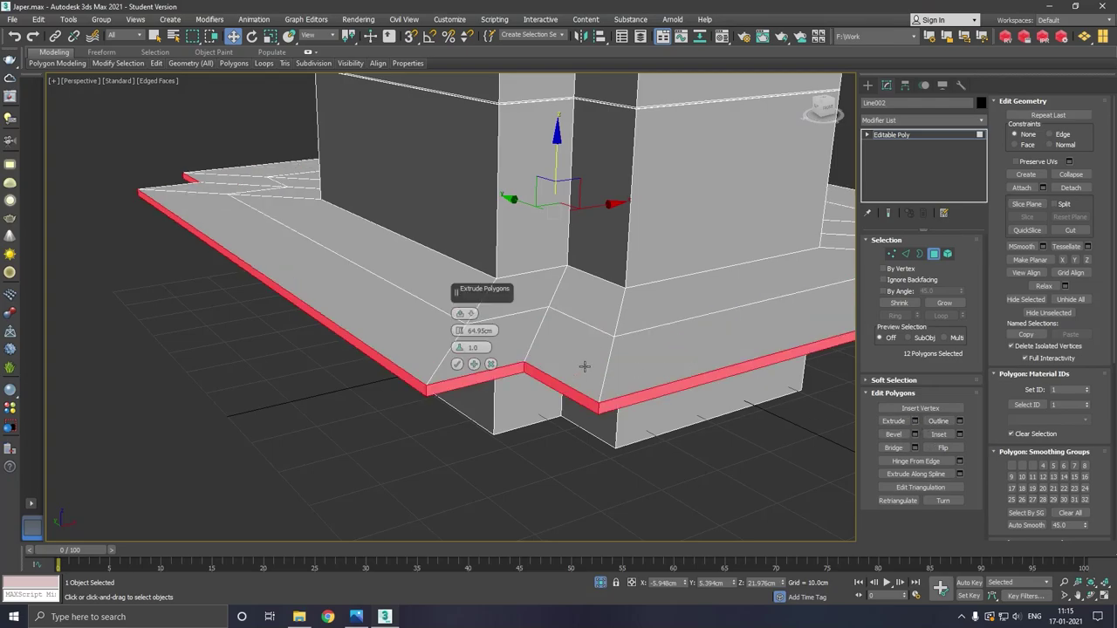
mouse_move(583, 367)
alt+middle_down()
mouse_move(571, 354)
mouse_move(503, 400)
alt+middle_up()
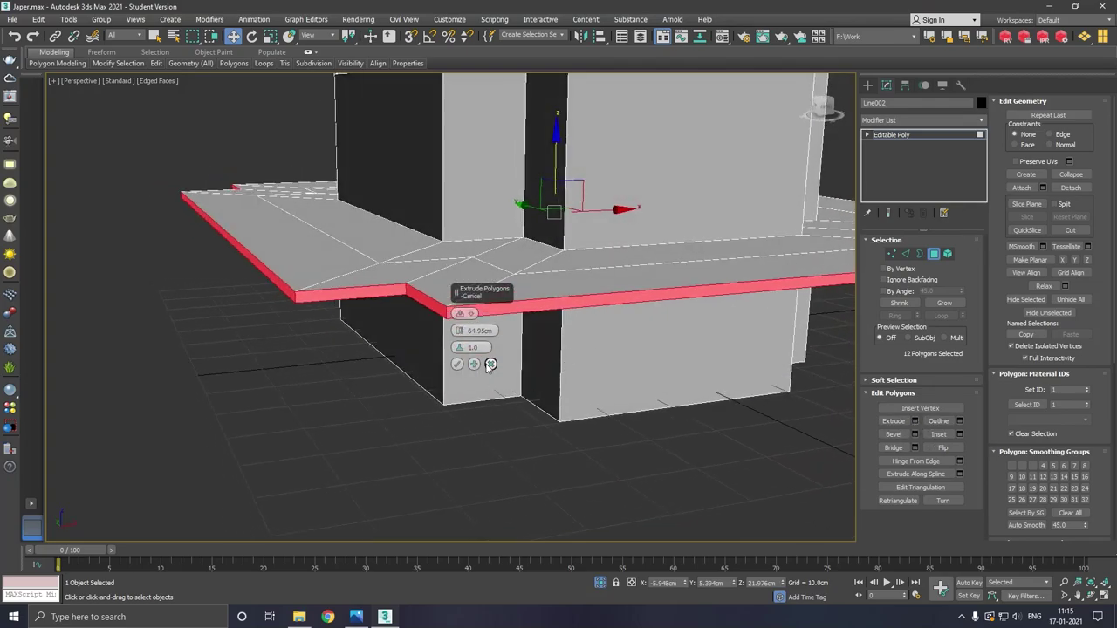
click(491, 363)
alt+middle_drag(504, 320, 501, 328)
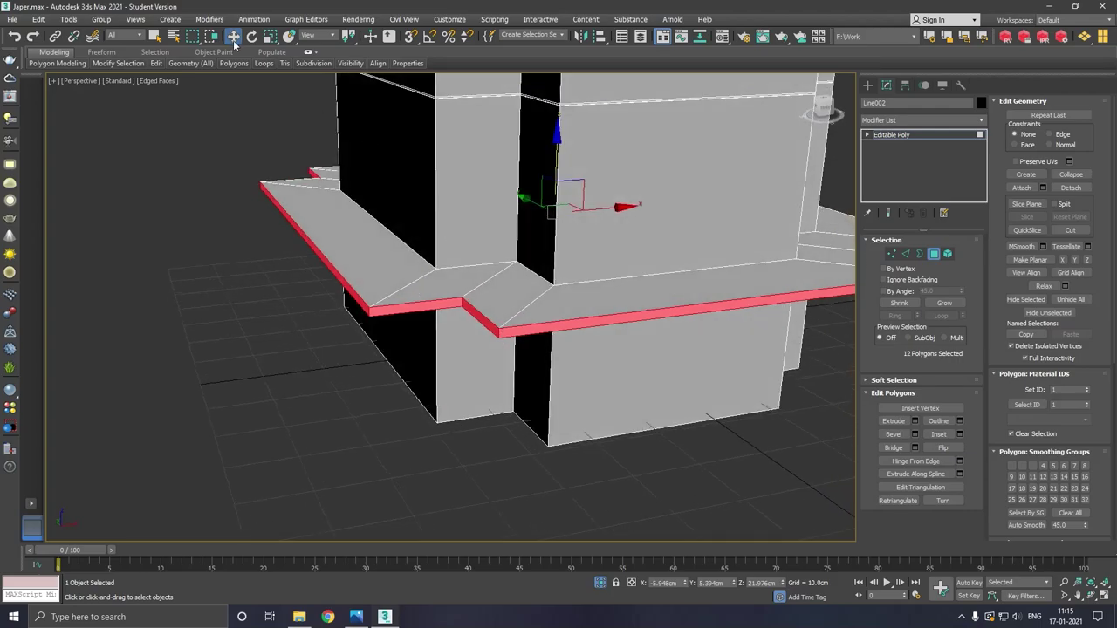
- Shrink the ledge polygons slightly and extrude them about 61 cm
click(270, 36)
drag(553, 215, 553, 216)
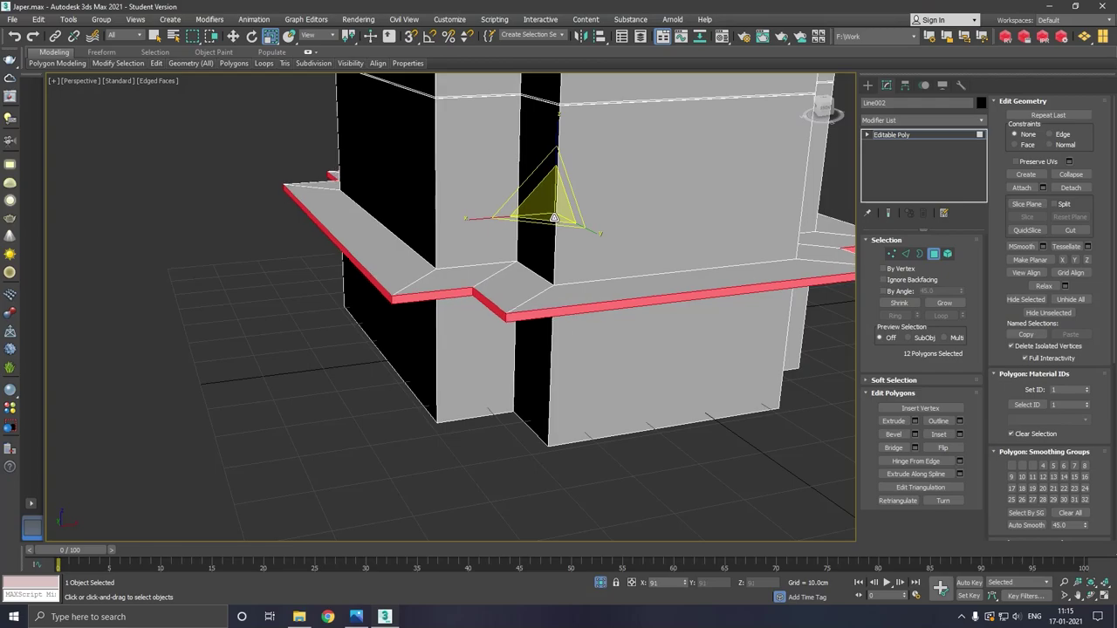
click(233, 36)
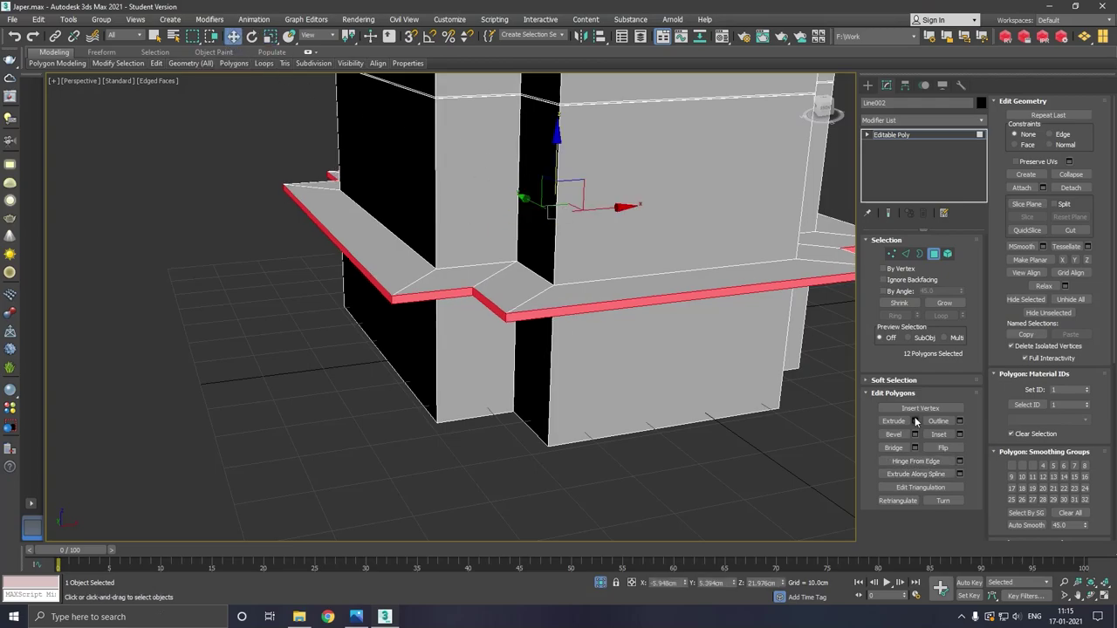
click(914, 421)
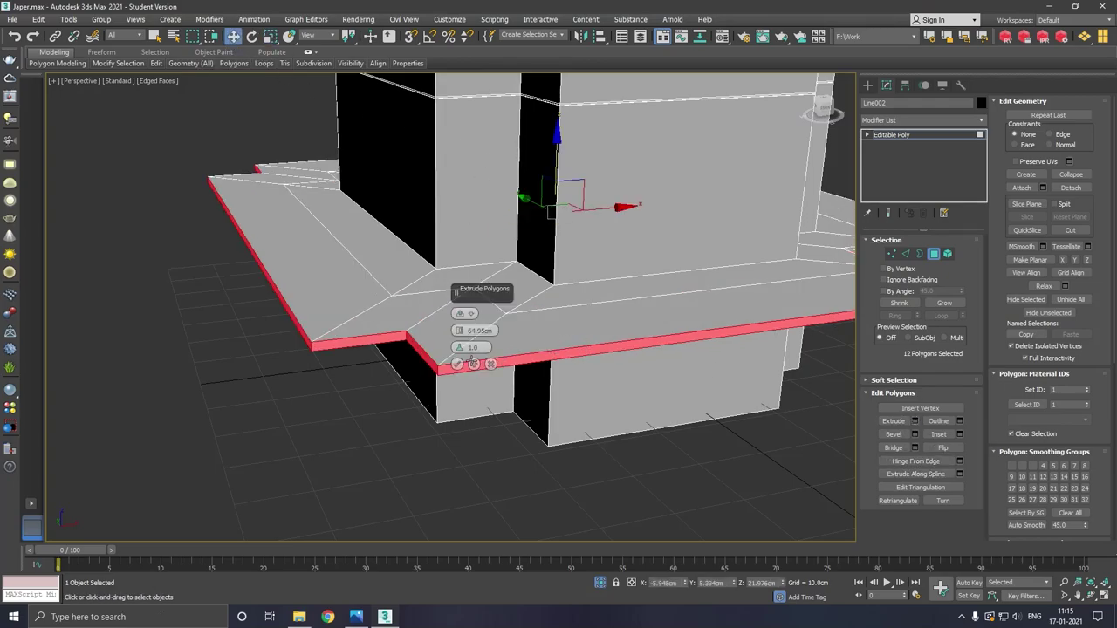
drag(460, 330, 459, 339)
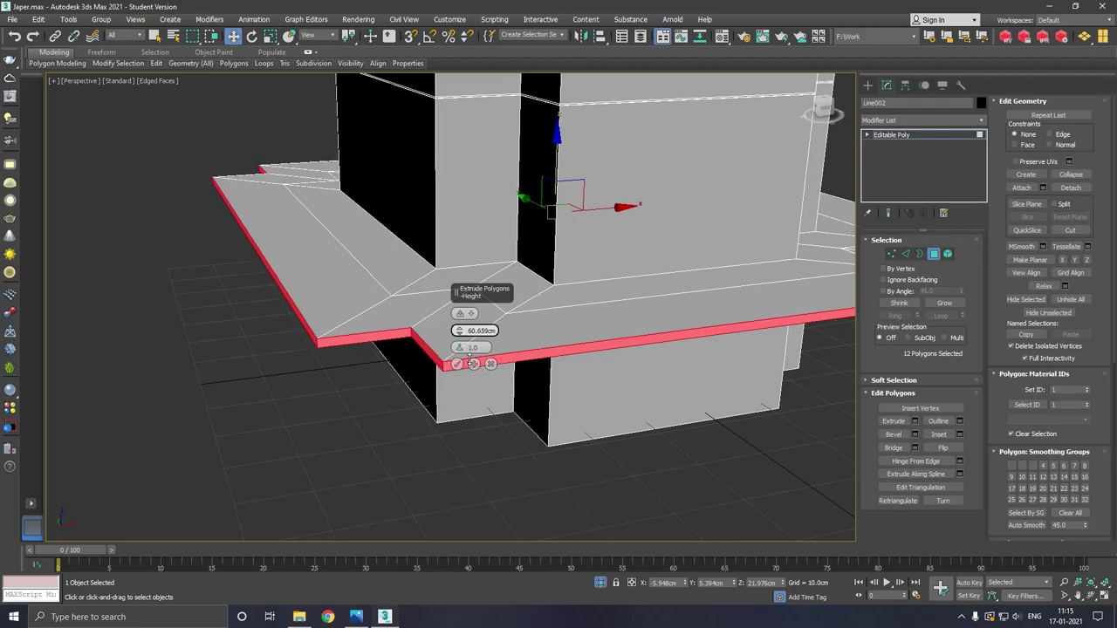
click(457, 364)
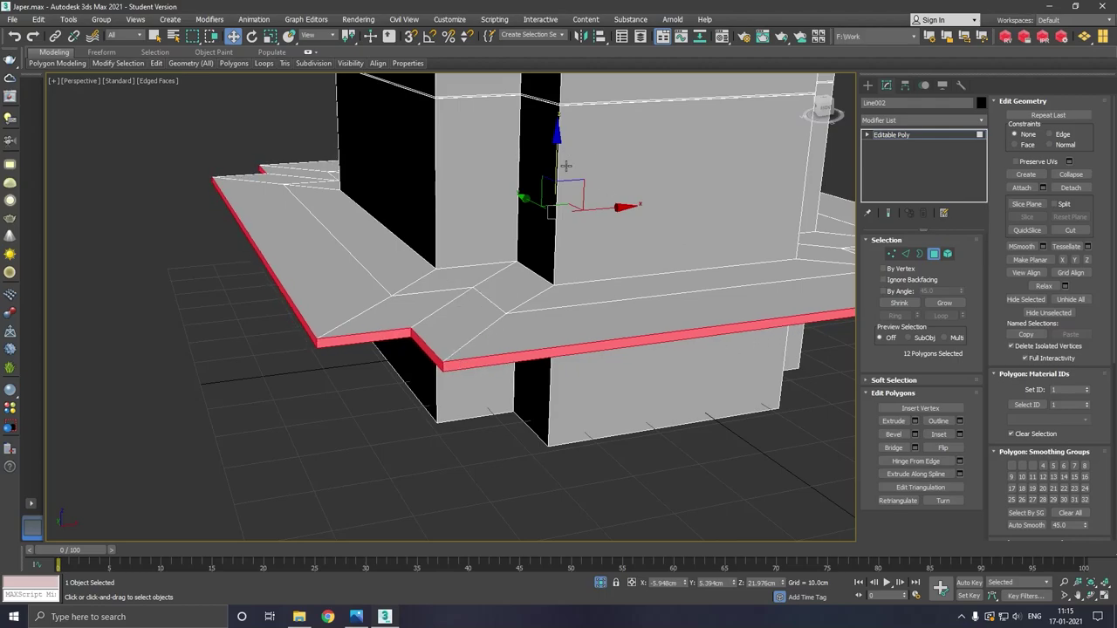
- Move the extruded ledge polygons down along Z so the eave slopes from the walls
alt+middle_drag(562, 166, 561, 187)
drag(561, 187, 593, 292)
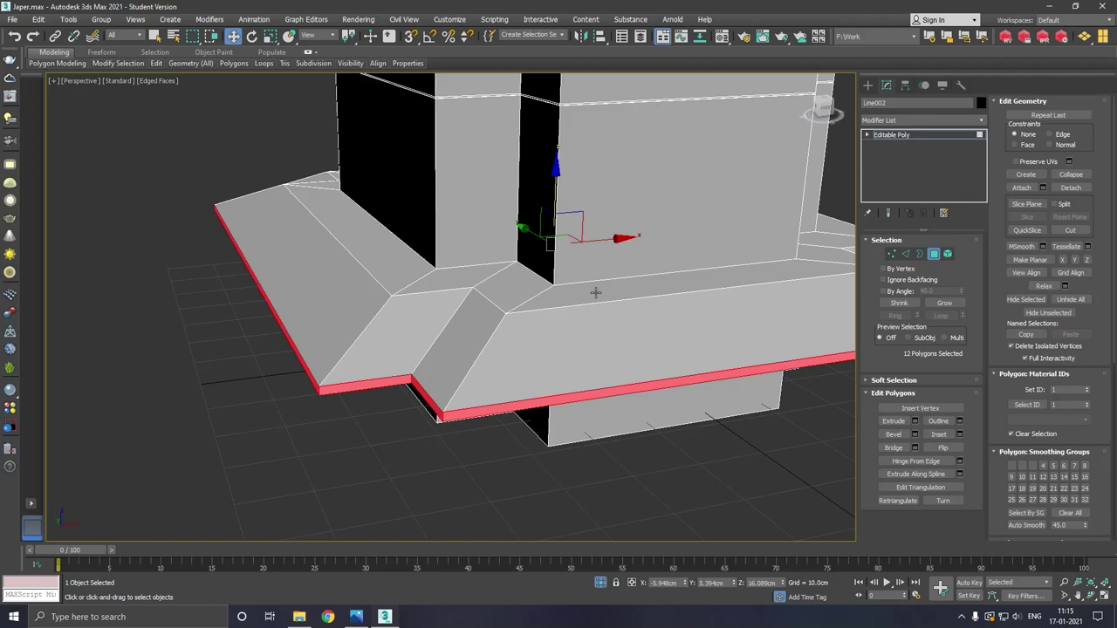
mouse_move(593, 292)
alt+middle_down()
mouse_move(579, 262)
mouse_move(594, 274)
alt+middle_up()
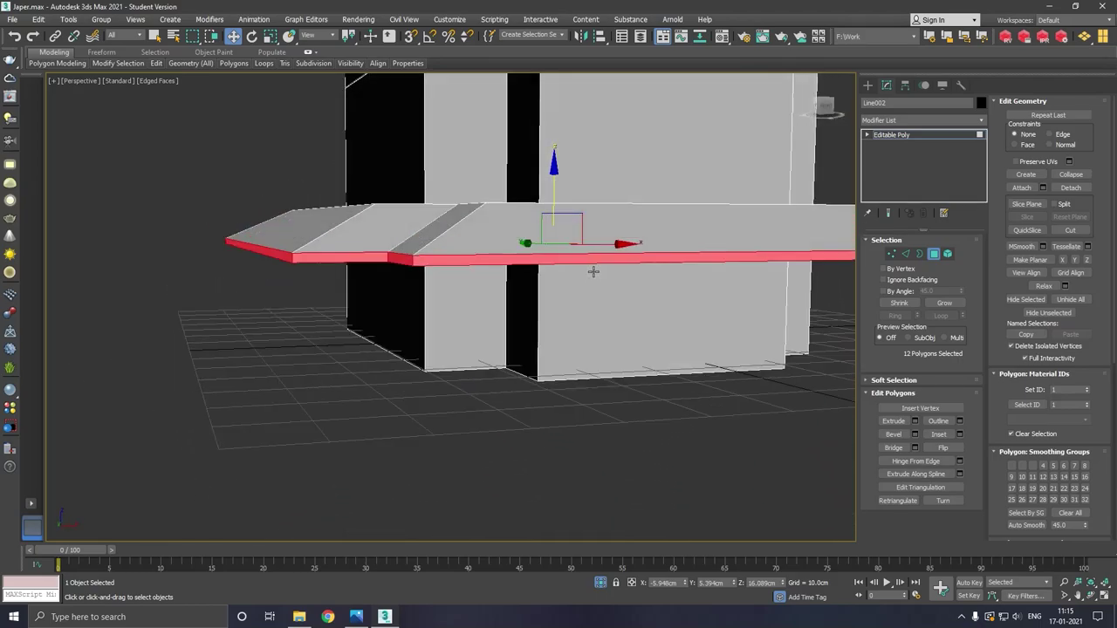
scroll(512, 403, down, 3)
alt+middle_drag(553, 385, 552, 397)
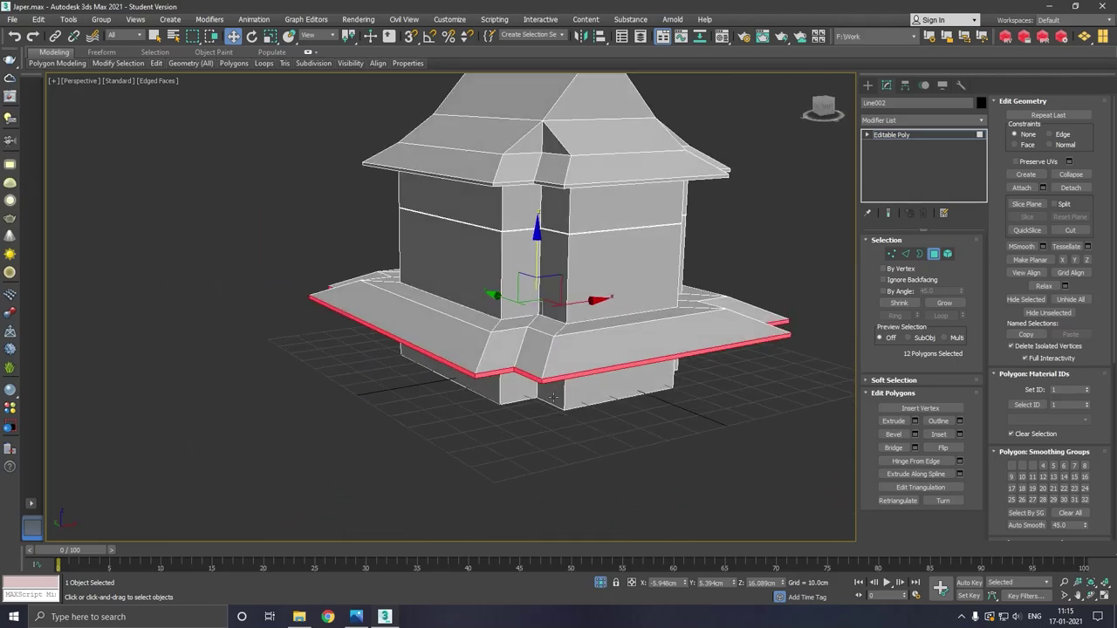
scroll(515, 351, up, 2)
scroll(515, 352, up, 2)
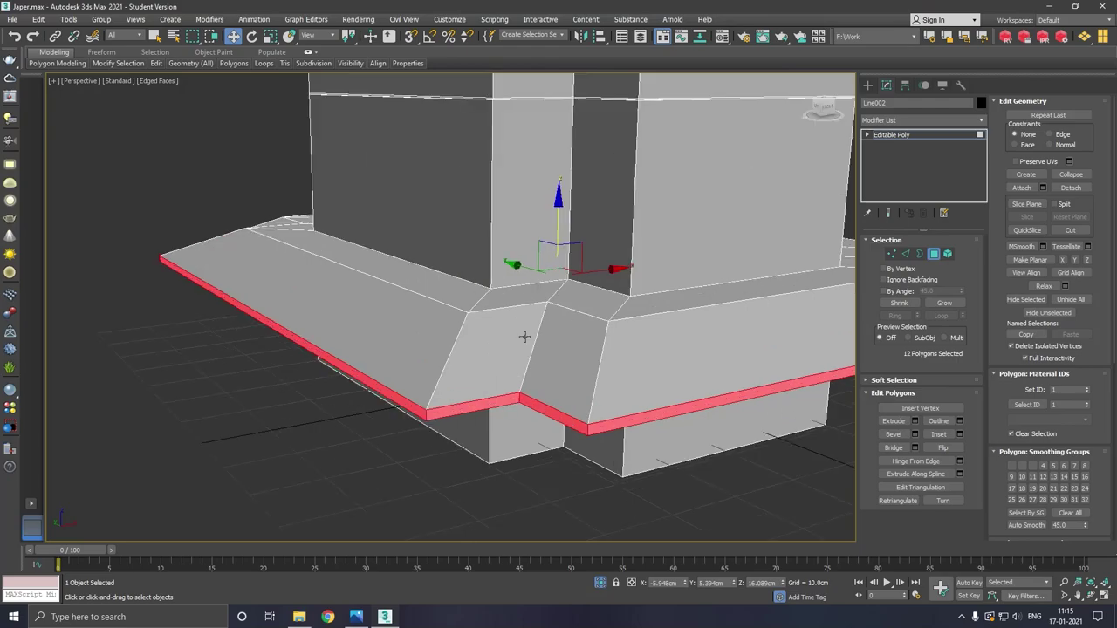
- Select an eave edge's loop and ring, then connect them with a new edge loop
click(905, 254)
click(445, 379)
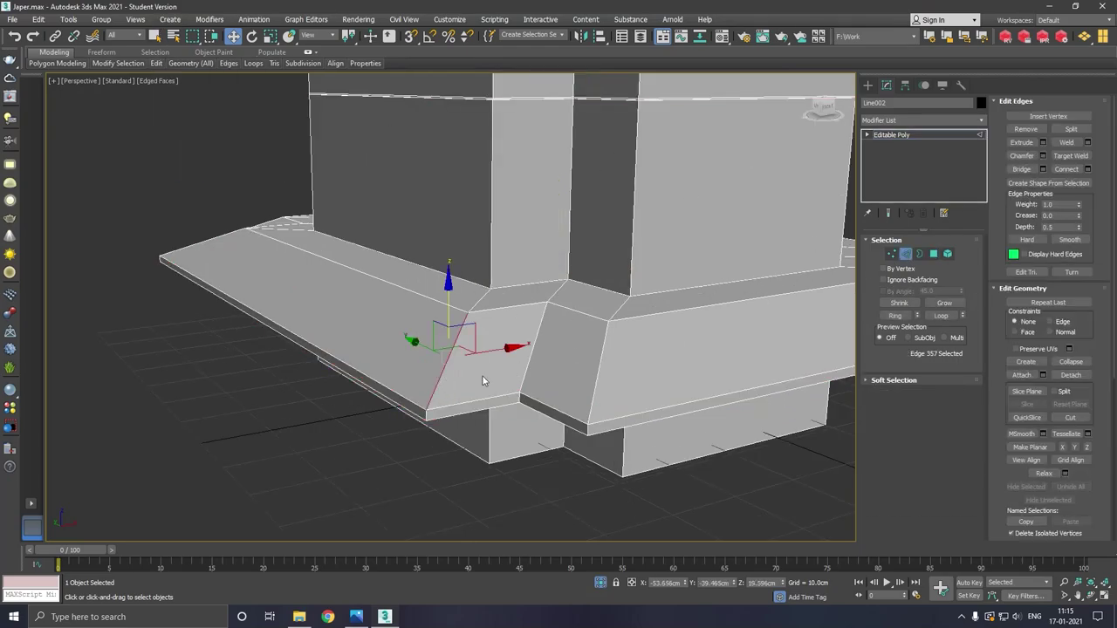
click(895, 315)
alt+middle_drag(593, 261, 592, 338)
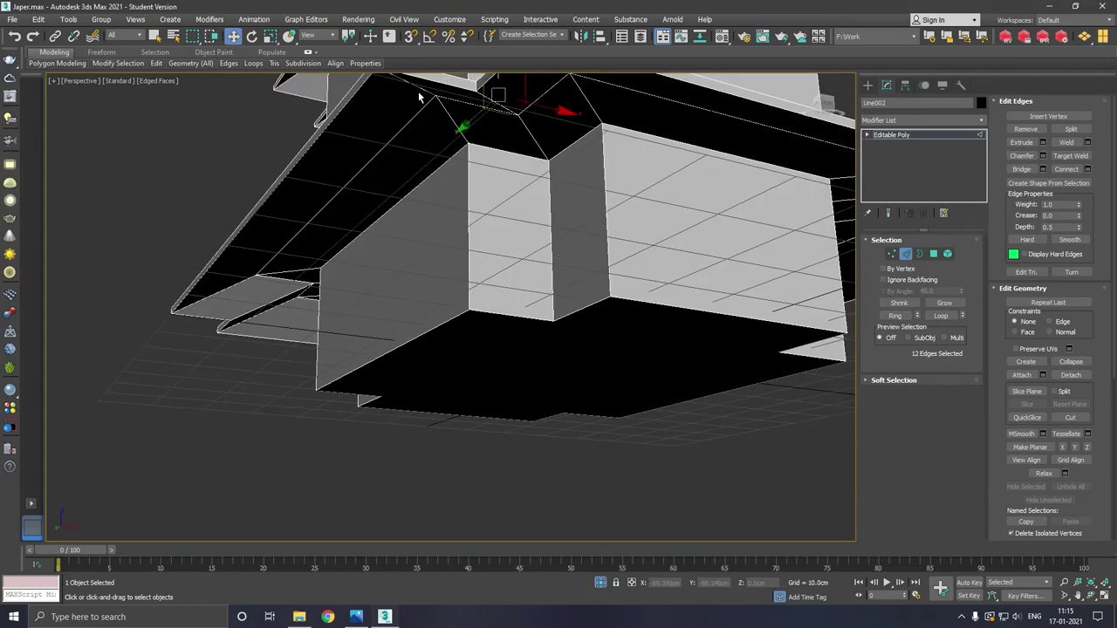
click(895, 315)
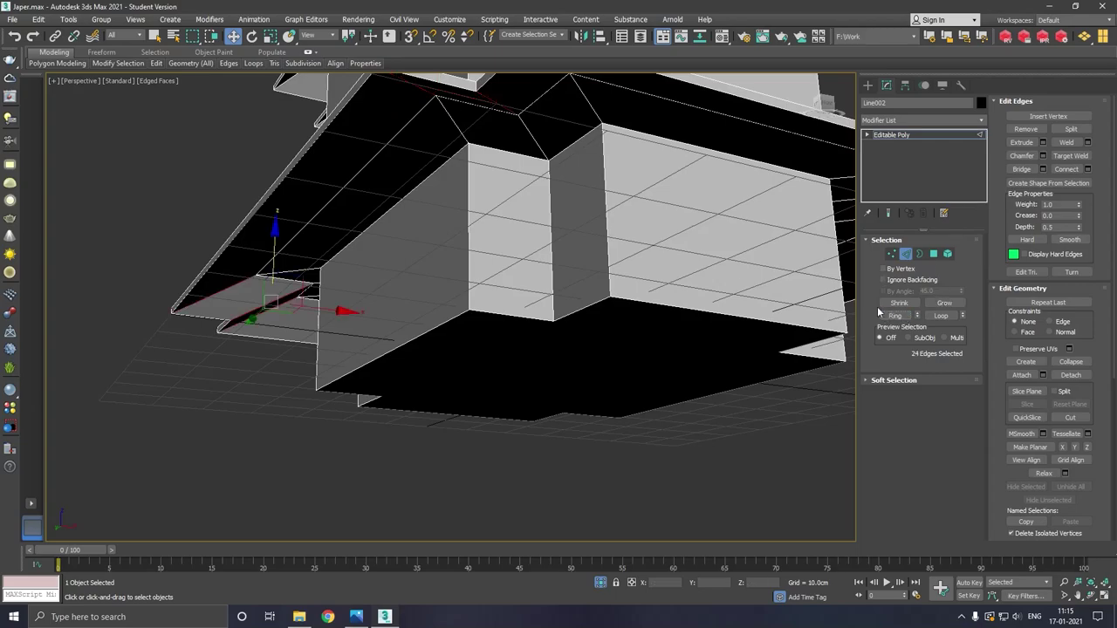
mouse_move(558, 331)
alt+middle_down()
mouse_move(519, 325)
mouse_move(534, 337)
alt+middle_up()
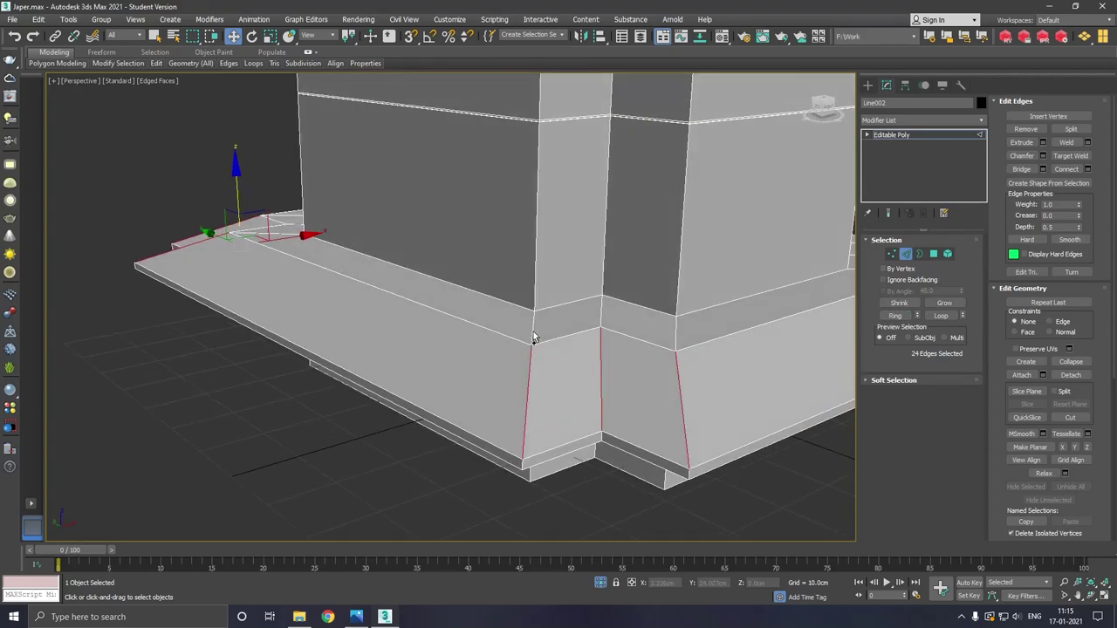
click(1066, 168)
mouse_move(561, 208)
alt+middle_down()
mouse_move(691, 249)
mouse_move(773, 298)
alt+middle_up()
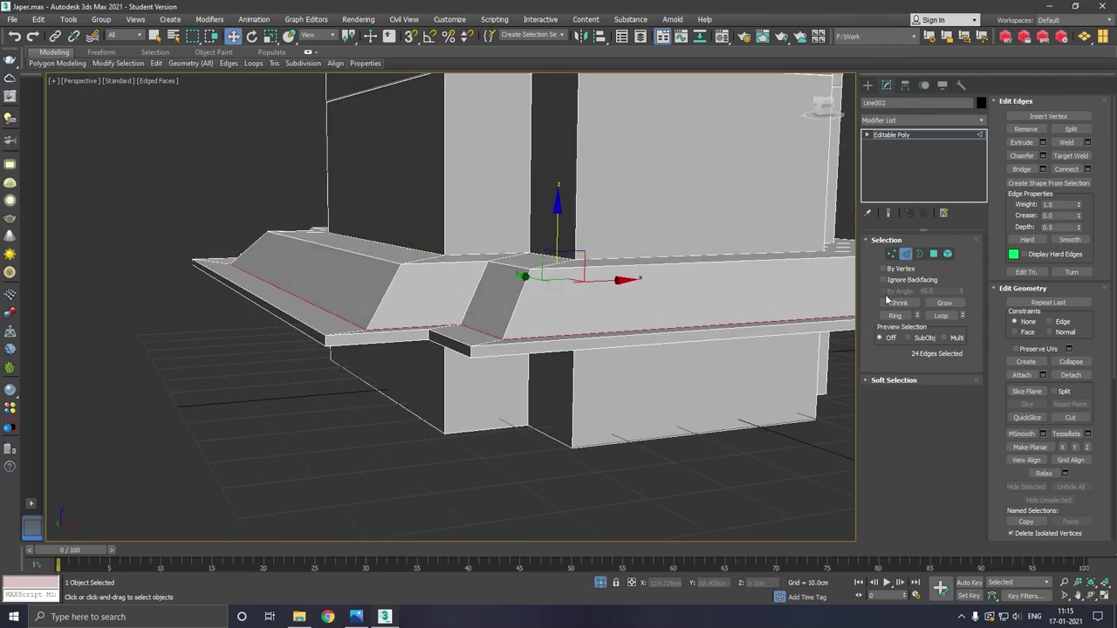
- Chamfer the new edge loop with several segments to split the slope into bands
click(1043, 155)
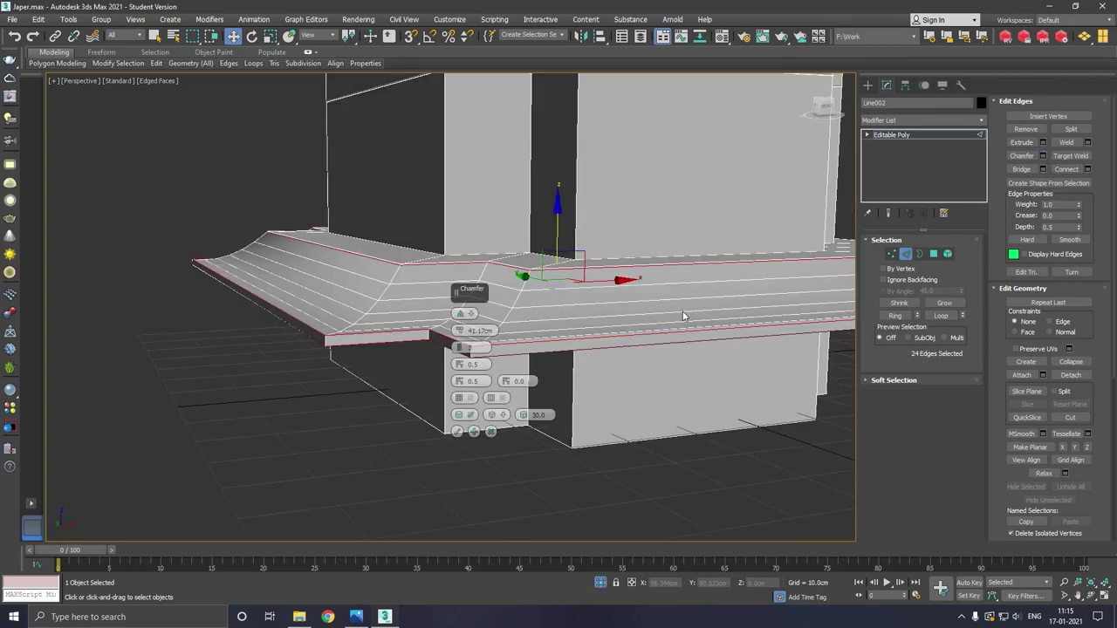
mouse_move(685, 317)
alt+middle_down()
mouse_move(669, 324)
mouse_move(667, 311)
mouse_move(684, 332)
alt+middle_up()
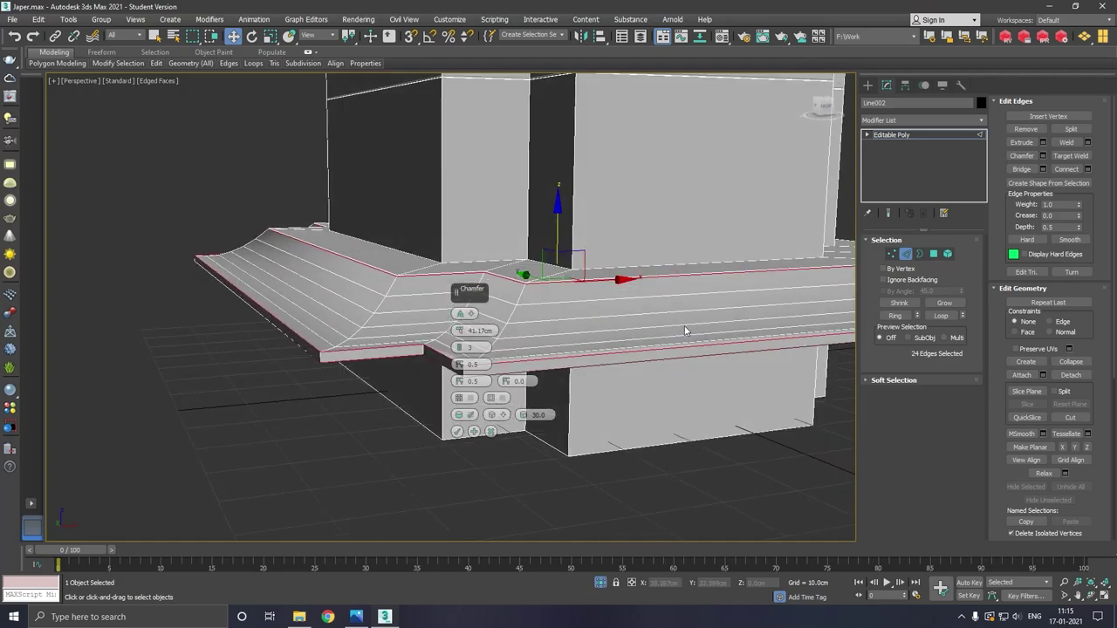
click(455, 431)
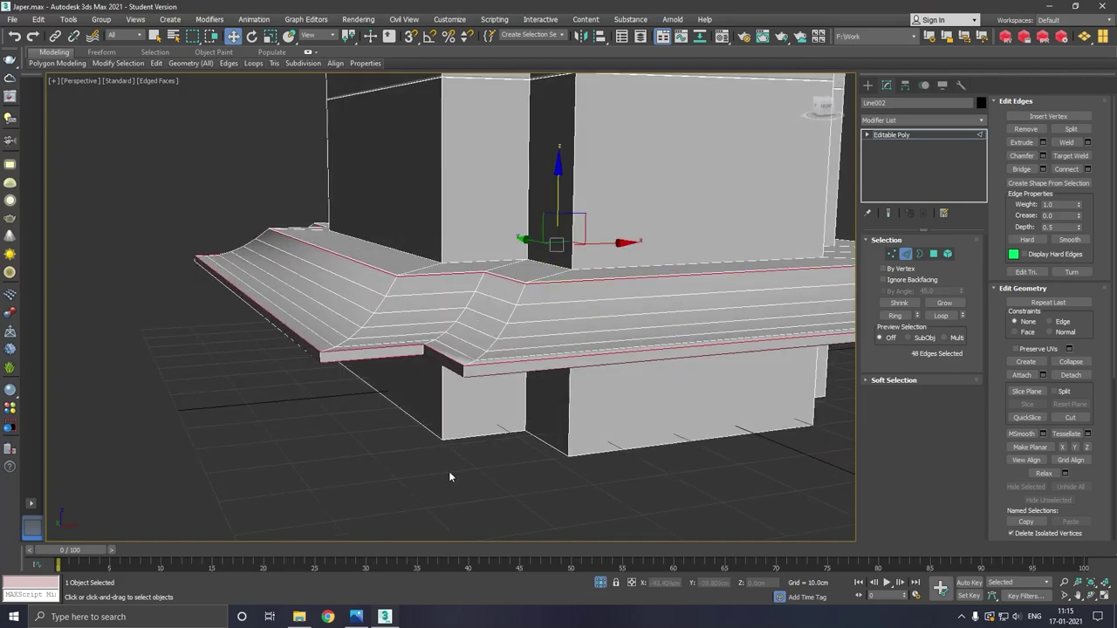
scroll(449, 471, down, 5)
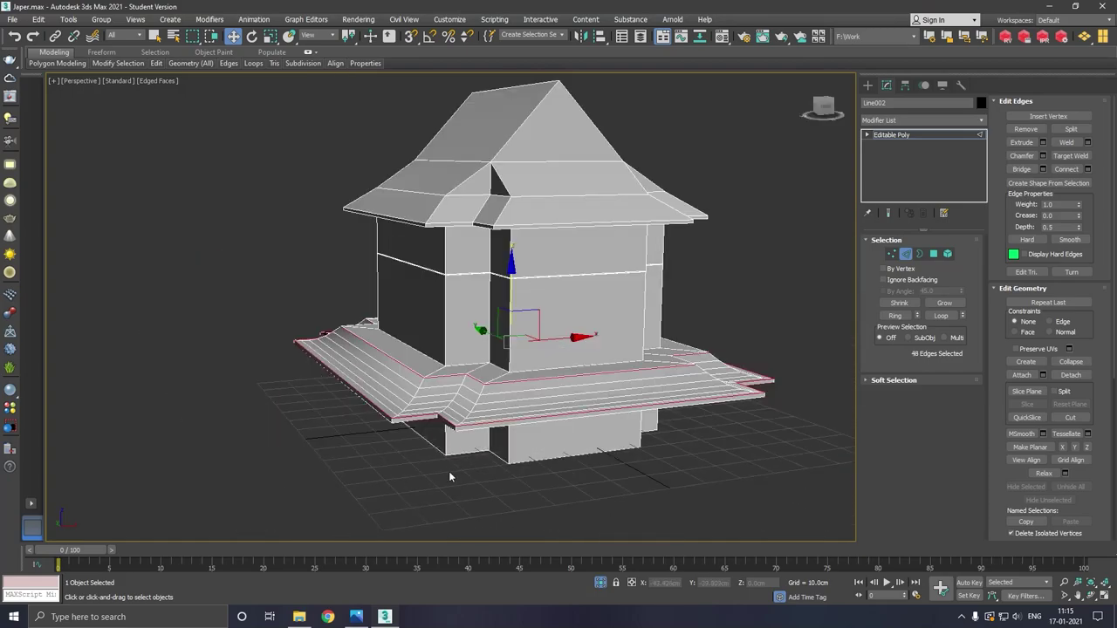
click(932, 253)
scroll(441, 425, up, 4)
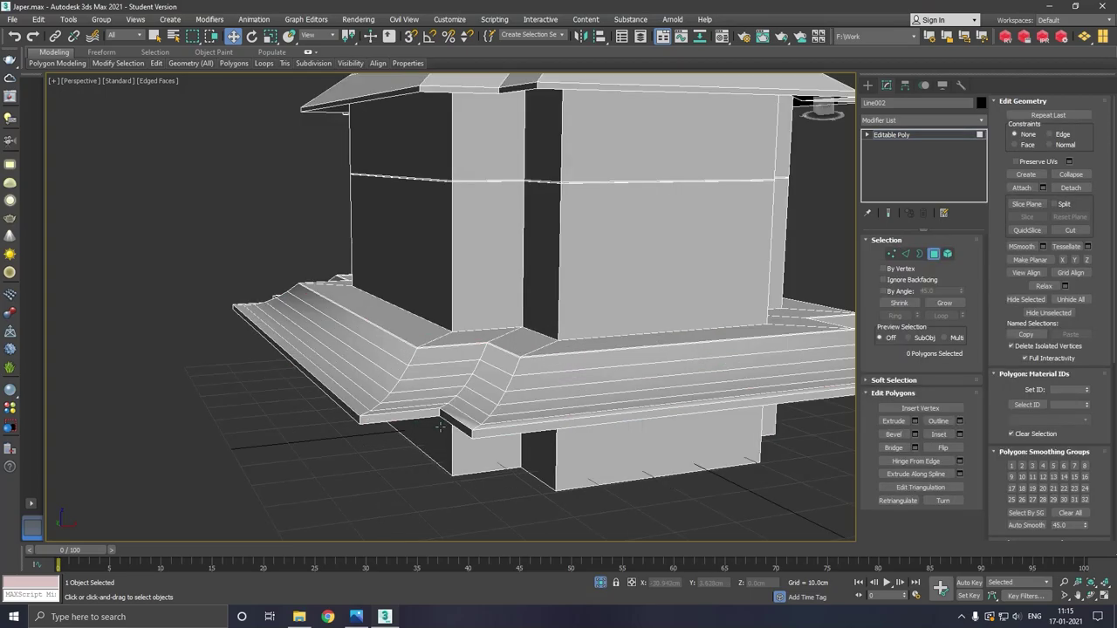
- Select the eave's bottom polygon loop and grow it five times up the slope
click(484, 434)
shift+click(477, 436)
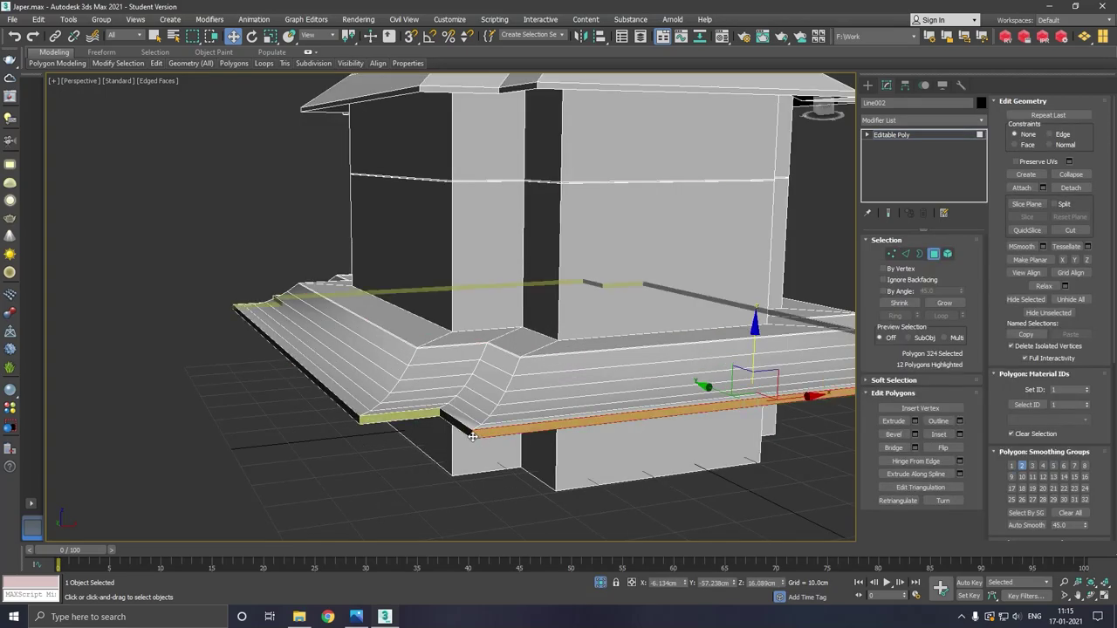
click(933, 306)
click(933, 306)
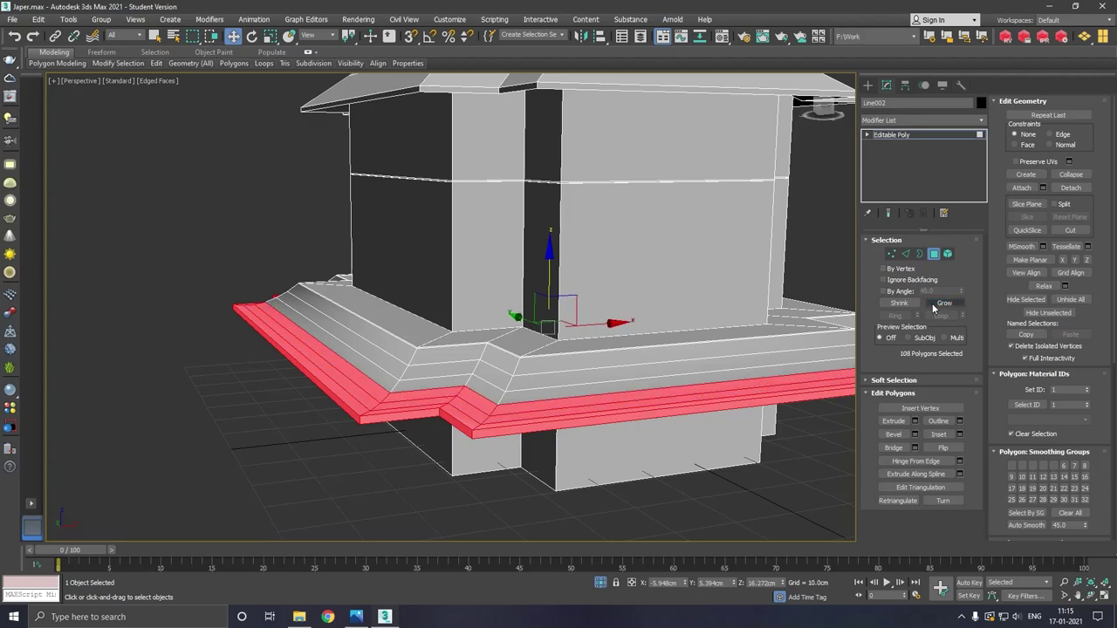
click(933, 306)
click(933, 307)
click(933, 307)
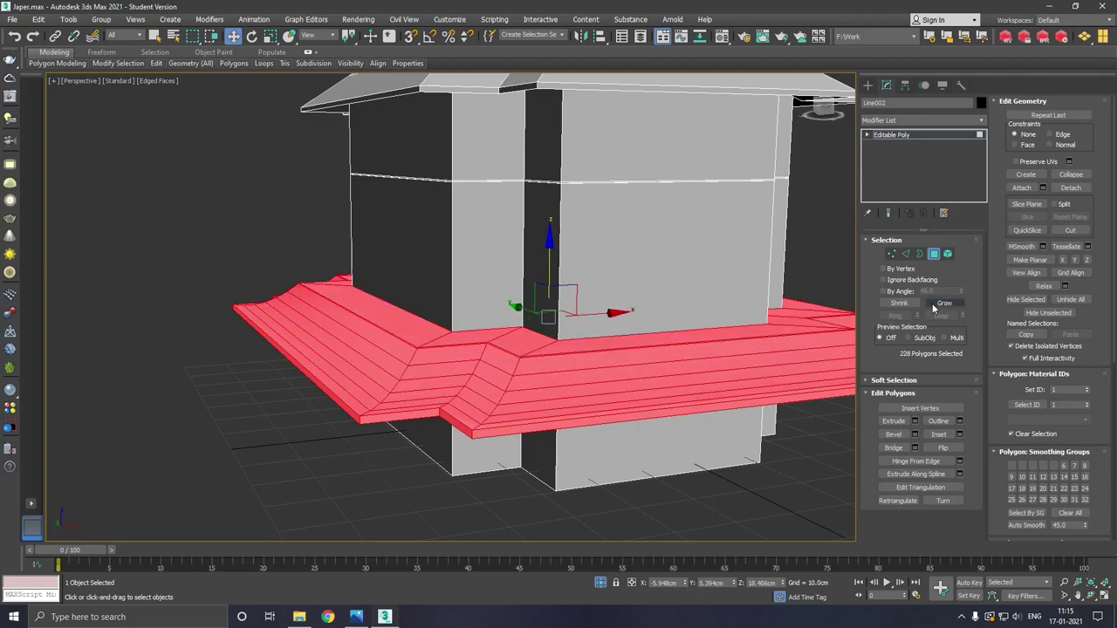
scroll(594, 398, down, 2)
alt+middle_drag(594, 399, 592, 402)
- Scale the outer eave faces in toward the walls, excluding the inner ring, then reselect it
click(270, 35)
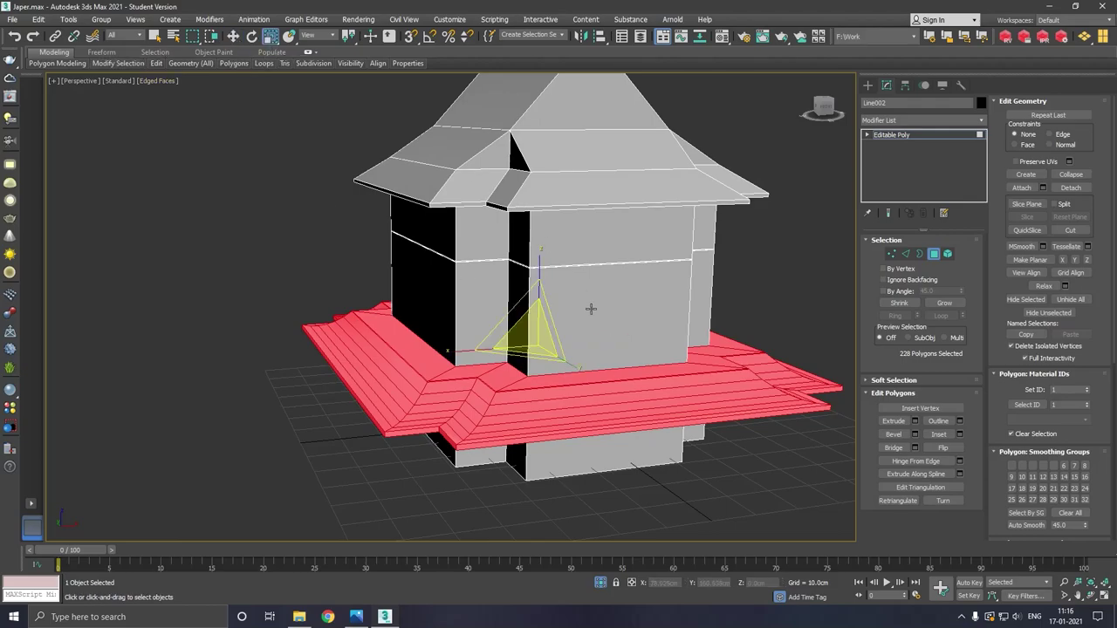
drag(542, 343, 542, 376)
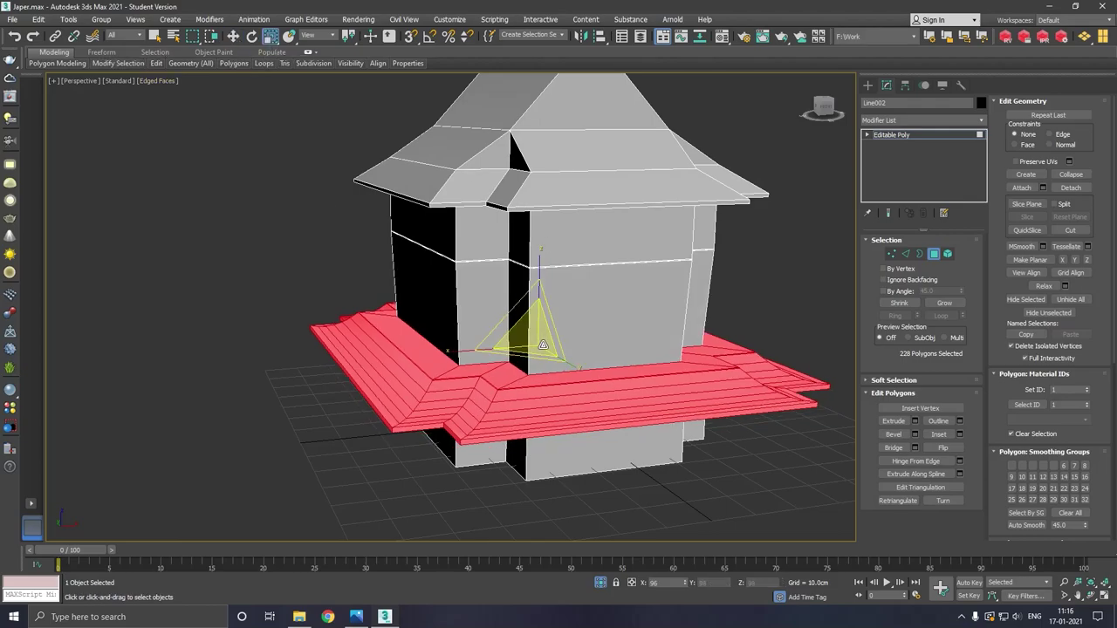
click(14, 38)
click(14, 40)
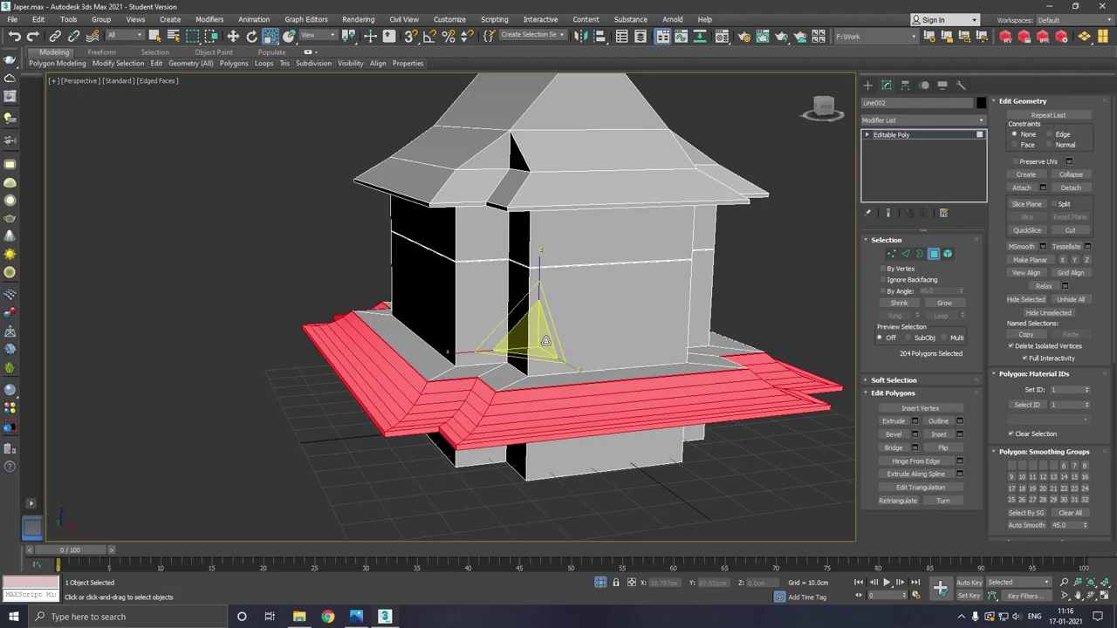
drag(538, 341, 538, 348)
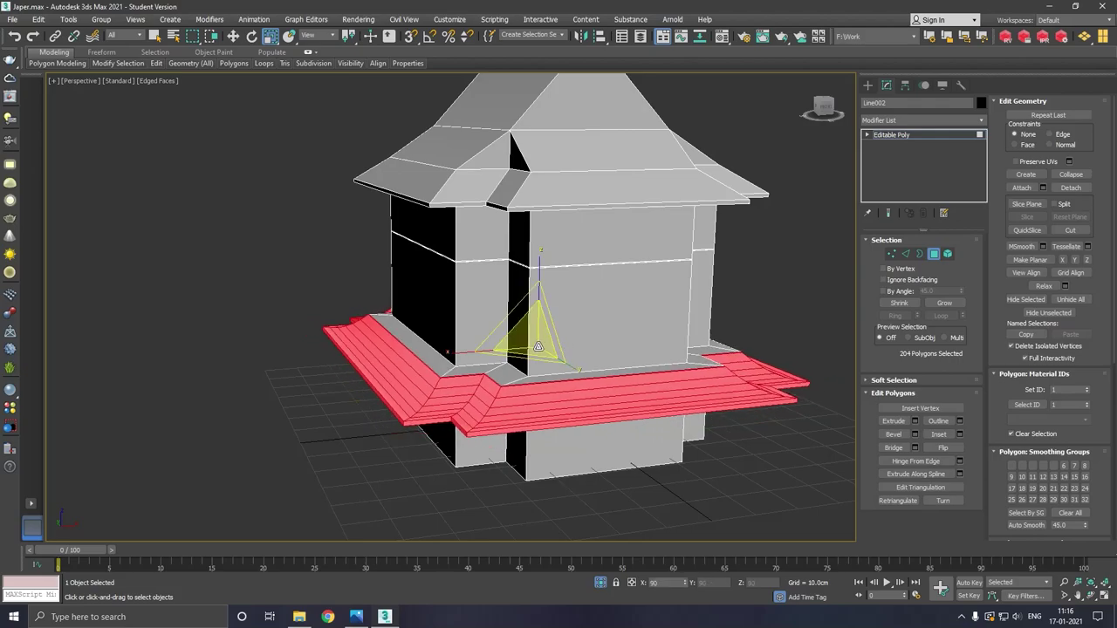
mouse_move(538, 347)
alt+middle_down()
mouse_move(568, 332)
mouse_move(553, 320)
mouse_move(571, 347)
mouse_move(330, 183)
alt+middle_up()
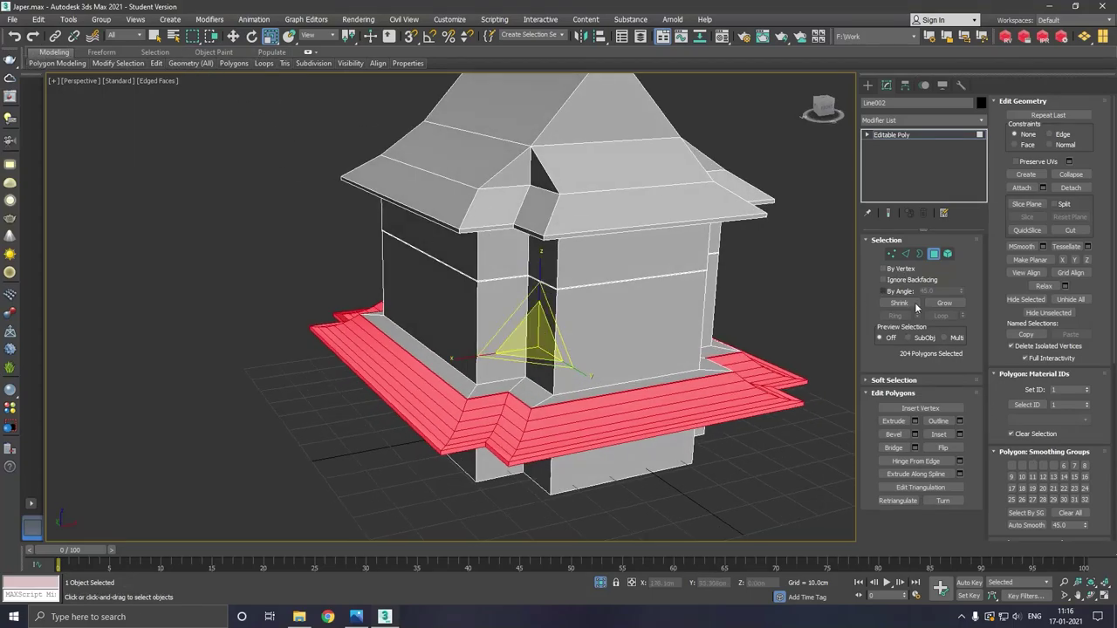
click(943, 303)
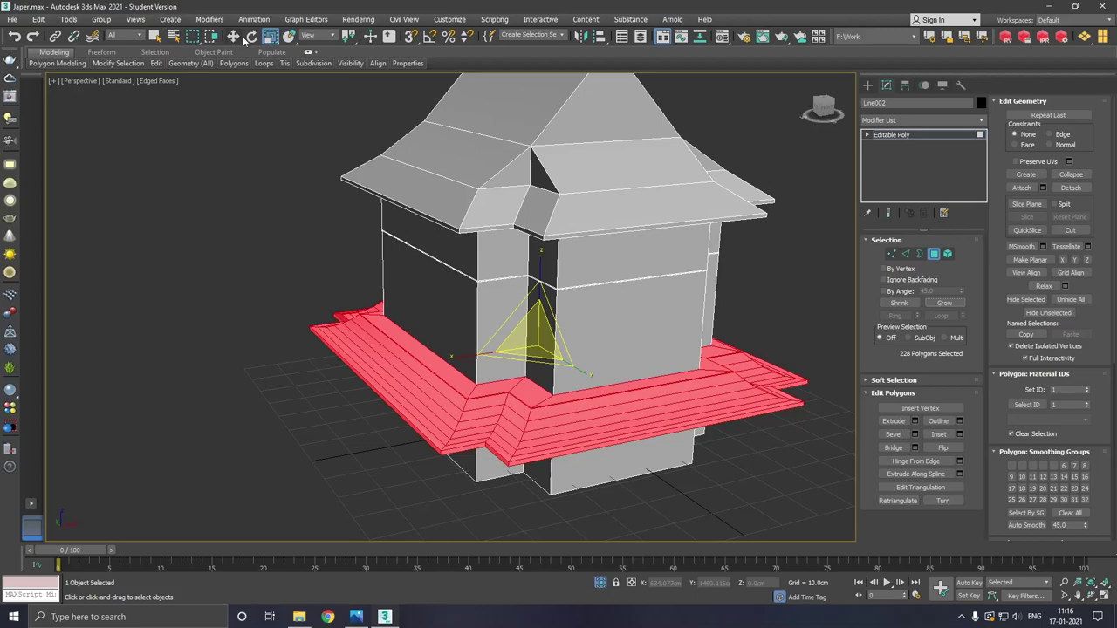
click(233, 36)
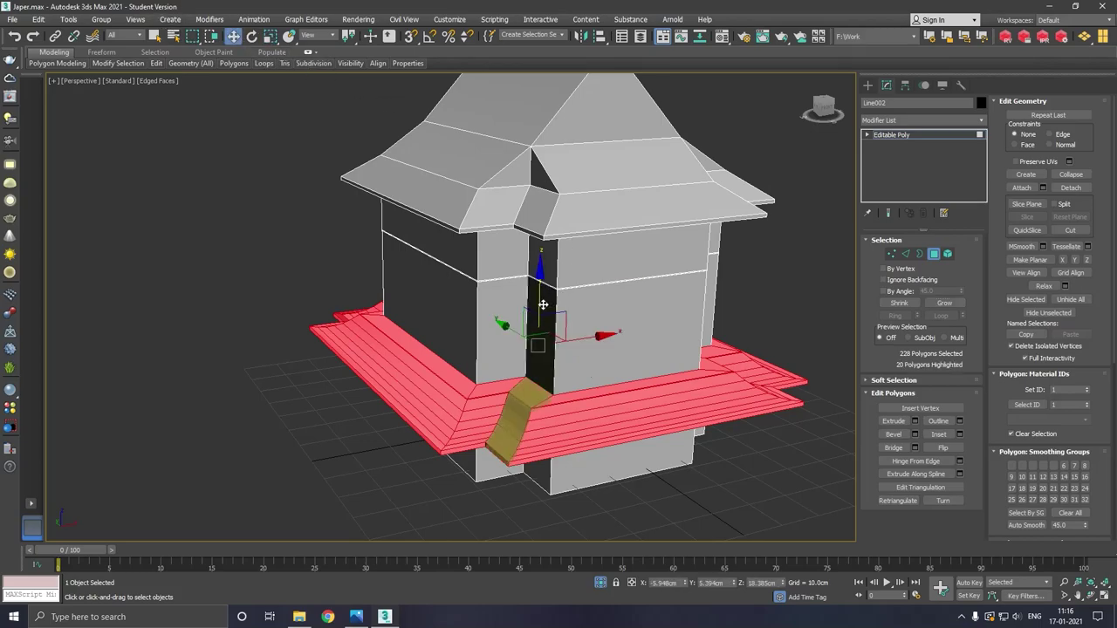
- Clone the eave upward as an element, then undo back to the lower roof selection
shift+drag(544, 285, 538, 192)
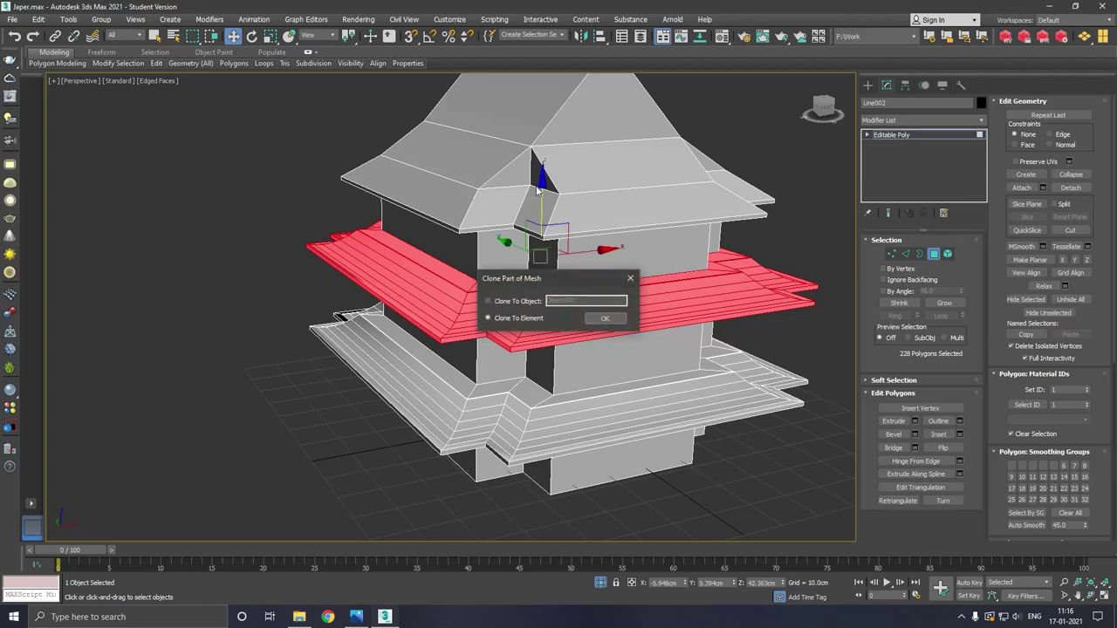
click(605, 316)
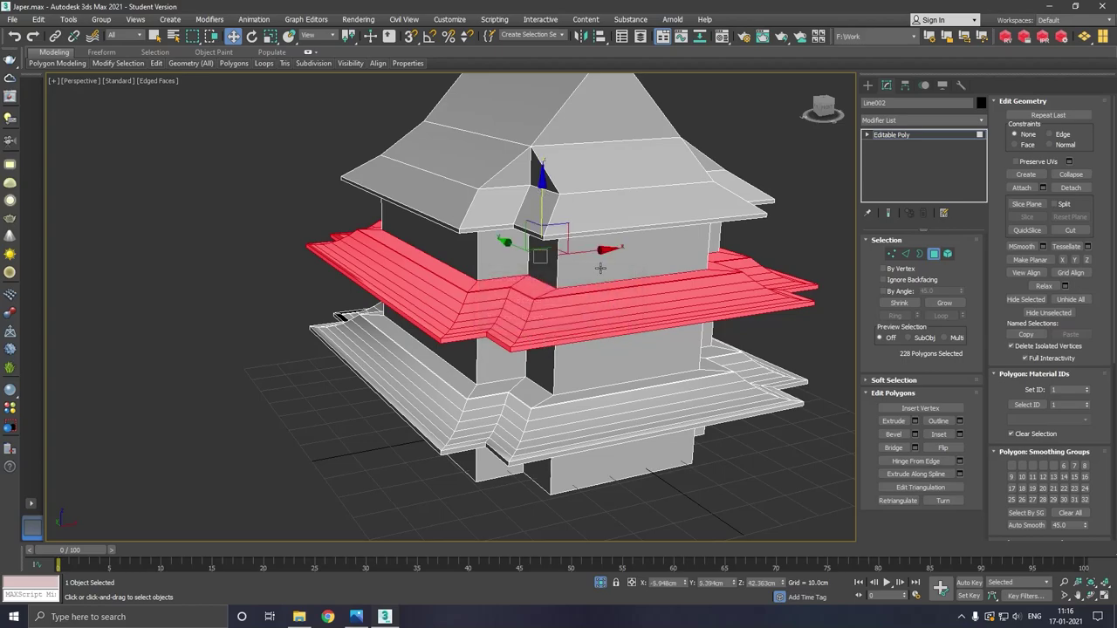
mouse_move(601, 268)
alt+middle_down()
mouse_move(596, 249)
mouse_move(577, 256)
mouse_move(595, 266)
alt+middle_up()
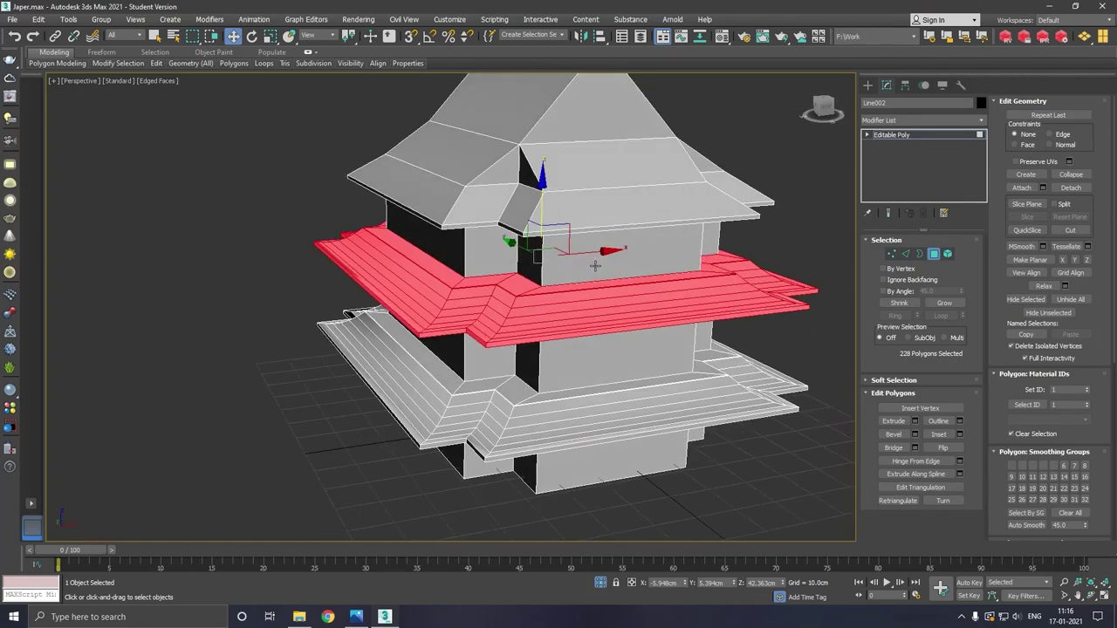
click(11, 42)
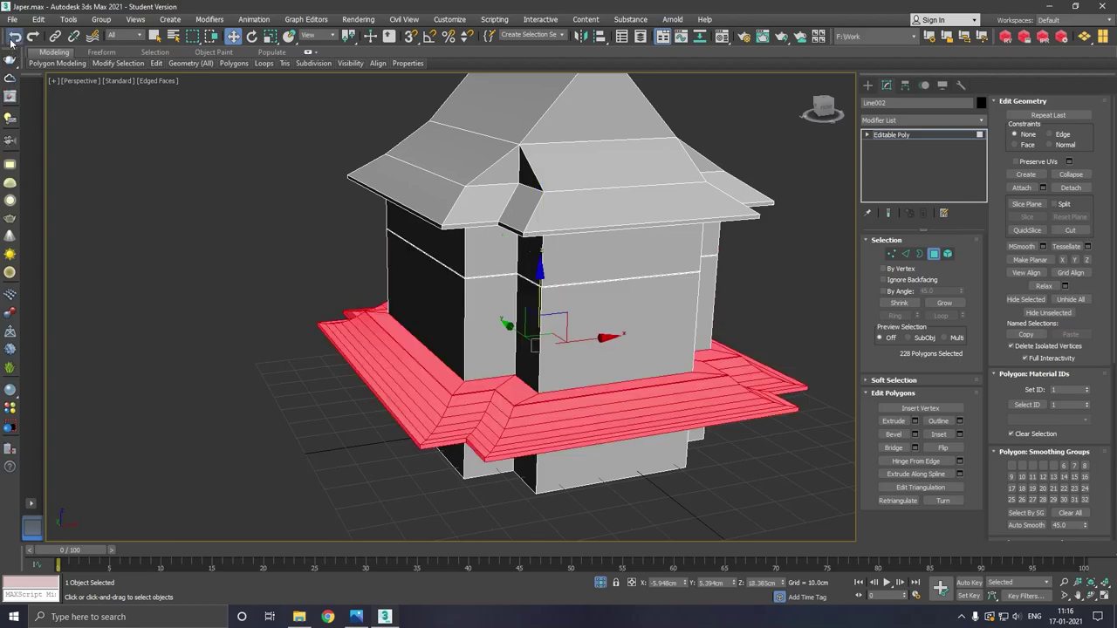
click(11, 42)
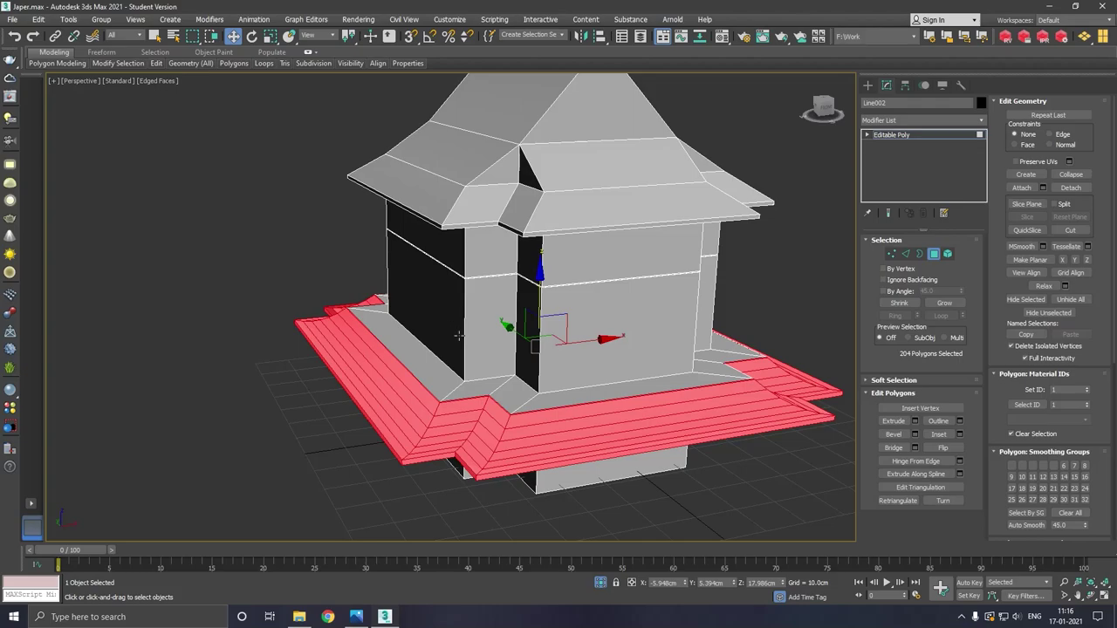
- Grow the selection over the whole lower roof band and Shift-move a Clone To Element copy upward
alt+middle_drag(452, 327, 440, 322)
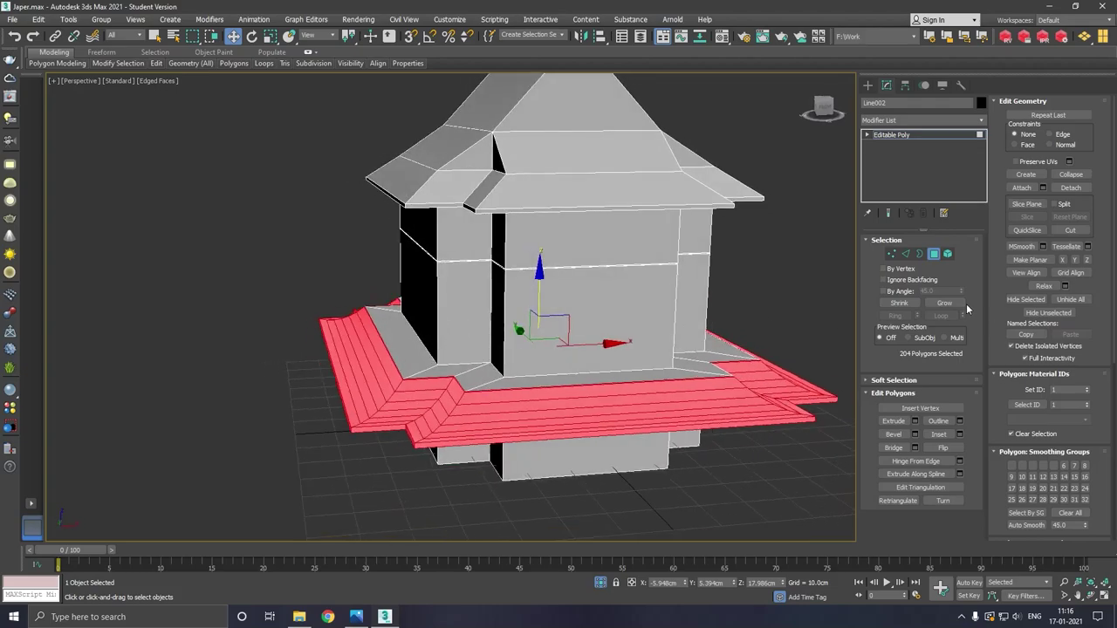
click(944, 303)
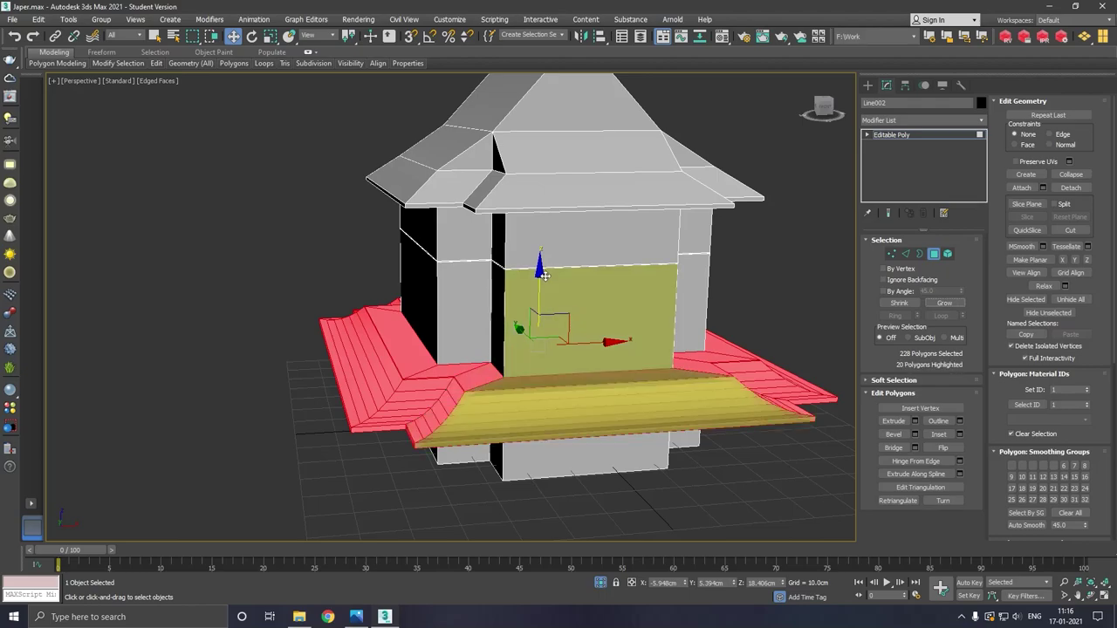
alt+middle_drag(563, 308, 579, 299)
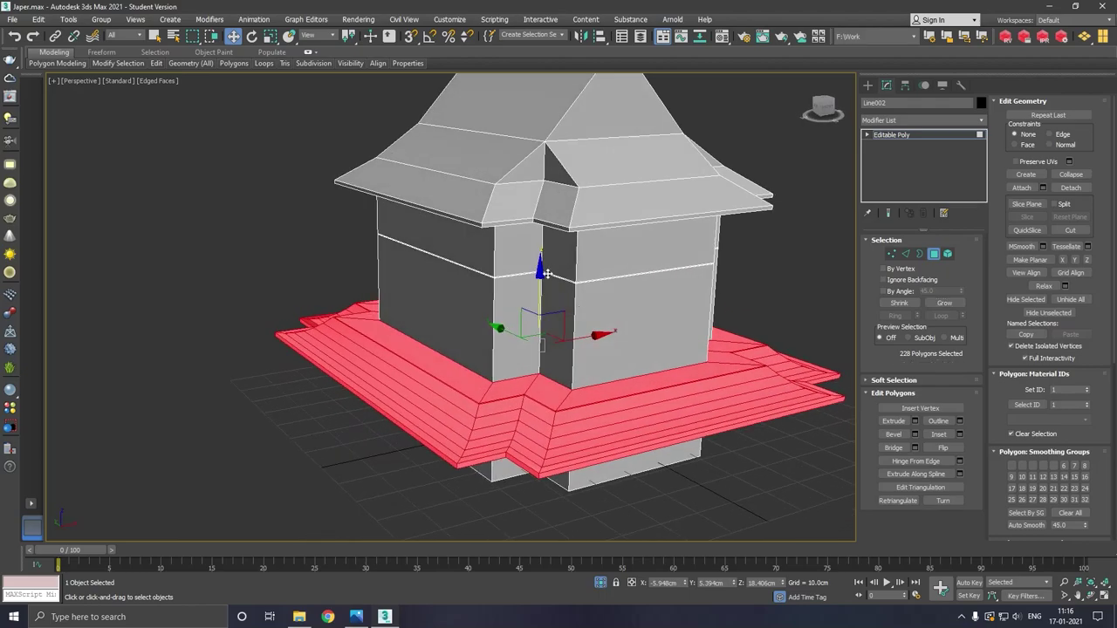
shift+drag(543, 276, 541, 189)
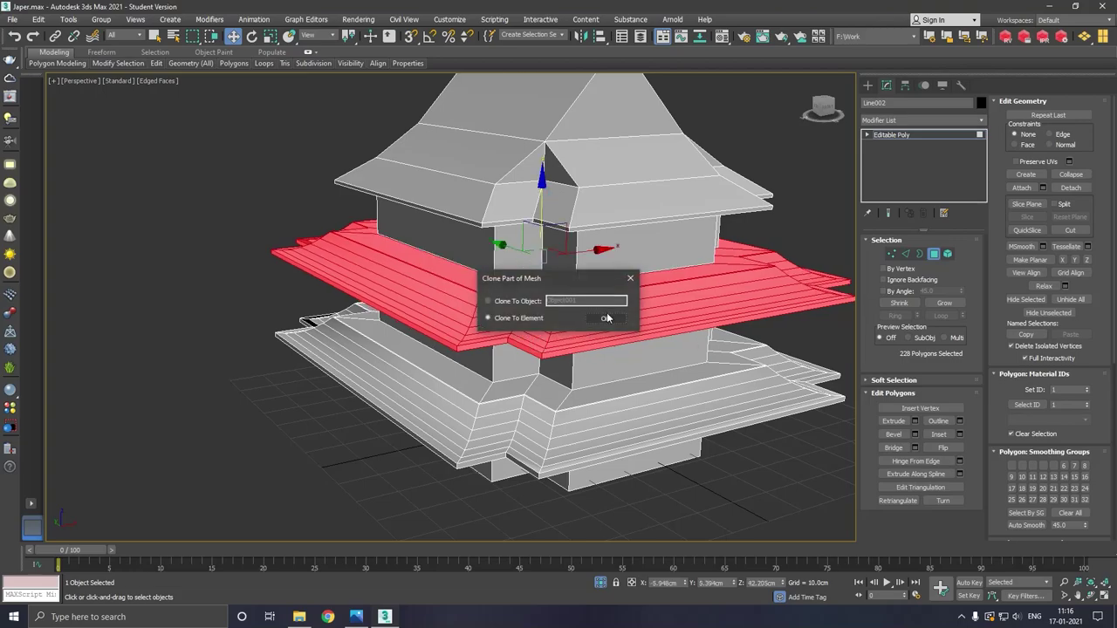
click(607, 317)
mouse_move(575, 301)
alt+middle_down()
mouse_move(506, 293)
mouse_move(562, 310)
alt+middle_up()
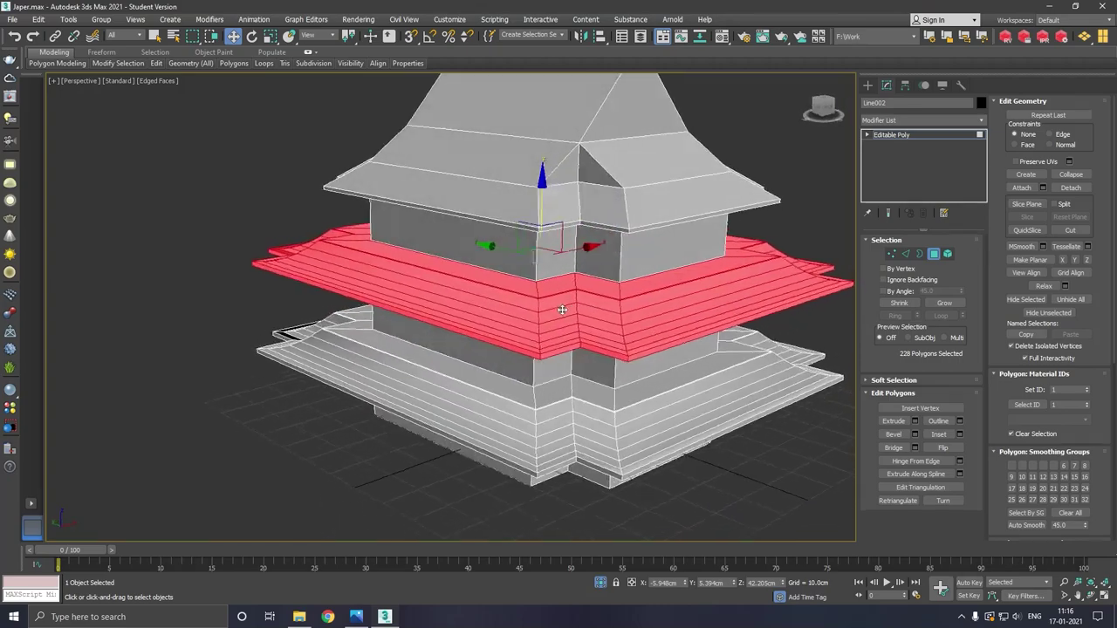
scroll(562, 310, down, 2)
scroll(538, 319, down, 3)
- Exit polygon level, deselect, and select the whole middle roof tier as an element
click(910, 143)
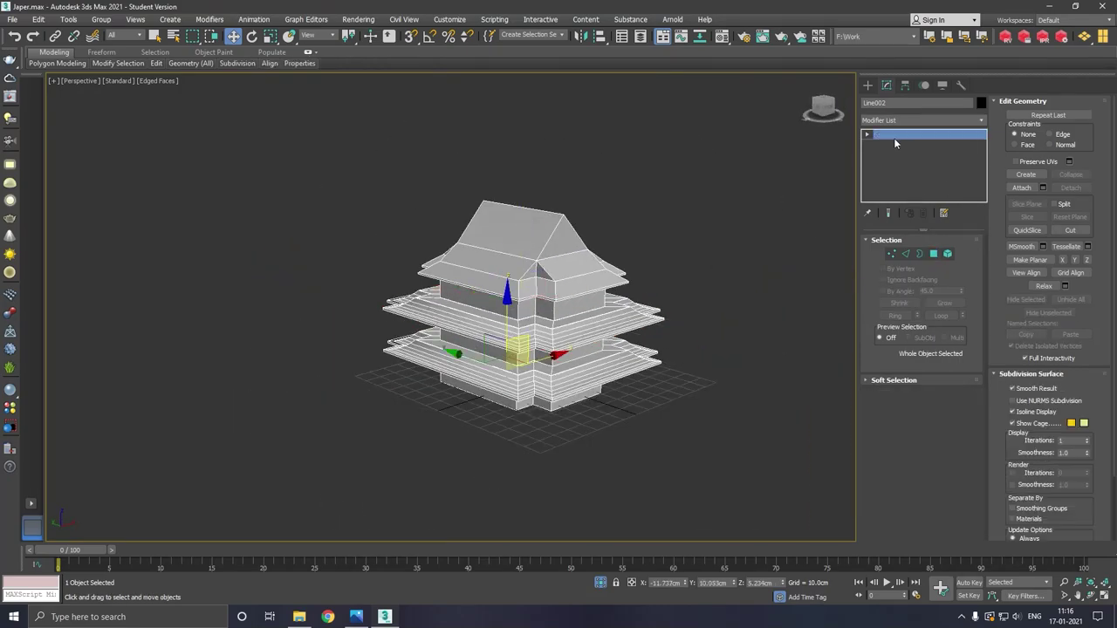
mouse_move(647, 208)
alt+middle_down()
mouse_move(699, 189)
mouse_move(618, 215)
alt+middle_up()
click(688, 248)
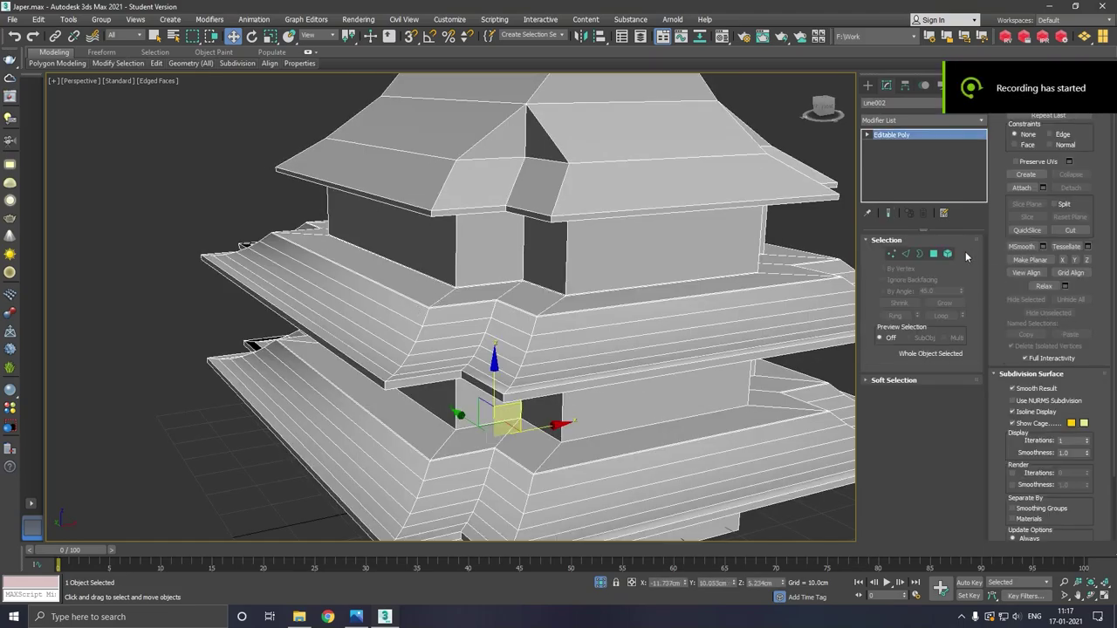
click(948, 254)
click(762, 260)
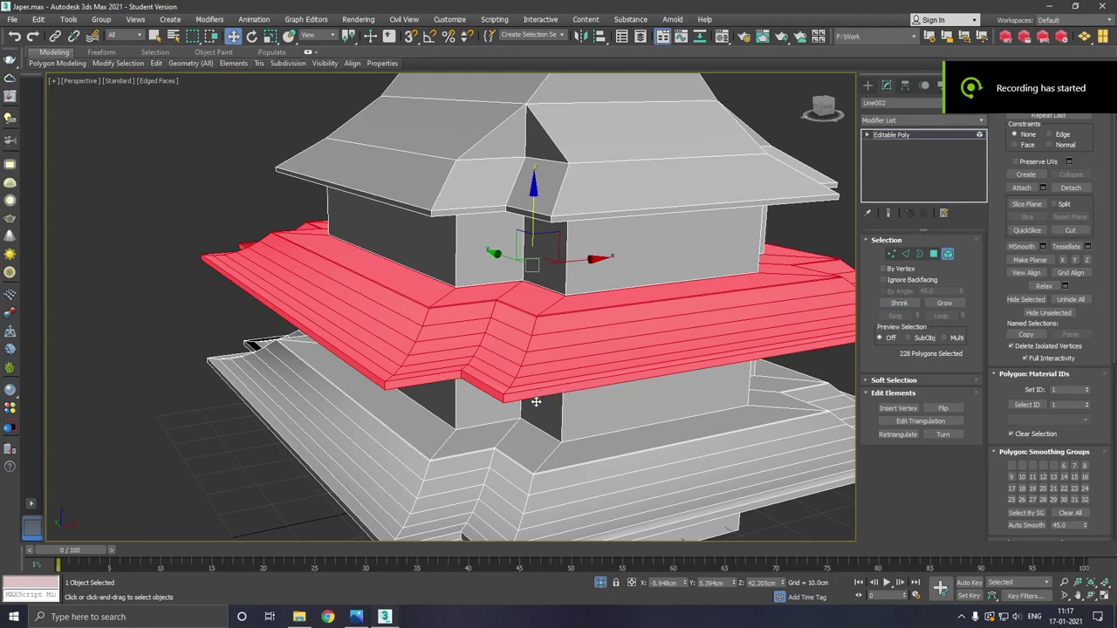
- Shrink the polygon selection to the roof rim, then grow it five times to 204 polygons
click(933, 254)
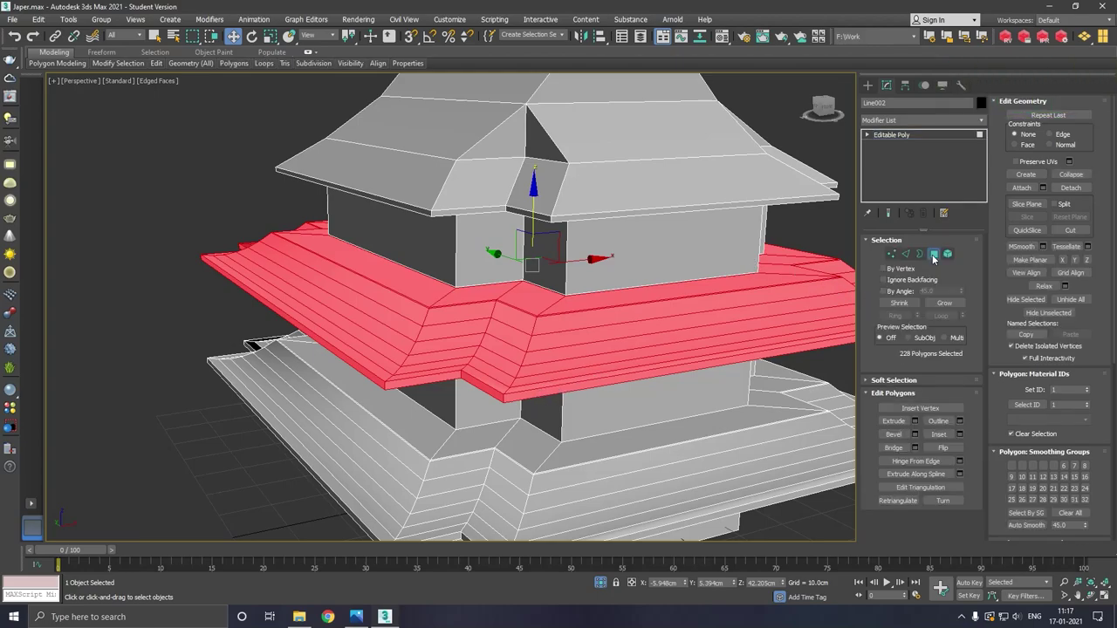
click(916, 303)
shift+click(535, 400)
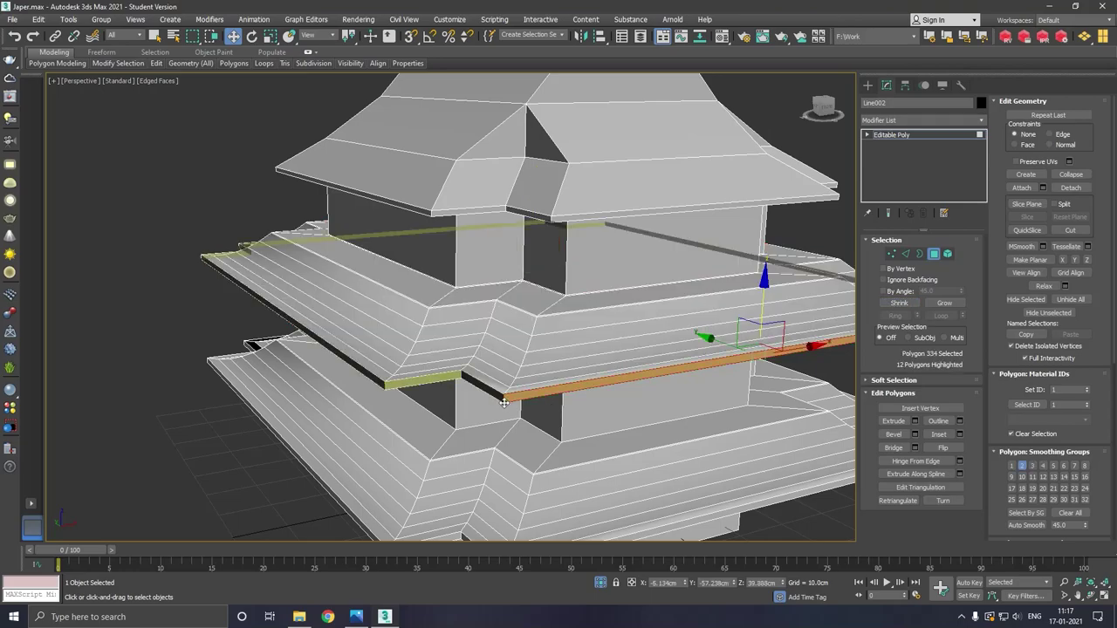
click(934, 304)
click(934, 303)
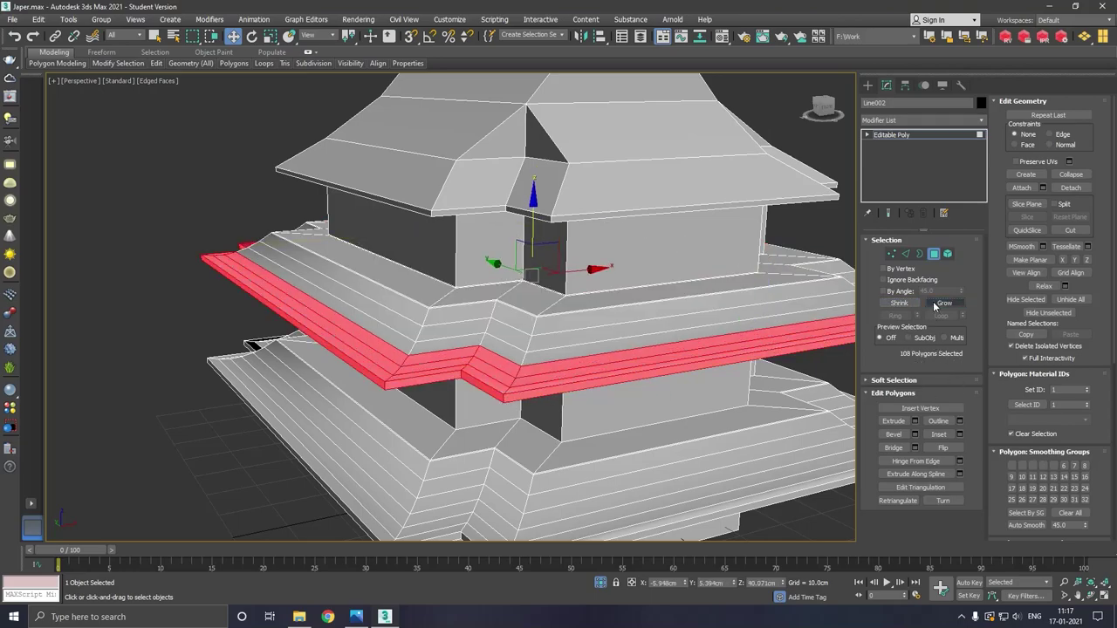
click(935, 304)
click(934, 304)
click(934, 303)
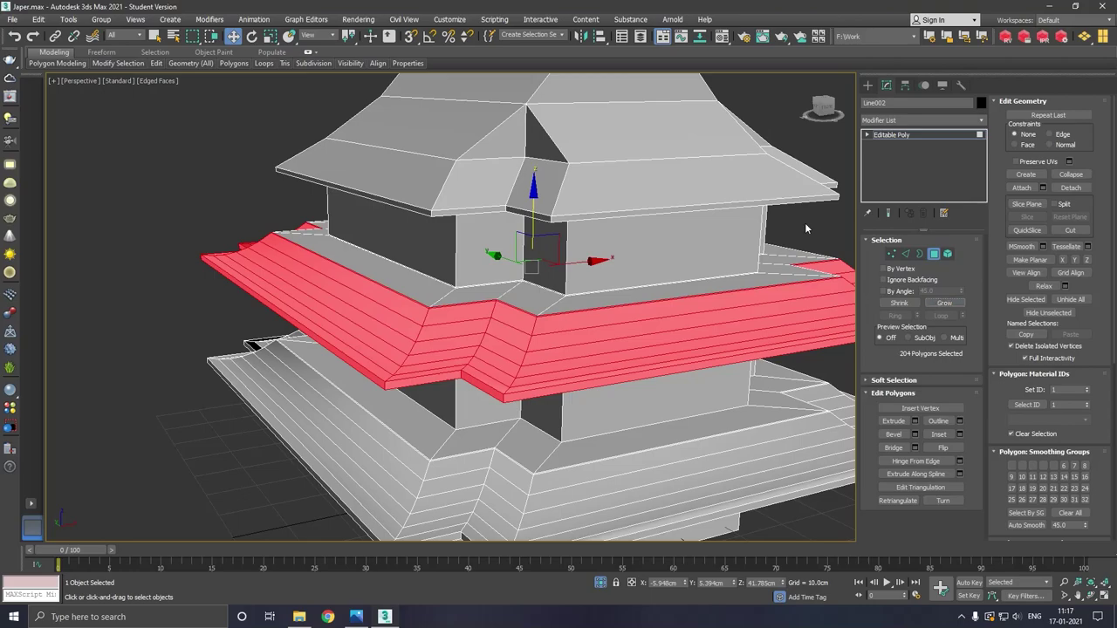
click(275, 38)
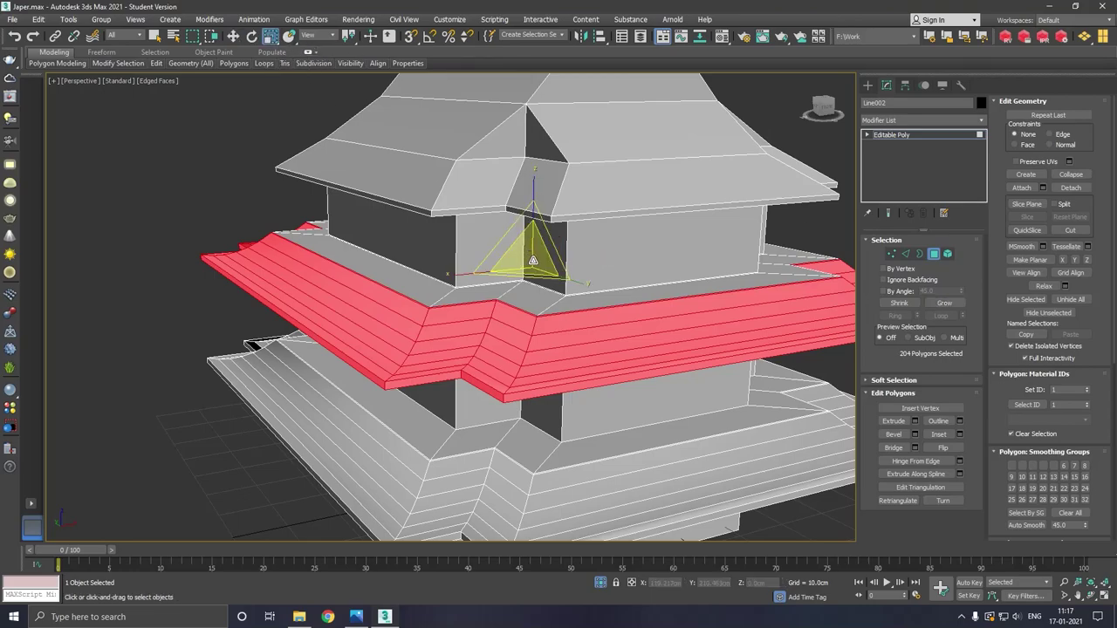
- Scale the upper band inward, then scale the whole middle roof element down, settling at 105%
drag(532, 260, 541, 270)
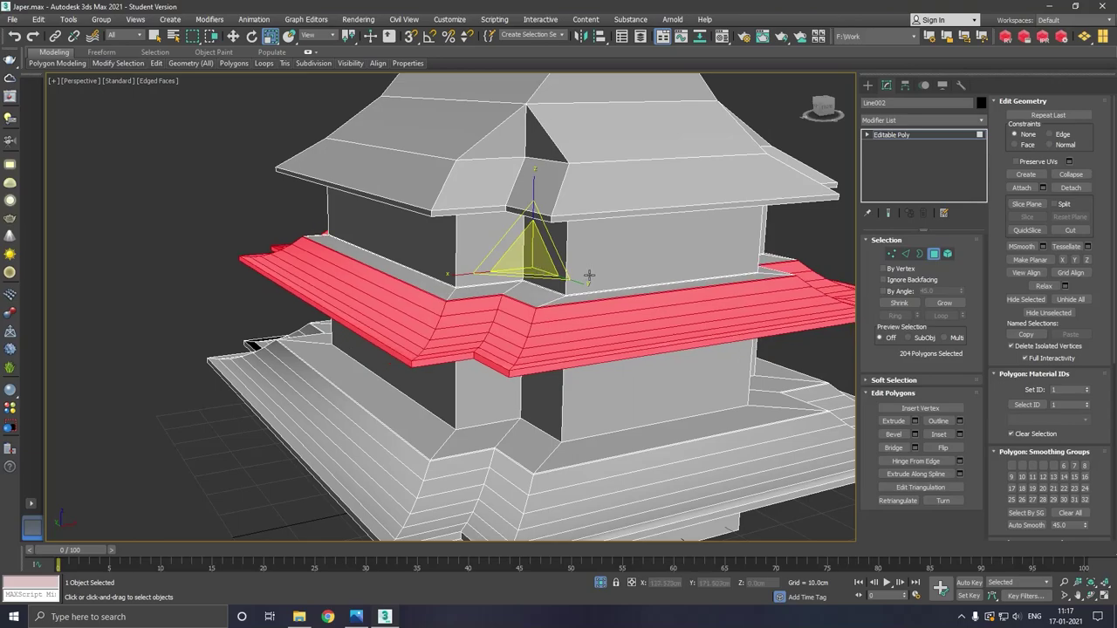
alt+middle_drag(589, 273, 594, 272)
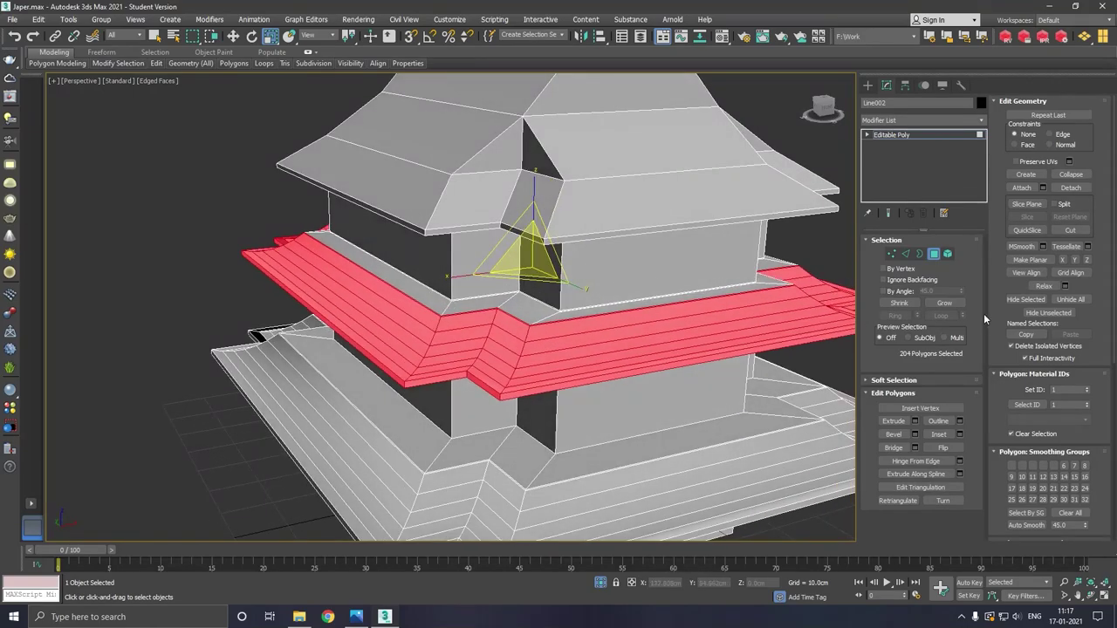
click(948, 254)
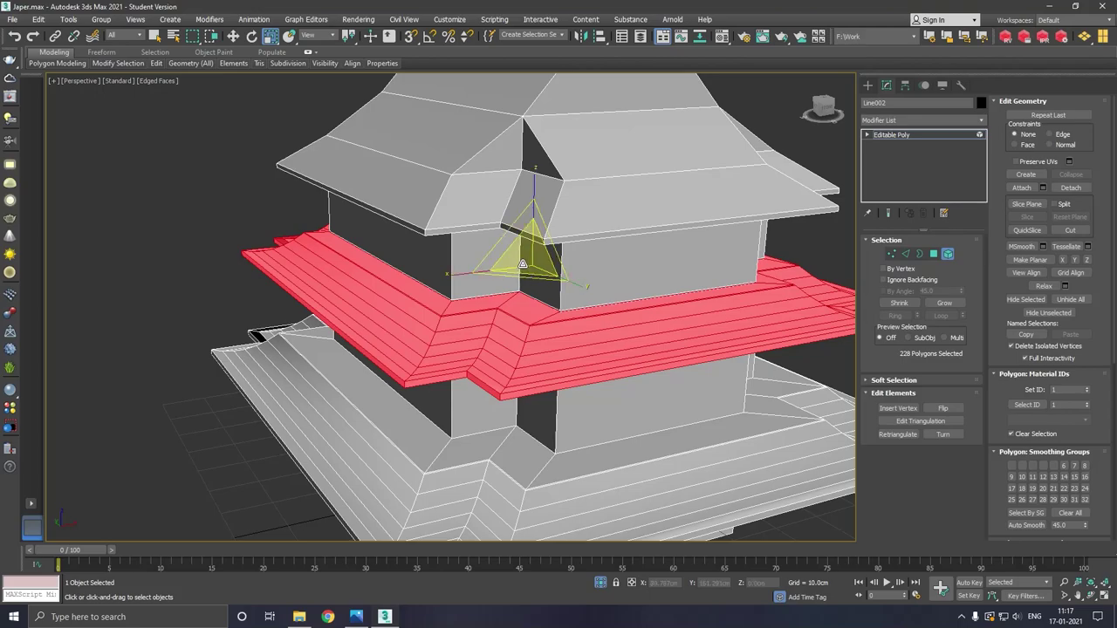
drag(525, 261, 526, 265)
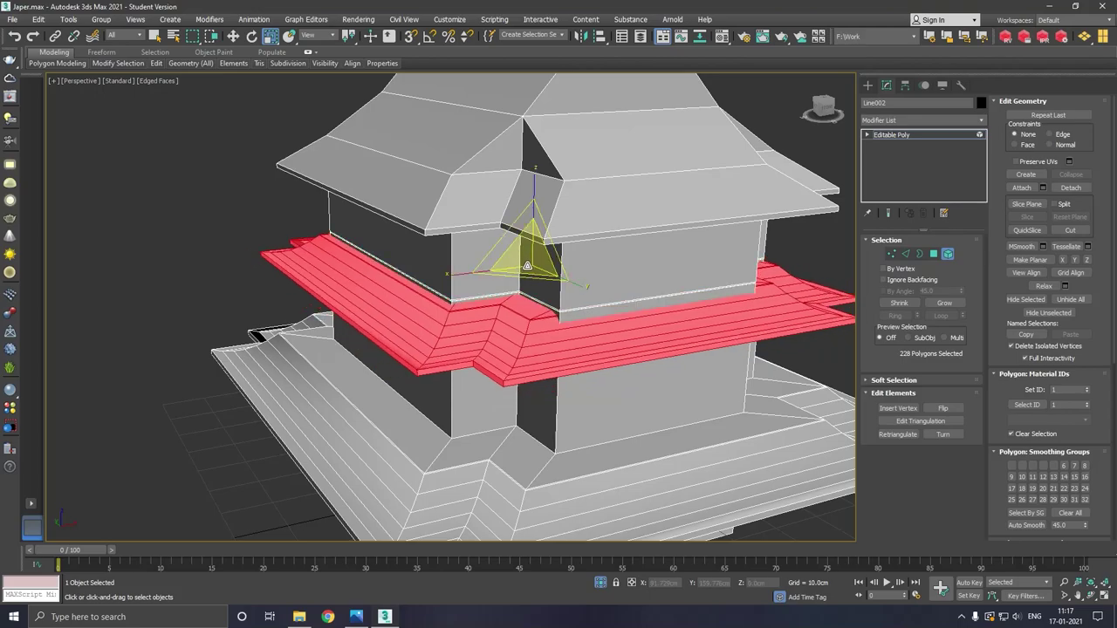
mouse_move(527, 257)
alt+middle_down()
mouse_move(513, 267)
mouse_move(541, 275)
alt+middle_up()
drag(538, 263, 538, 274)
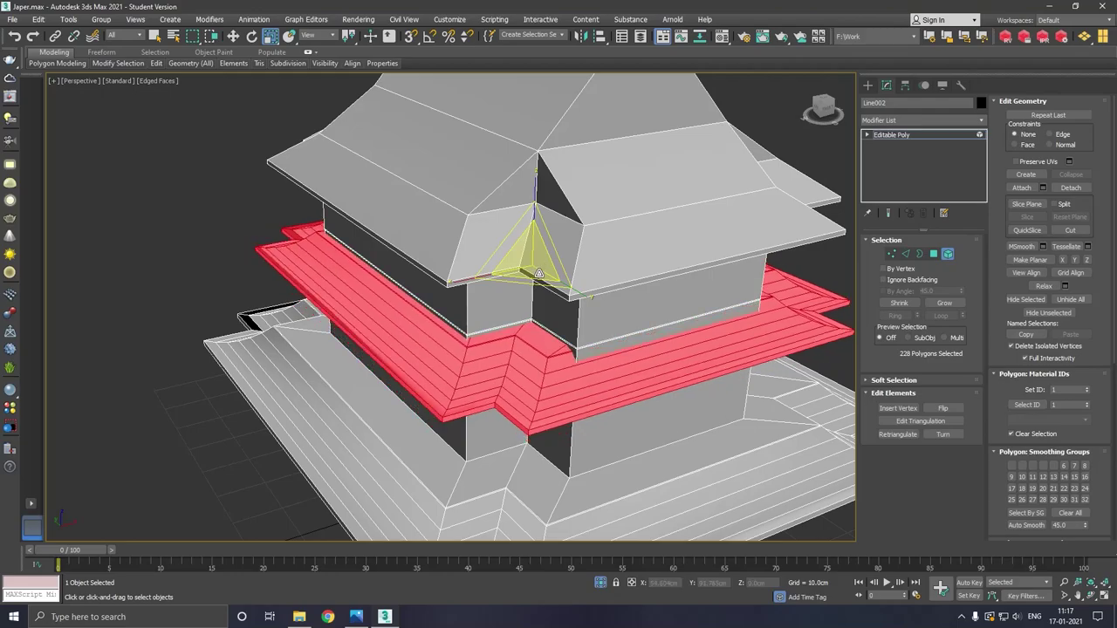
alt+middle_drag(406, 233, 416, 228)
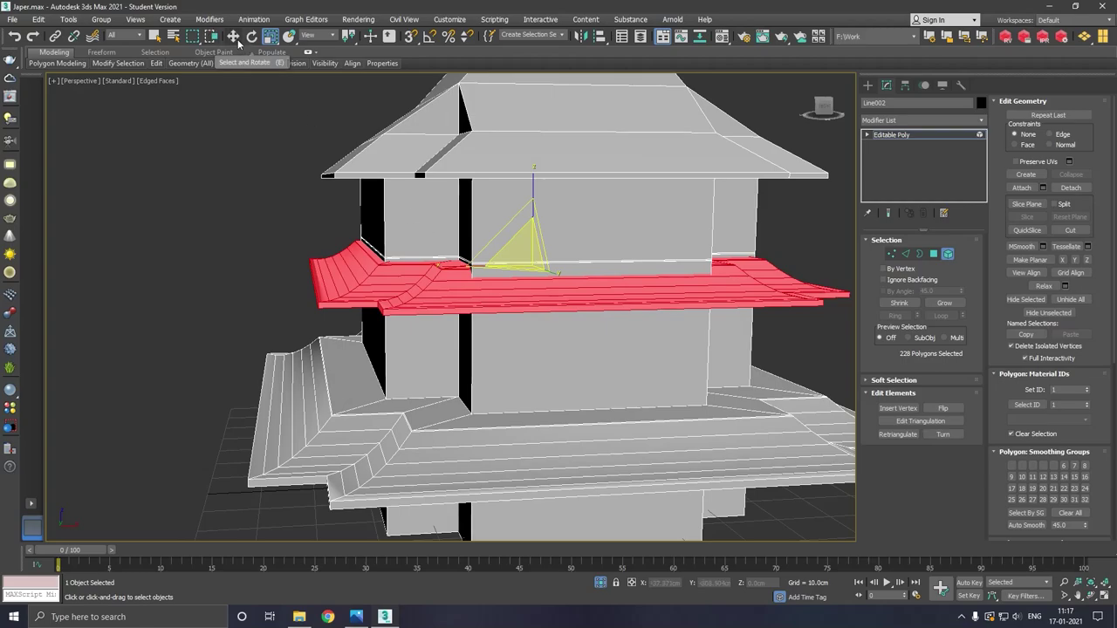
click(233, 34)
- Select and delete the bottom face of the pagoda's base block
click(918, 134)
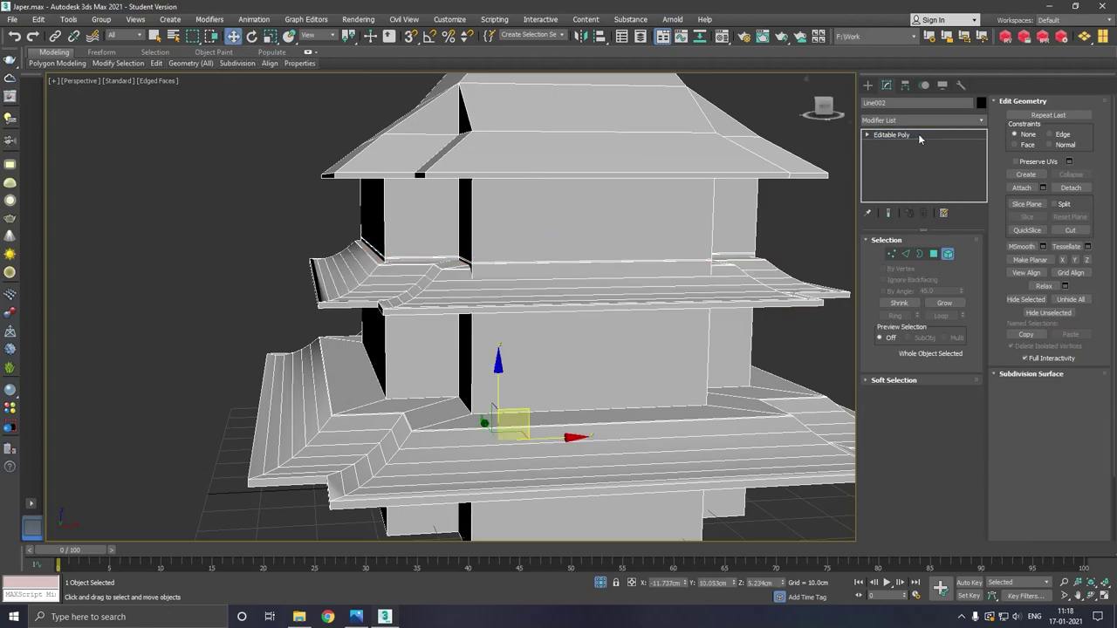
alt+middle_drag(463, 247, 524, 231)
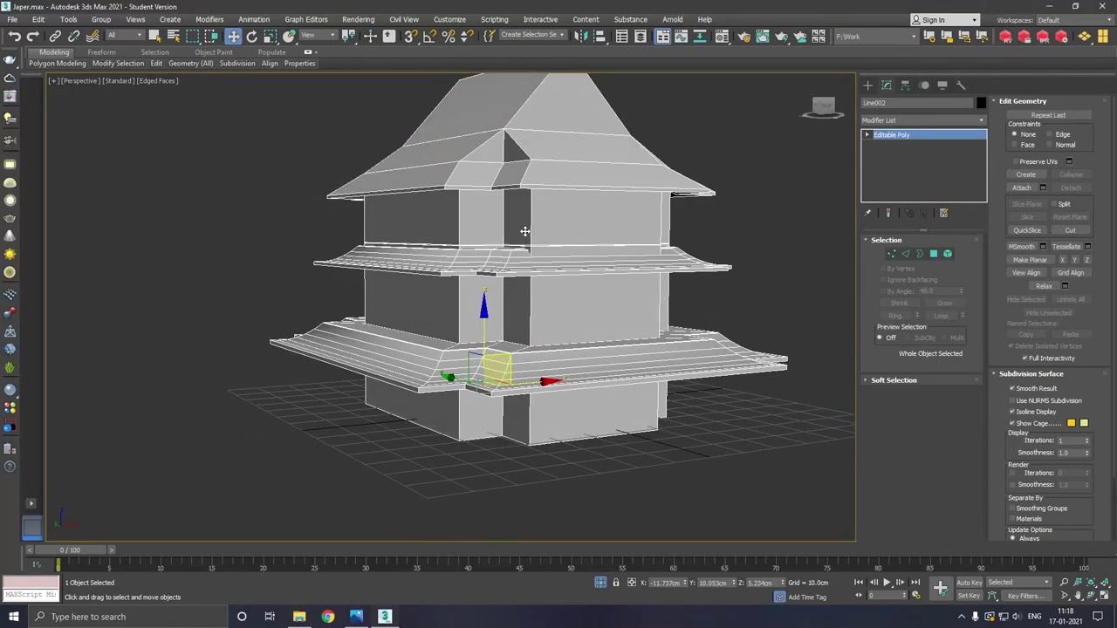
mouse_move(555, 303)
alt+middle_down()
mouse_move(552, 288)
mouse_move(547, 308)
alt+middle_up()
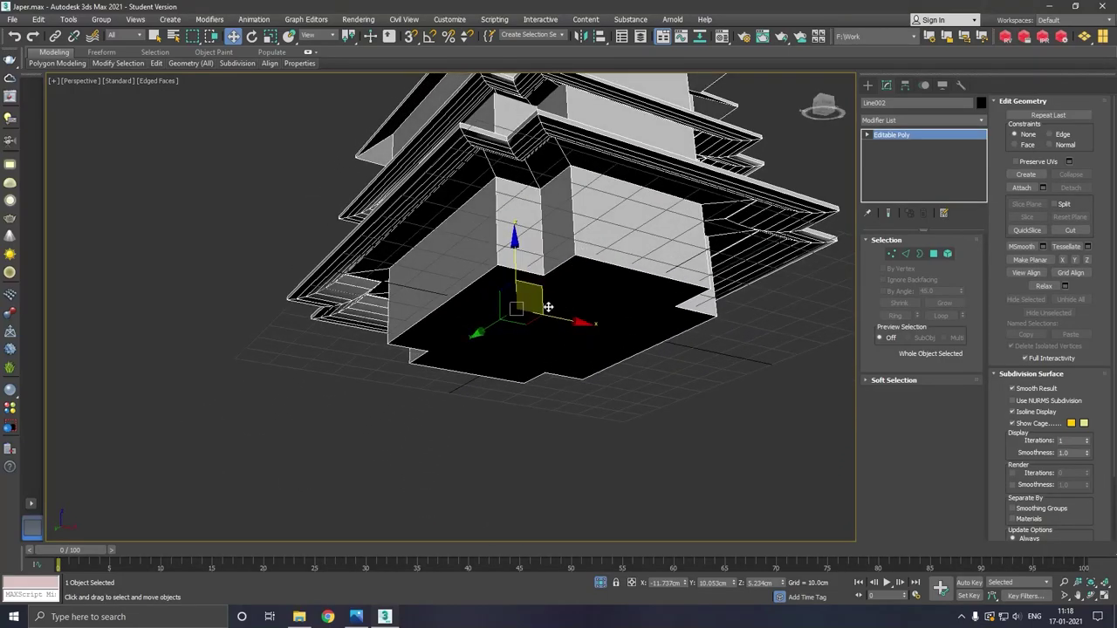
click(932, 254)
click(608, 292)
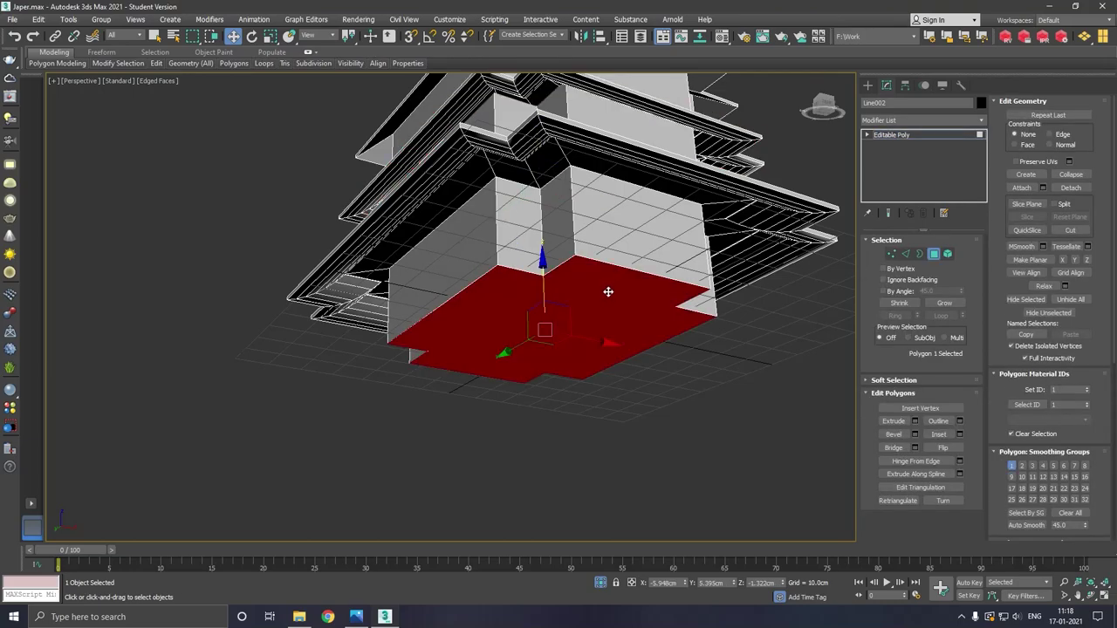
scroll(542, 273, up, 3)
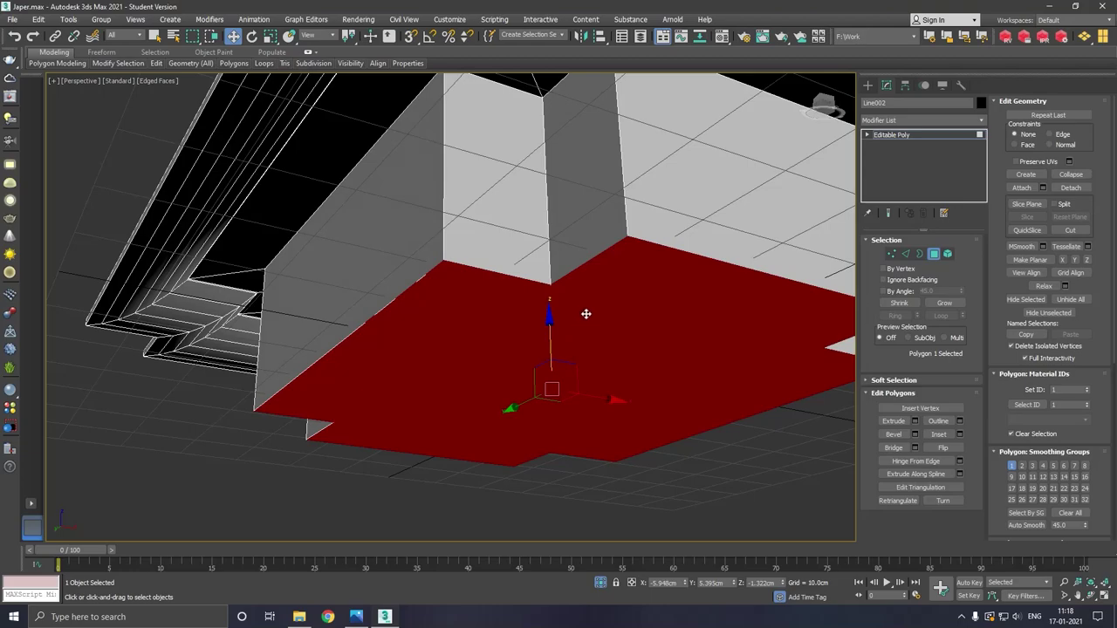
key(shift+z)
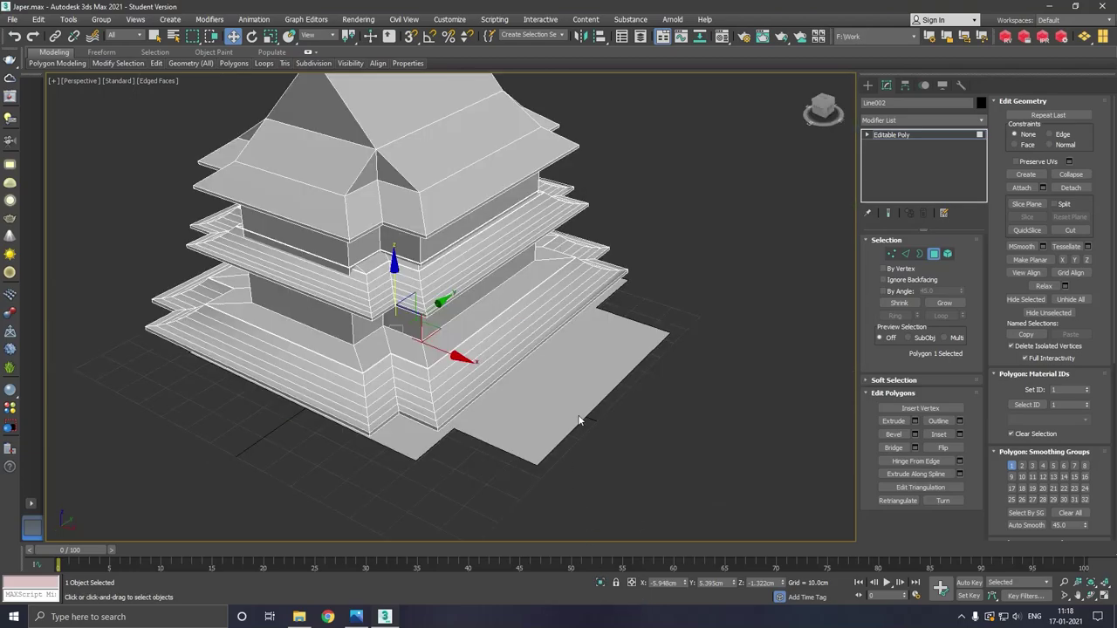
alt+middle_drag(690, 471, 641, 365)
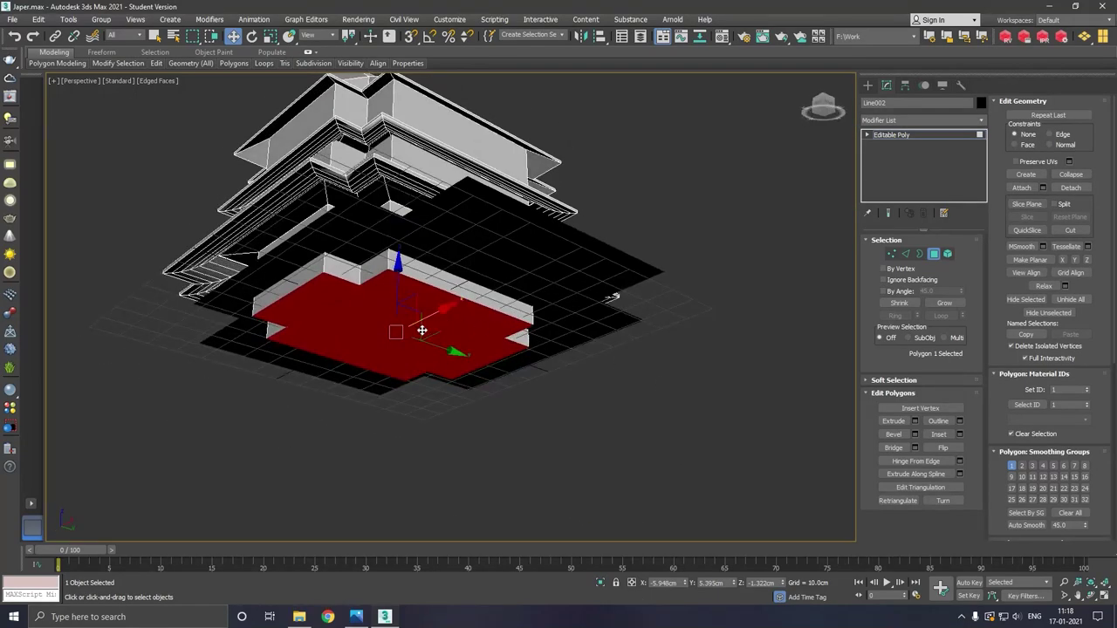
key(Delete)
scroll(333, 290, up, 3)
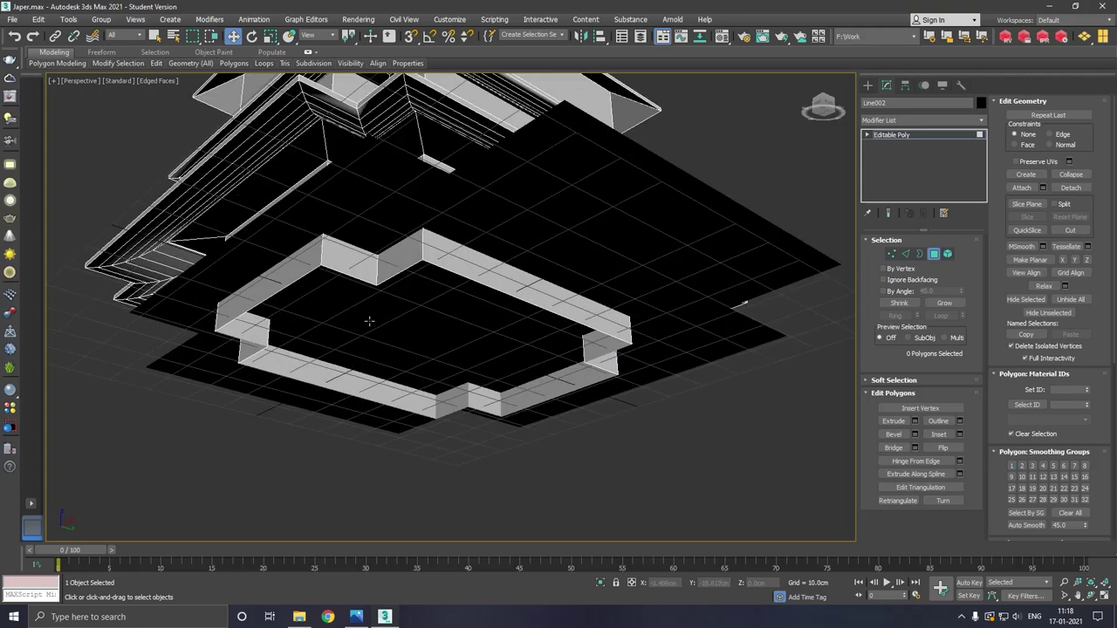
click(370, 322)
click(892, 135)
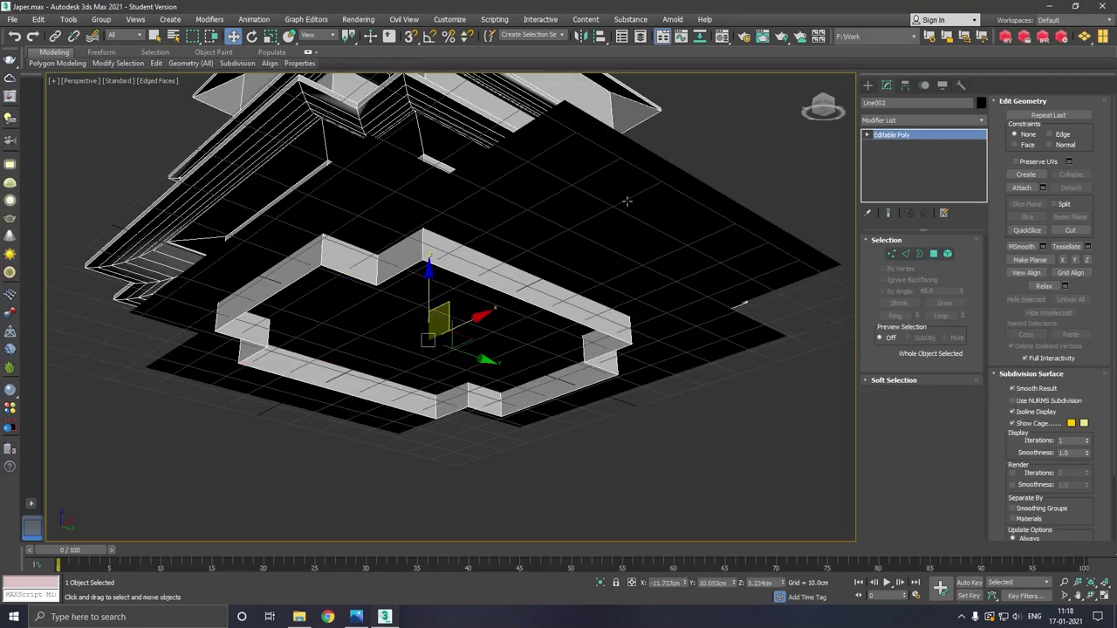
- Delete the flat plane Line001 and select the base object Line002 to view underneath
click(624, 202)
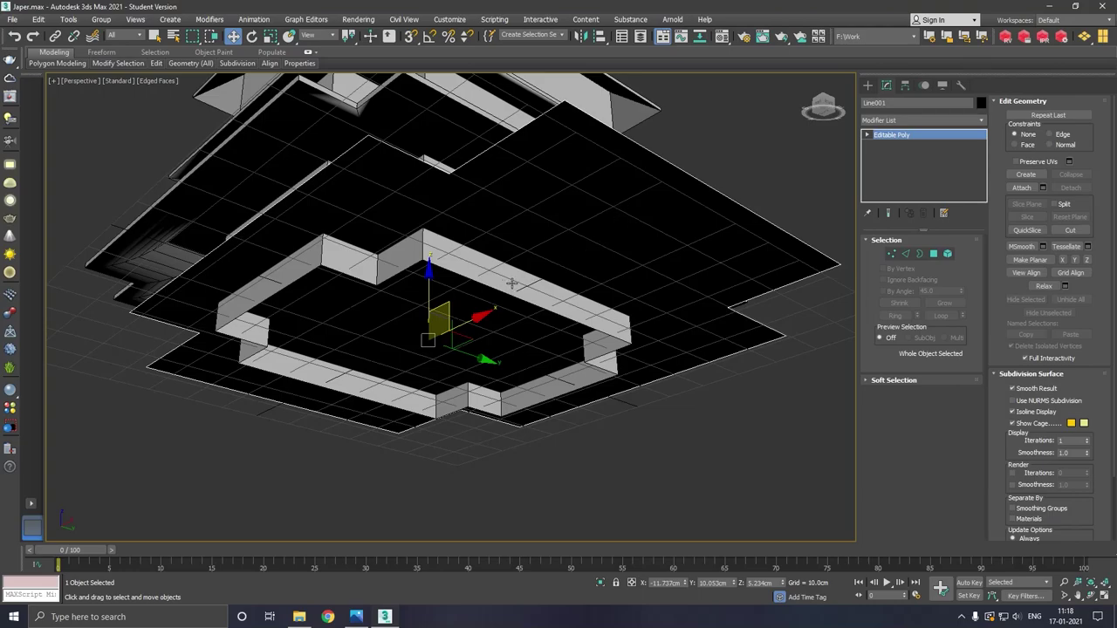
alt+middle_drag(512, 283, 515, 321)
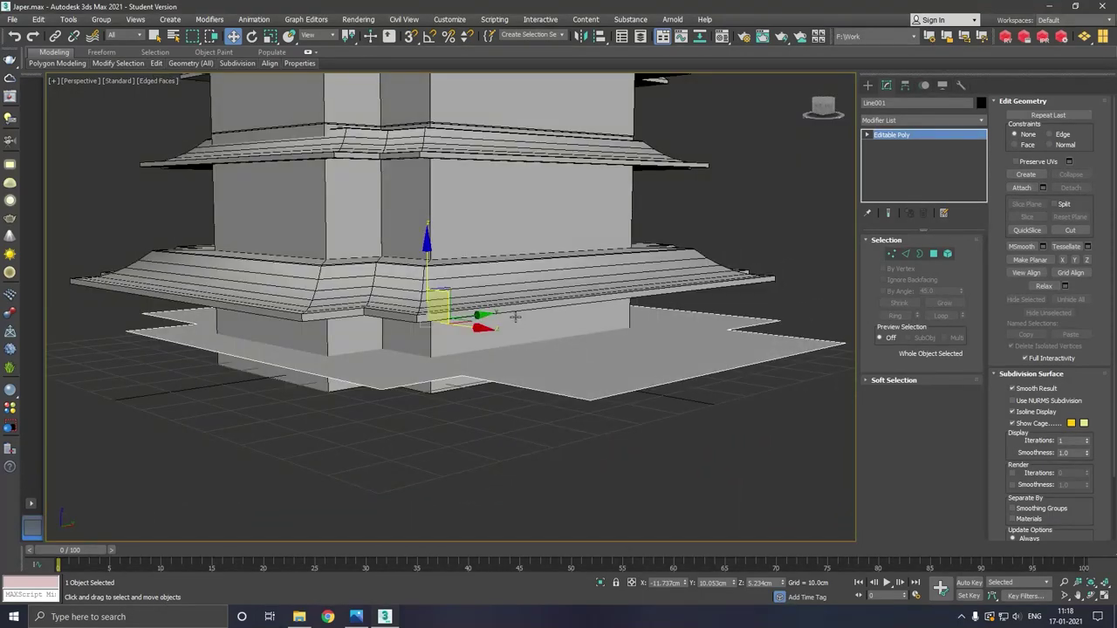
key(Delete)
click(466, 345)
mouse_move(467, 345)
alt+middle_down()
mouse_move(433, 353)
mouse_move(454, 288)
alt+middle_up()
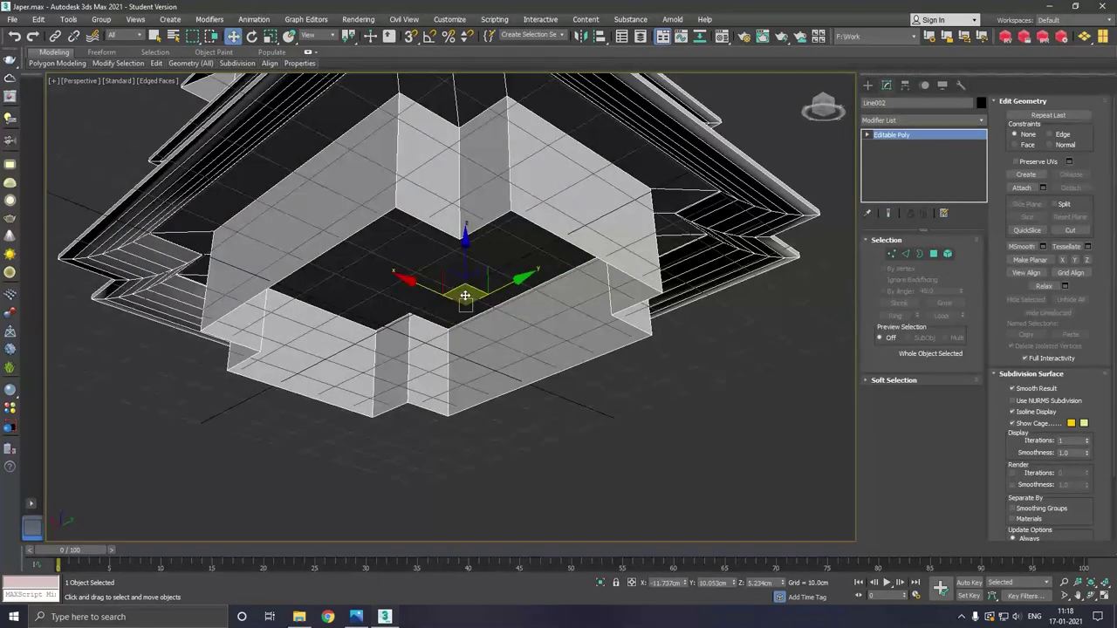
- Cap the open border on the underside of the base
click(921, 253)
click(540, 231)
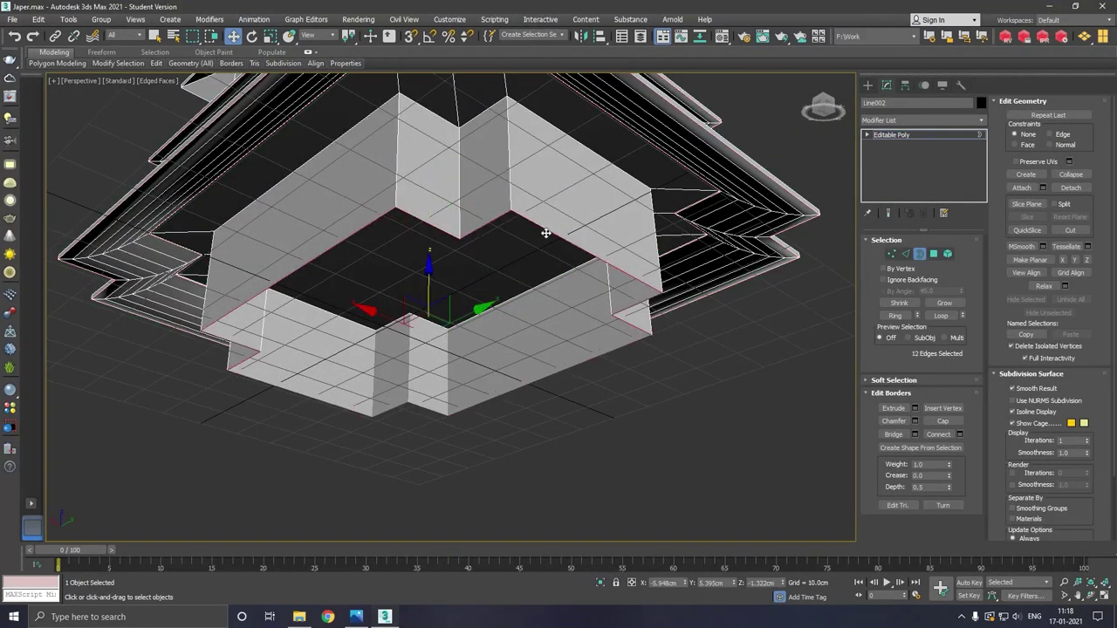
click(946, 423)
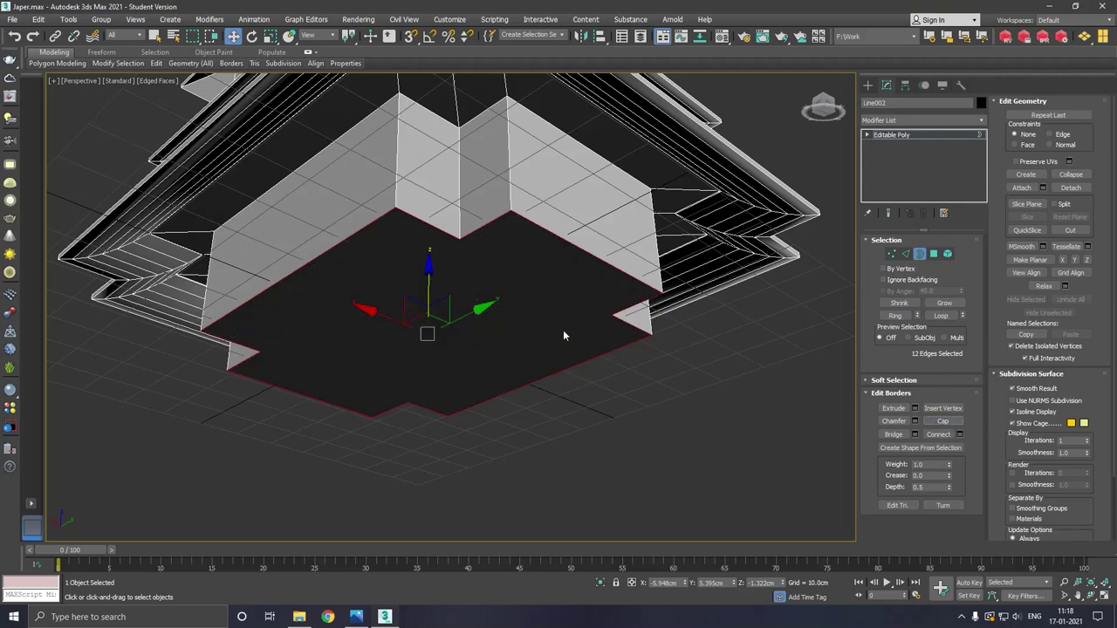
alt+middle_drag(563, 330, 563, 342)
- Extrude the new bottom cap polygon downward by 17.271 cm
click(932, 253)
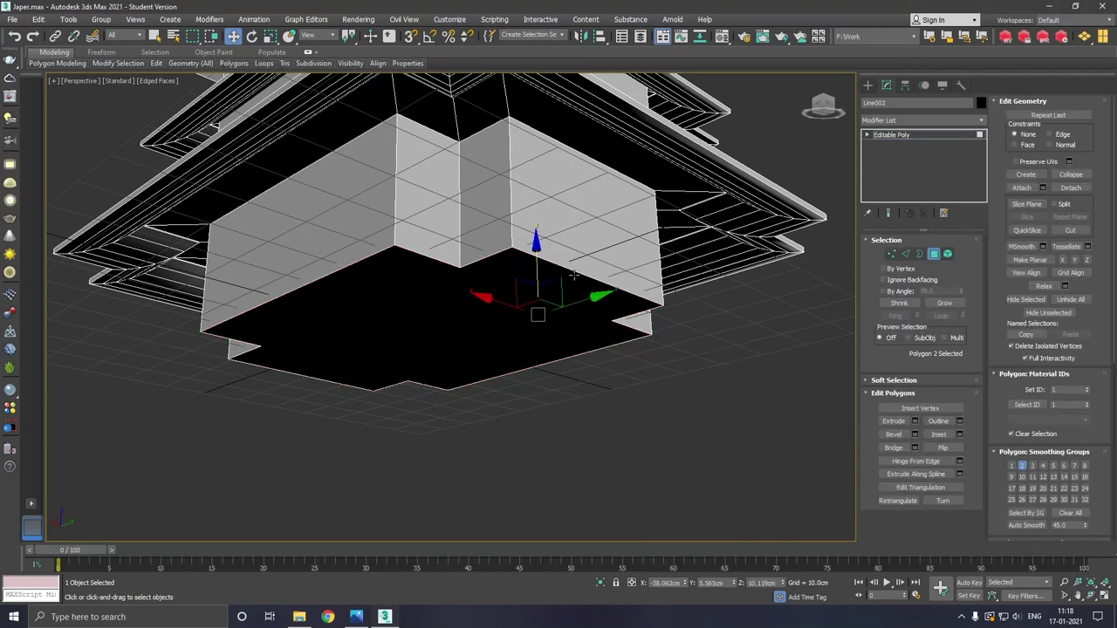
click(563, 279)
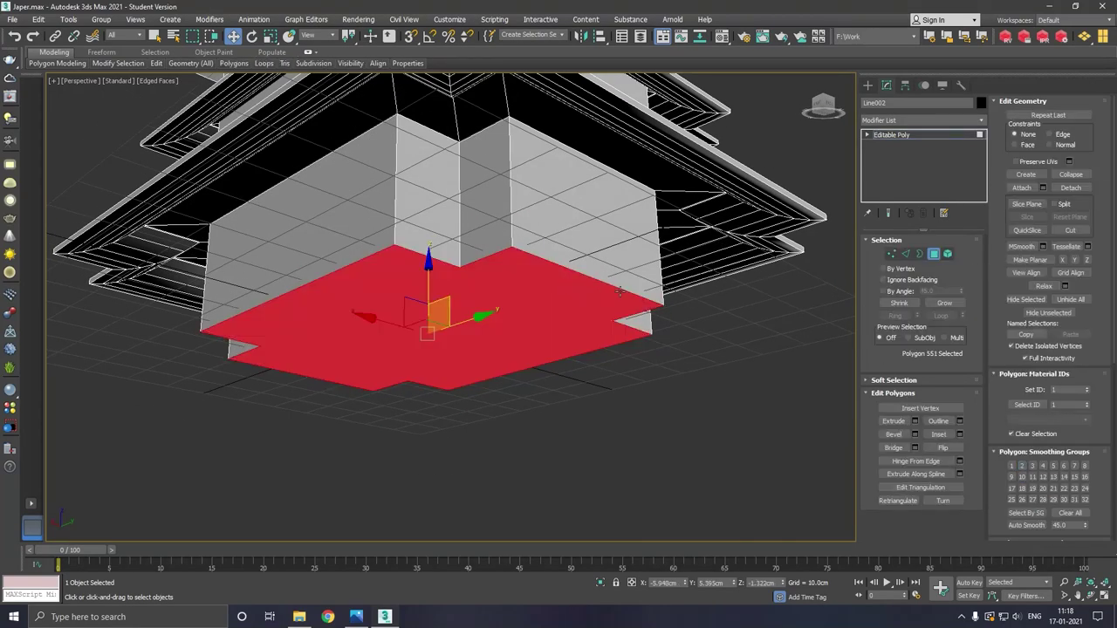
click(914, 421)
alt+middle_drag(634, 353, 630, 377)
drag(459, 331, 491, 493)
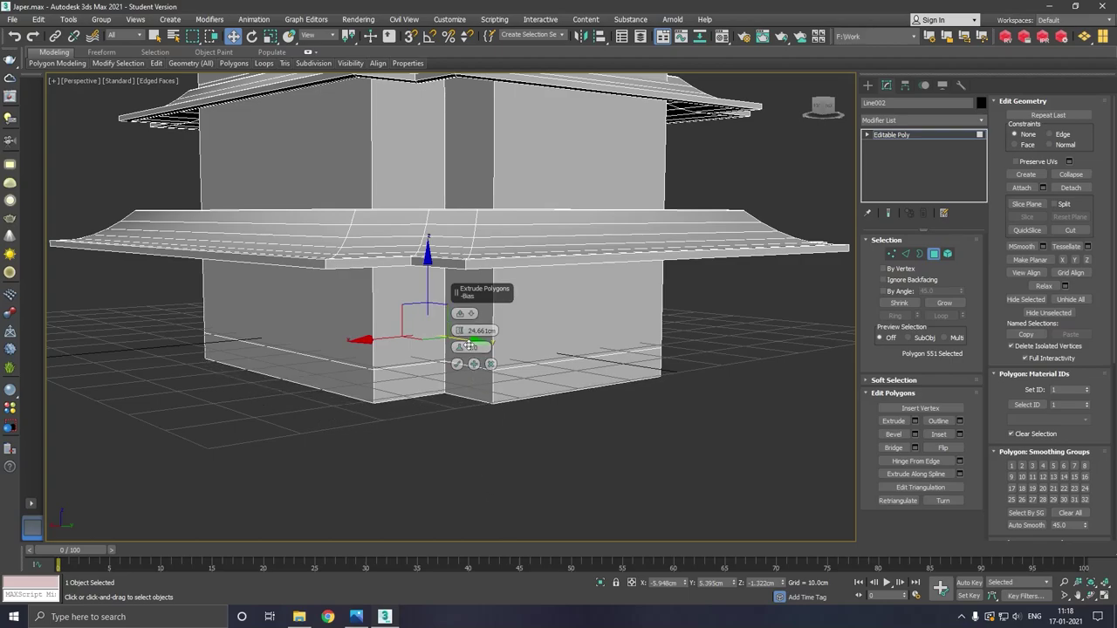
drag(460, 331, 464, 374)
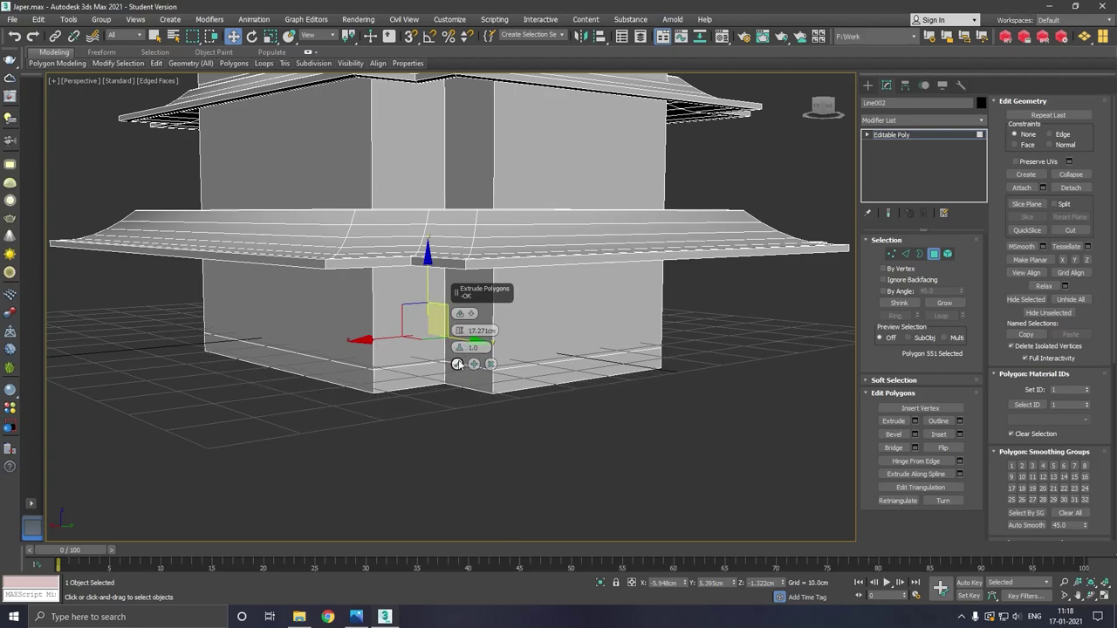
click(456, 363)
- Select the loop of 12 side faces on the new bottom band and begin extruding them
click(468, 377)
shift+click(520, 388)
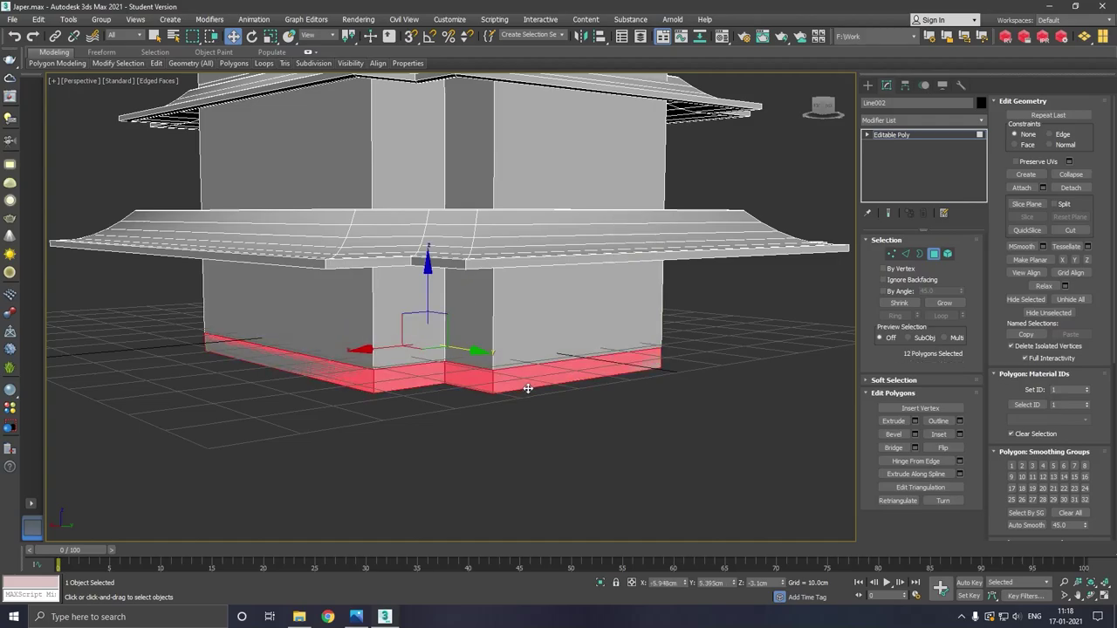
click(914, 420)
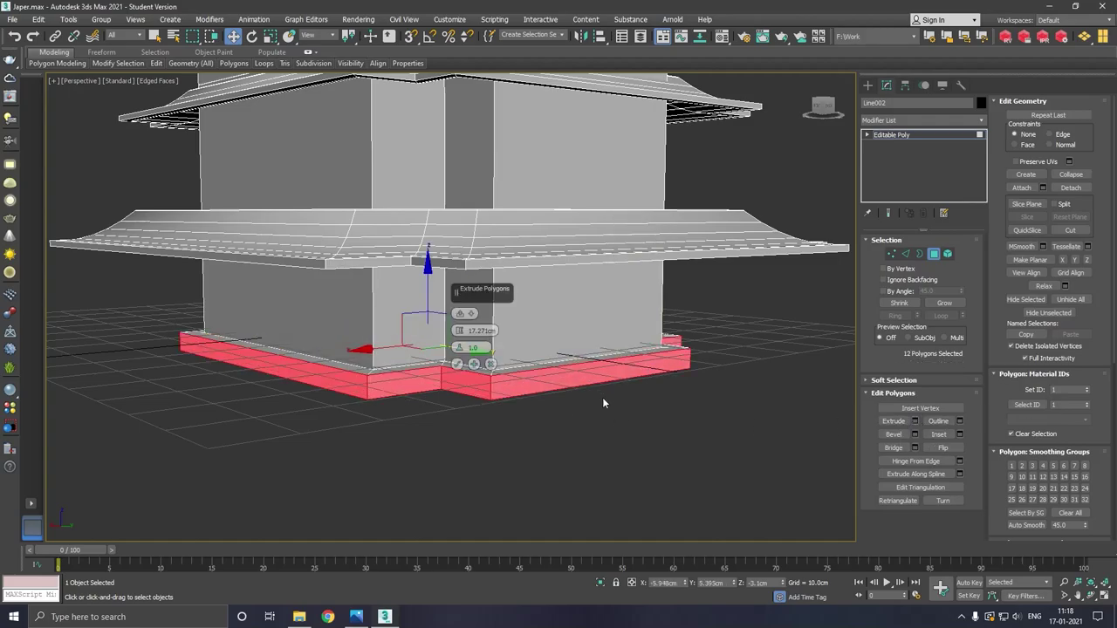
alt+middle_drag(602, 397, 584, 398)
scroll(585, 398, up, 3)
scroll(475, 408, down, 3)
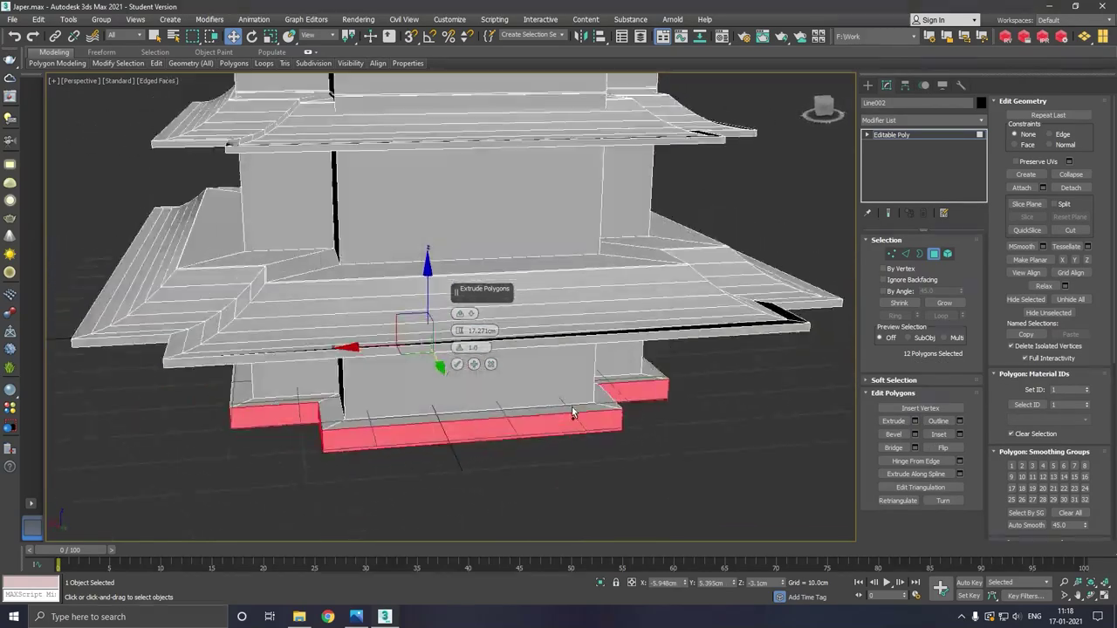
alt+middle_drag(476, 407, 626, 401)
scroll(648, 401, down, 2)
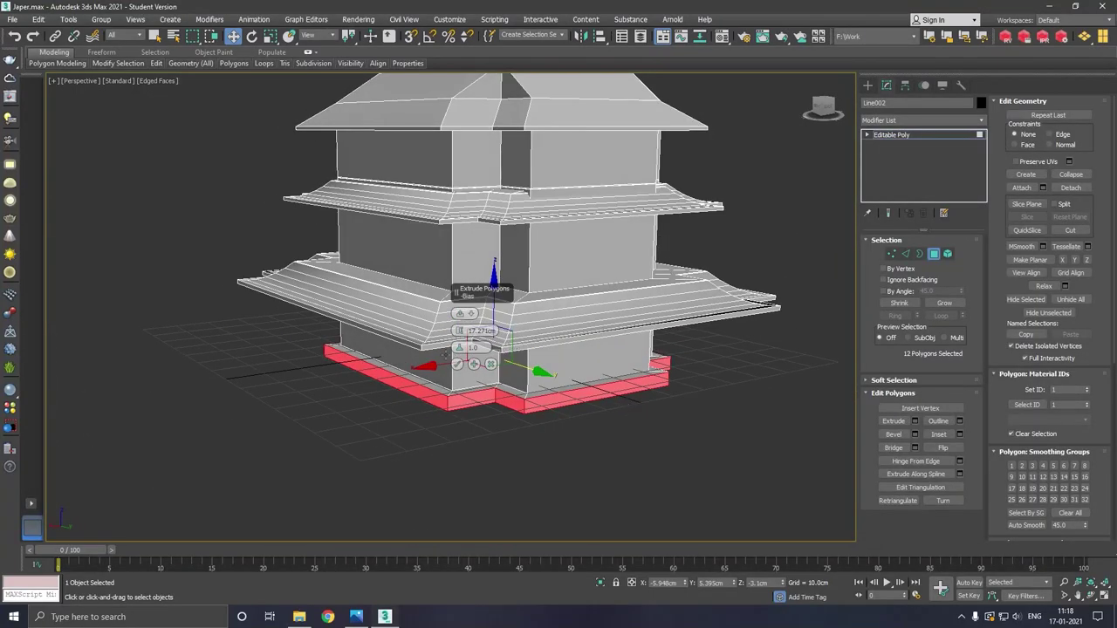
scroll(447, 353, up, 2)
- Raise the side-face extrusion to about 178.9 cm and commit it
drag(462, 336, 462, 256)
drag(458, 331, 466, 269)
drag(465, 336, 469, 273)
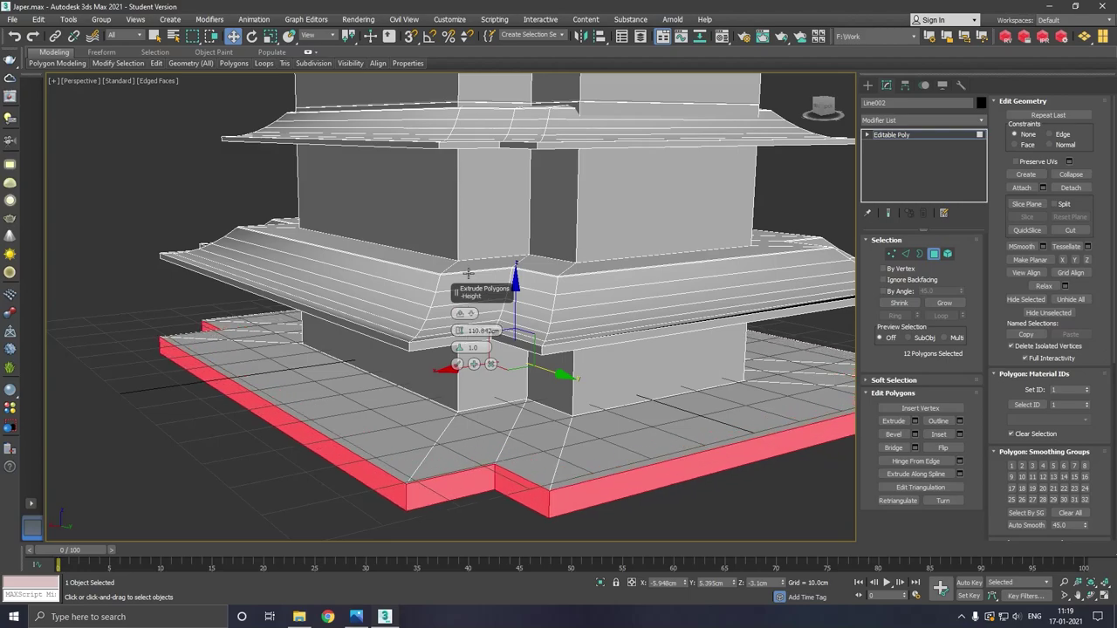
drag(458, 333, 482, 210)
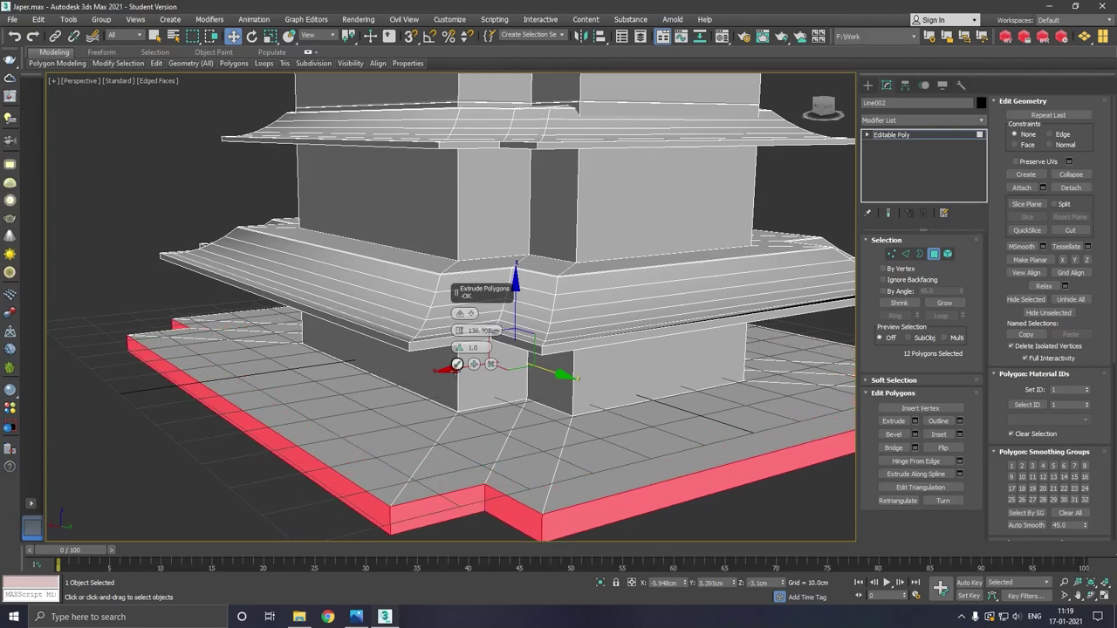
scroll(456, 400, down, 3)
alt+middle_drag(534, 423, 453, 377)
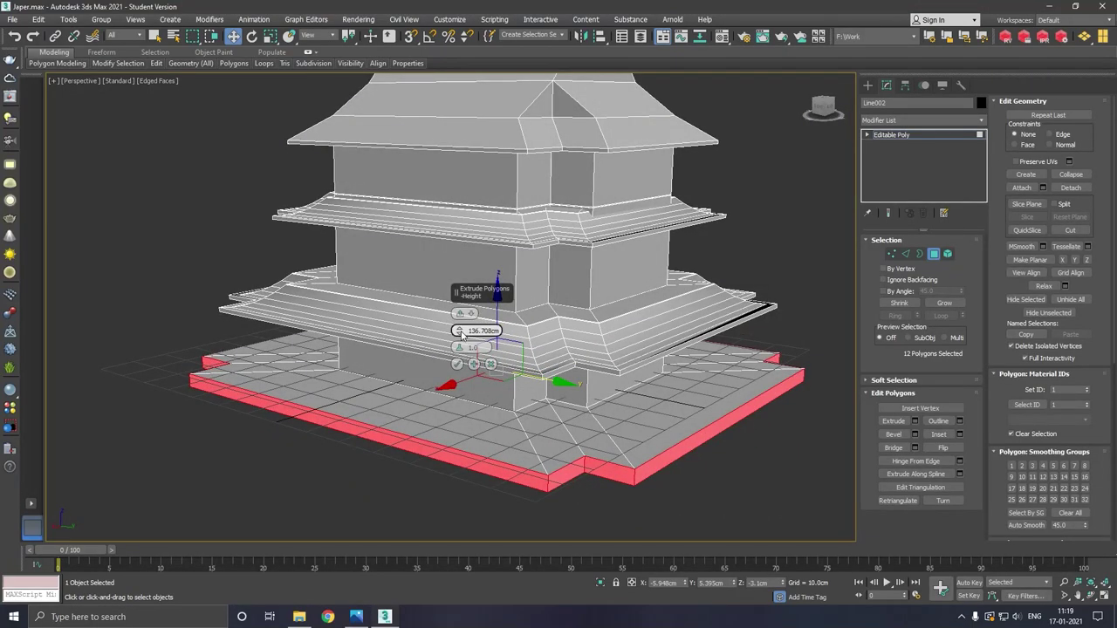
drag(462, 336, 462, 319)
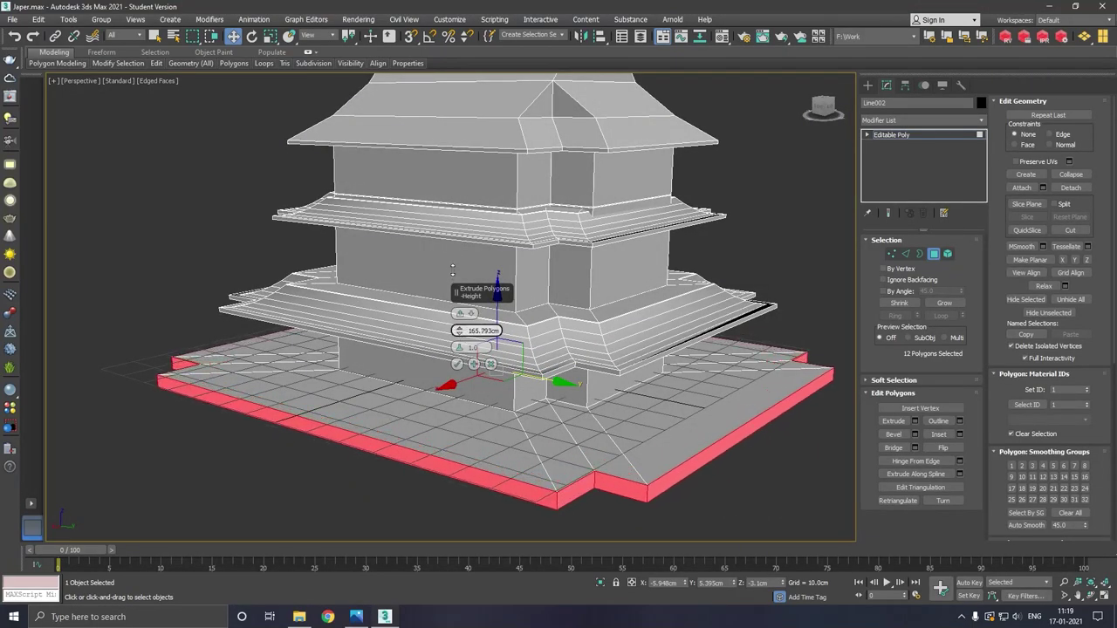
alt+middle_drag(475, 392, 460, 370)
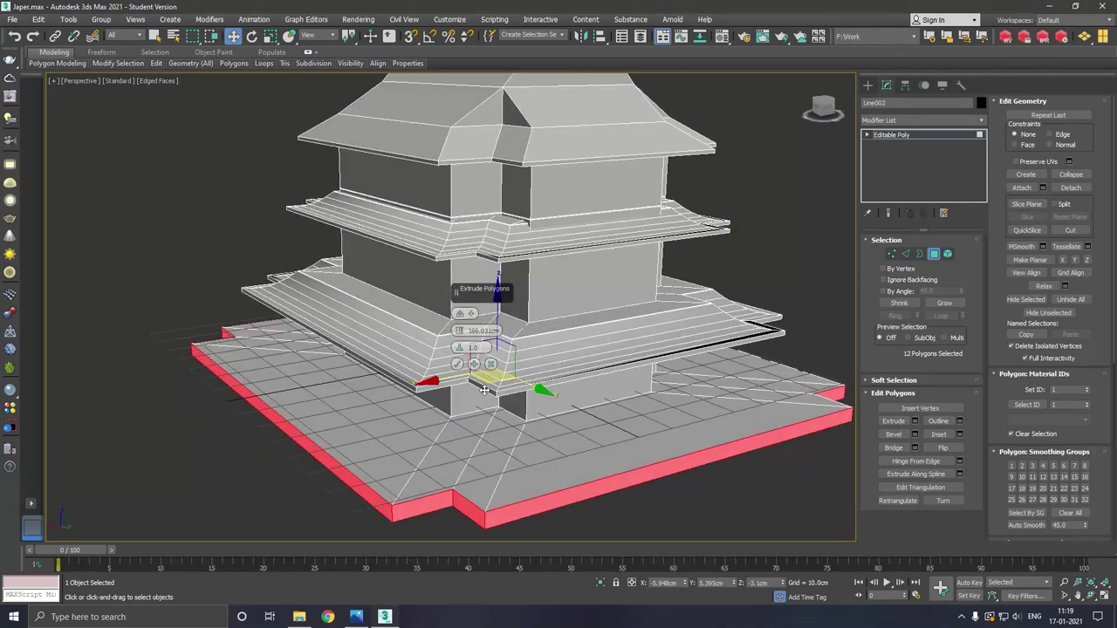
drag(461, 331, 466, 278)
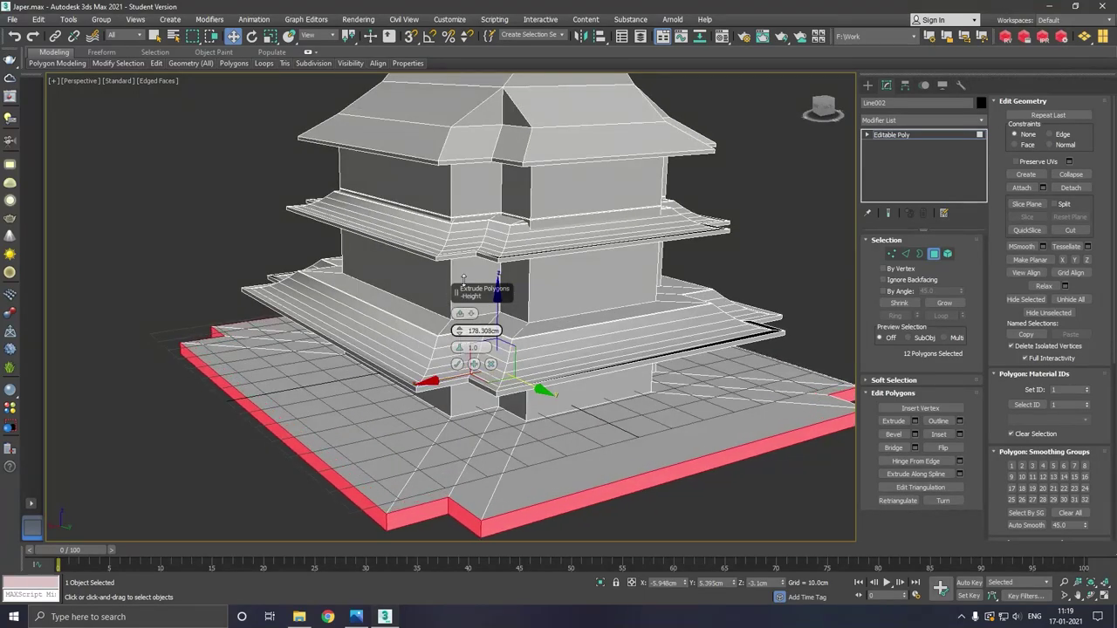
click(456, 365)
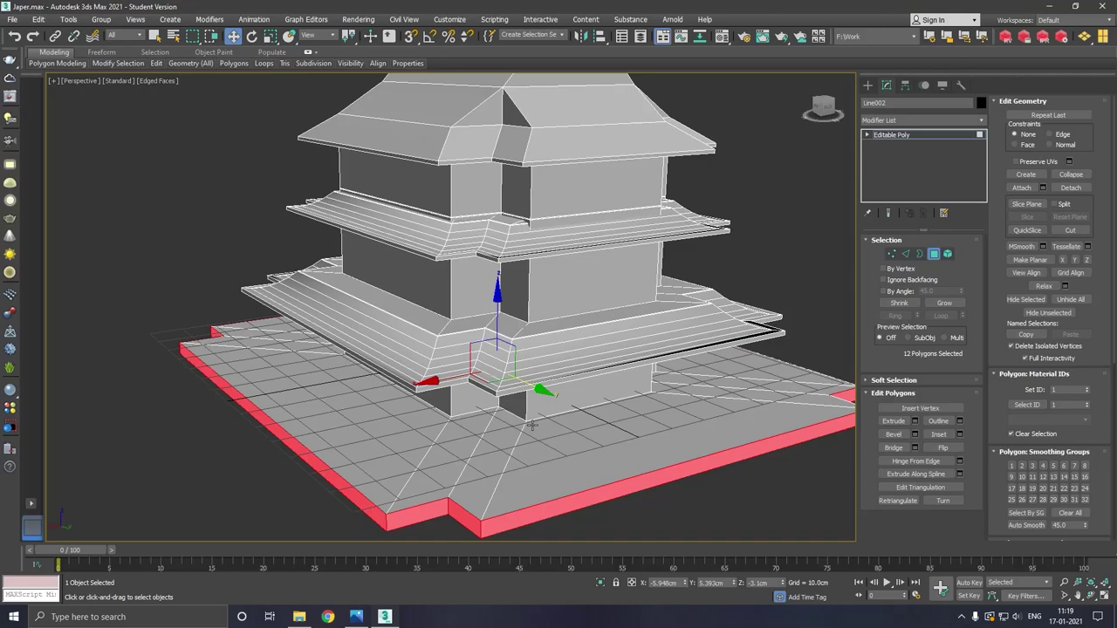
alt+middle_drag(456, 365, 489, 348)
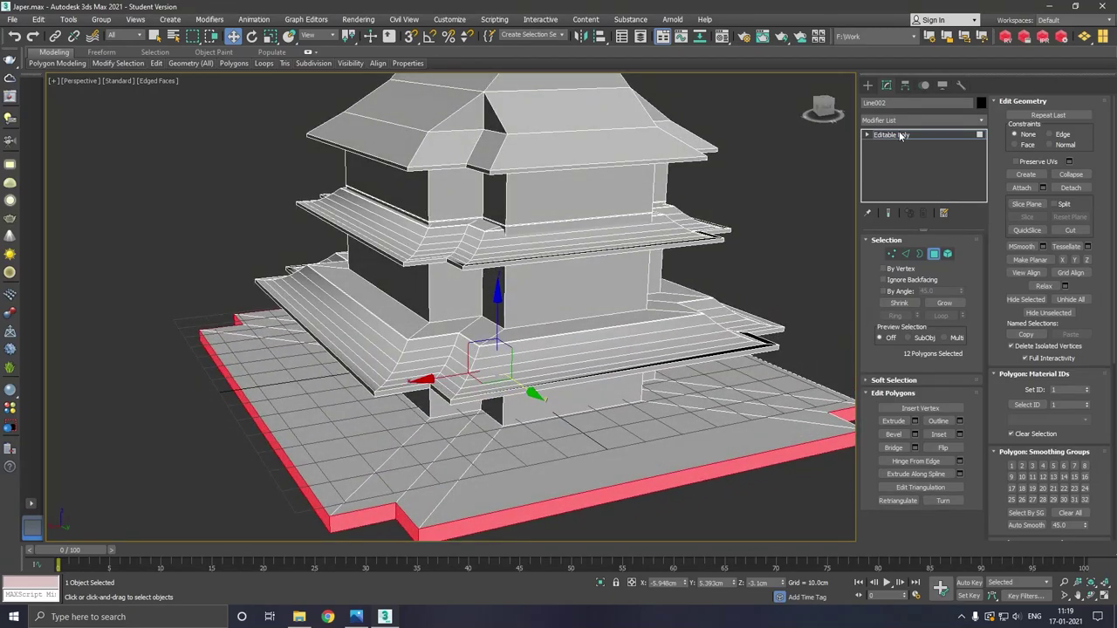
click(899, 135)
scroll(680, 418, down, 4)
- Scale the pagoda's base up slightly
mouse_move(663, 419)
alt+middle_down()
mouse_move(687, 417)
mouse_move(602, 416)
alt+middle_up()
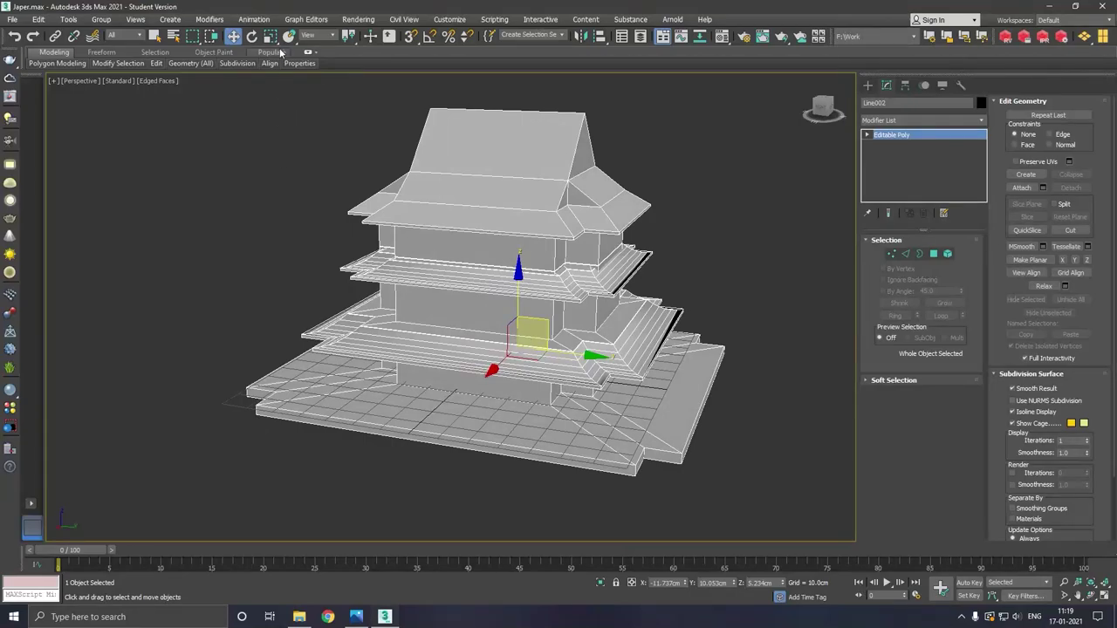
key(r)
scroll(480, 334, down, 1)
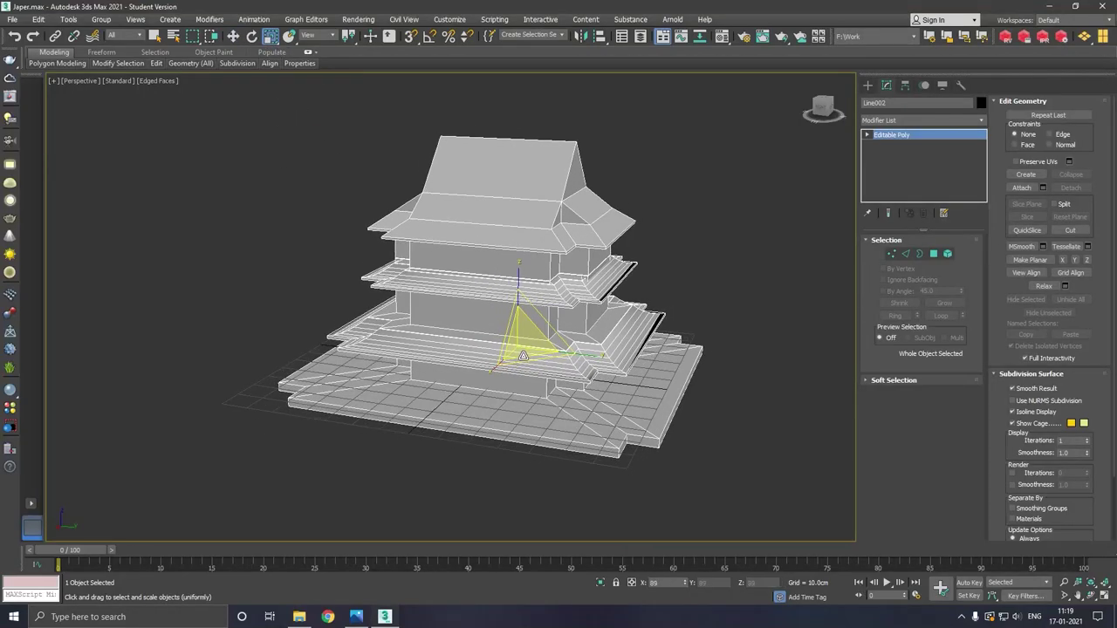
scroll(497, 349, down, 2)
scroll(520, 374, down, 2)
drag(520, 373, 243, 114)
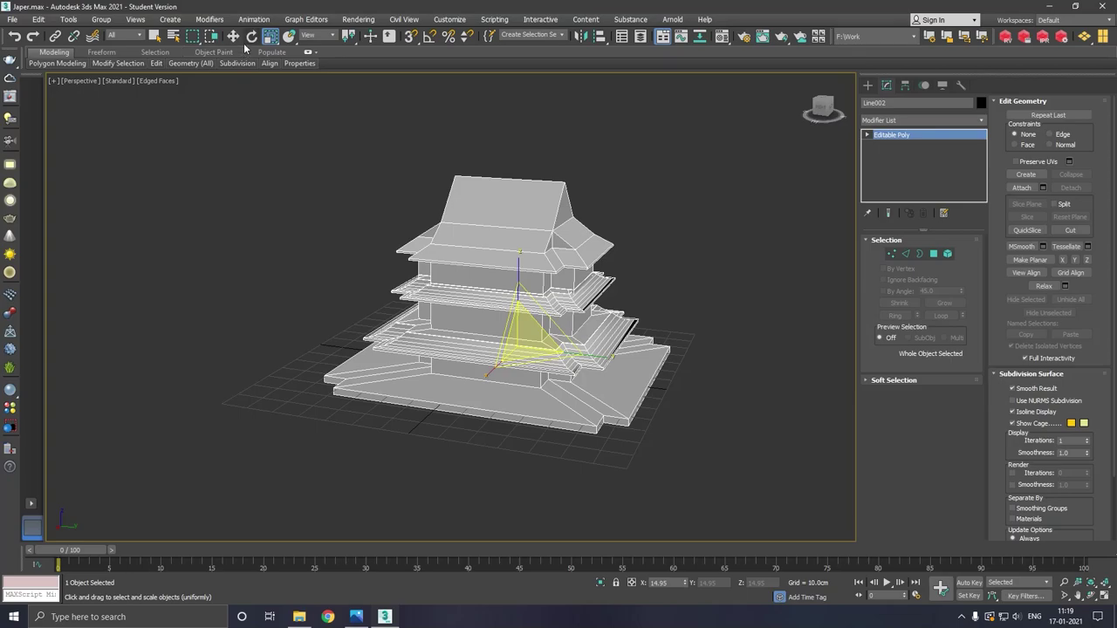
- Raise the base a little and clear the selection
key(w)
drag(500, 279, 523, 290)
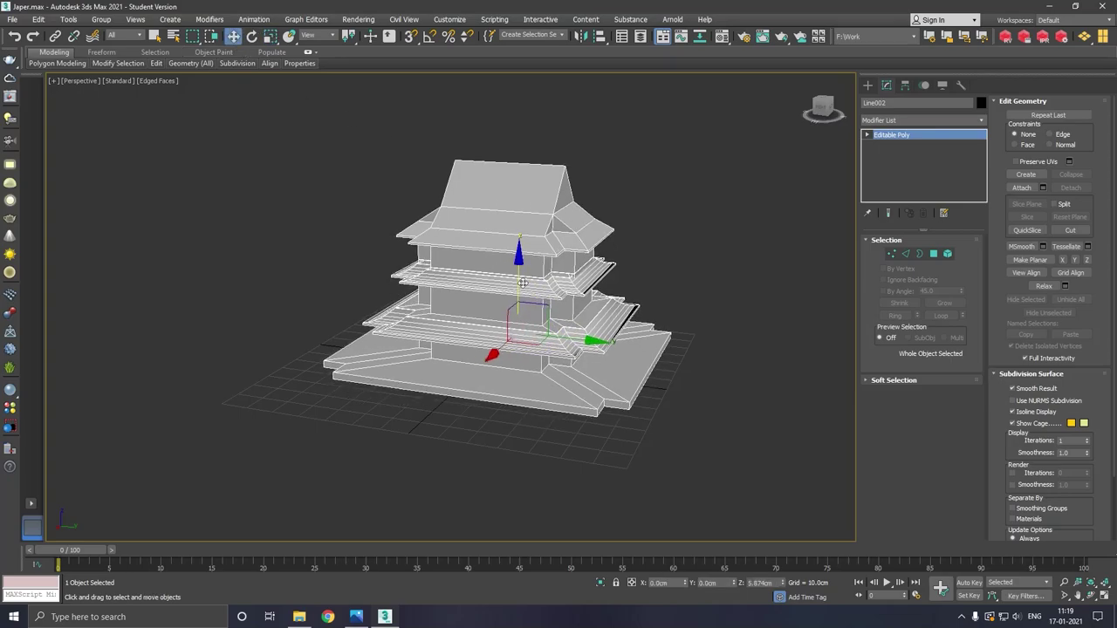
mouse_move(524, 290)
alt+middle_down()
mouse_move(563, 286)
mouse_move(398, 276)
alt+middle_up()
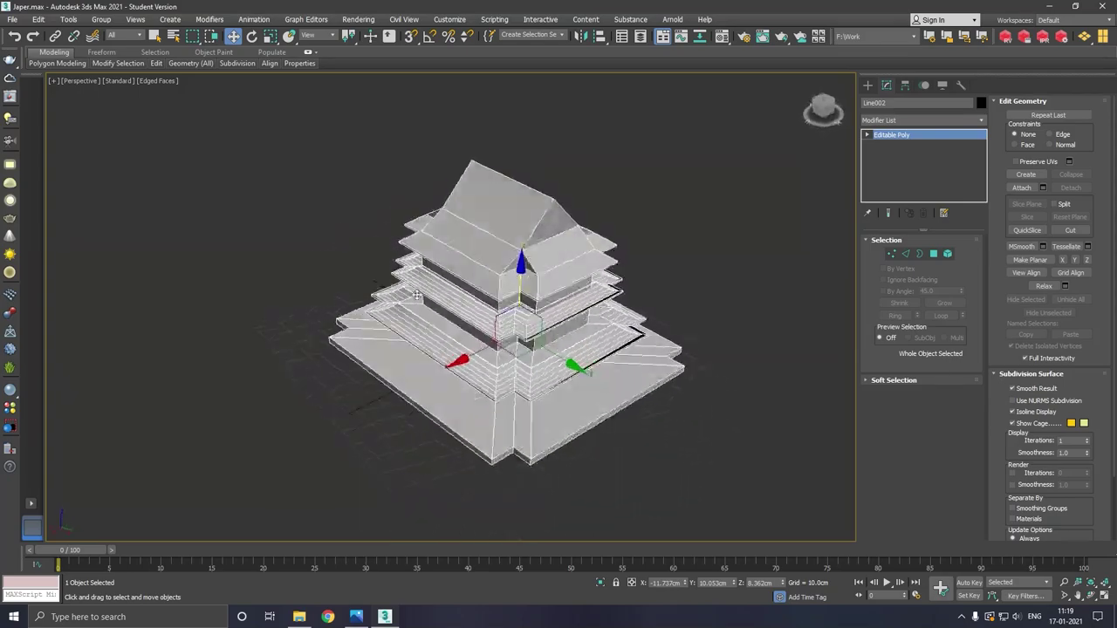
click(643, 267)
alt+middle_drag(573, 261, 574, 297)
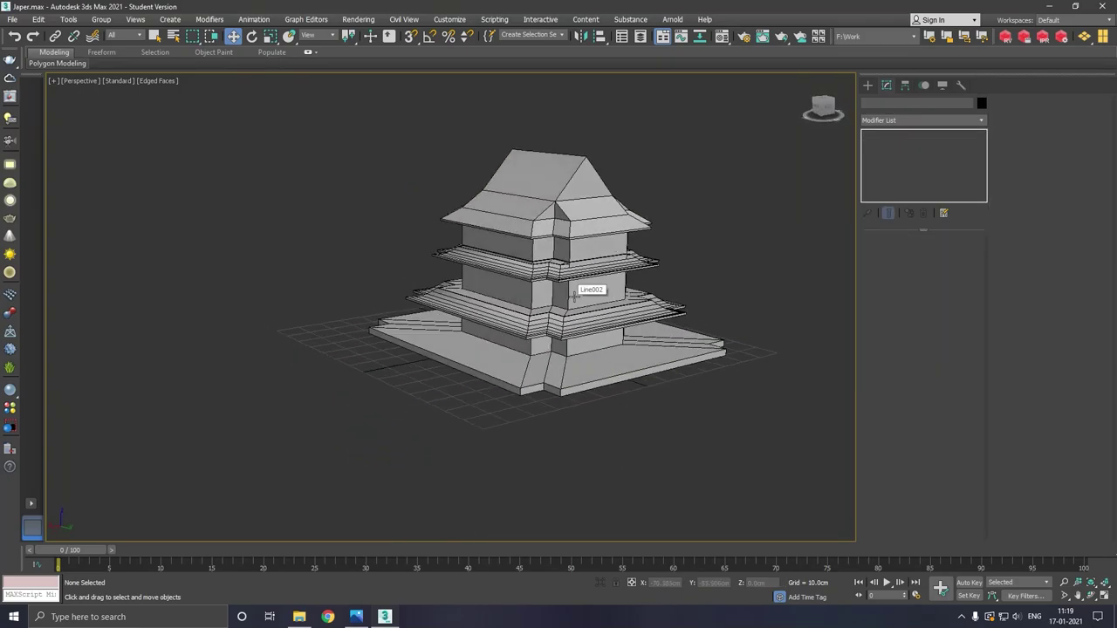
scroll(574, 296, up, 4)
- Draw a slim Standard Primitives cylinder beneath the lowest eave
click(867, 85)
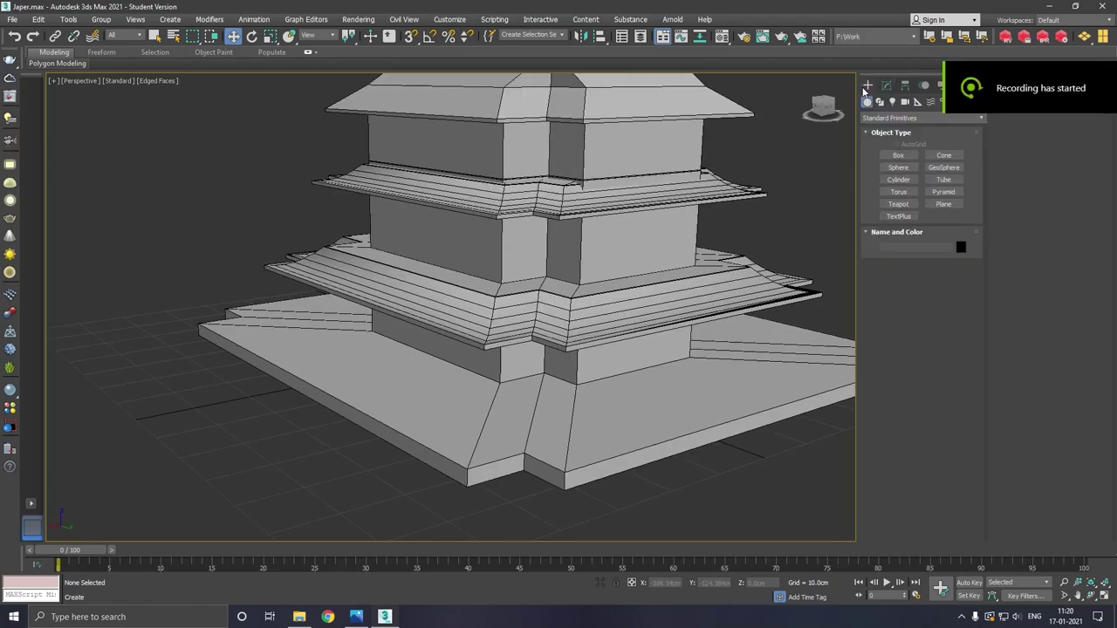
click(898, 179)
scroll(538, 399, up, 3)
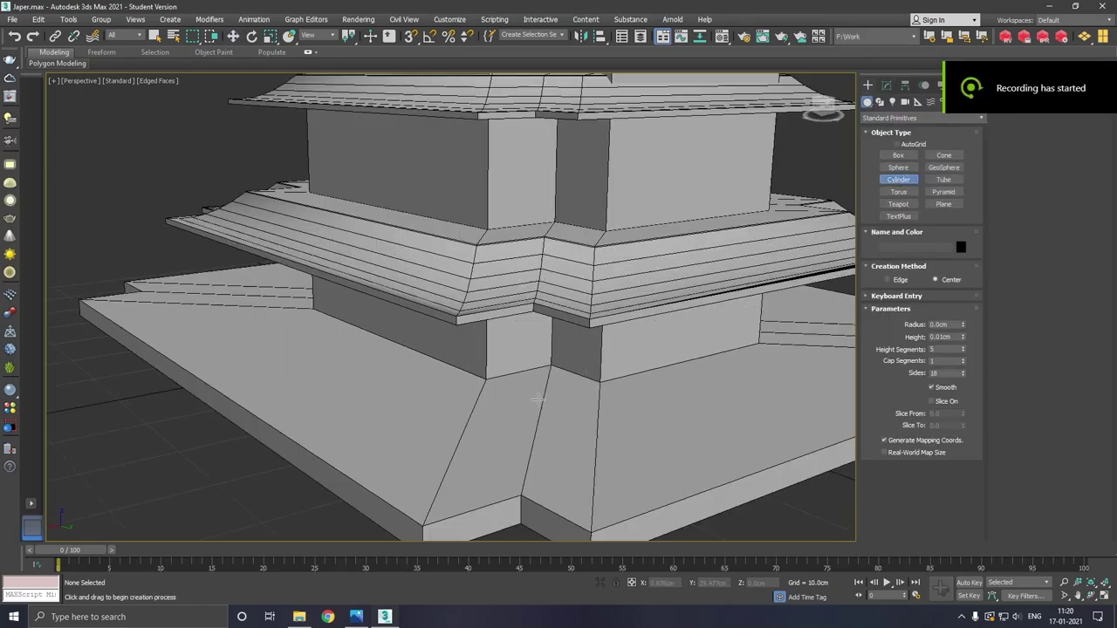
drag(476, 410, 486, 413)
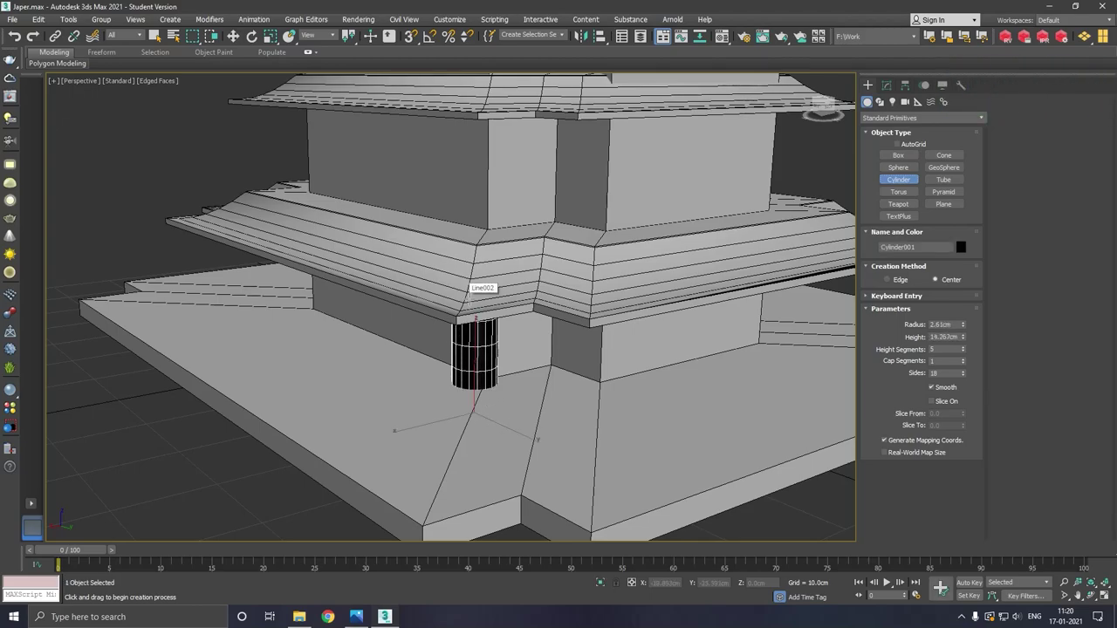
- Move the cylinder to the platform's front edge and reduce its radius to 1.122cm
key(w)
drag(412, 436, 260, 472)
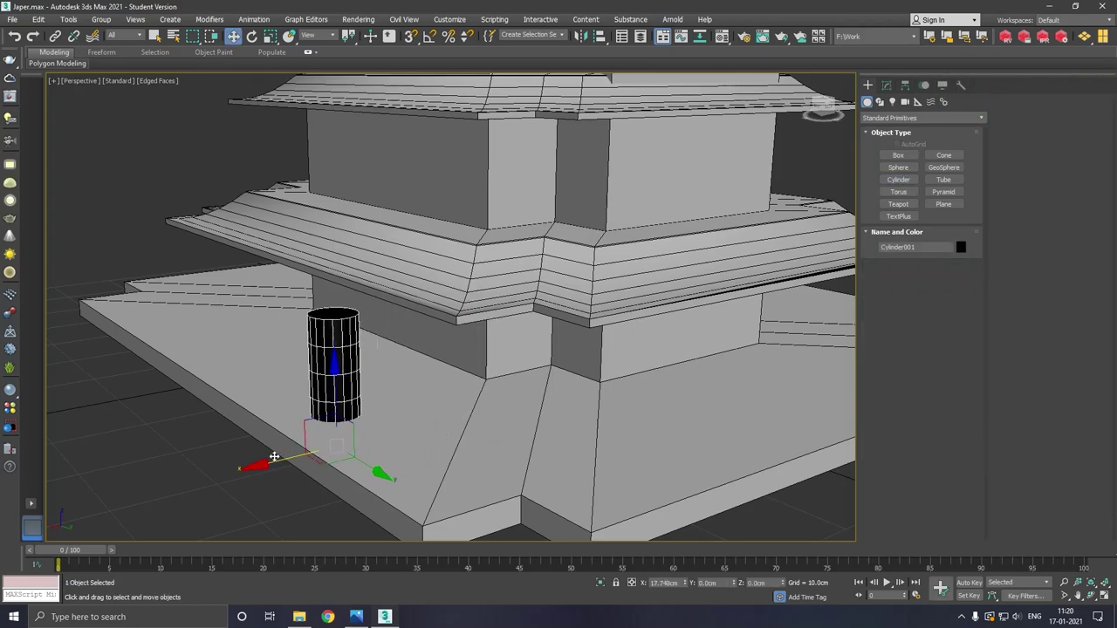
click(885, 85)
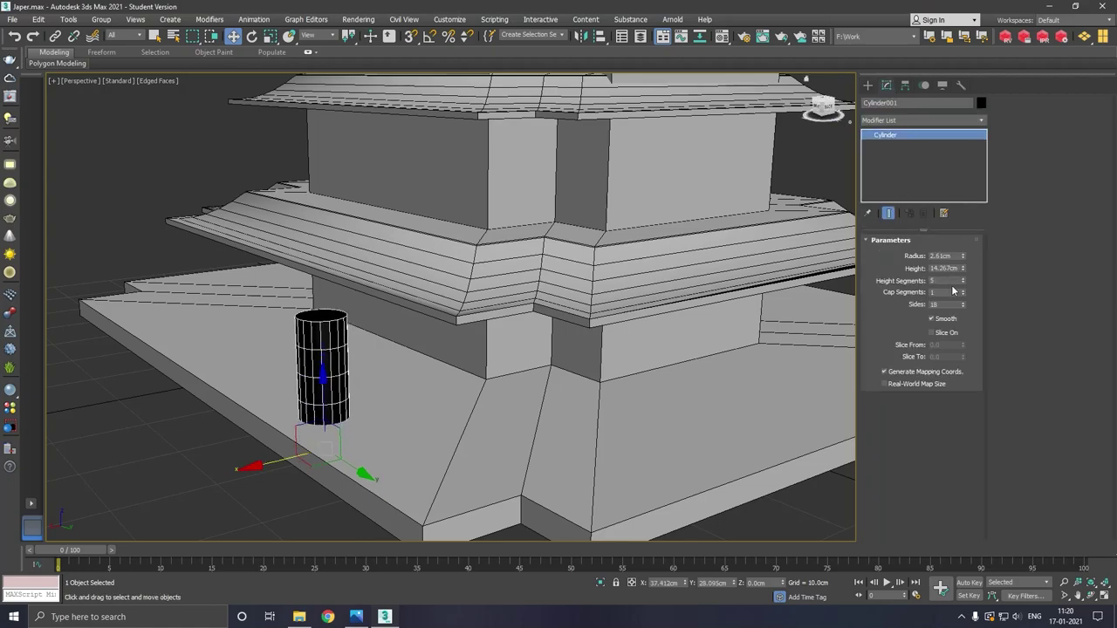
drag(962, 255, 965, 294)
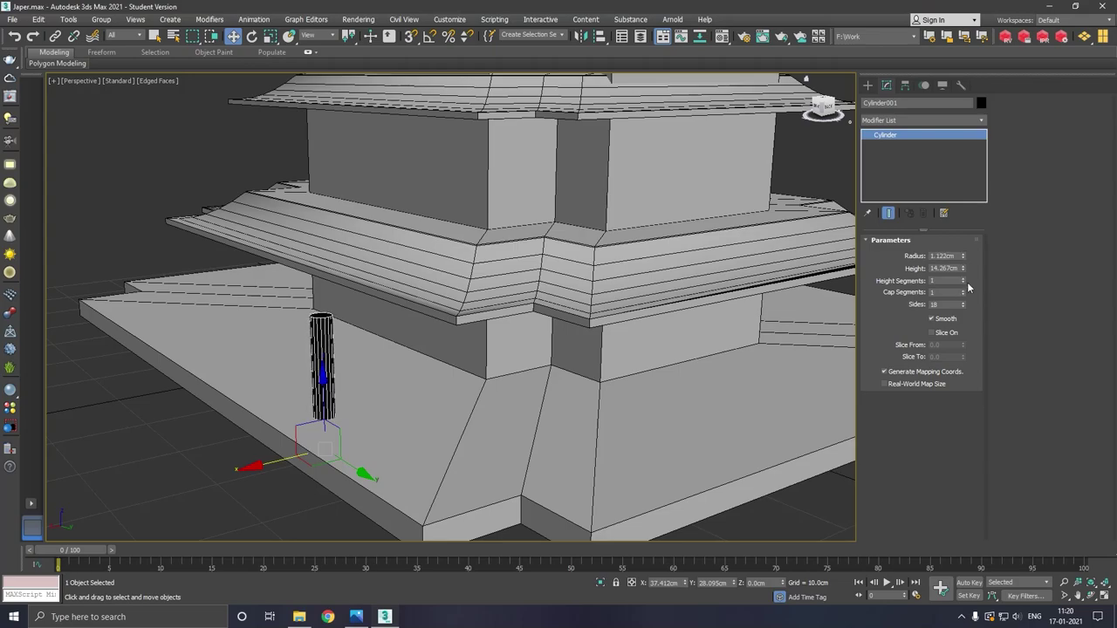
key(m)
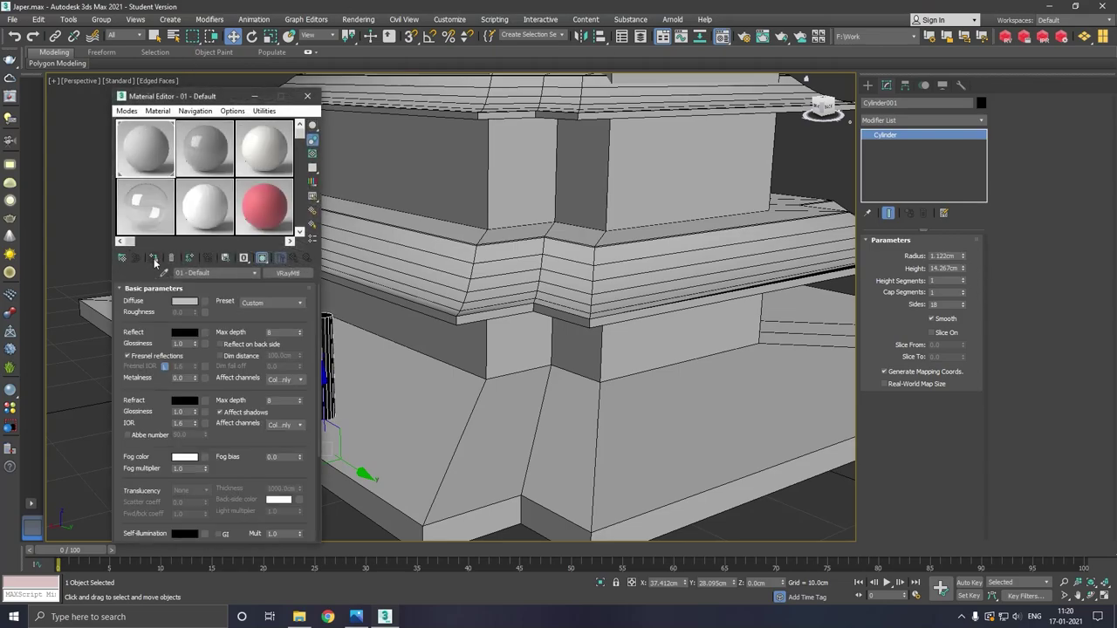
- Assign the first material slot to Cylinder001 as the renamed copy '01 - Defaultt'
click(157, 148)
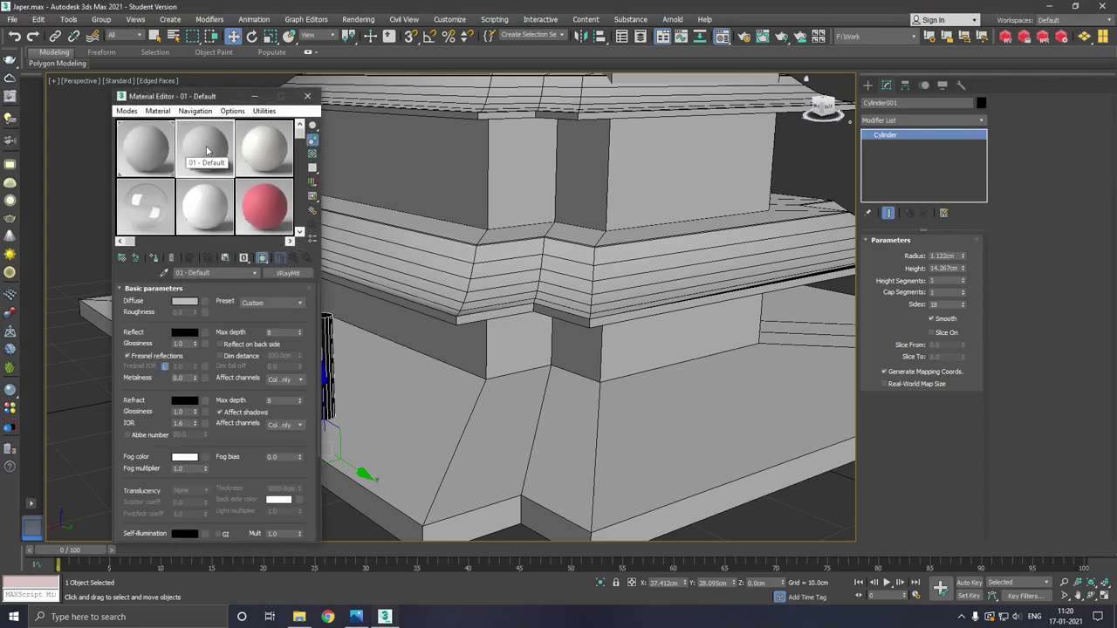
click(155, 258)
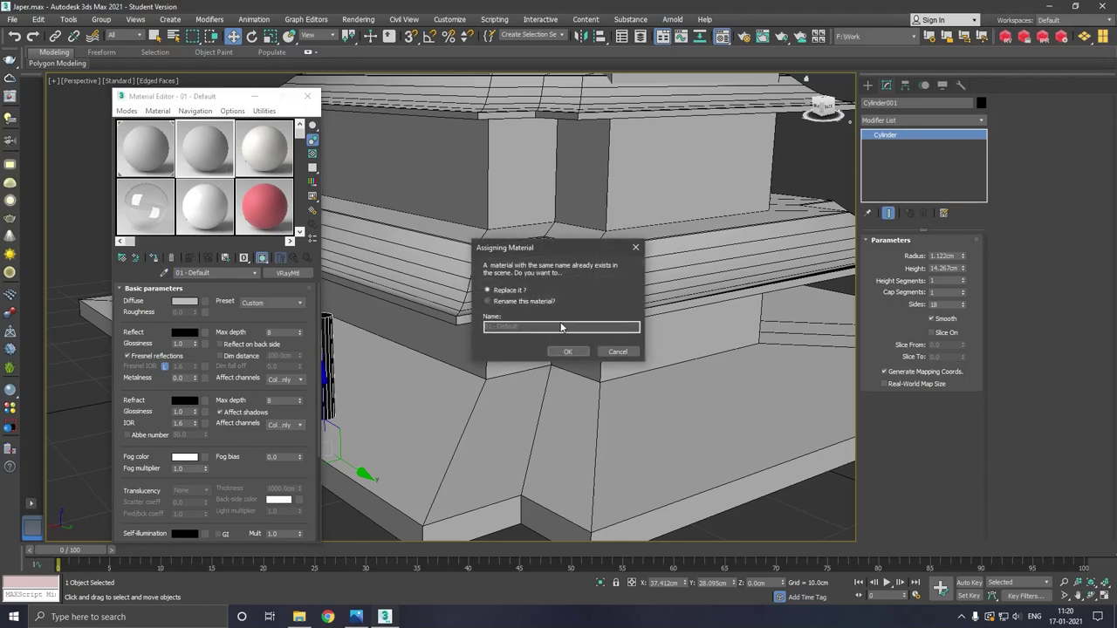
click(524, 301)
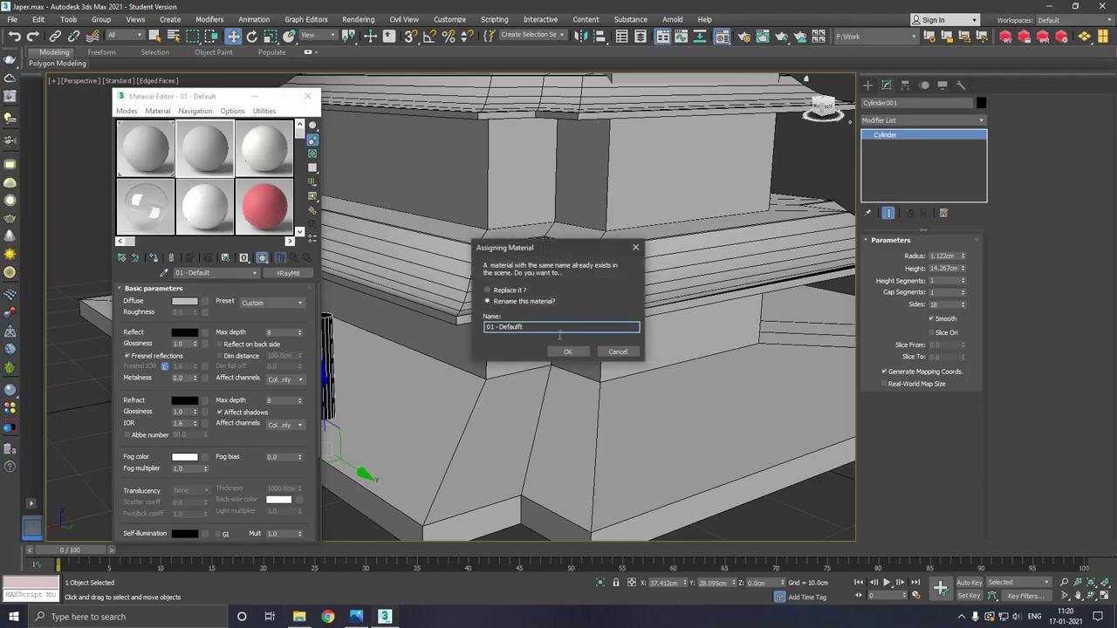
click(568, 352)
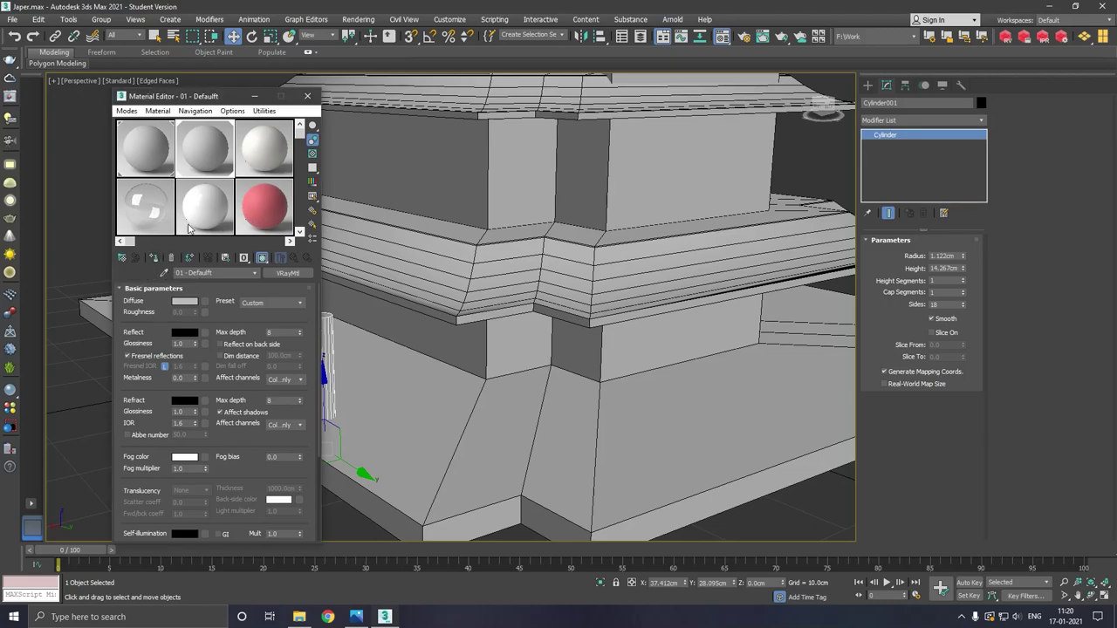
click(307, 96)
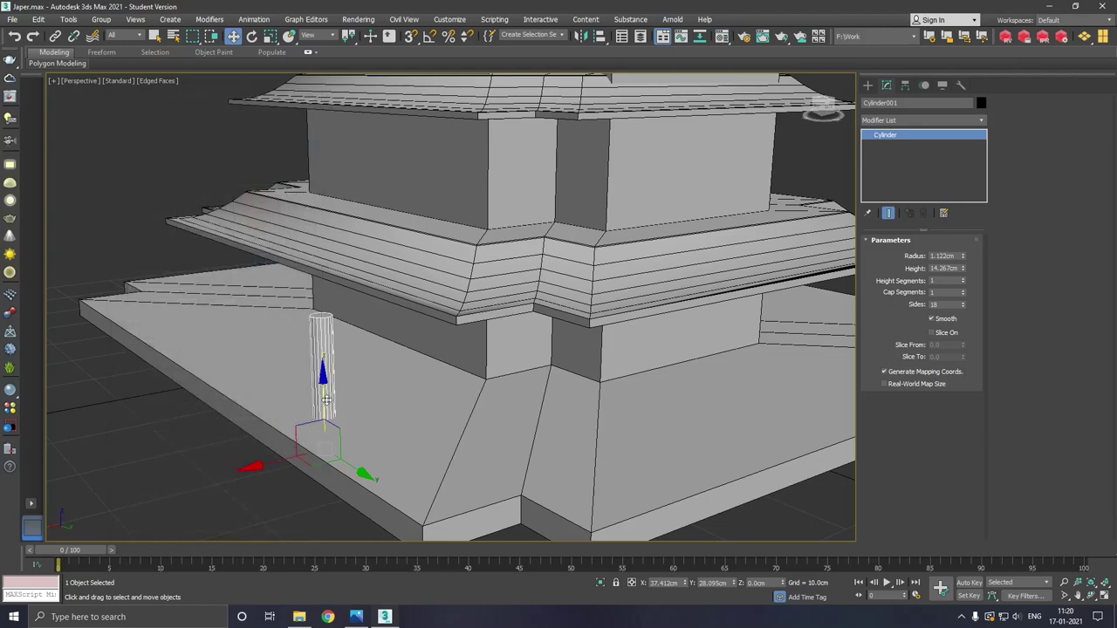
- Lift the cylinder slightly and slide it along X under the lowest eave
drag(330, 401, 321, 385)
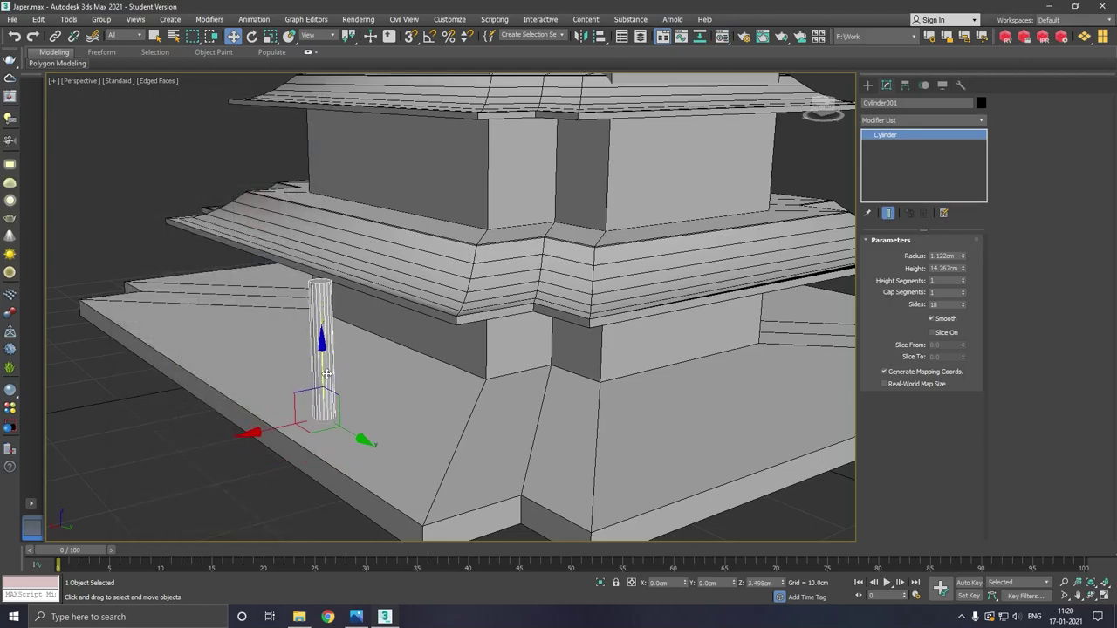
drag(274, 443, 389, 420)
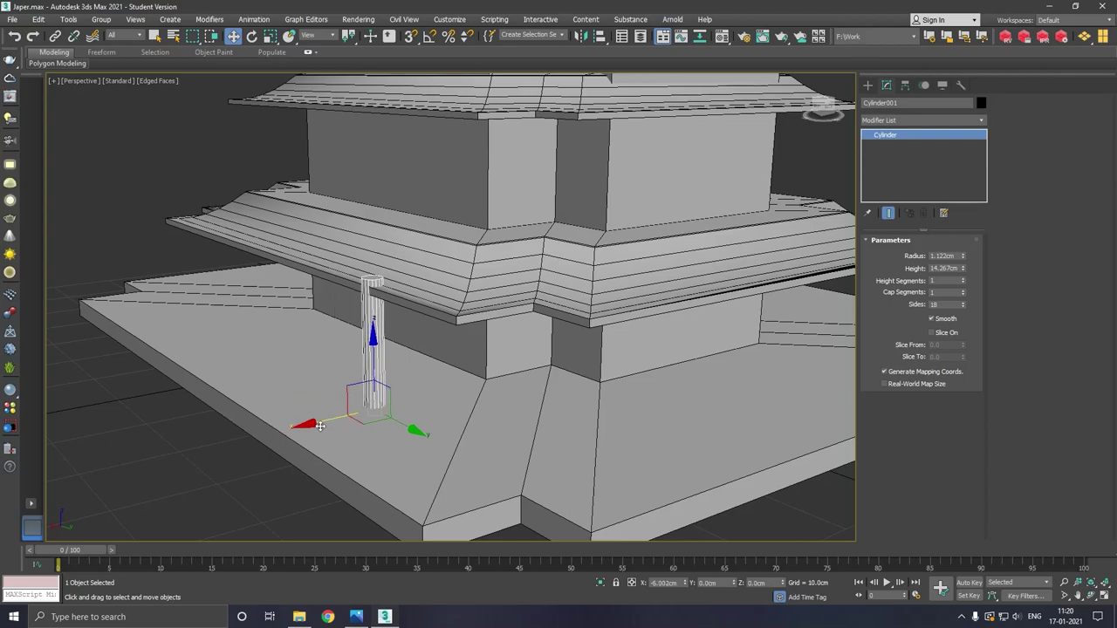
alt+middle_drag(389, 420, 375, 378)
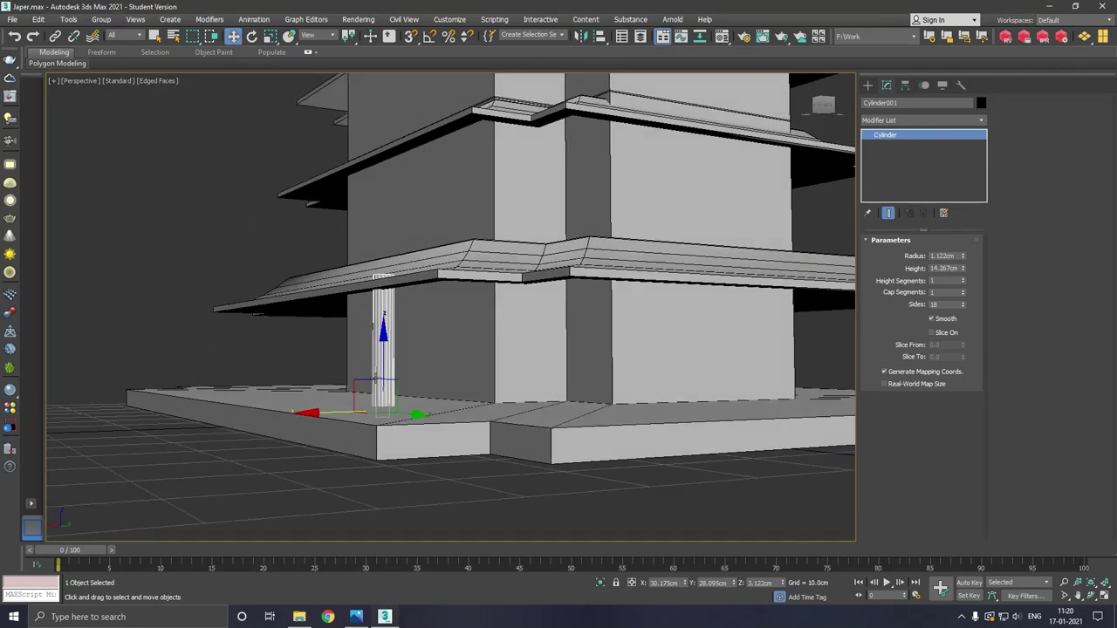
scroll(375, 378, up, 5)
scroll(406, 386, up, 3)
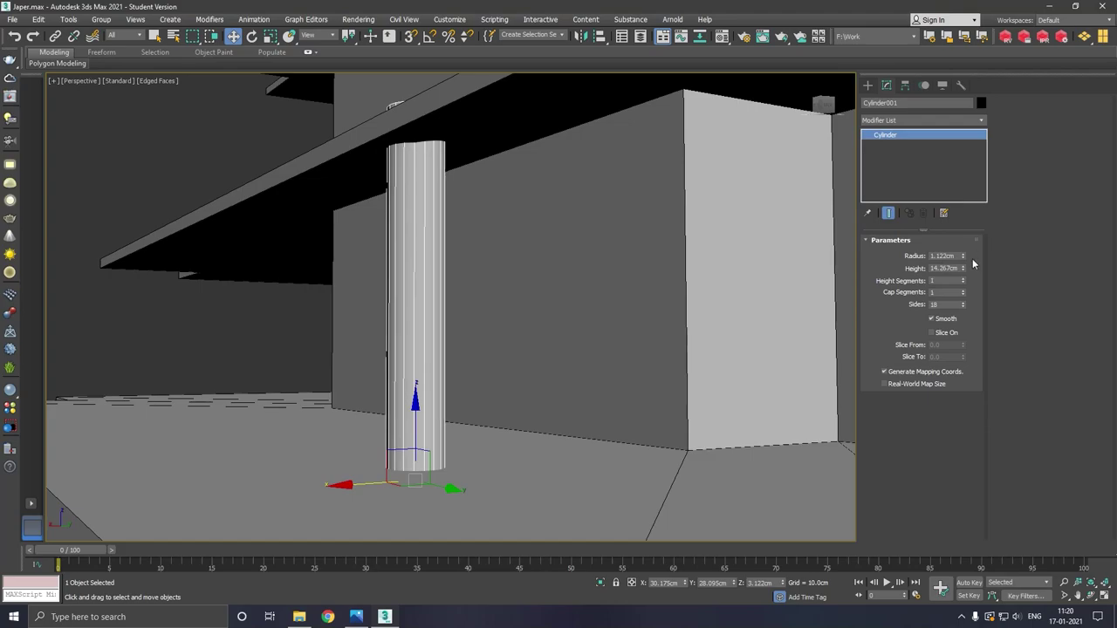
- Set the cylinder's height to 12.909cm and nudge it up to meet the eave's underside
drag(962, 268, 966, 280)
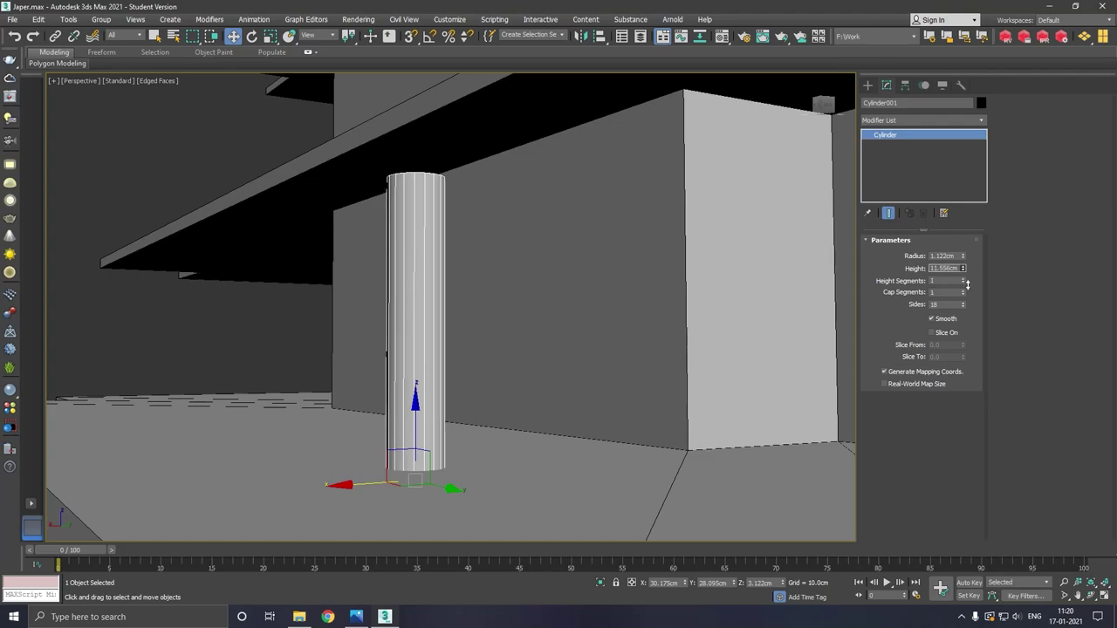
scroll(447, 283, down, 5)
alt+middle_drag(487, 303, 505, 300)
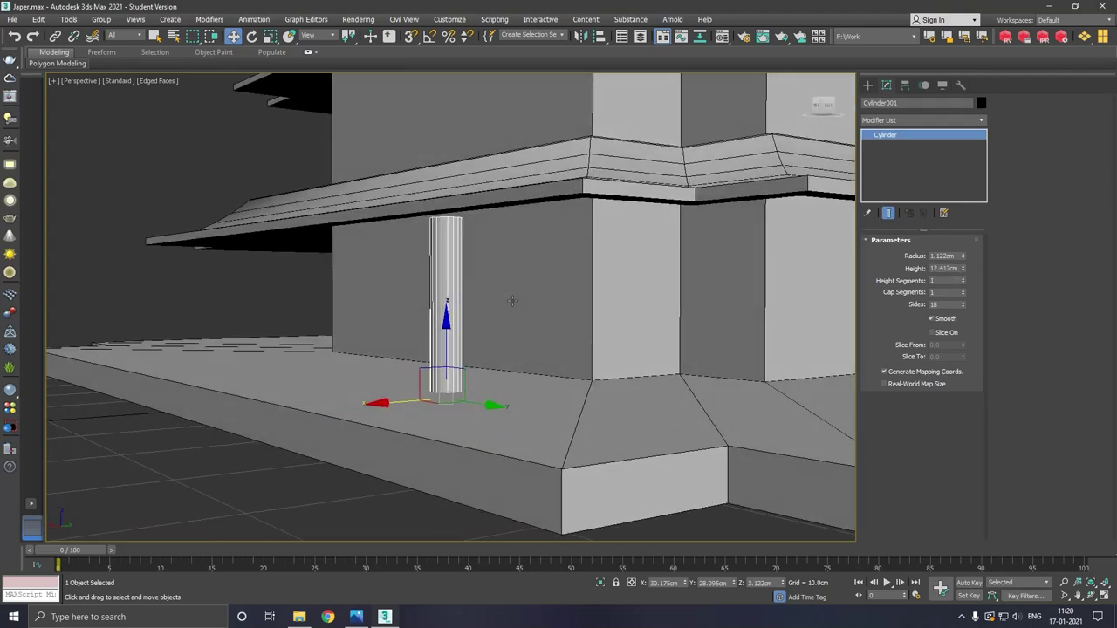
drag(963, 271, 964, 267)
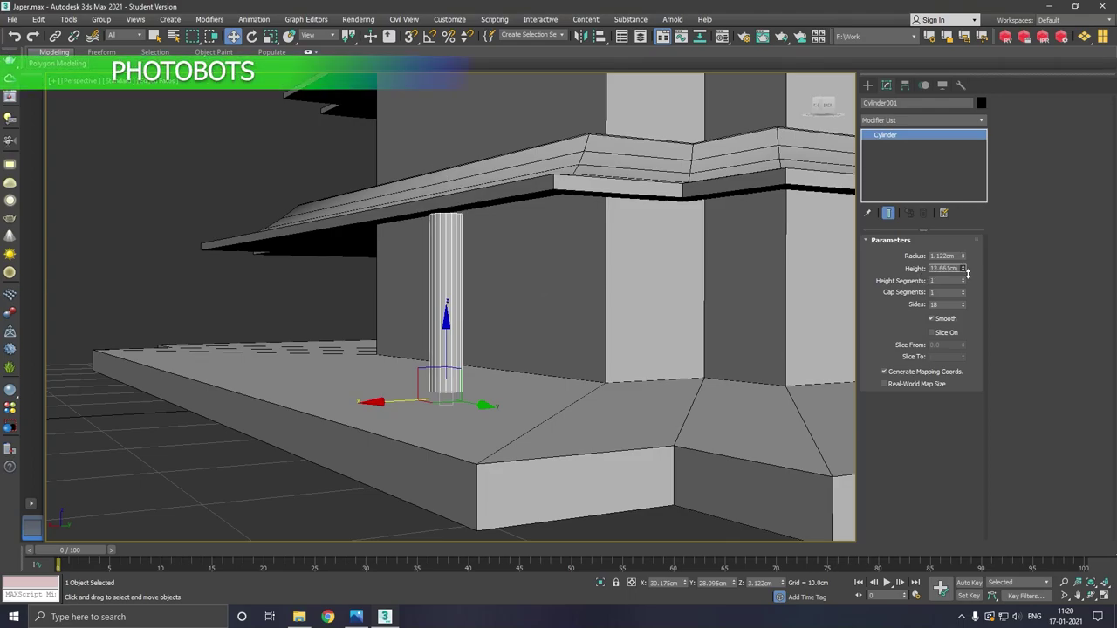
alt+middle_drag(546, 286, 529, 310)
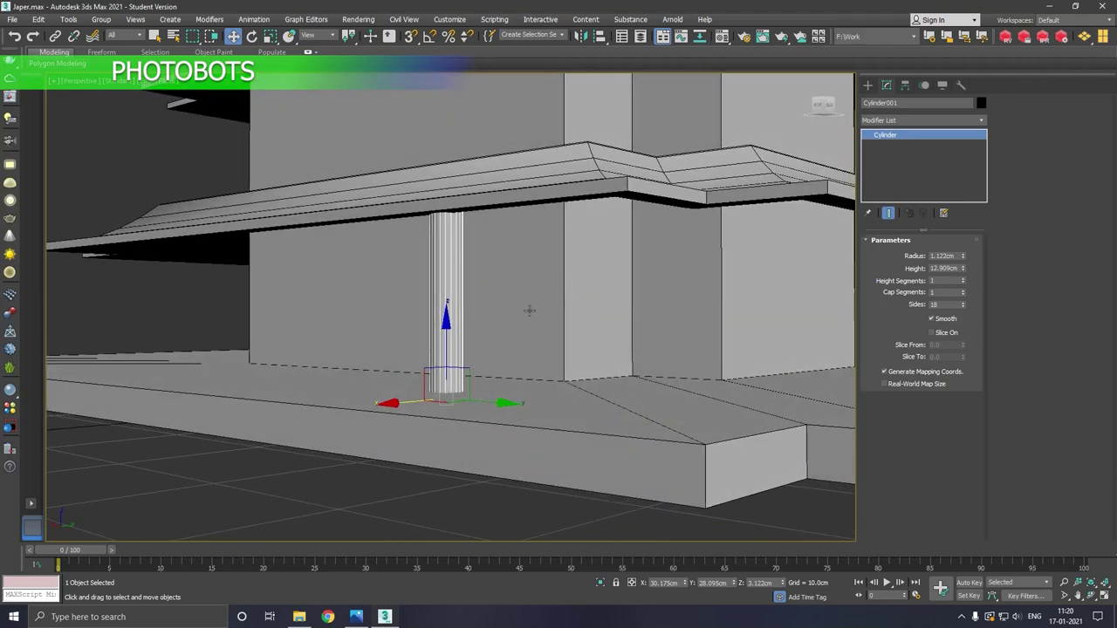
drag(461, 360, 456, 350)
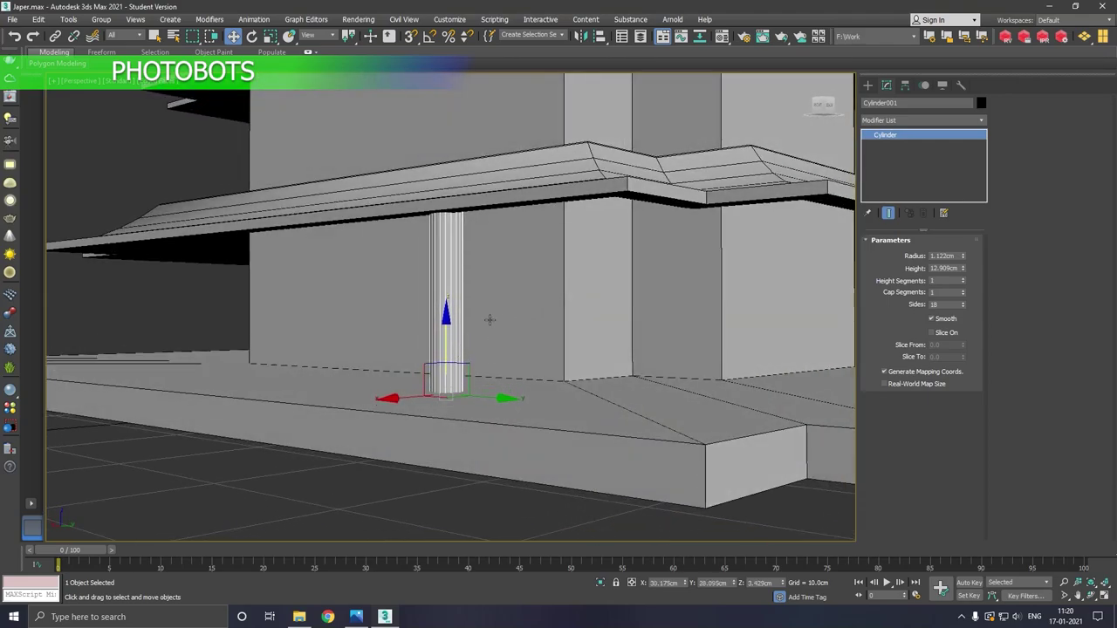
mouse_move(487, 318)
alt+middle_down()
mouse_move(484, 354)
mouse_move(449, 342)
mouse_move(585, 322)
mouse_move(560, 333)
alt+middle_up()
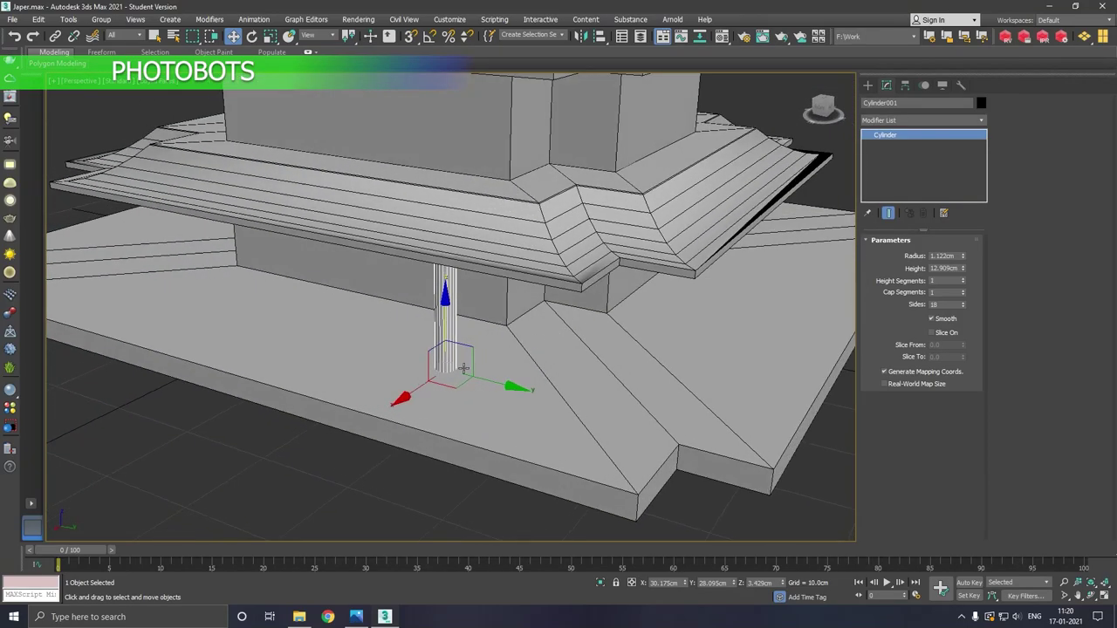
scroll(463, 367, down, 3)
click(403, 461)
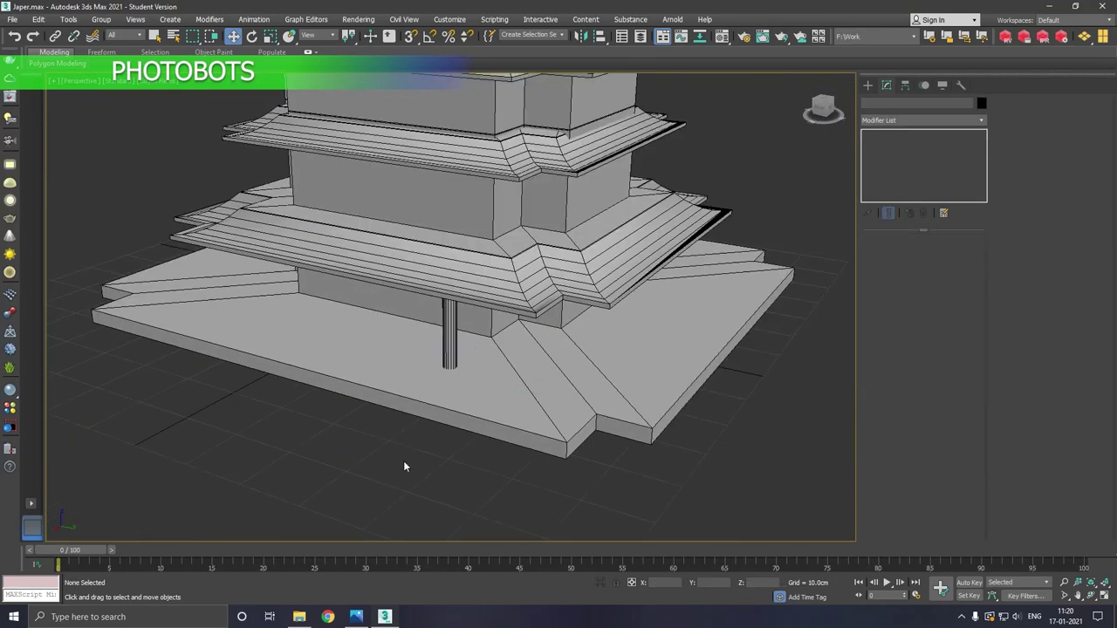
scroll(468, 362, up, 2)
scroll(453, 357, up, 2)
- Select Cylinder001 and convert it to Editable Poly via the modifier stack
click(453, 356)
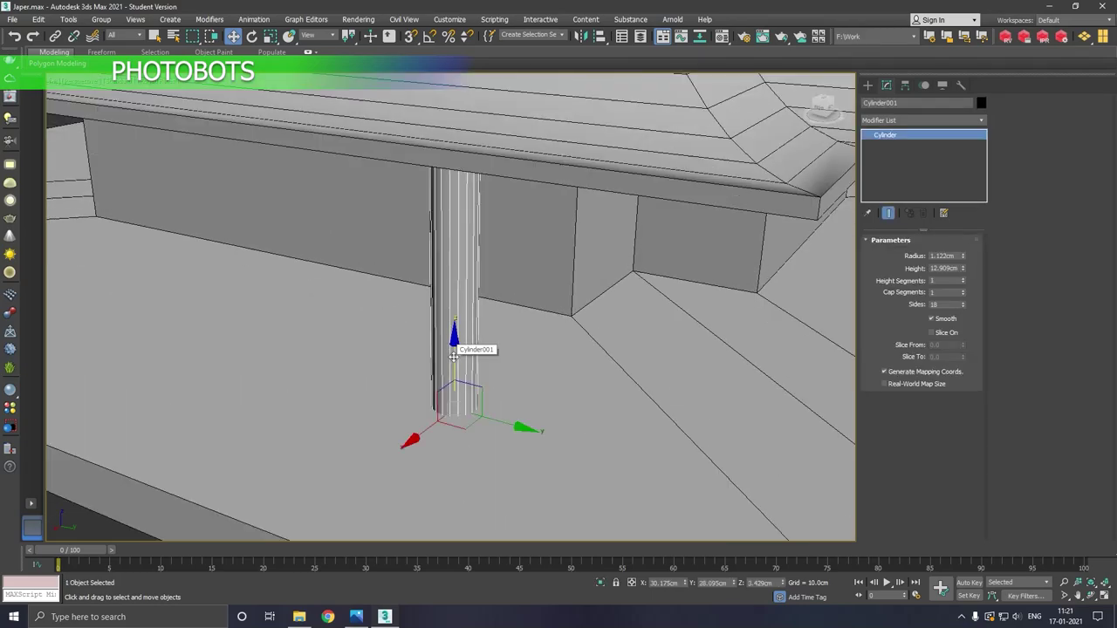
right_click(885, 182)
click(912, 268)
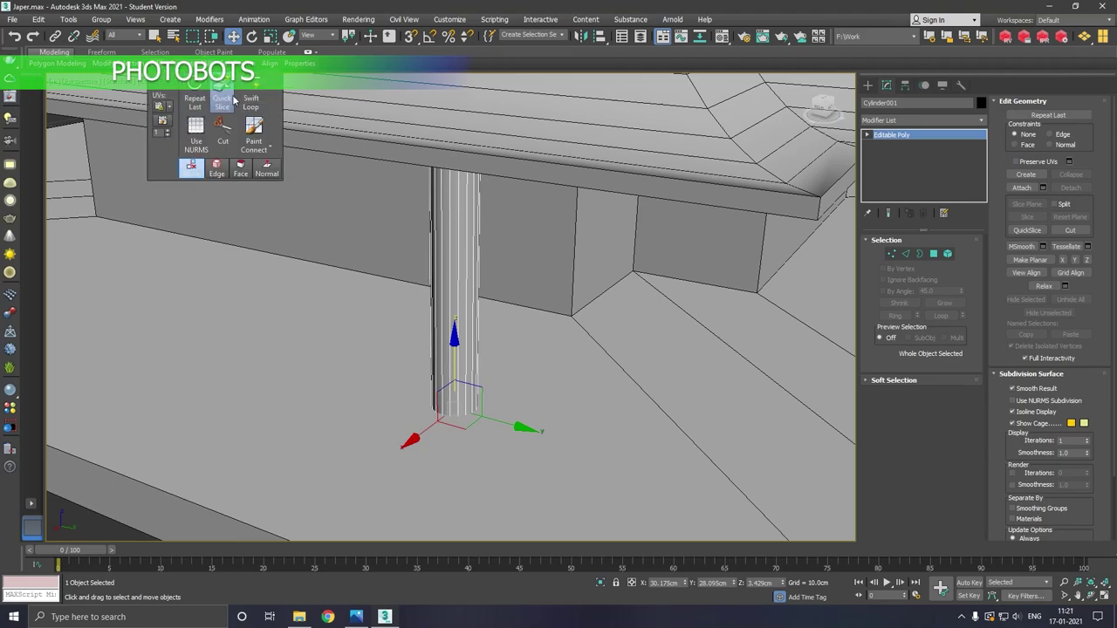
click(252, 91)
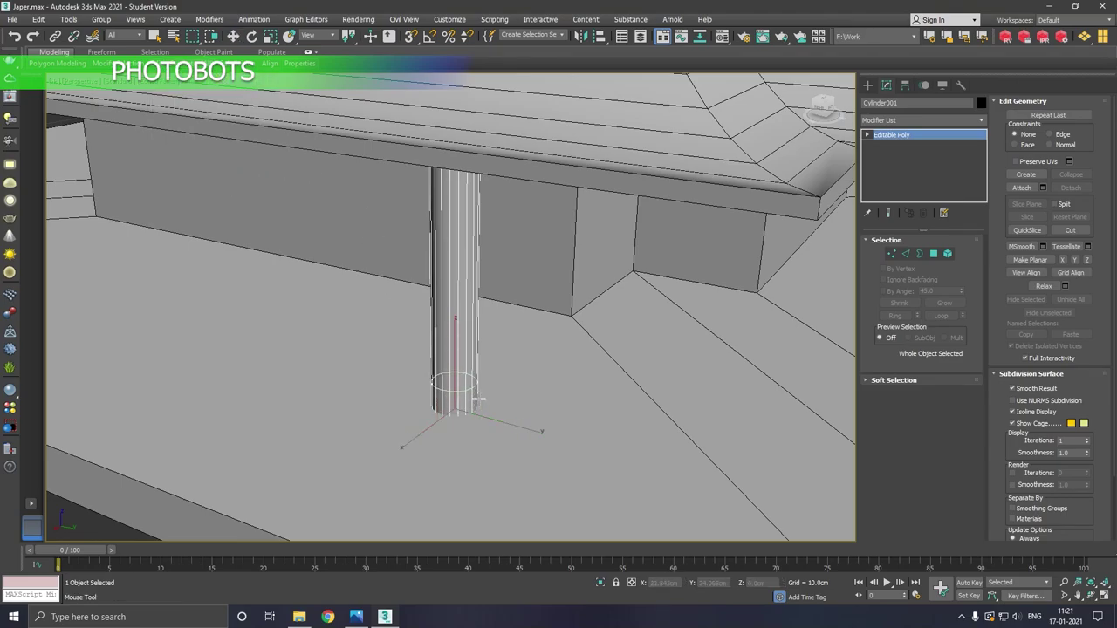